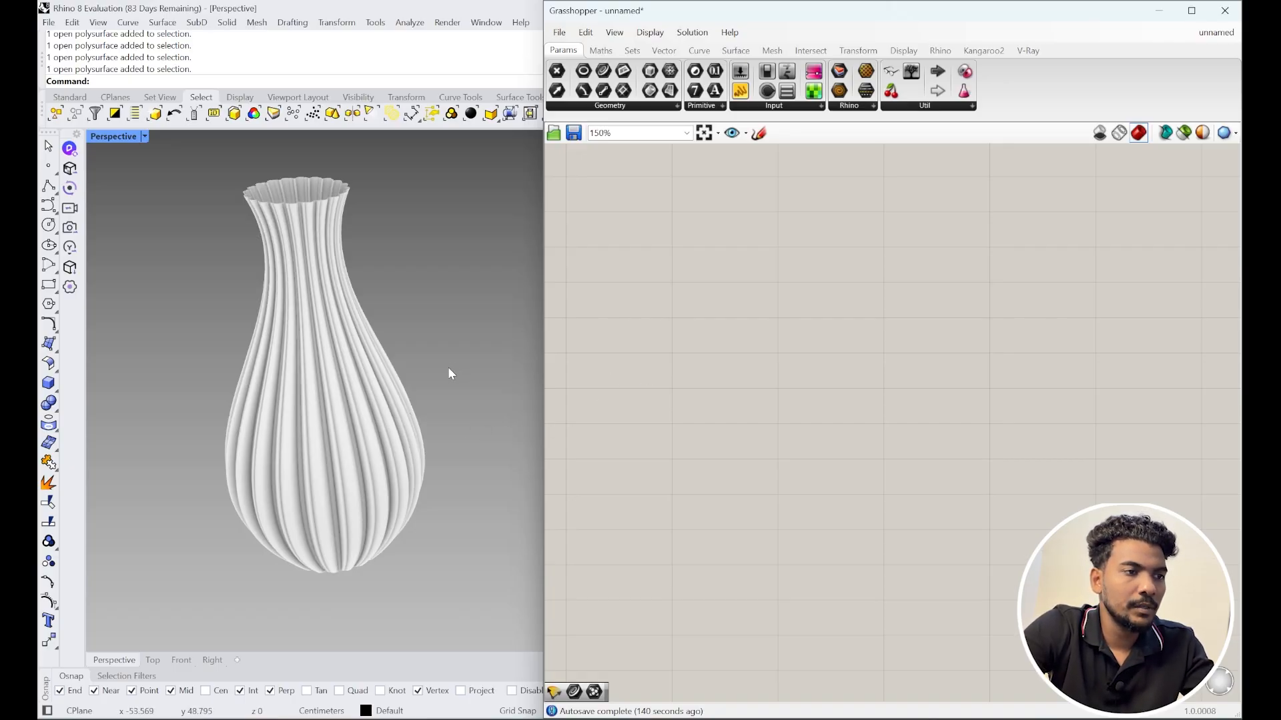
Step: Orbit the Perspective view around the fluted vase to inspect it, then select the vase
right_click_drag(449, 368, 420, 377)
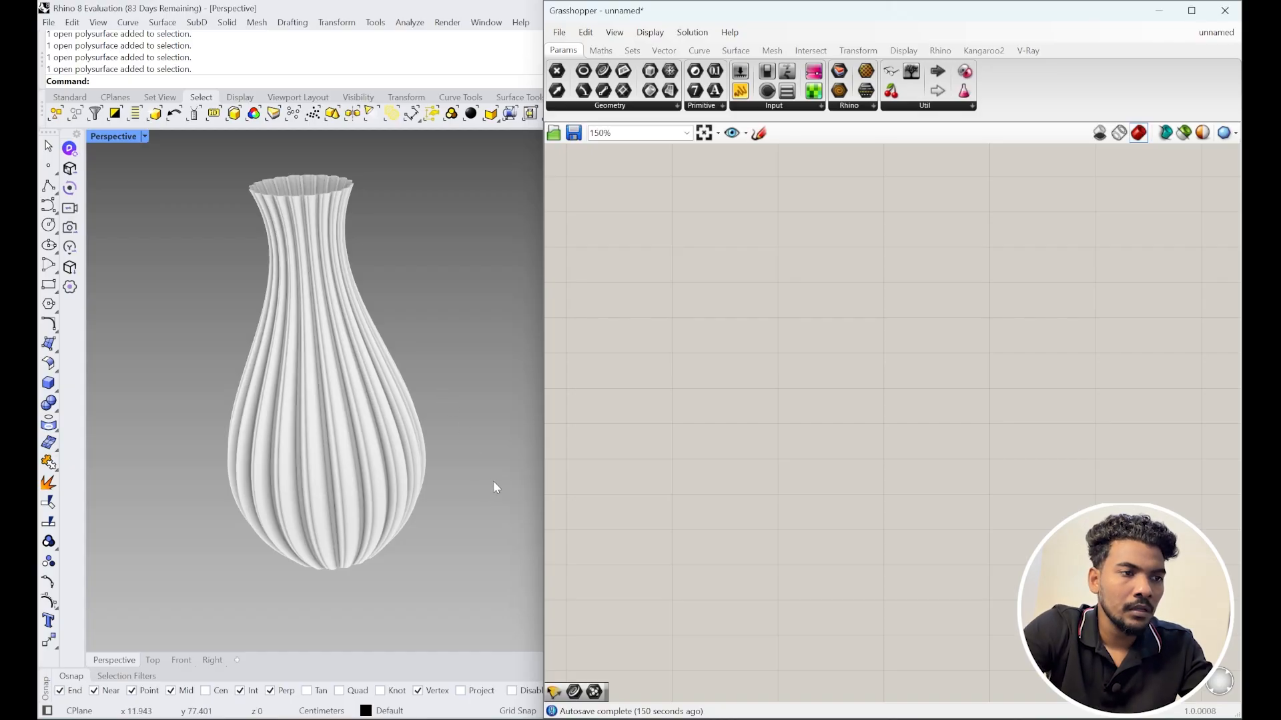
right_click_drag(504, 439, 495, 436)
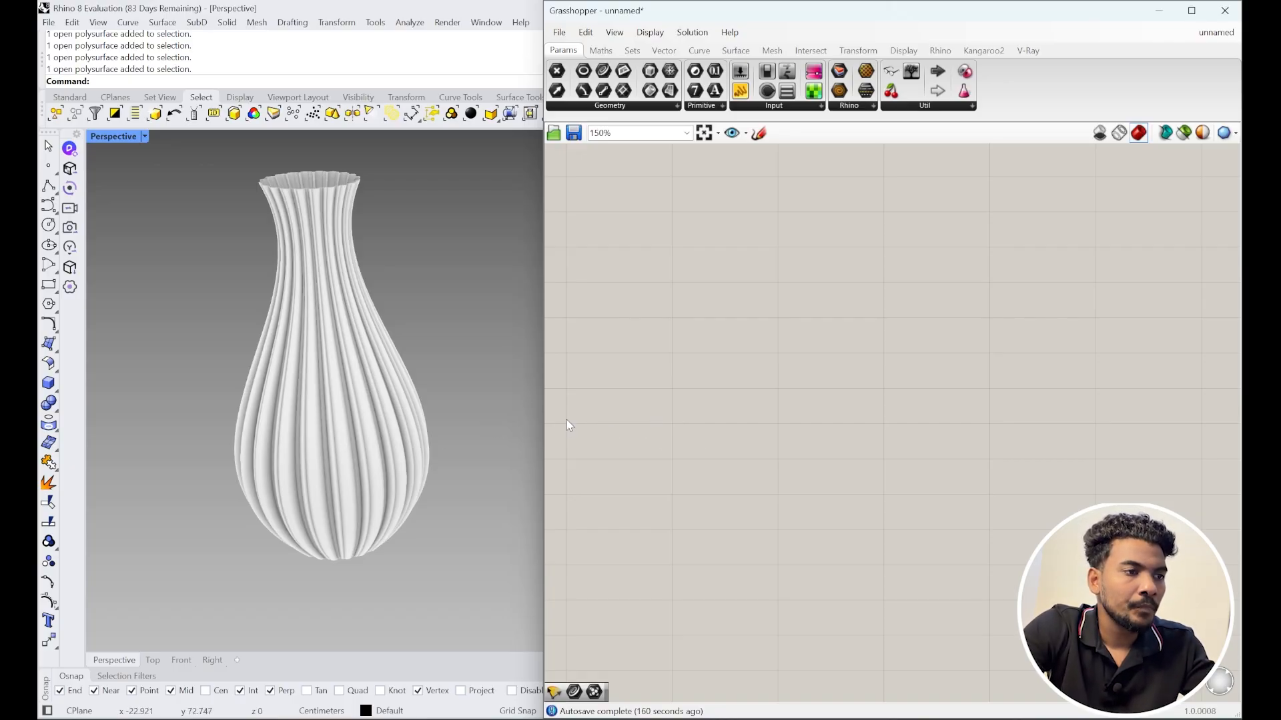
right_click_drag(443, 432, 438, 407)
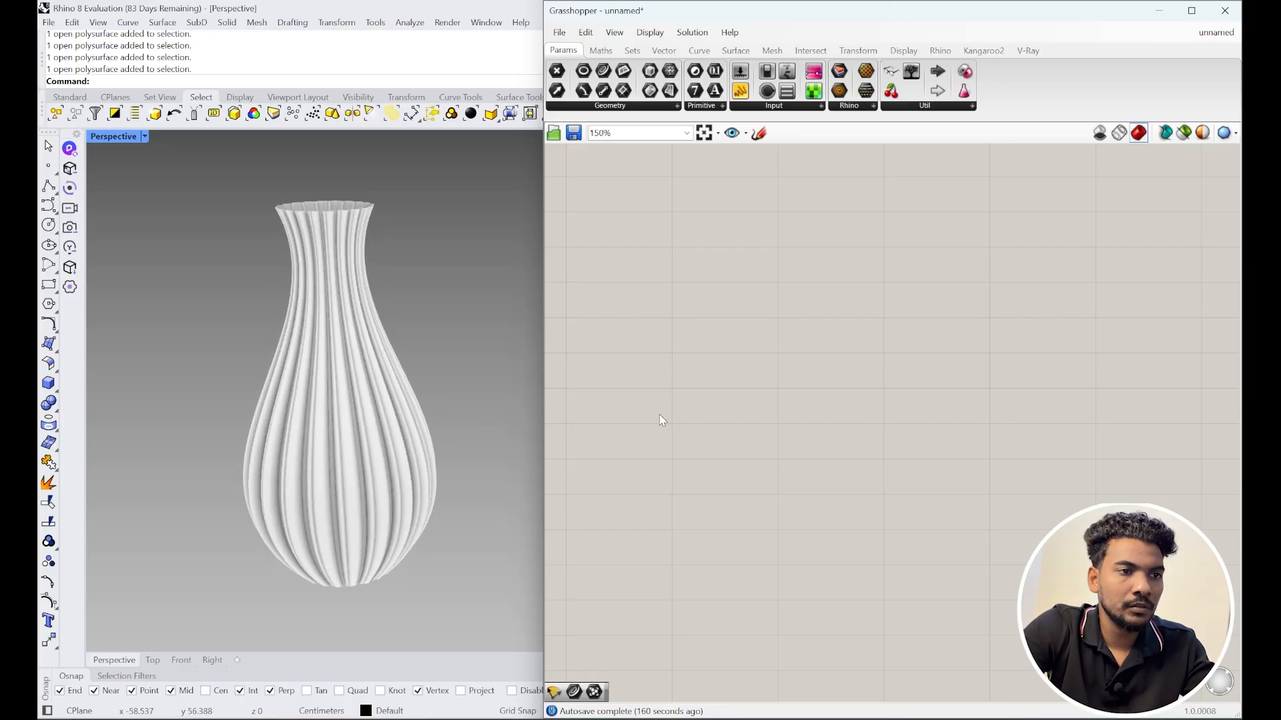
left_click(402, 444)
Step: Delete the vase and set the Rhino viewport to Shaded display in Top view
key("Delete")
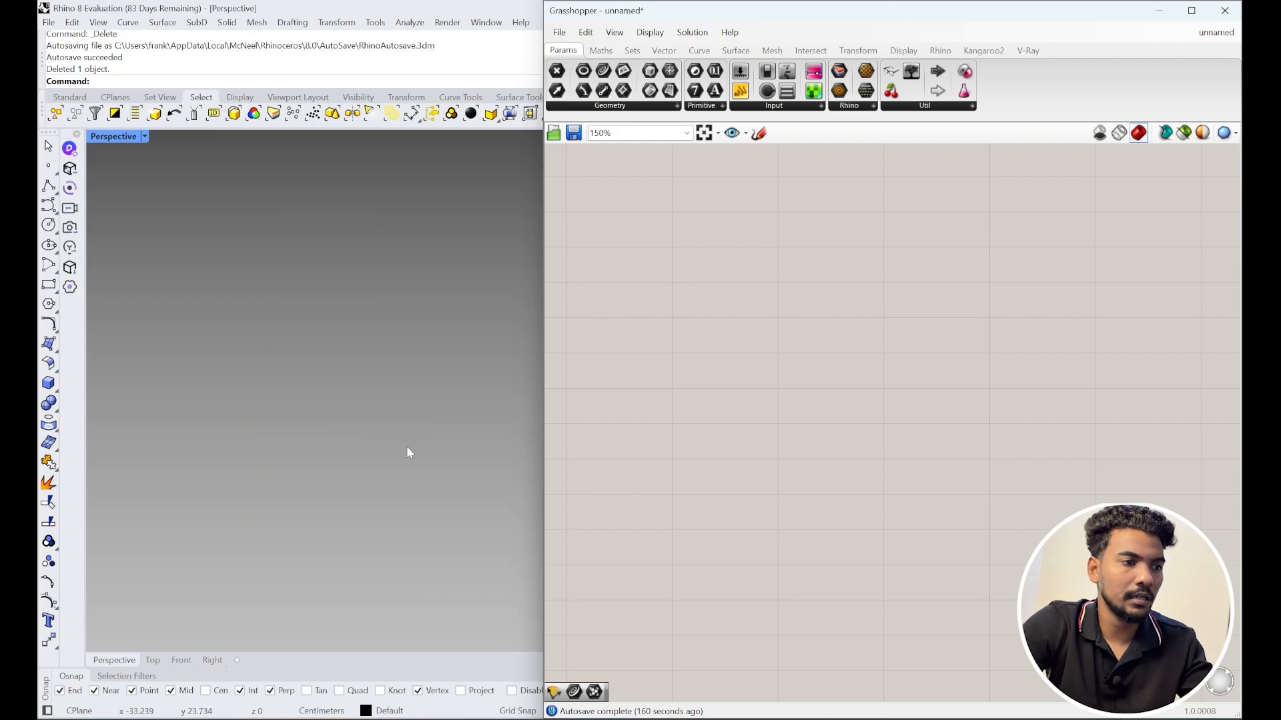
middle_click(406, 446)
left_click(400, 449)
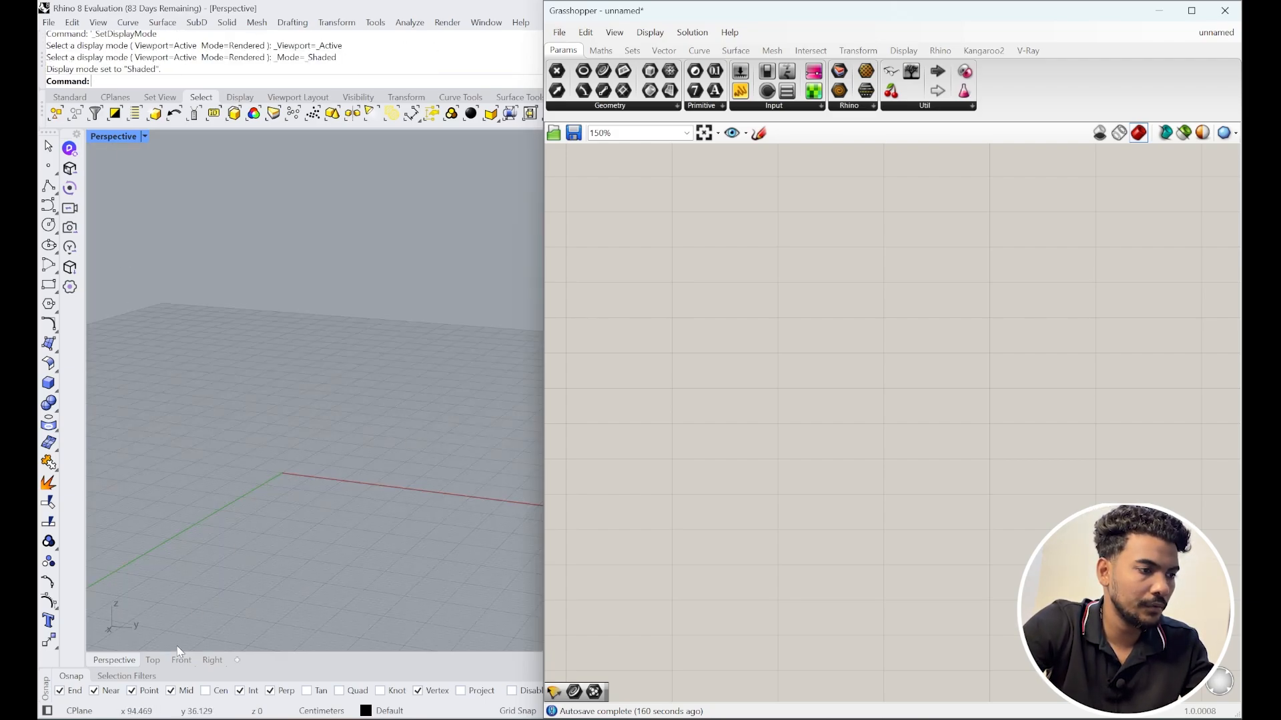
left_click(153, 660)
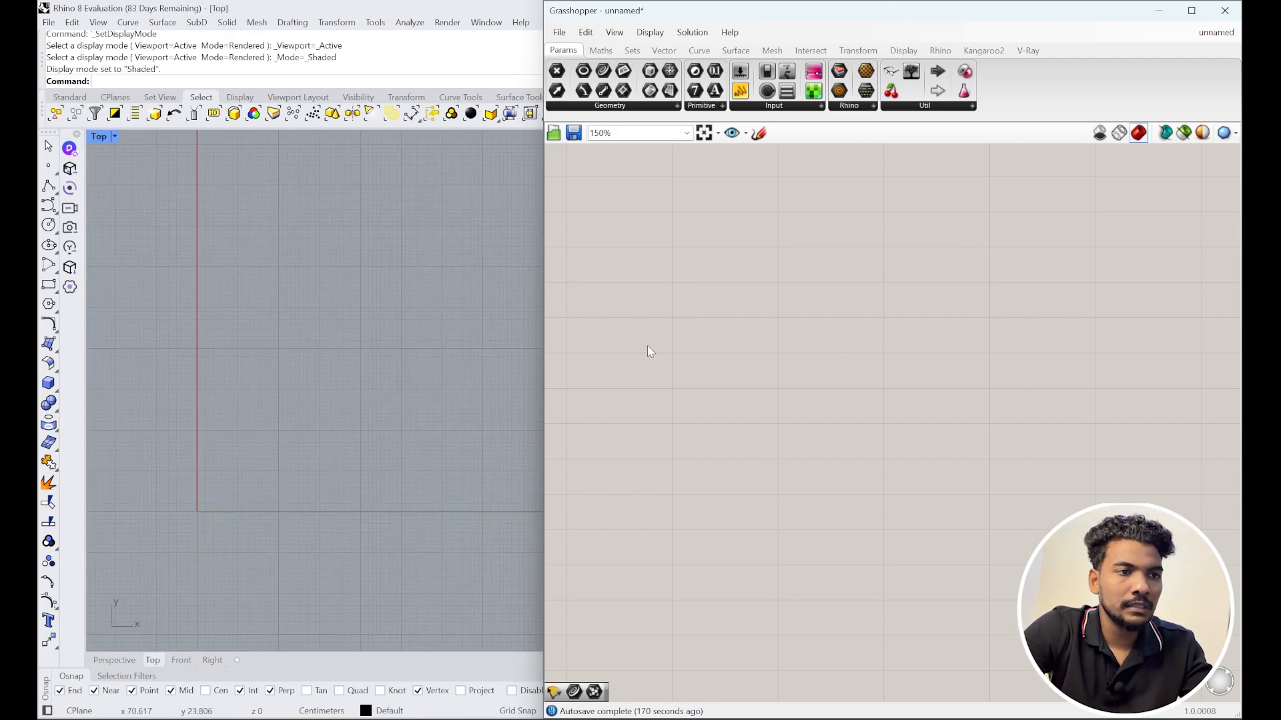
Step: Add a Construct Point component to the Grasshopper canvas
double_click(602, 343)
type("cont")
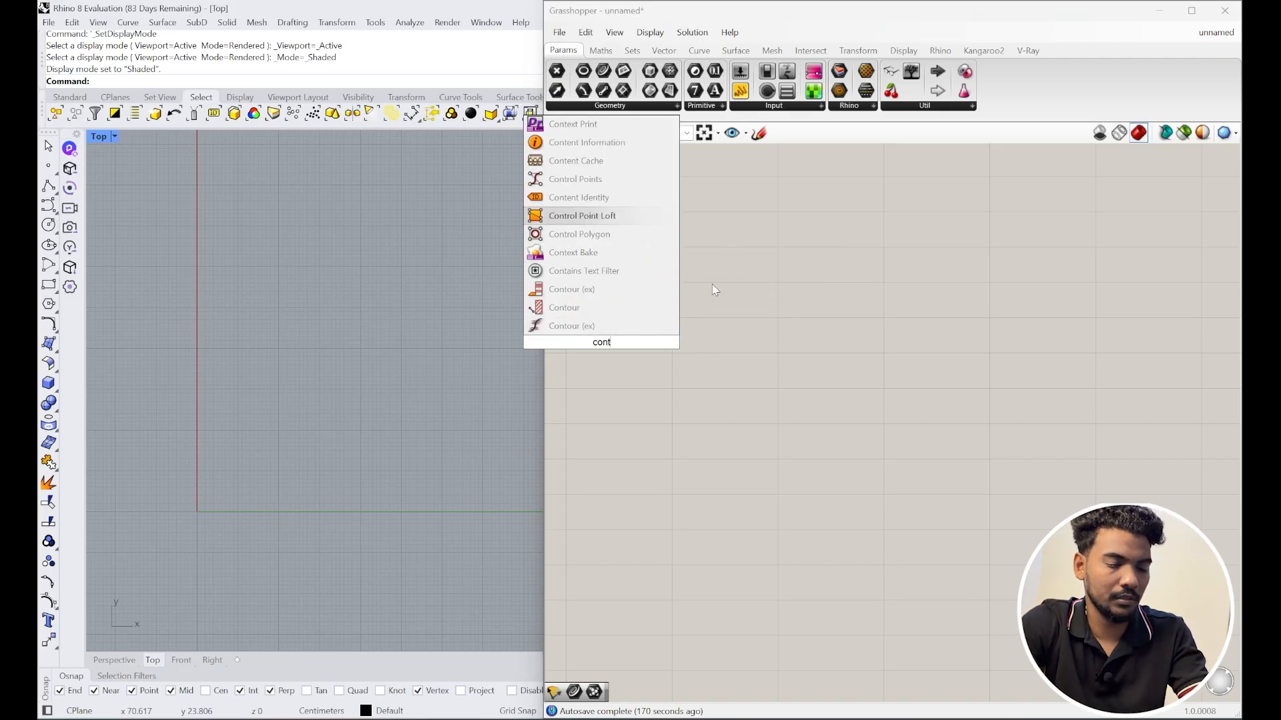
key("BackSpace")
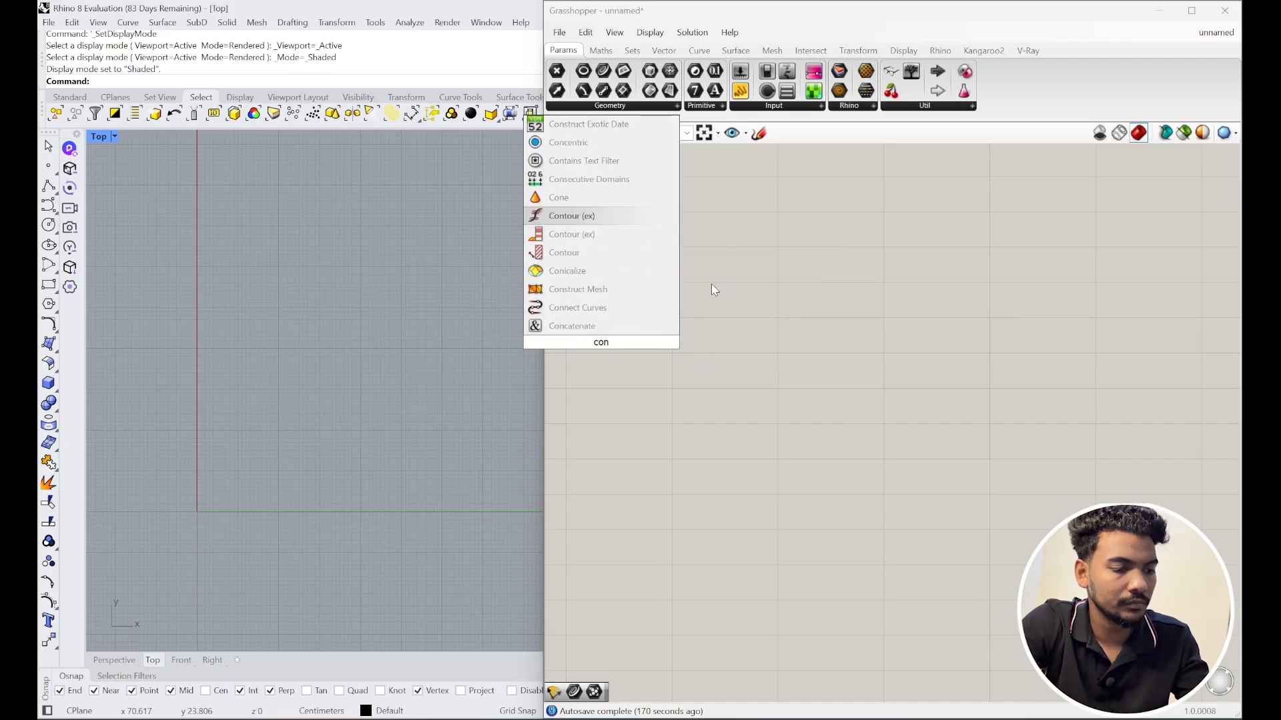
type("str")
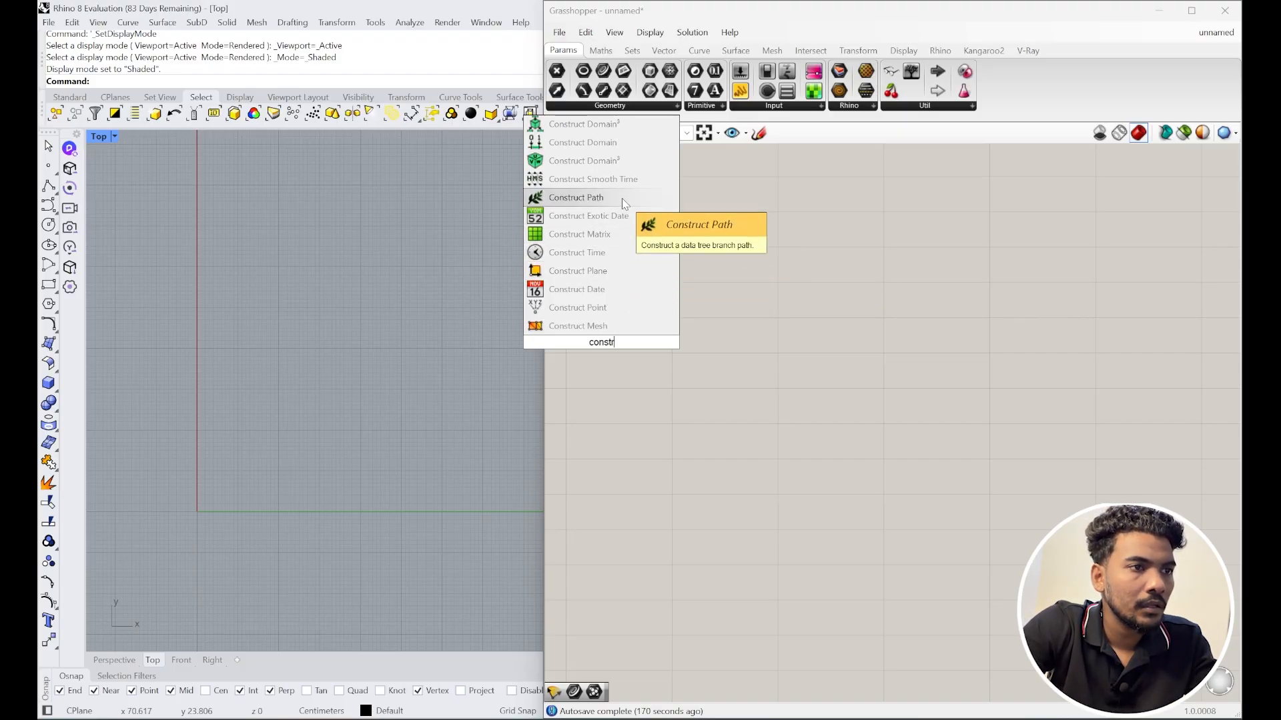
left_click(578, 308)
left_click_drag(555, 358, 850, 381)
Step: Add a Number Slider set to 15 and wire it into Construct Point's X and Y
double_click(705, 370)
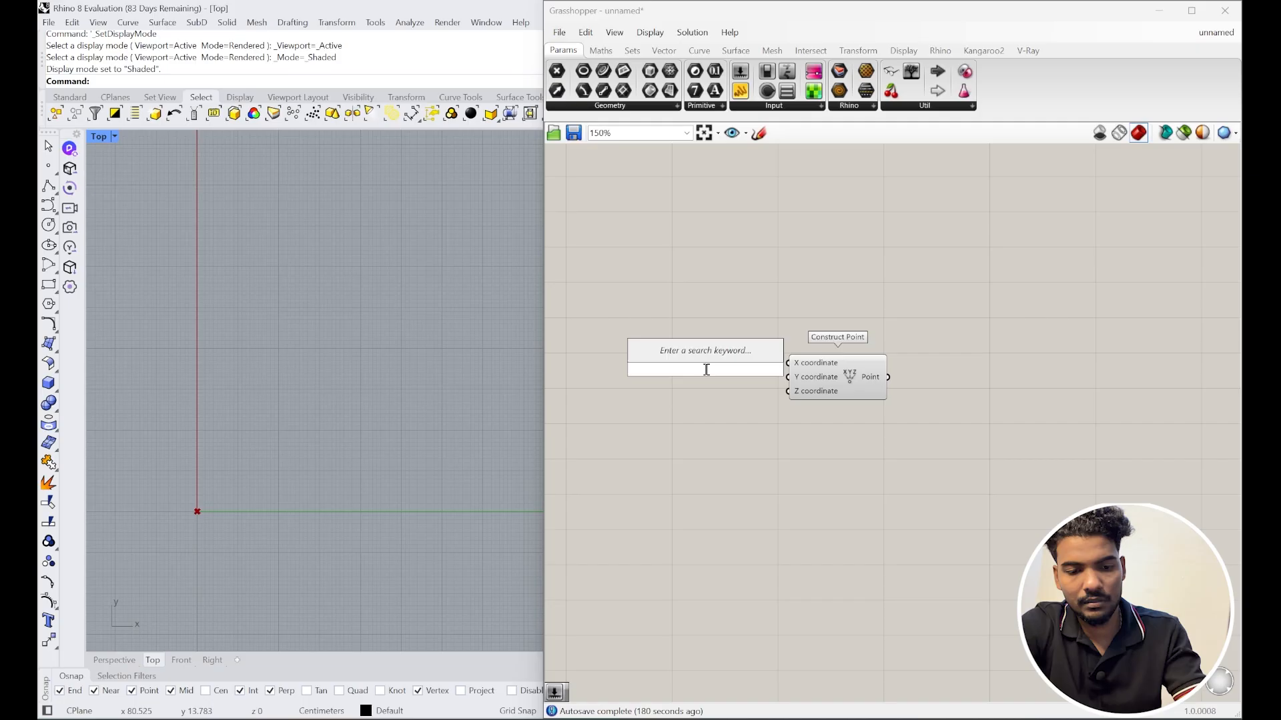
key("Return")
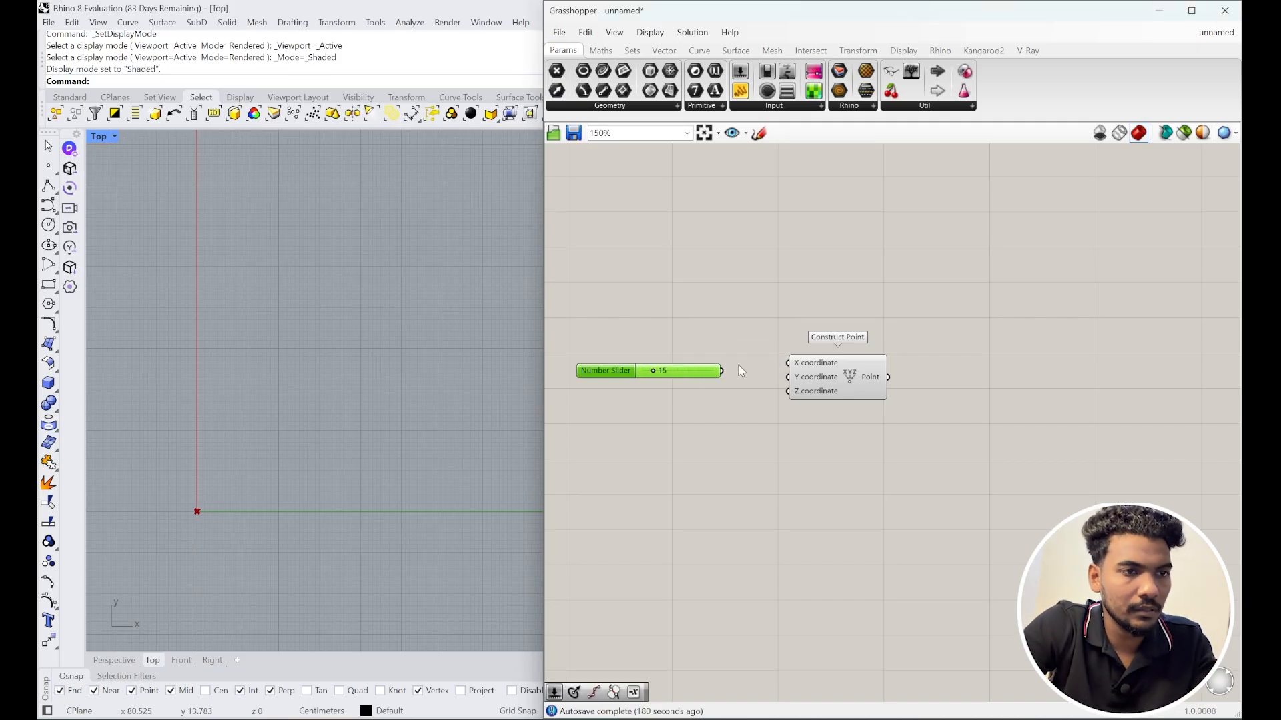
left_click_drag(780, 363, 720, 370)
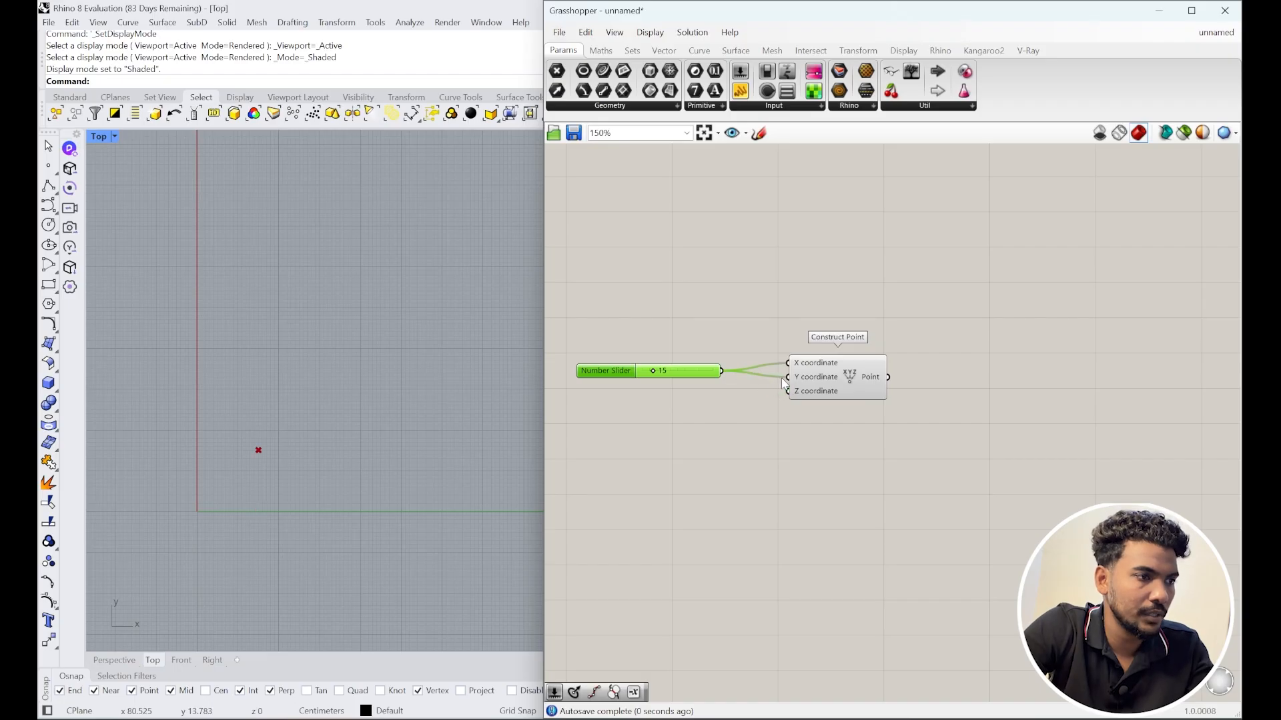
scroll(190, 482, "up", 10)
right_click_drag(895, 420, 779, 402)
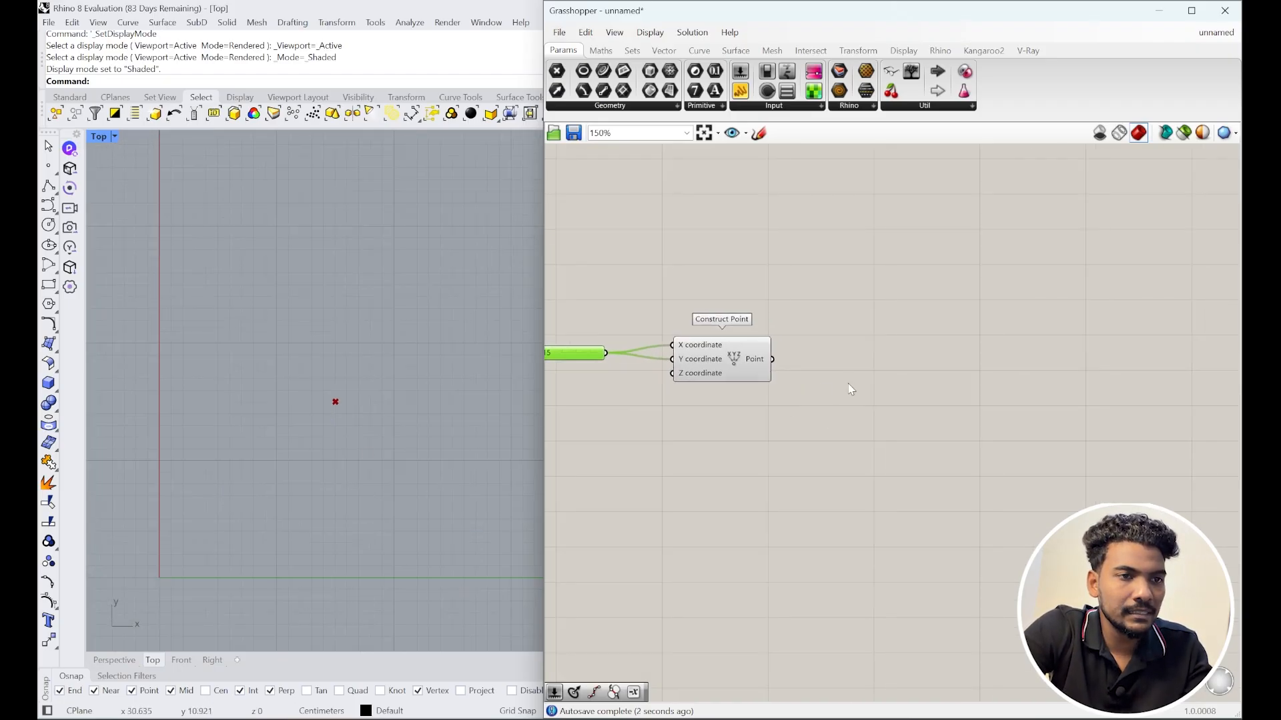
Step: Add a Circle CNR component centred on the constructed point
double_click(859, 375)
type("cir")
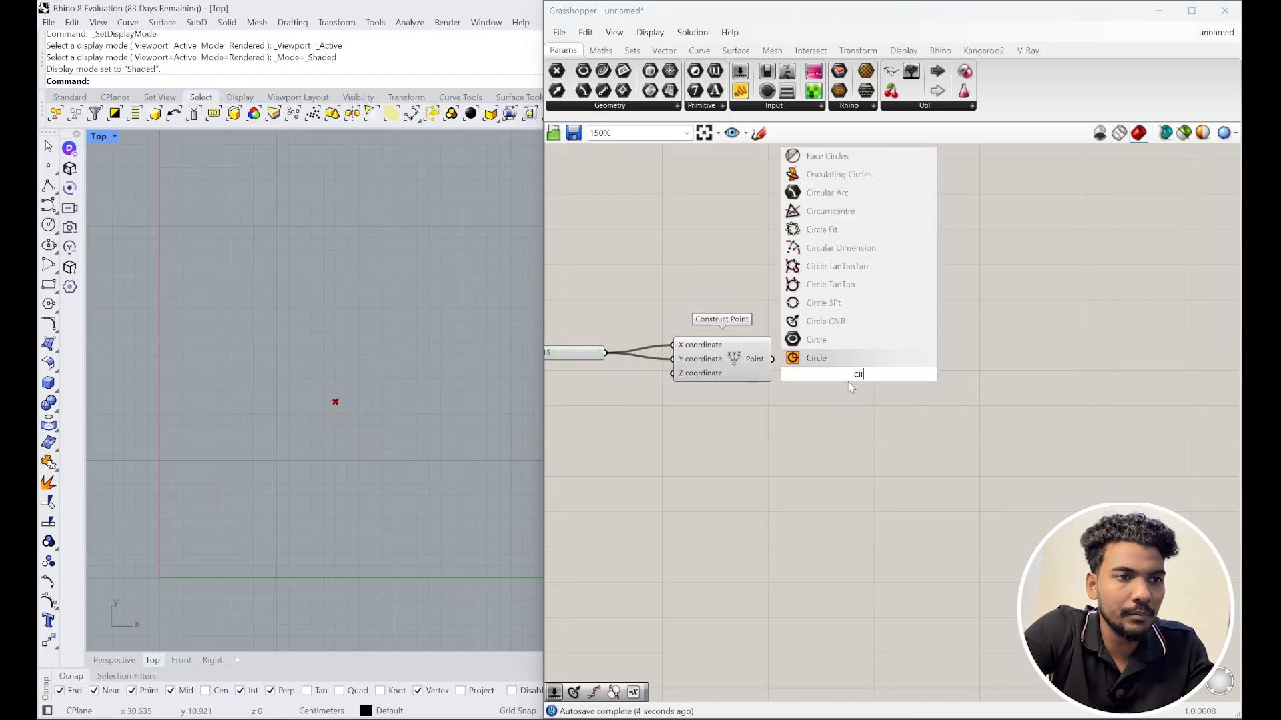
left_click(838, 327)
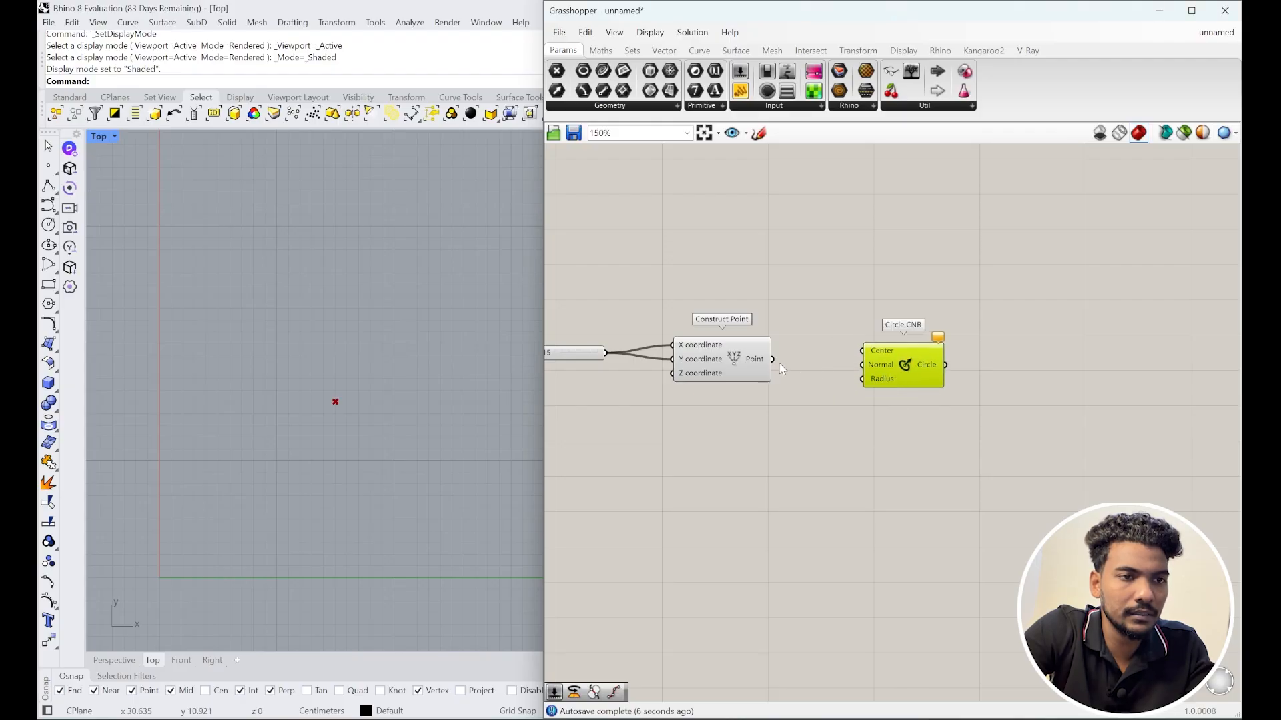
scroll(801, 400, "up", 2)
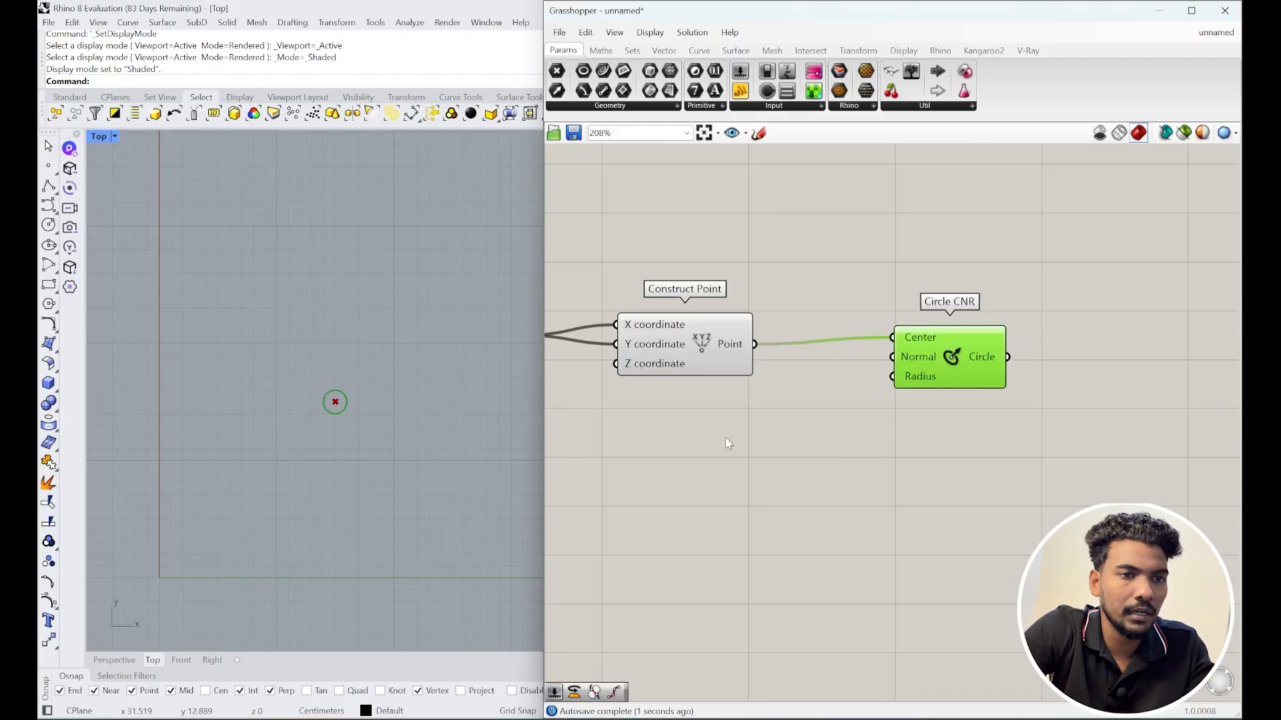
Step: Add a Number Slider set to 10 and wire it into the circle's Radius
double_click(839, 396)
type("10")
key("Return")
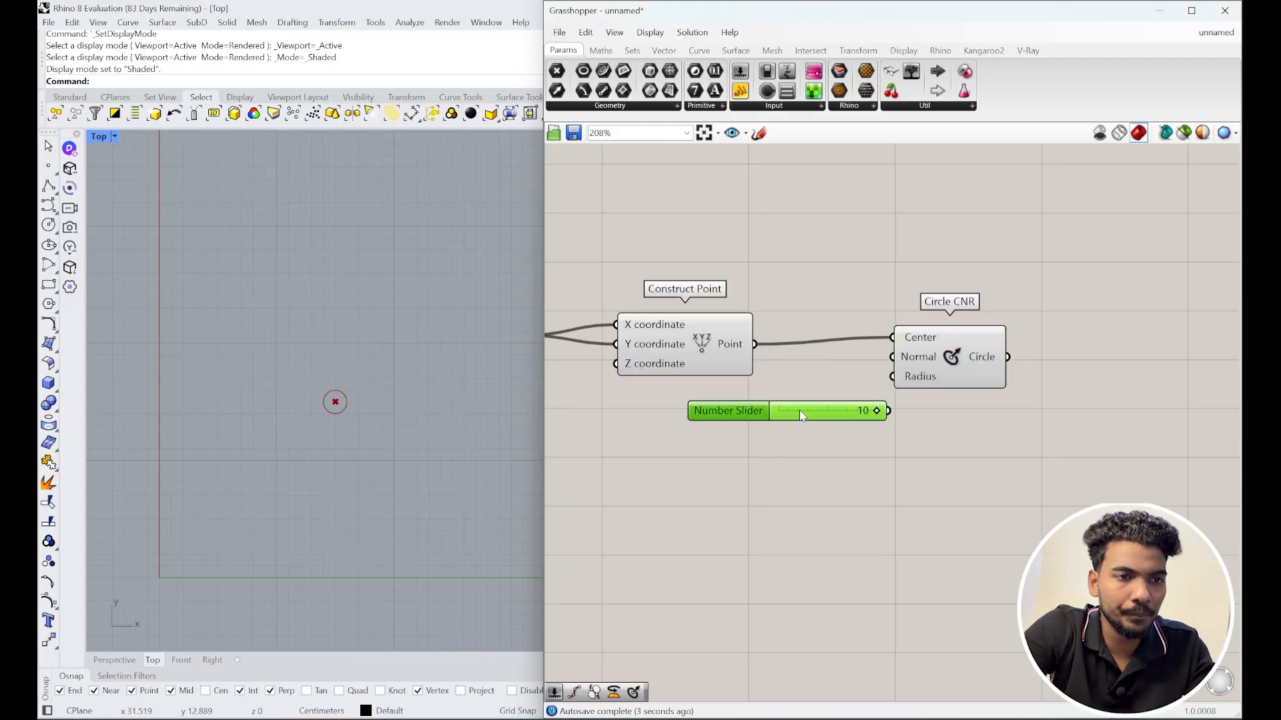
left_click_drag(888, 381, 891, 379)
left_click_drag(837, 413, 777, 439)
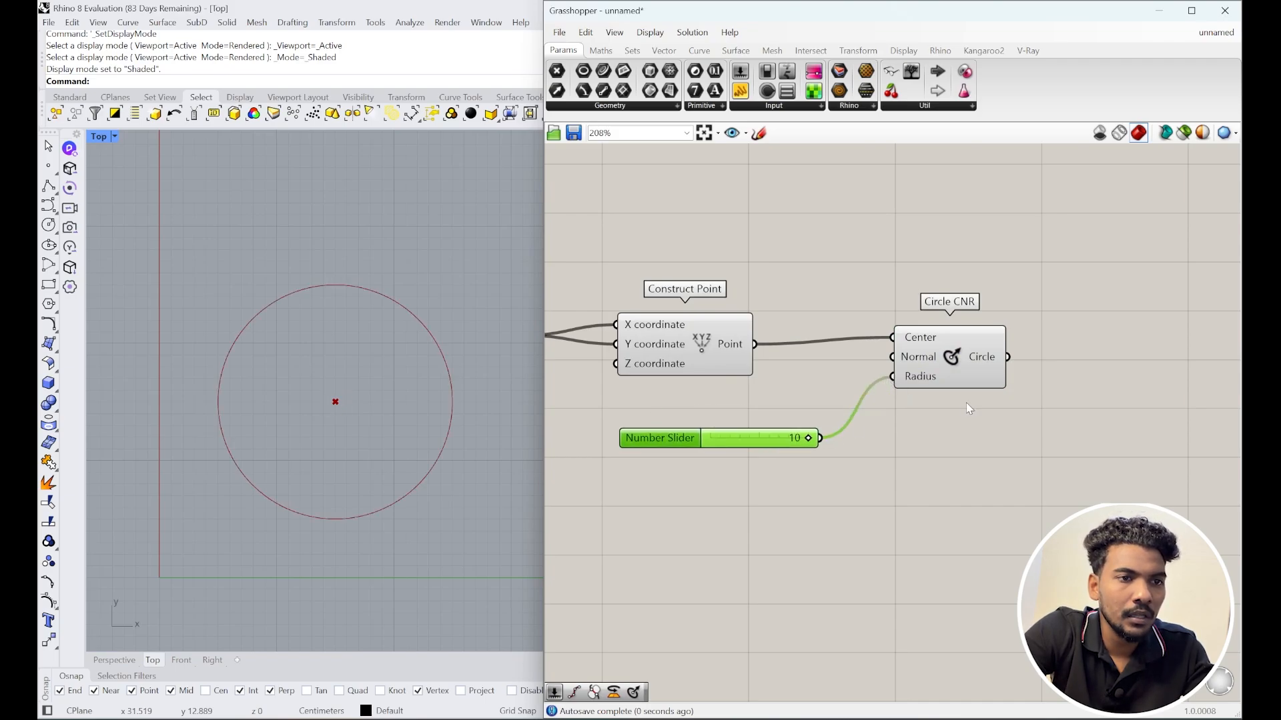
right_click_drag(1034, 371, 846, 408)
scroll(847, 409, "up", 1)
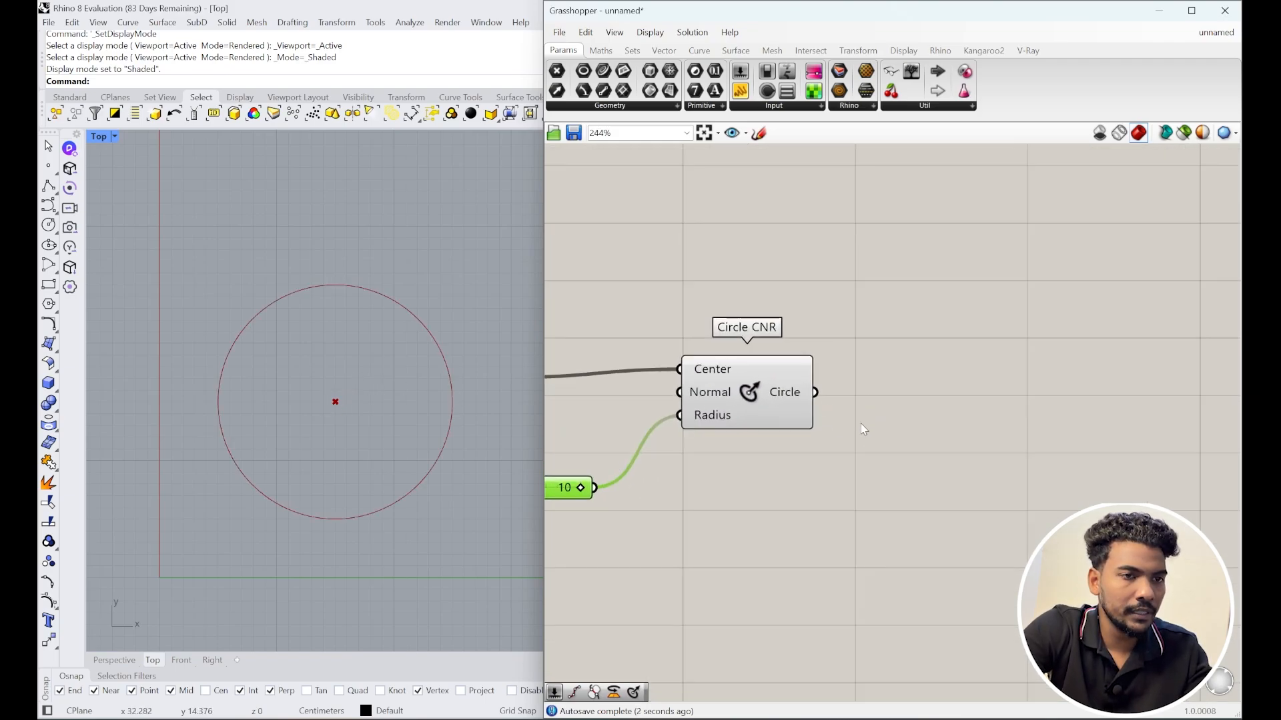
Step: Add a Divide Curve component and feed the circle into its Curve input
double_click(928, 366)
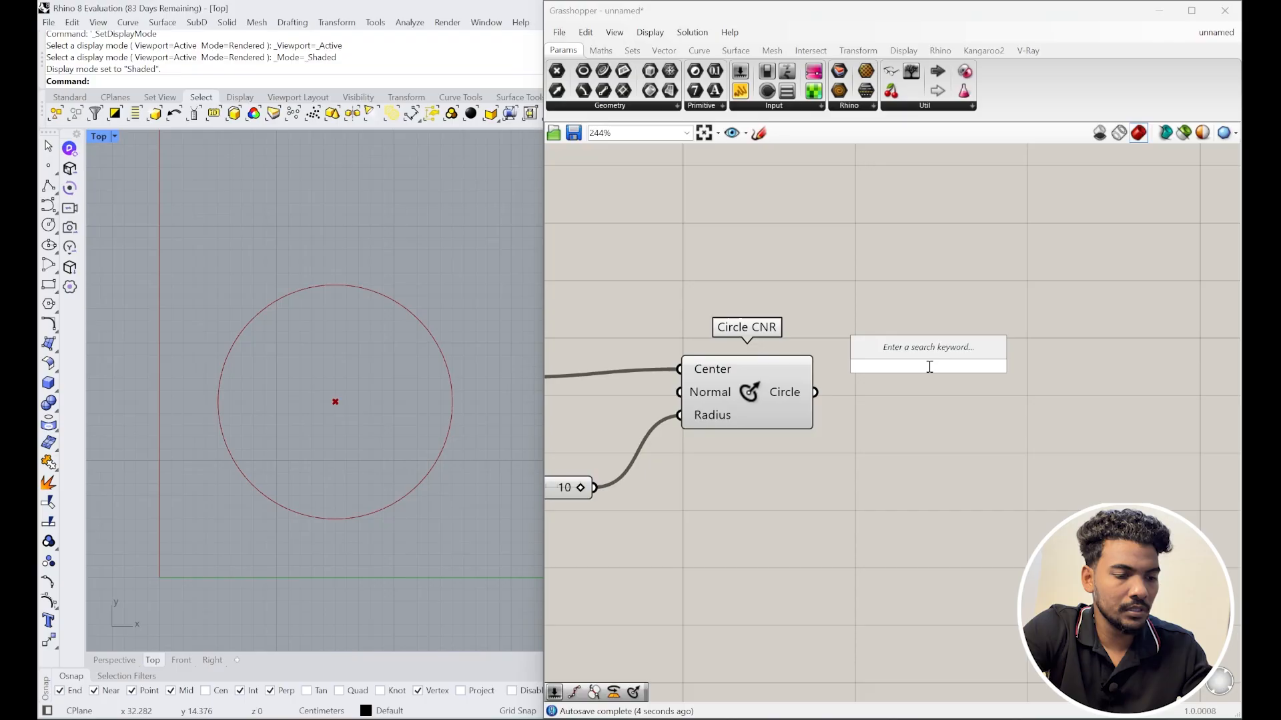
type("divid")
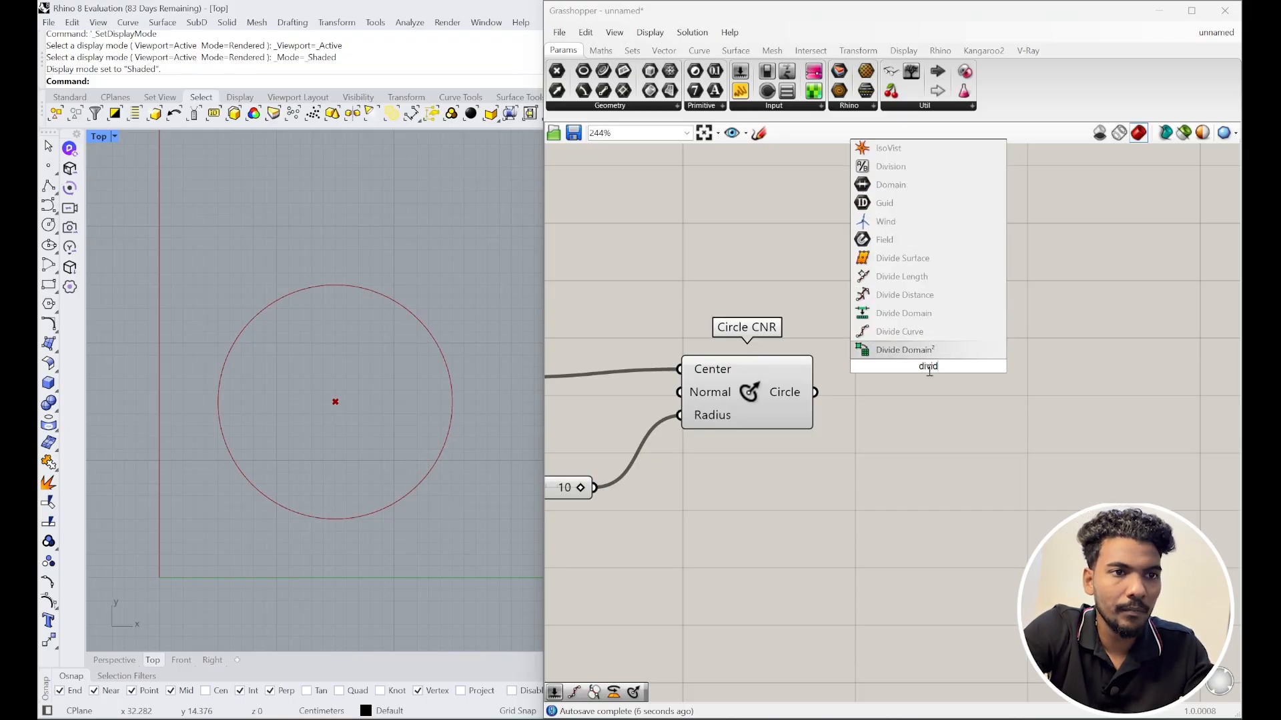
left_click(930, 347)
left_click_drag(816, 392, 924, 431)
Step: Add a Number Slider set to 20 and wire it into Divide Curve's Count
double_click(842, 458)
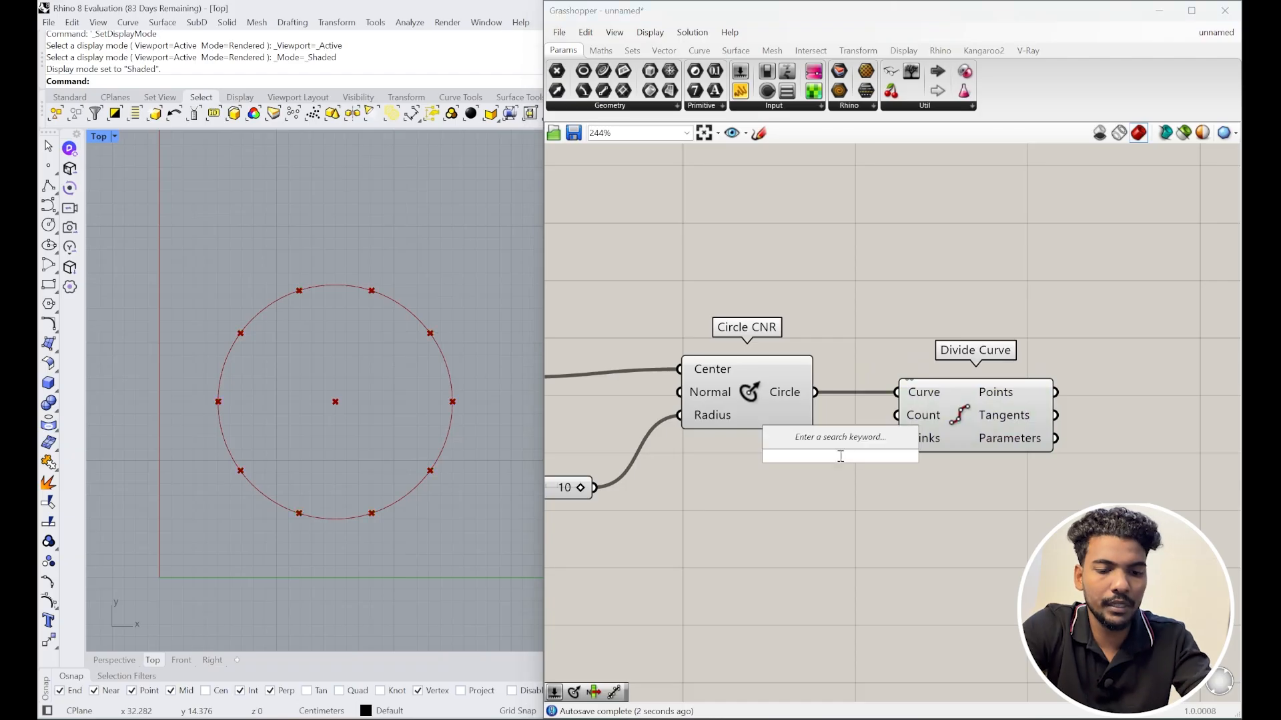
type("20")
key("Return")
mouse_move(871, 467)
left_mouse_down()
mouse_move(835, 494)
mouse_move(856, 479)
left_mouse_up()
left_click_drag(965, 422, 1006, 446)
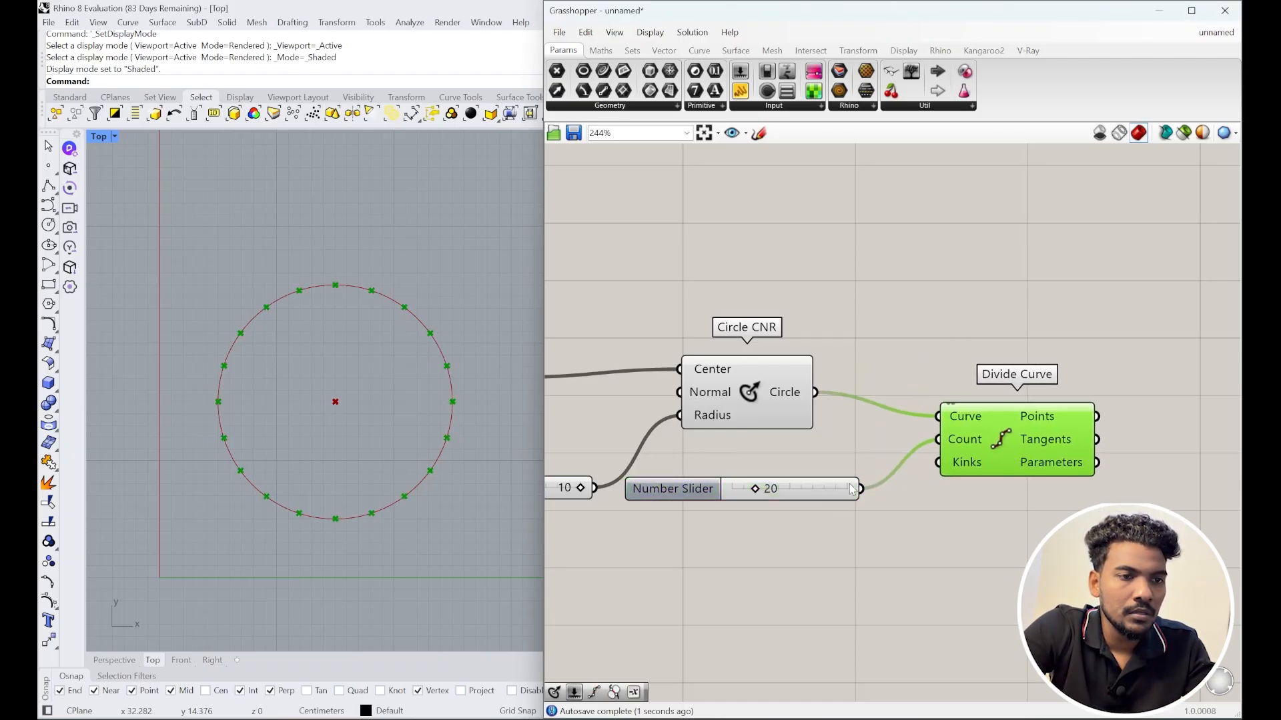
left_click_drag(849, 482, 859, 510)
left_click(982, 447)
right_click_drag(1032, 479, 890, 448)
scroll(934, 430, "up", 1)
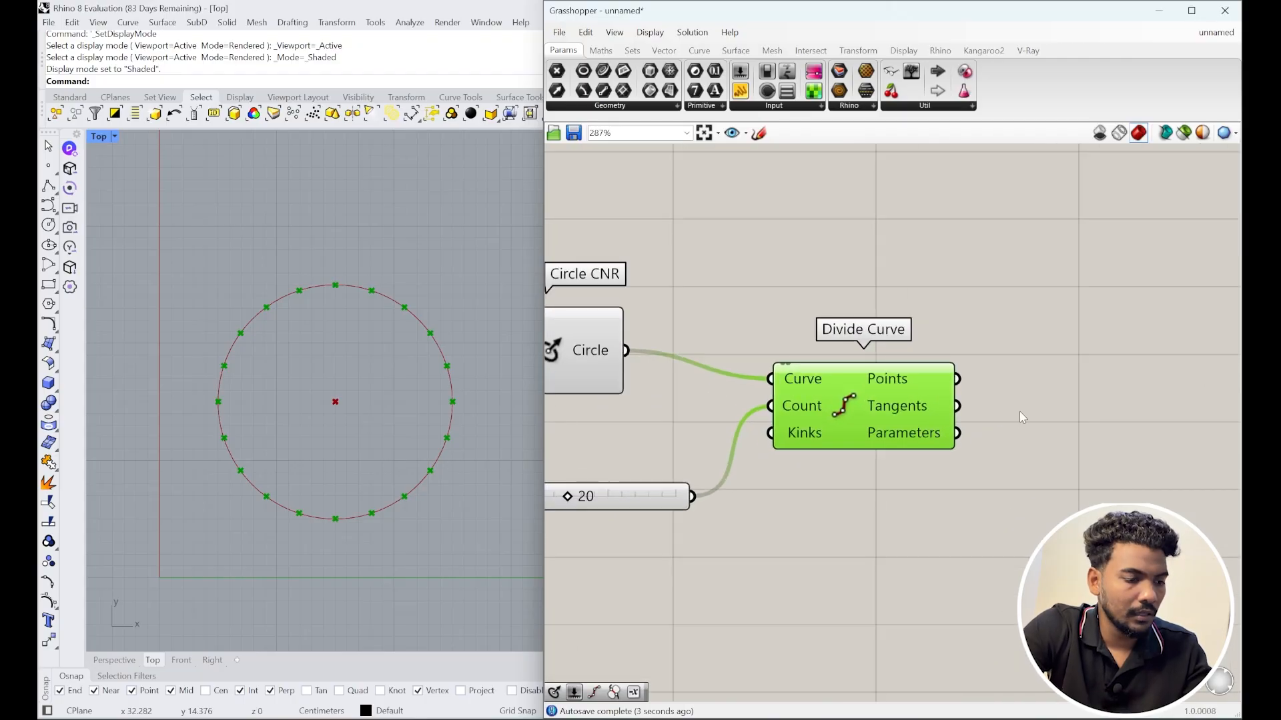
Step: Widen the Grasshopper window to the left and search again for a circle component
double_click(1031, 409)
type("cir")
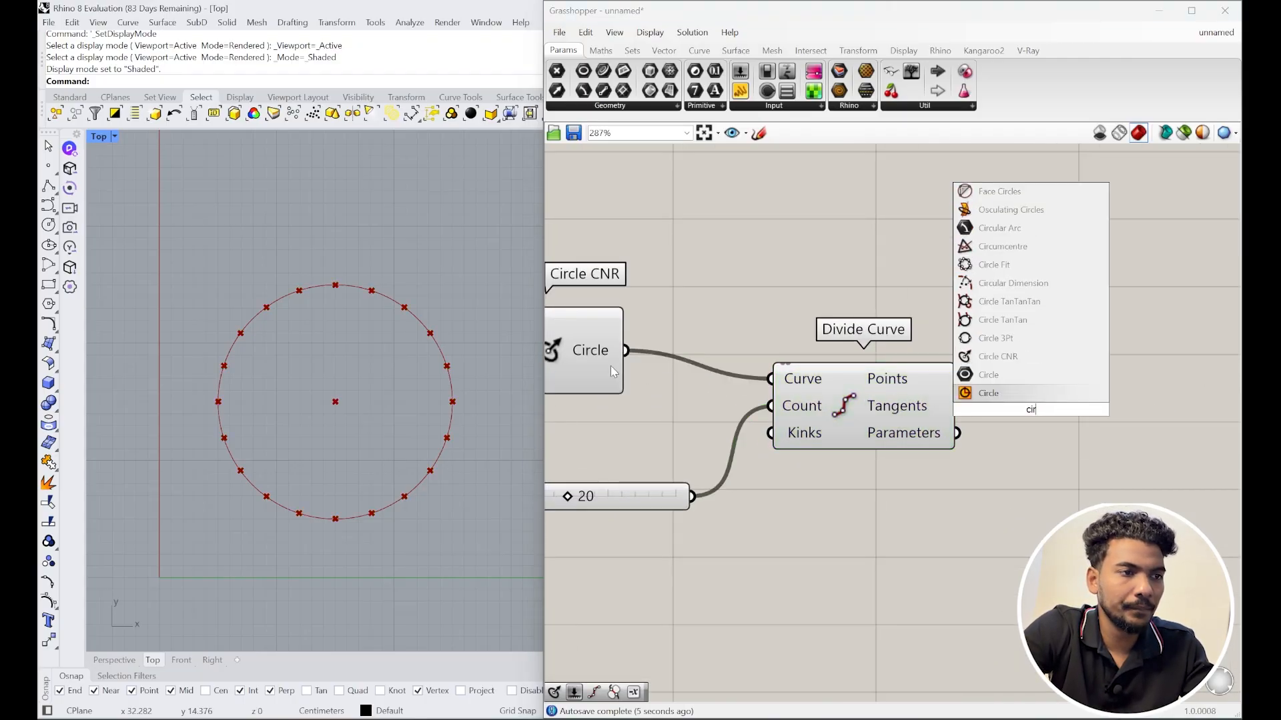
left_click_drag(540, 388, 478, 388)
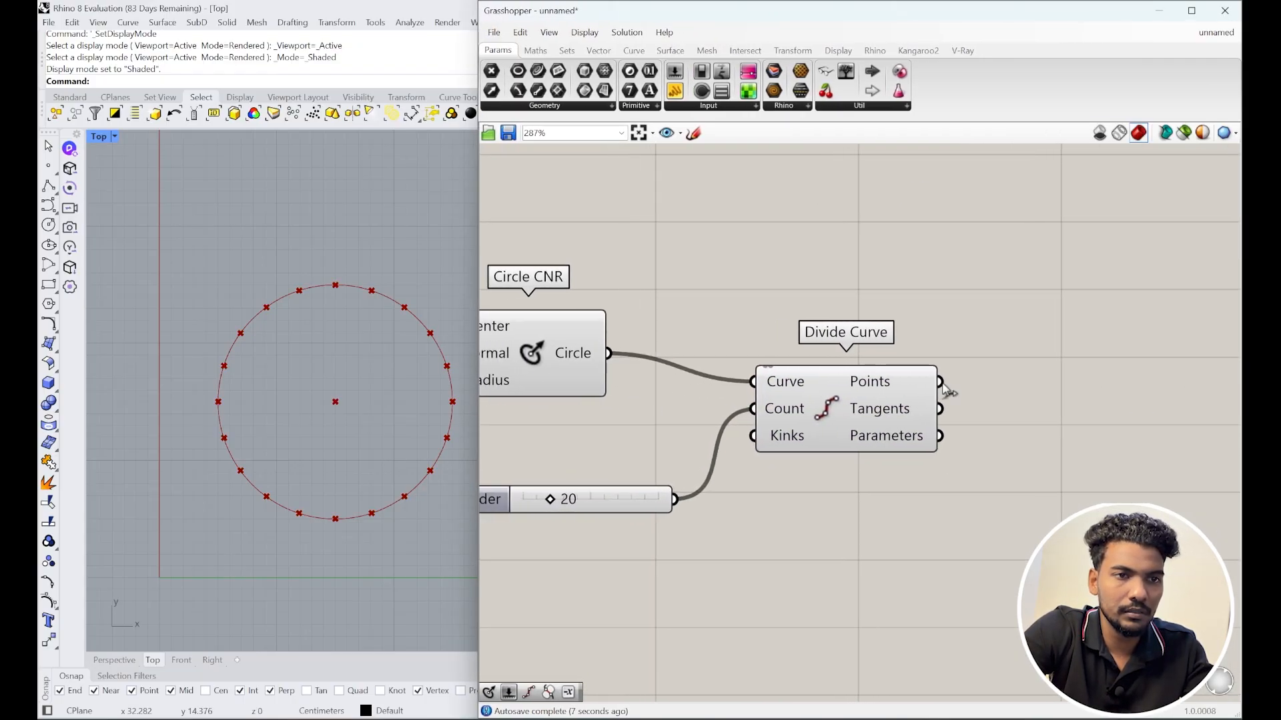
scroll(869, 395, "down", 3)
double_click(950, 382)
Step: Add a second Circle CNR on the division points with a radius slider set to 1
type("cir")
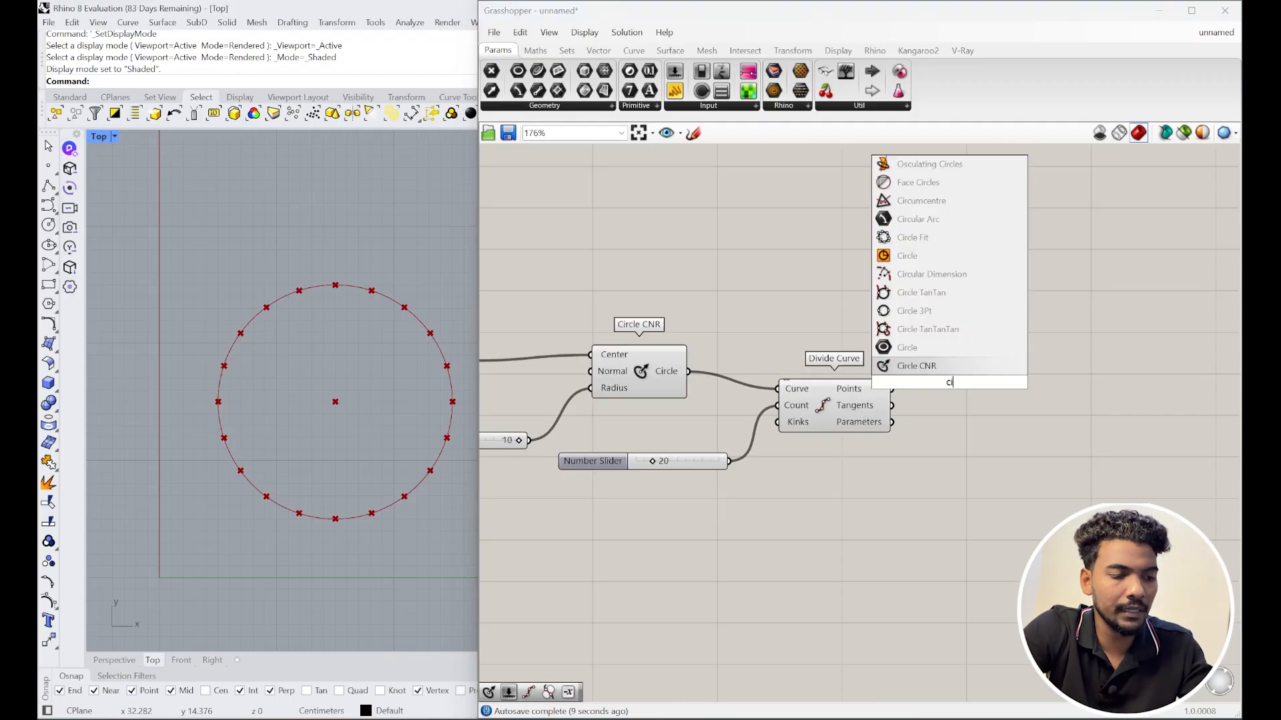
left_click(919, 330)
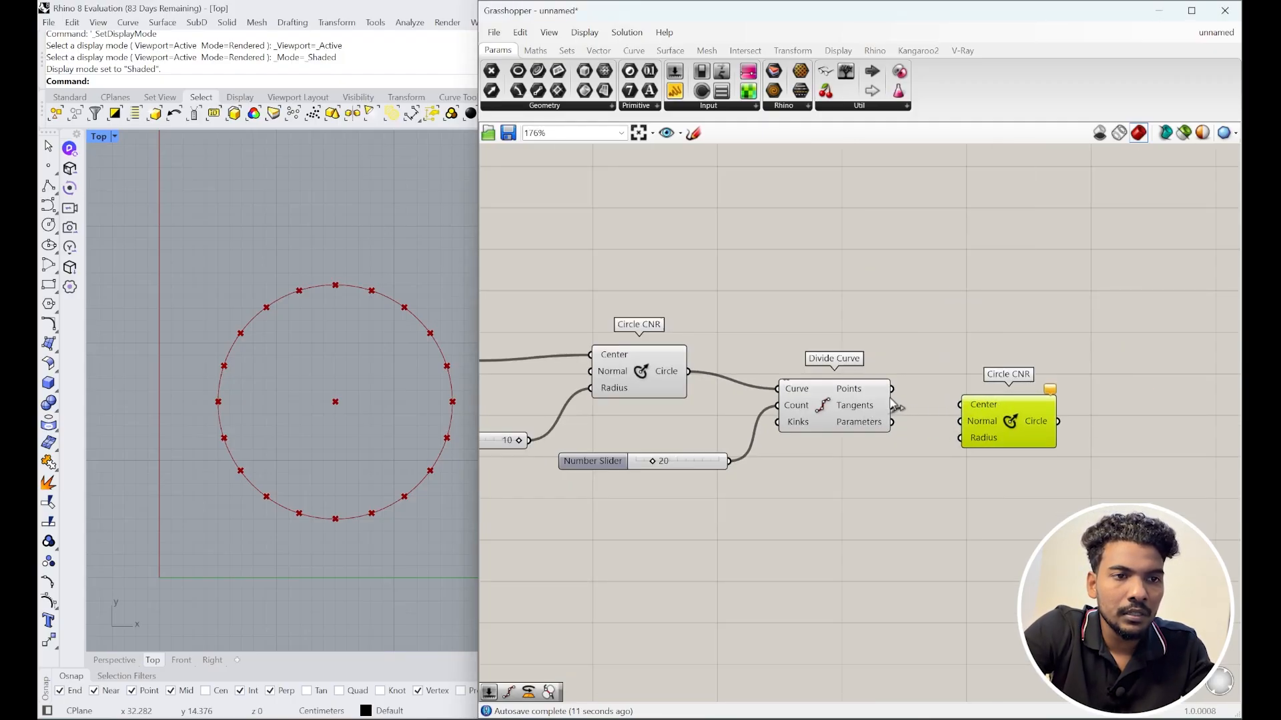
left_click_drag(954, 410, 959, 404)
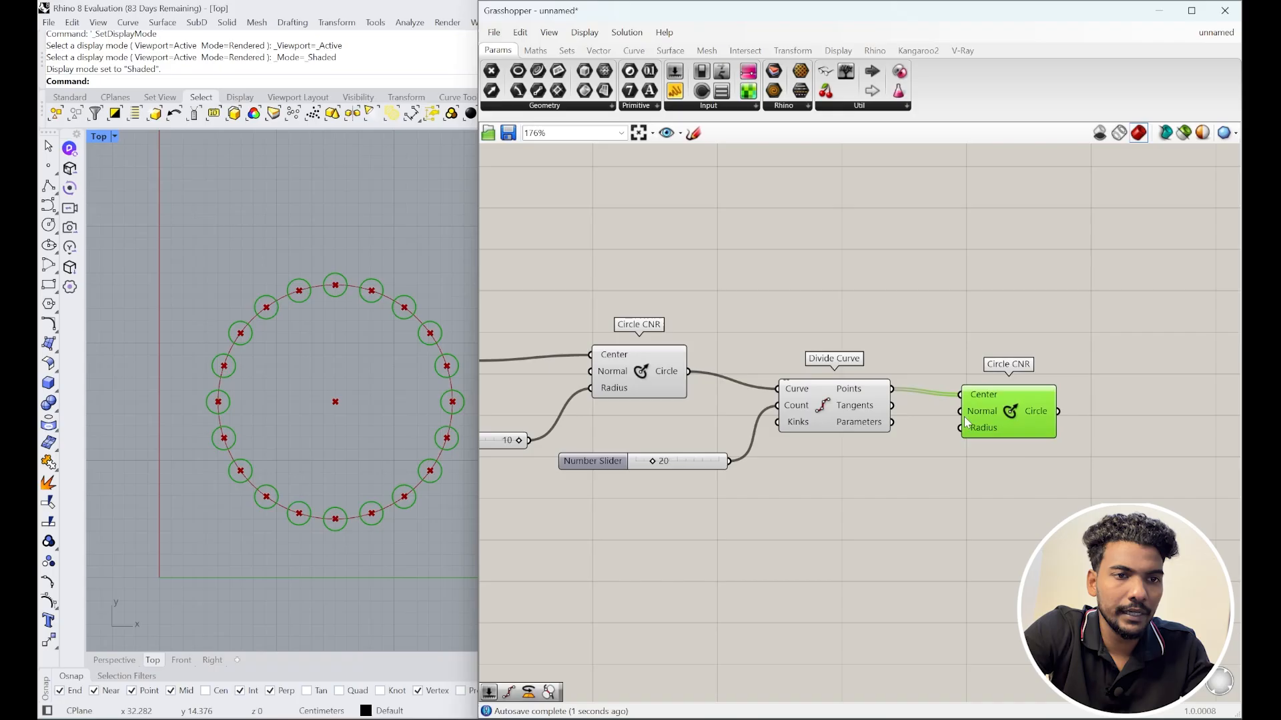
double_click(914, 477)
type("1")
key("Return")
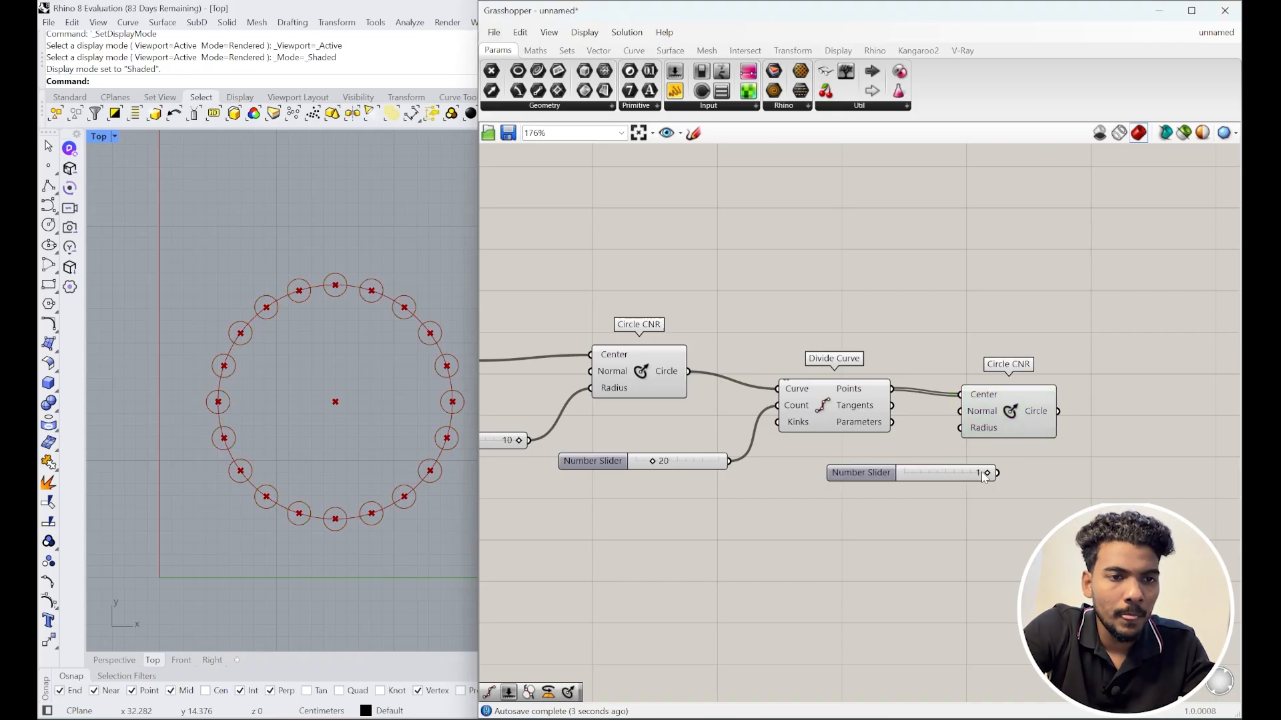
Step: Place the 1 slider above Divide Curve and preview Divide Curve's division points
left_click_drag(952, 477, 895, 330)
left_click_drag(999, 436, 1033, 430)
left_click(1003, 474)
right_click_drag(1003, 475, 951, 457)
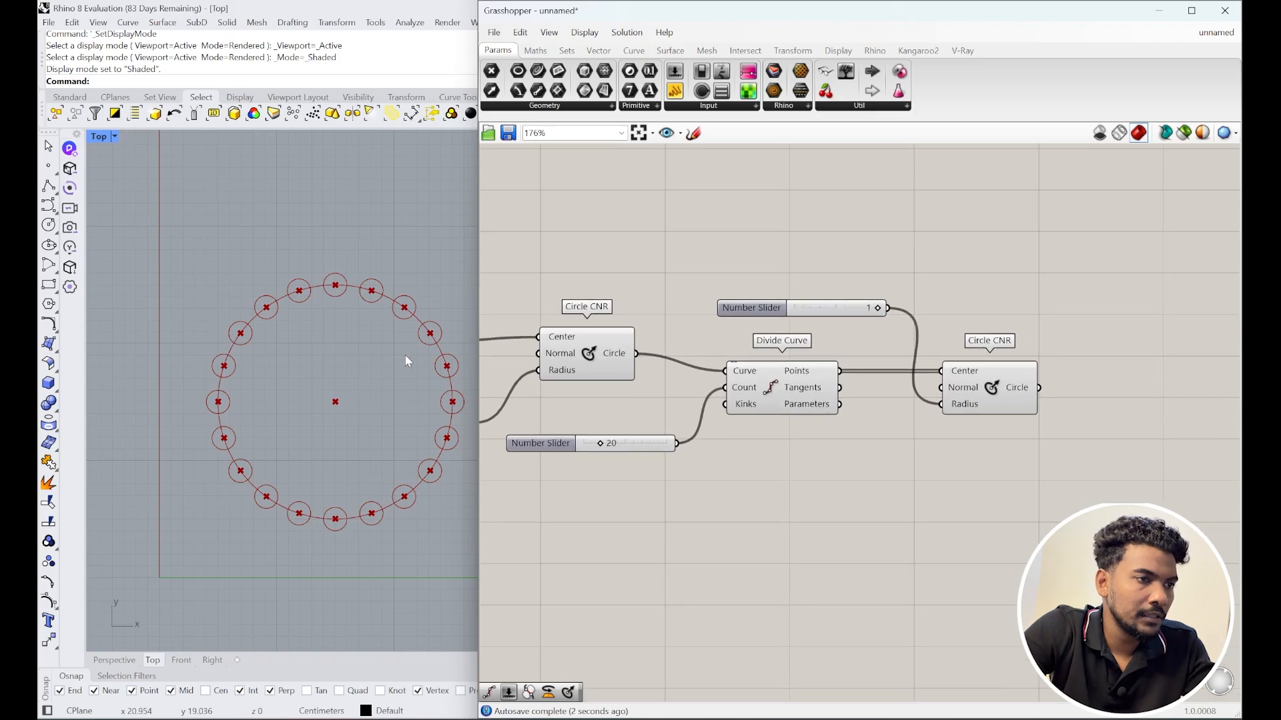
scroll(374, 371, "up", 2)
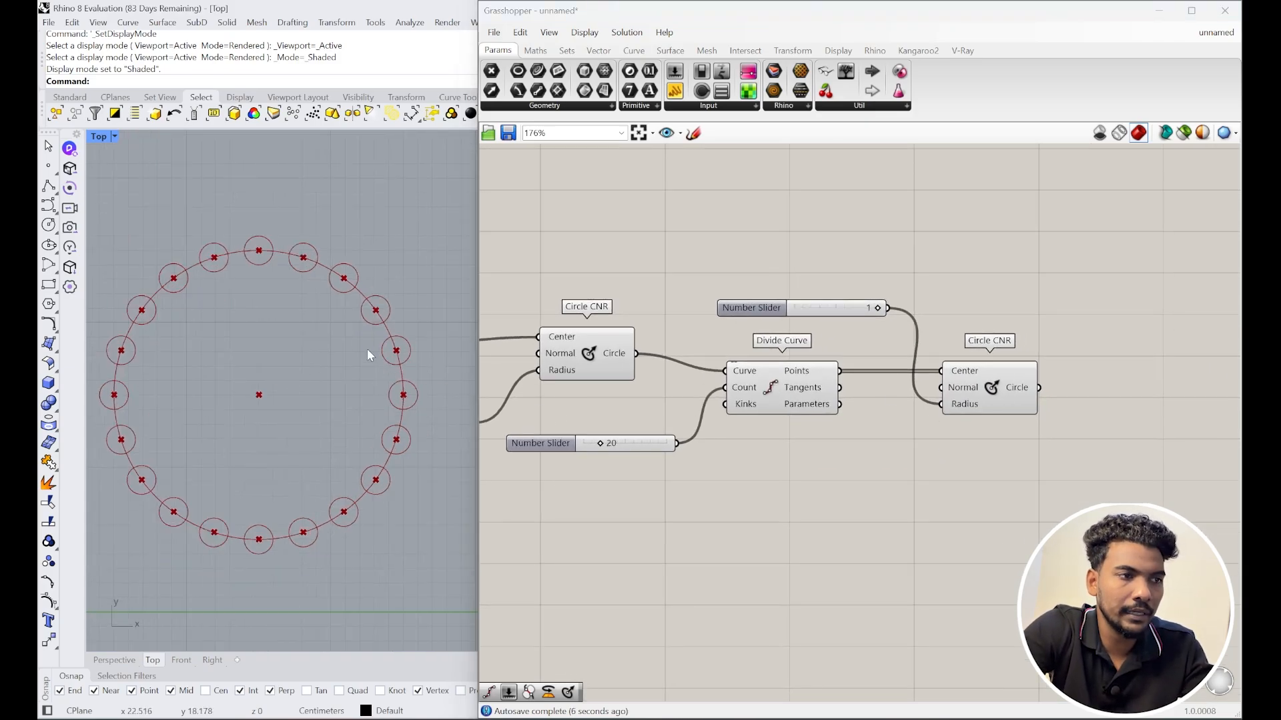
left_click(784, 392)
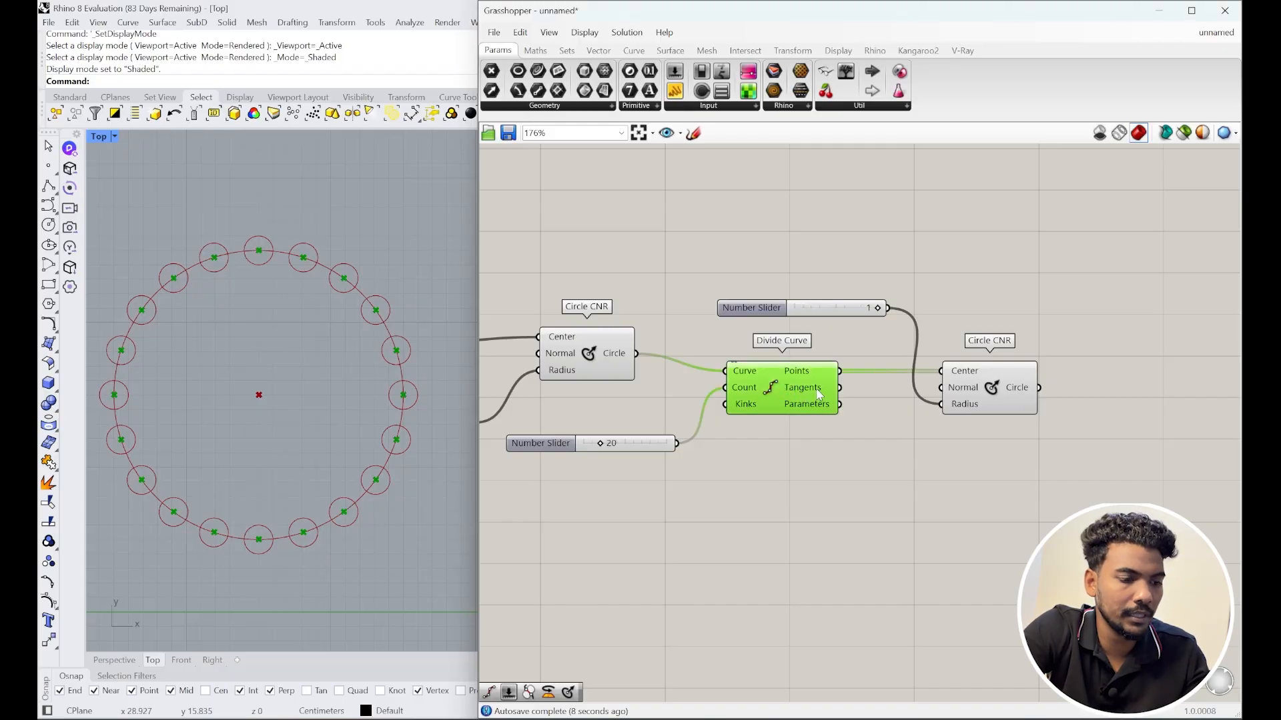
Step: Place a Rotate Axis component and wire Divide Curve's points into its Geometry input
double_click(832, 468)
type("roy")
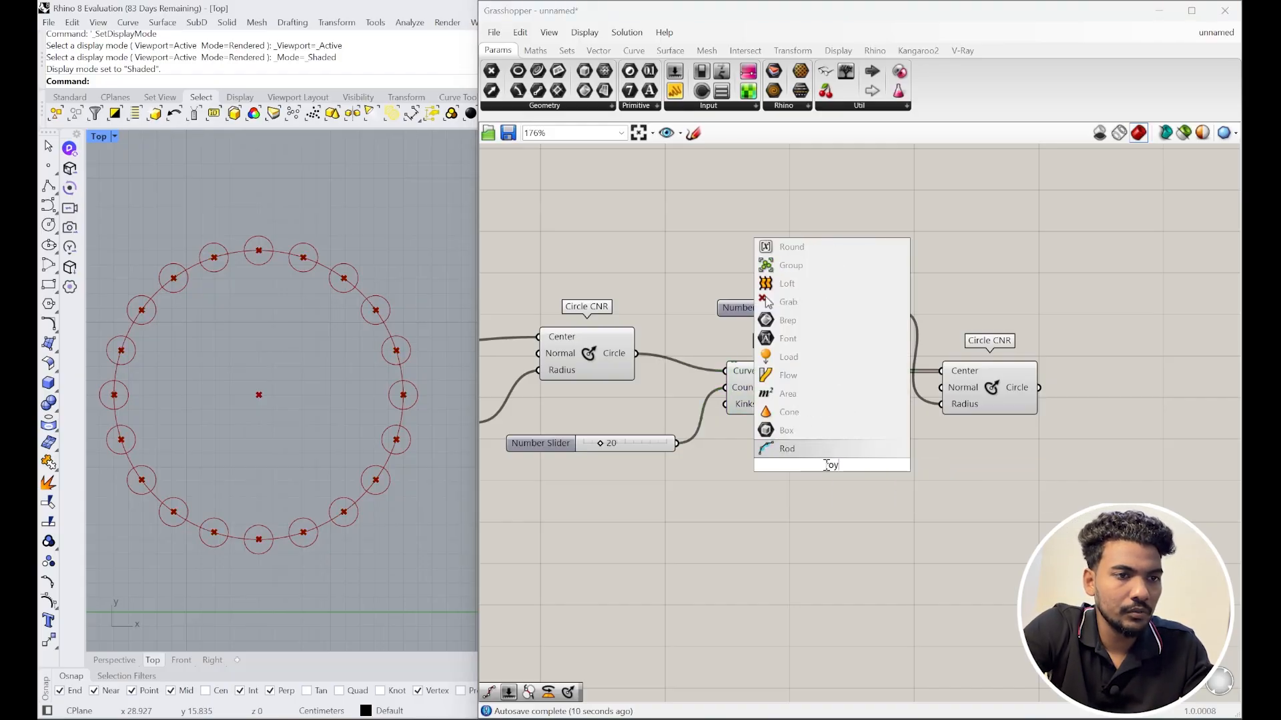
key("BackSpace")
type("t")
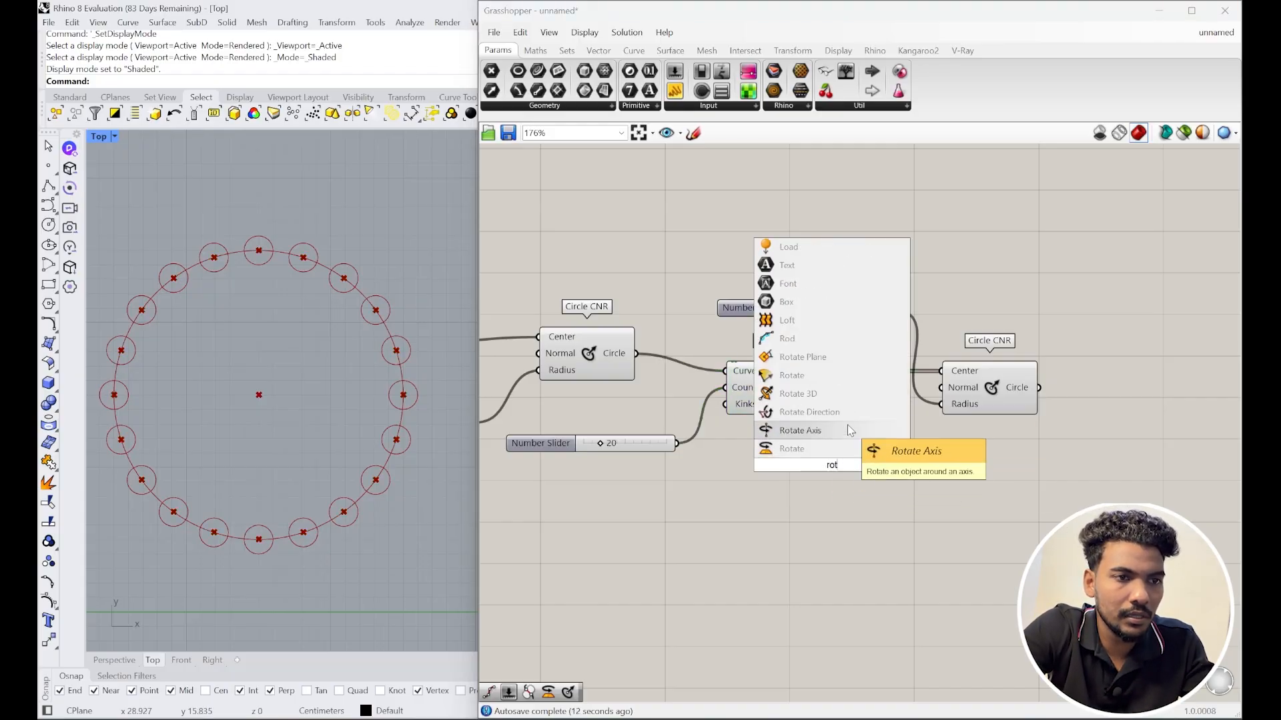
left_click(829, 434)
left_click_drag(846, 469, 969, 529)
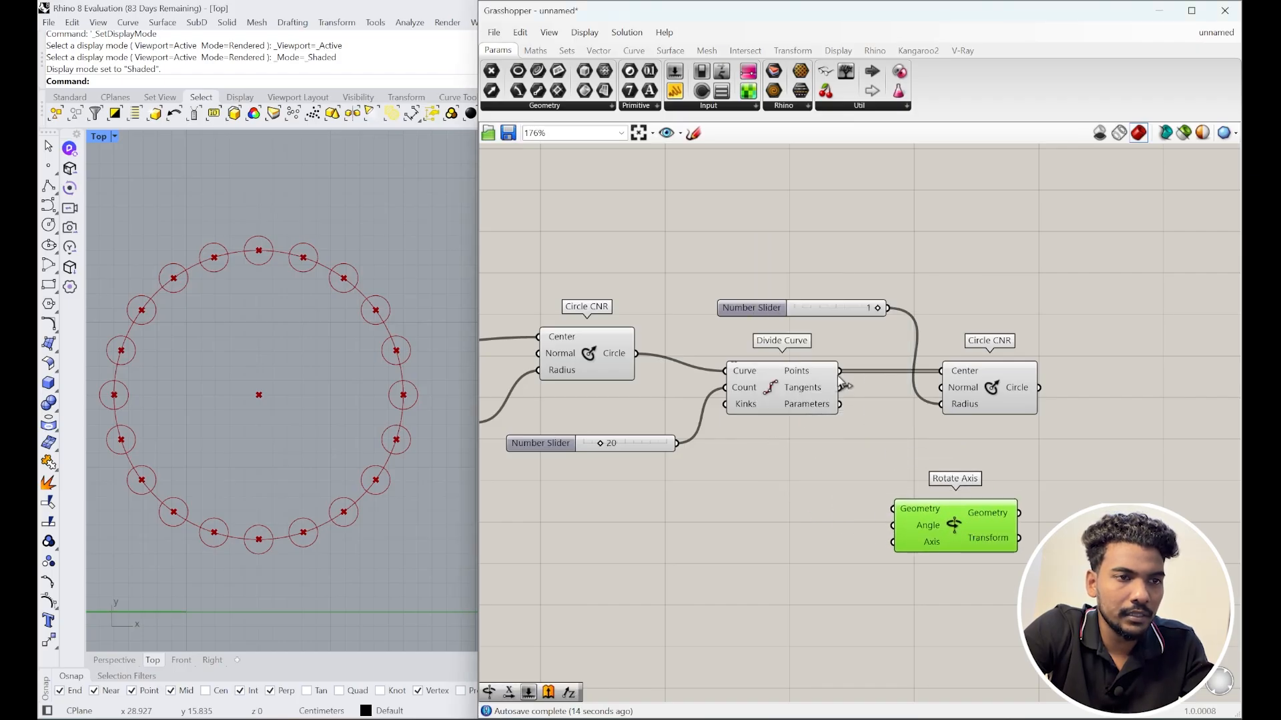
left_click_drag(839, 376, 891, 512)
left_click_drag(911, 523, 955, 526)
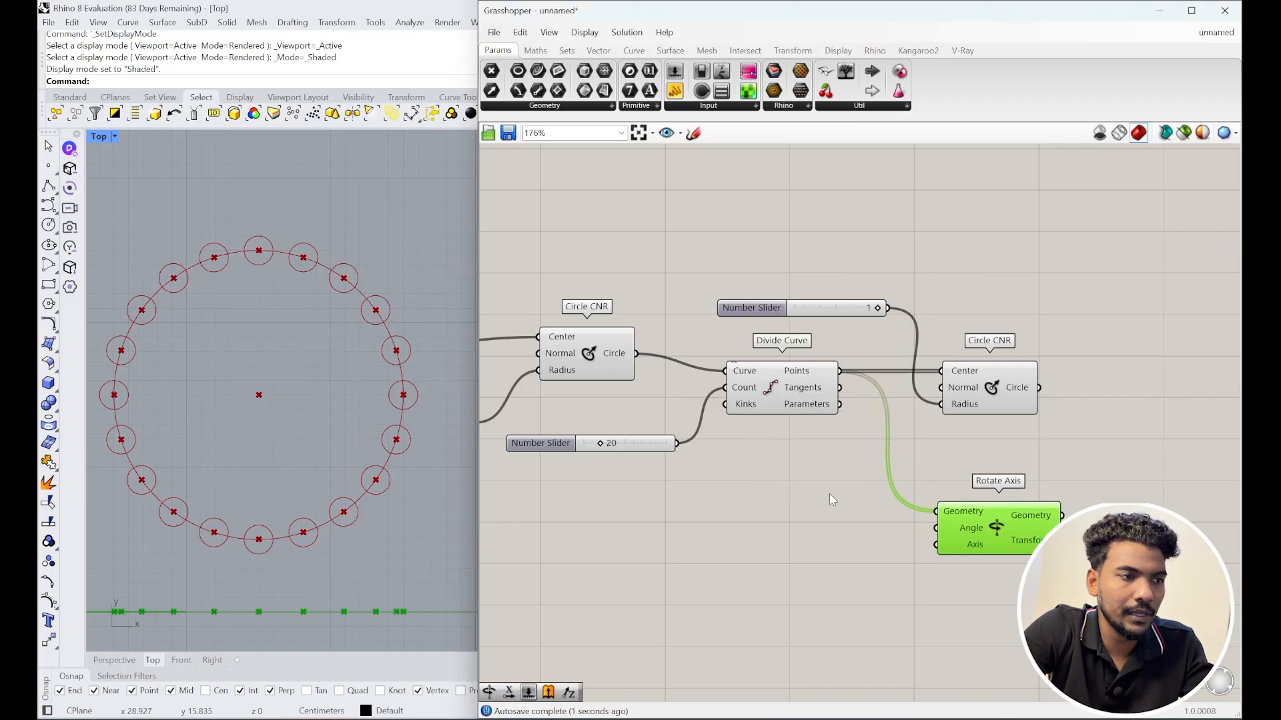
Step: Switch Rhino to Perspective view and preview the centre point from Construct Point
scroll(433, 487, "down", 2)
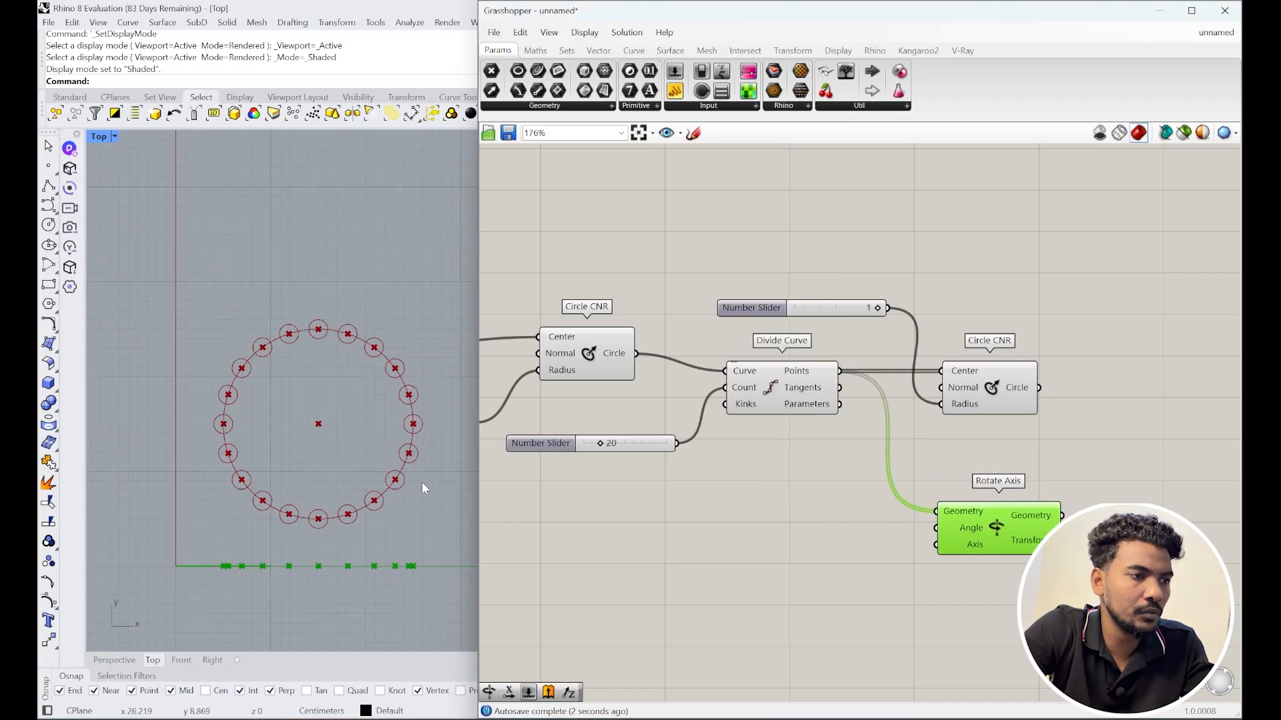
left_click(112, 660)
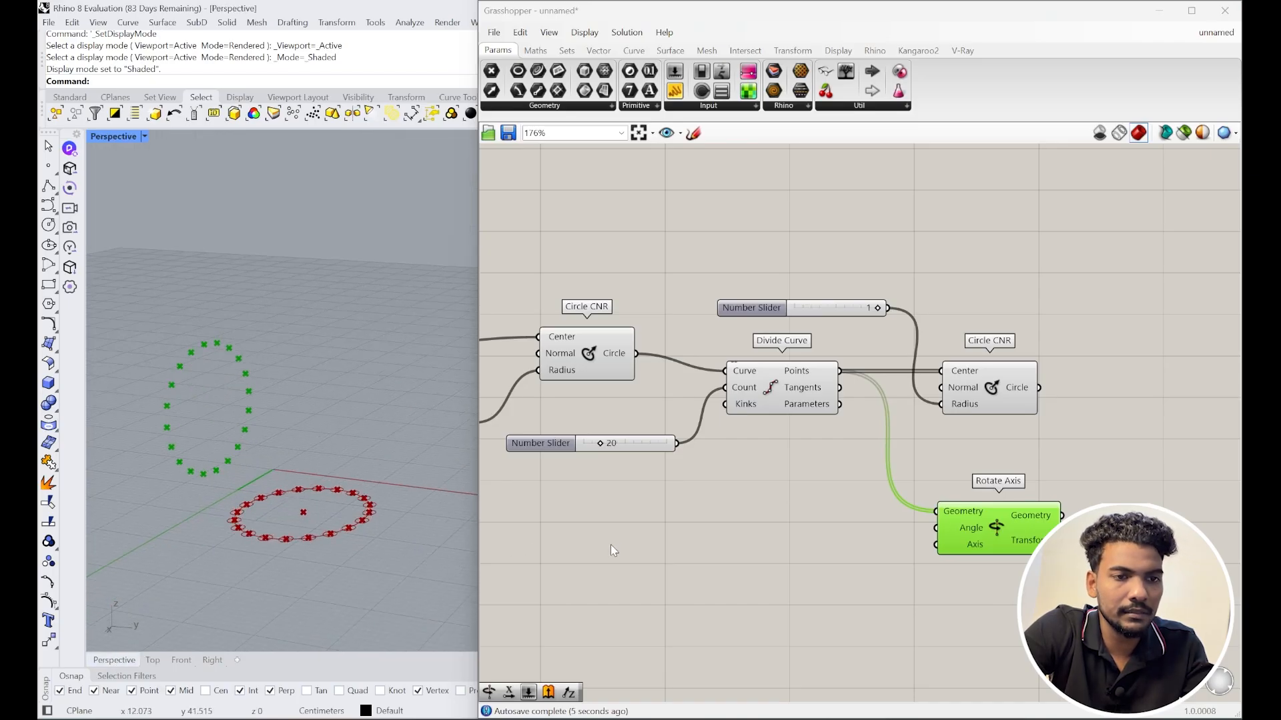
scroll(610, 544, "down", 3)
scroll(568, 465, "up", 3)
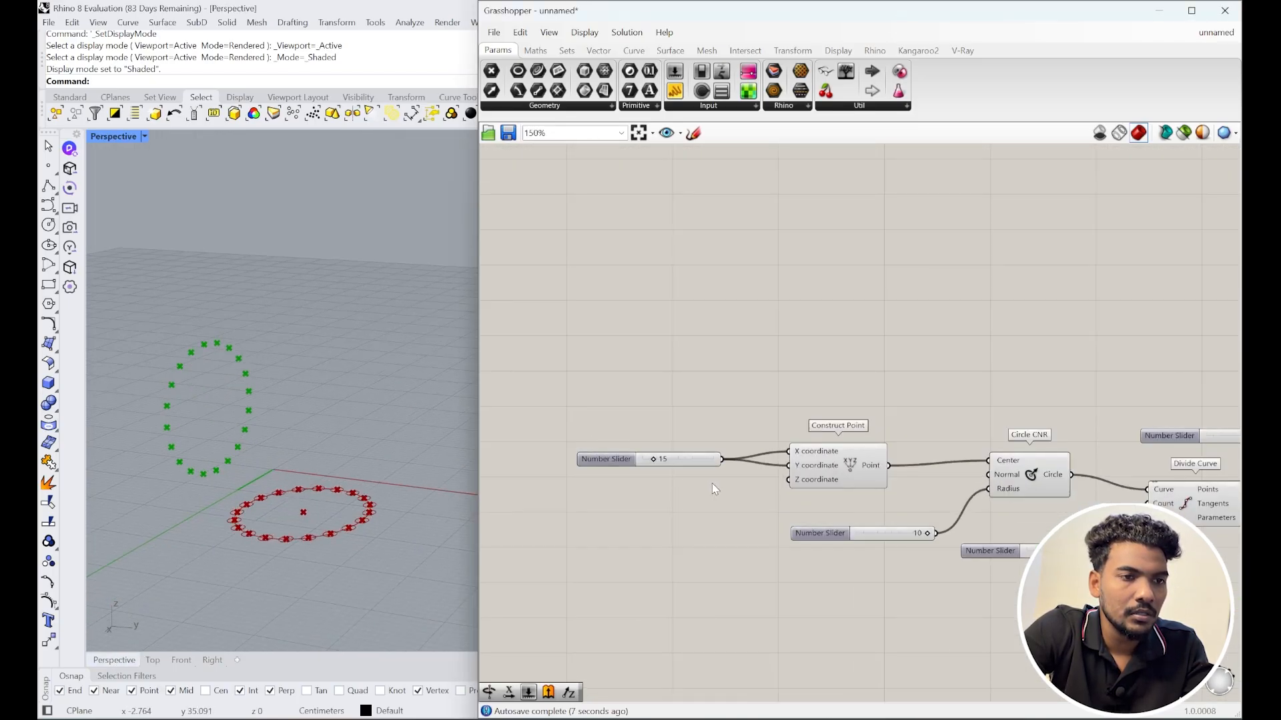
scroll(676, 373, "down", 1)
left_click(643, 405)
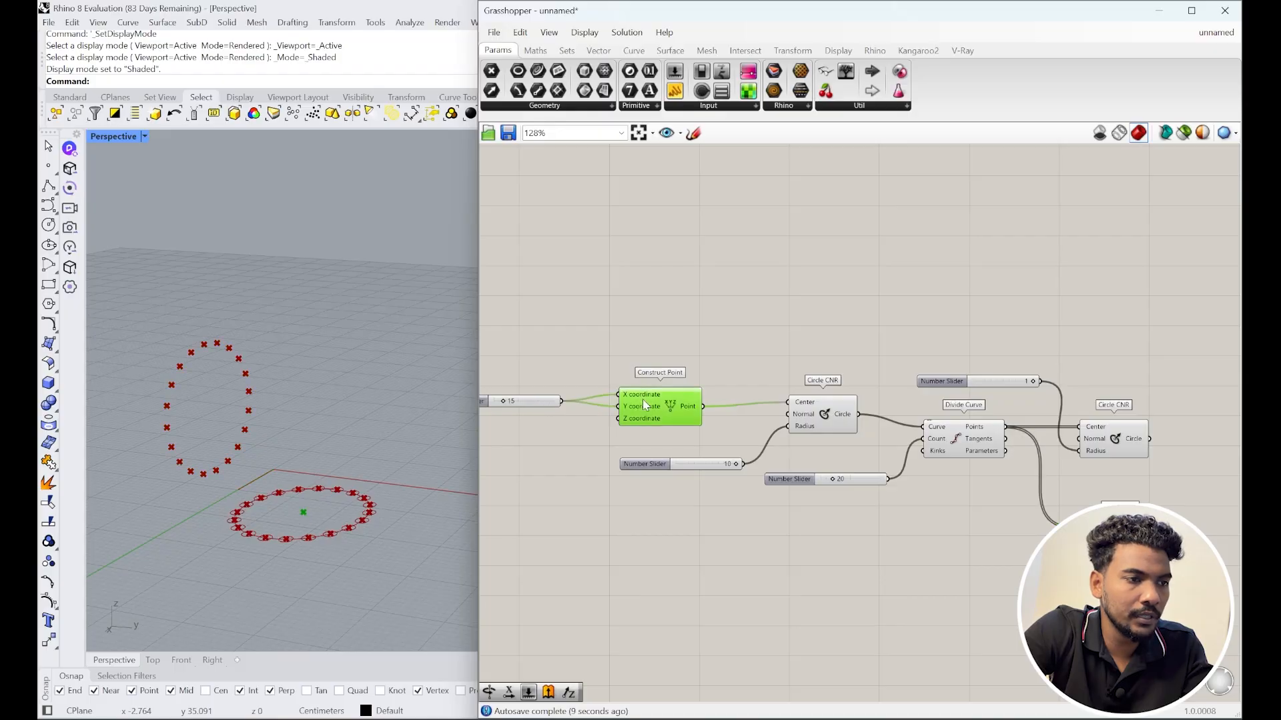
Step: Place an Extrude component above the circle components
double_click(748, 349)
type("extrude")
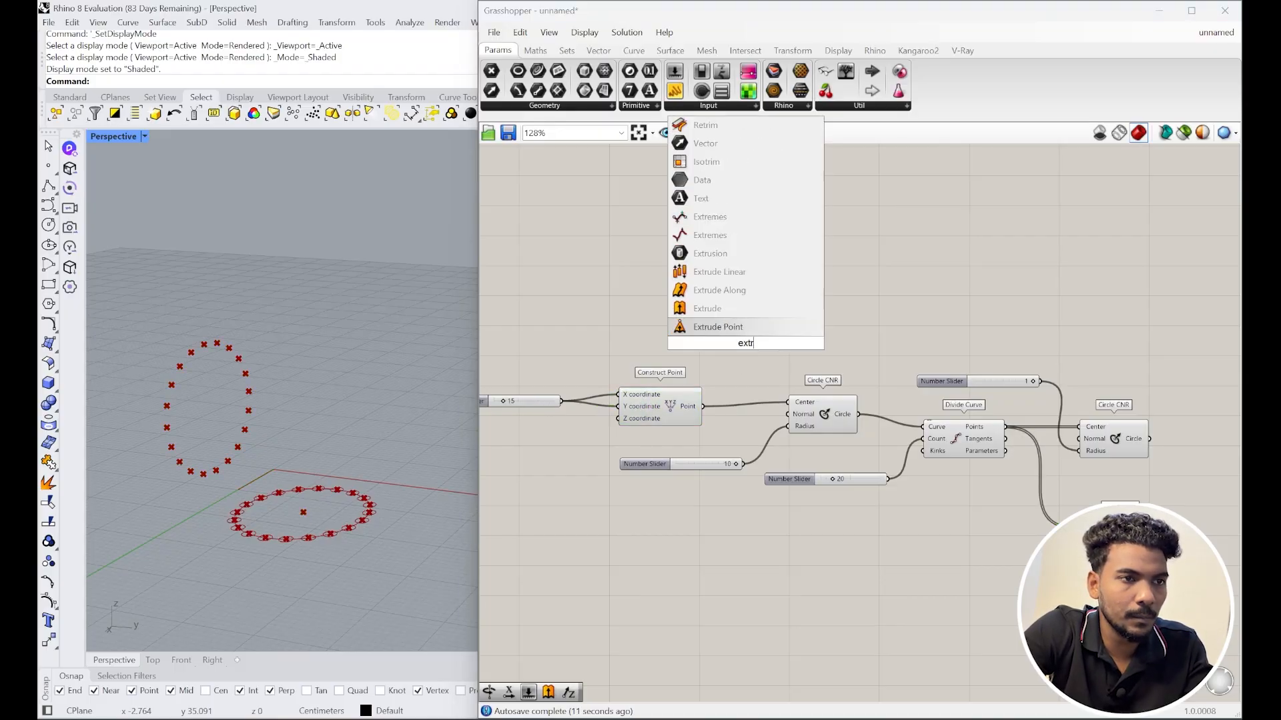
left_click(694, 328)
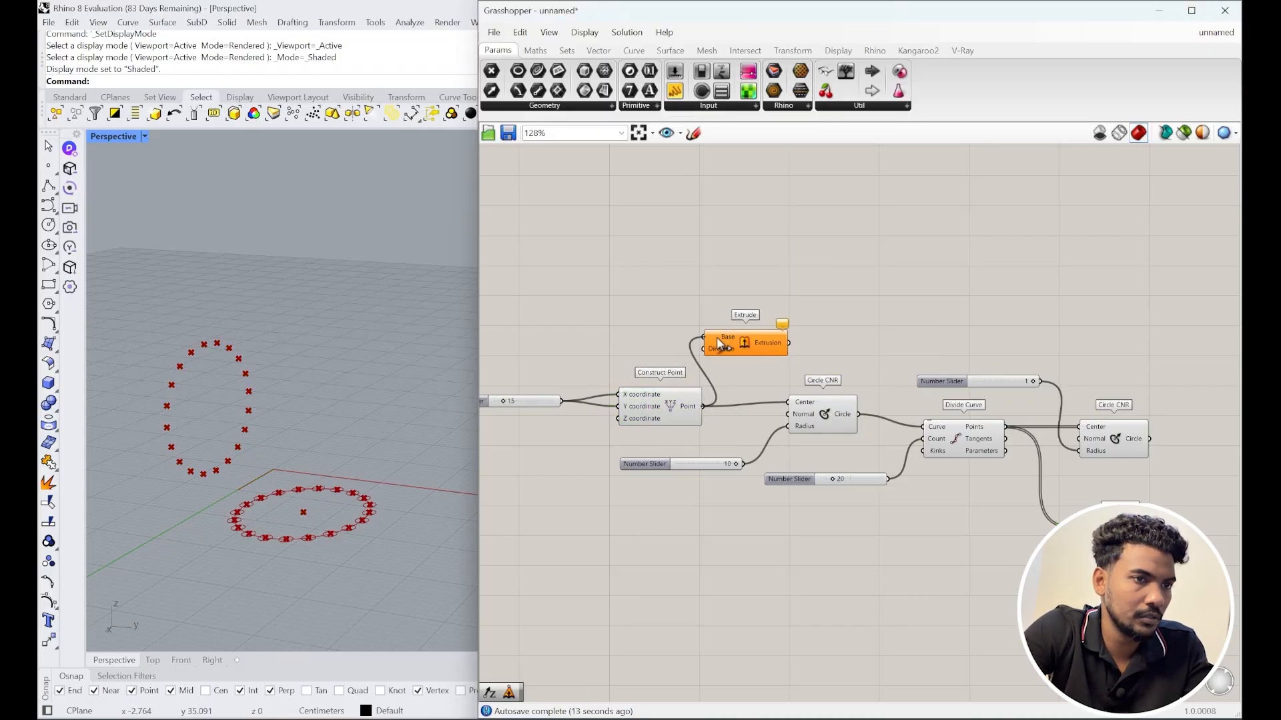
left_click_drag(716, 338, 815, 320)
Step: Add a Unit Z direction and wire the extrusion into Rotate Axis's Axis input
double_click(718, 310)
type("z")
key("Return")
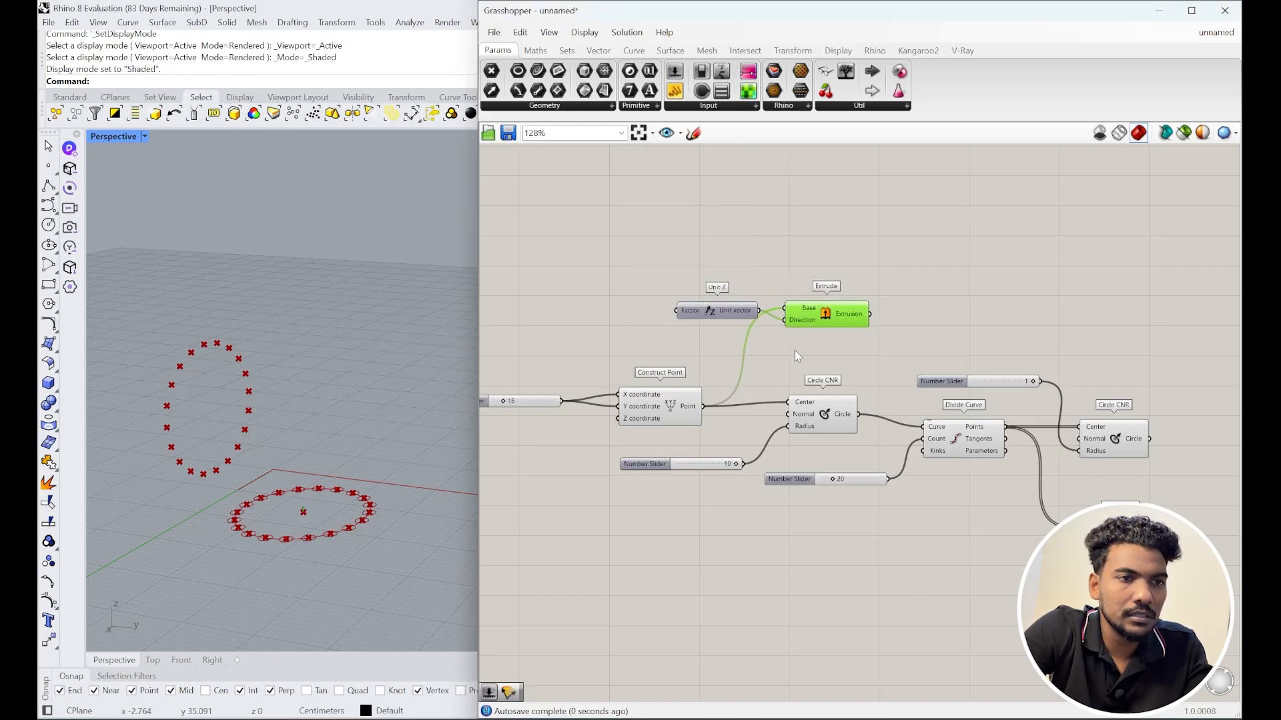
scroll(795, 351, "down", 2)
scroll(871, 453, "up", 2)
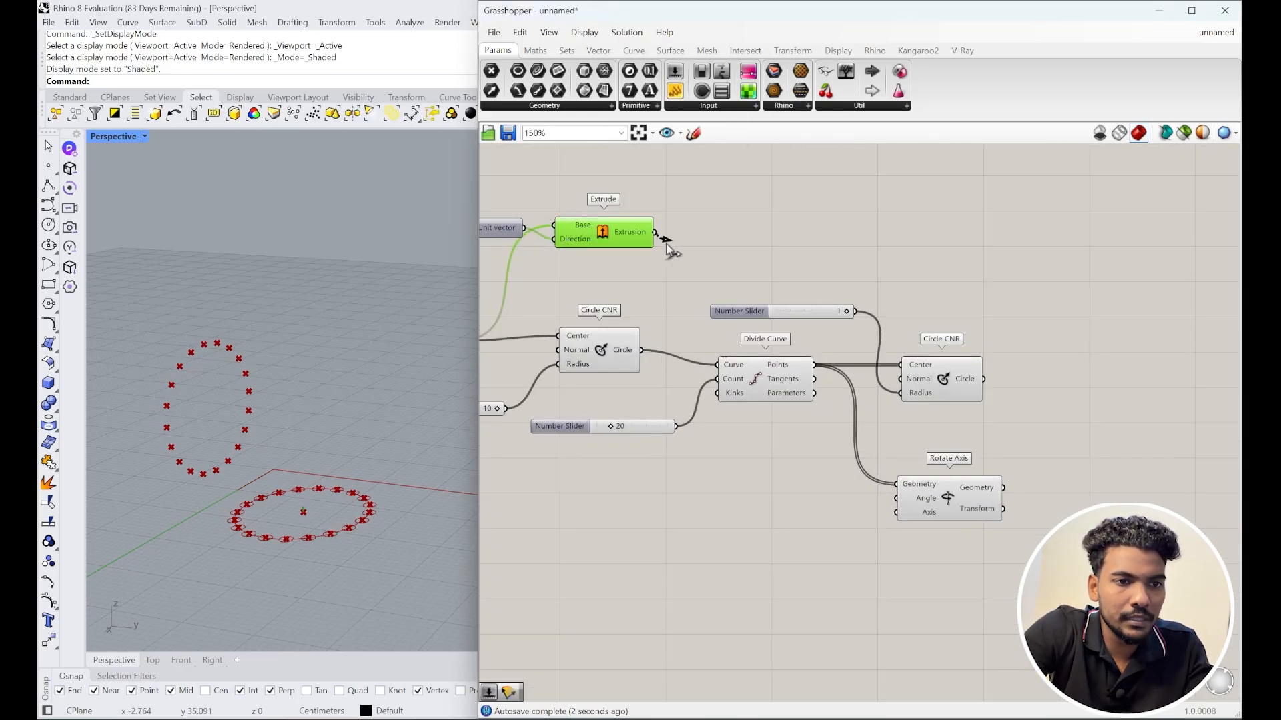
left_click_drag(656, 232, 907, 514)
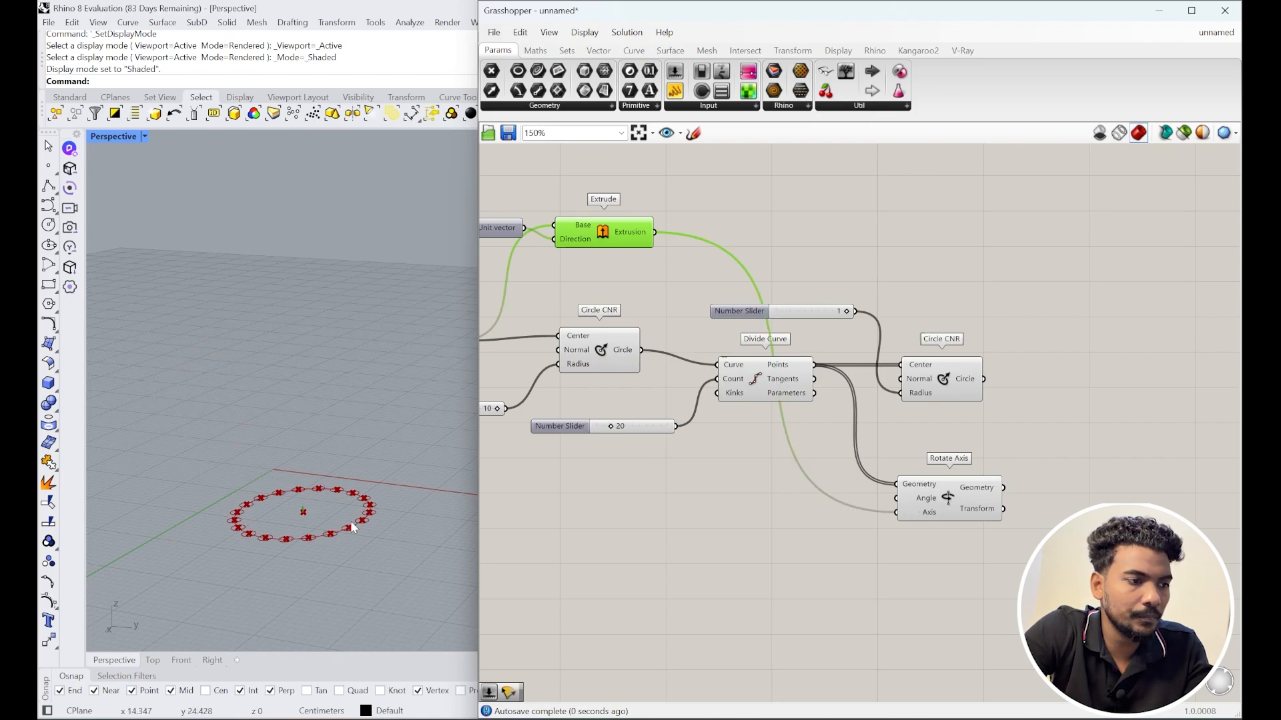
Step: Return Rhino to Top view and shift Rotate Axis further right
left_click(152, 661)
scroll(276, 410, "up", 3)
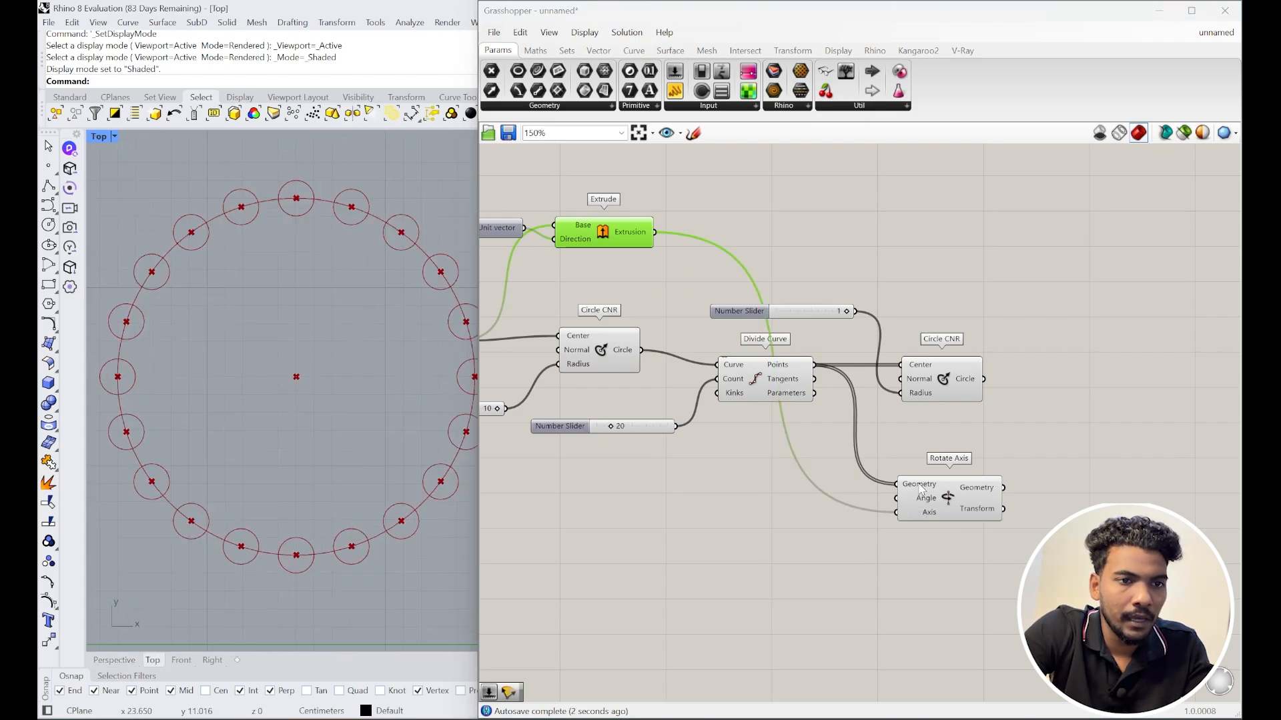
left_click_drag(934, 507, 998, 509)
Step: Create a Number Slider set to 20 and wire it into Rotate Axis's Angle
double_click(910, 495)
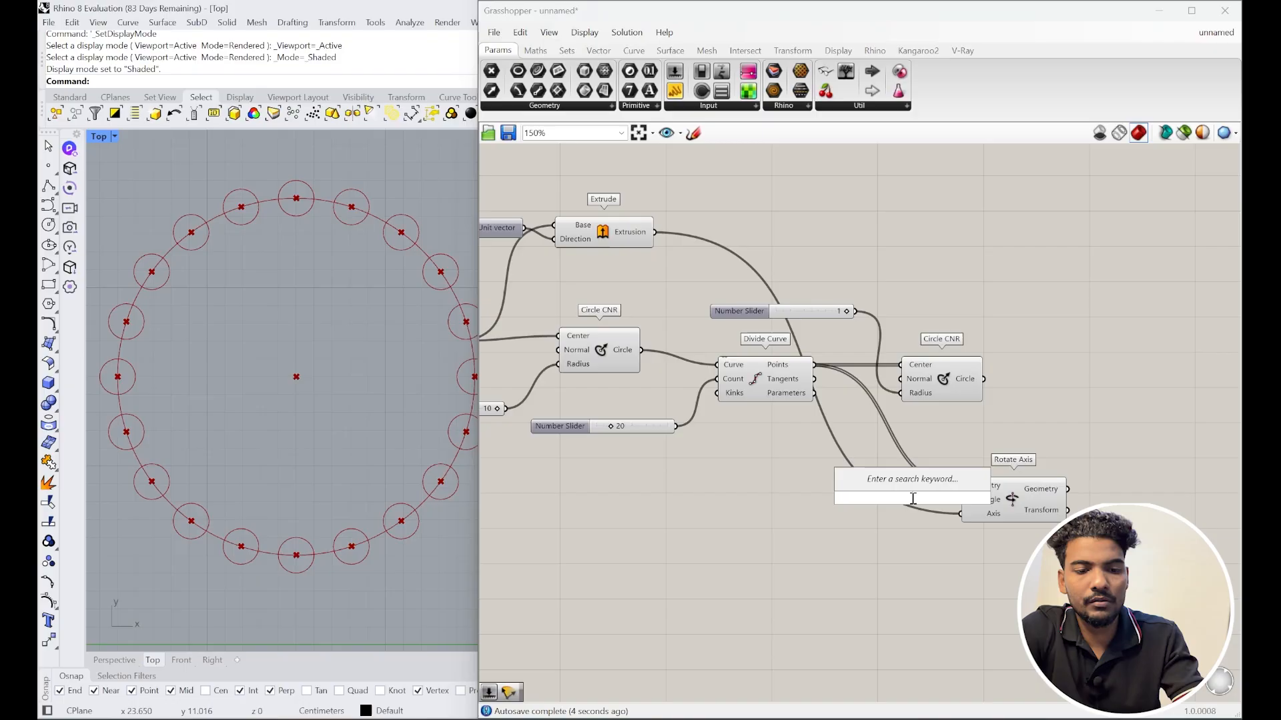
type("20")
key("Return")
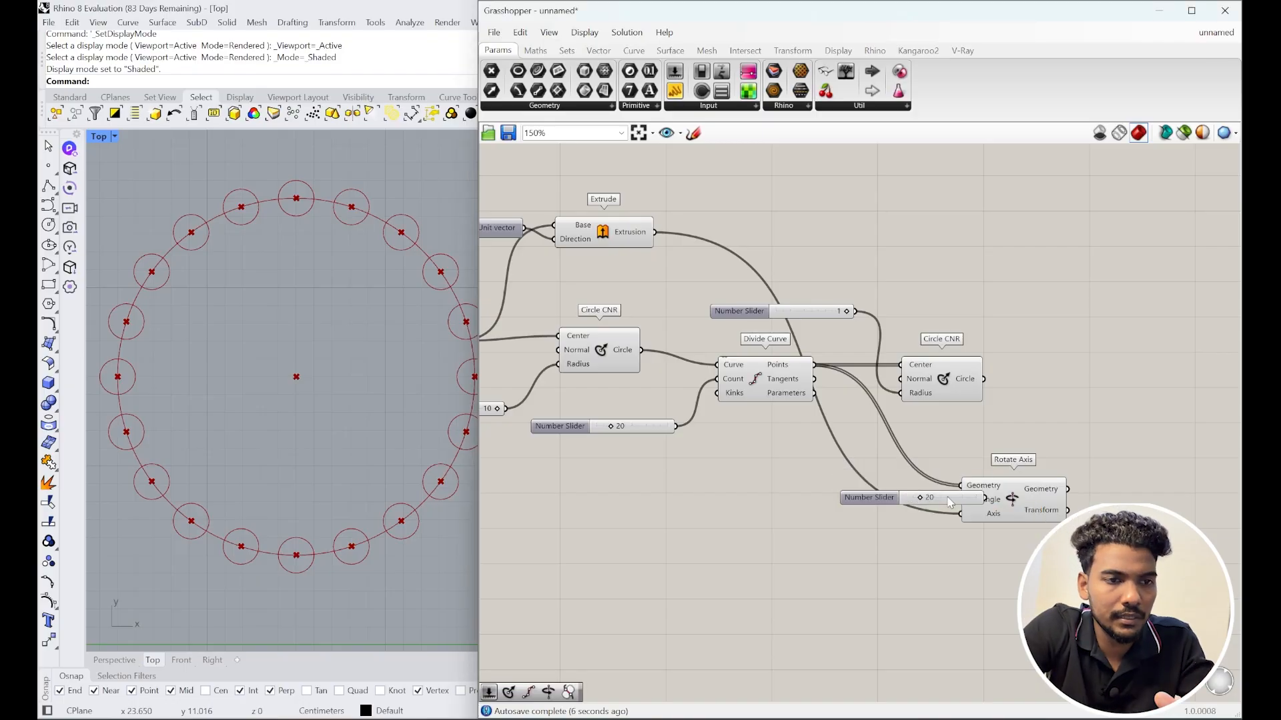
left_click_drag(870, 499, 729, 507)
left_click_drag(843, 506, 960, 500)
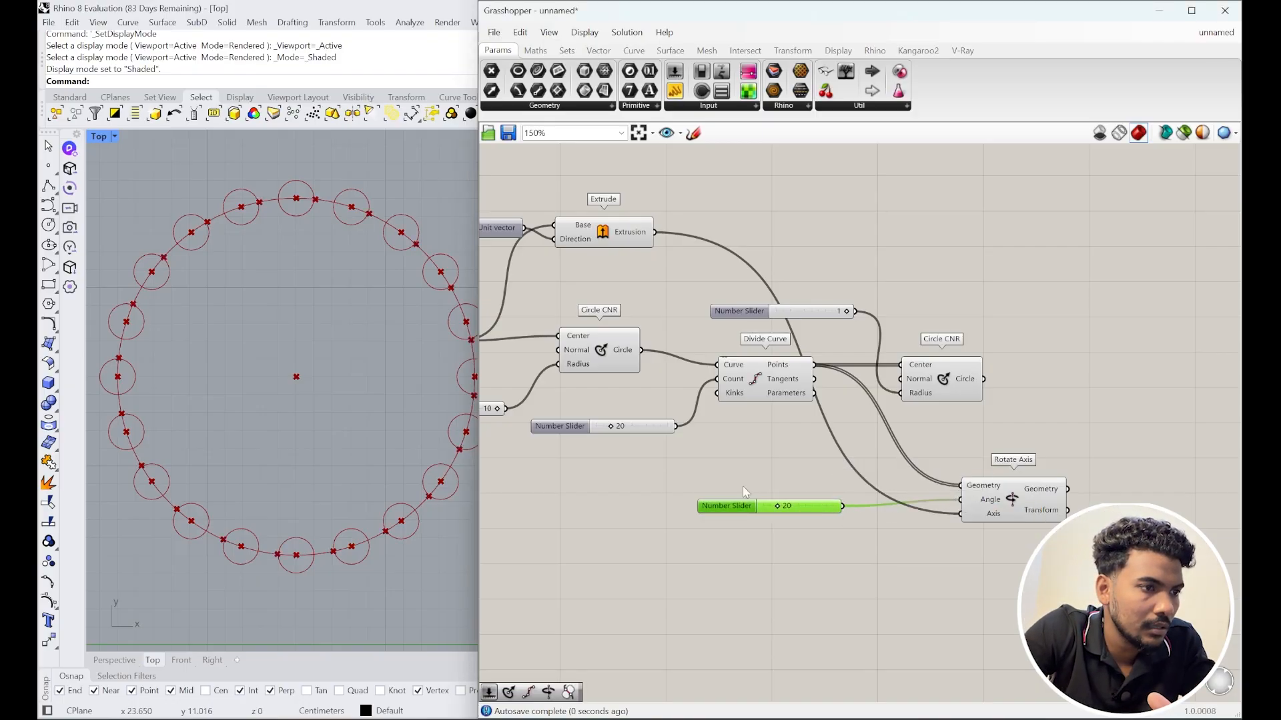
scroll(449, 453, "up", 2)
scroll(390, 460, "down", 3)
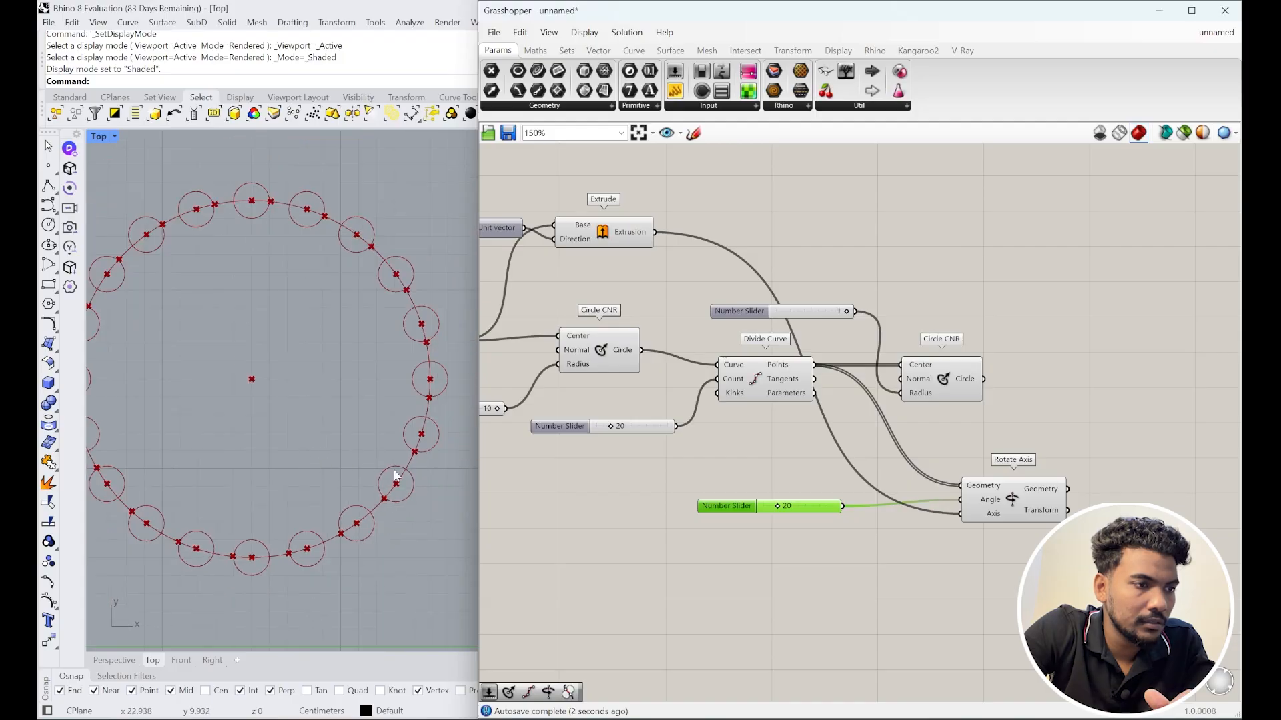
scroll(398, 478, "up", 3)
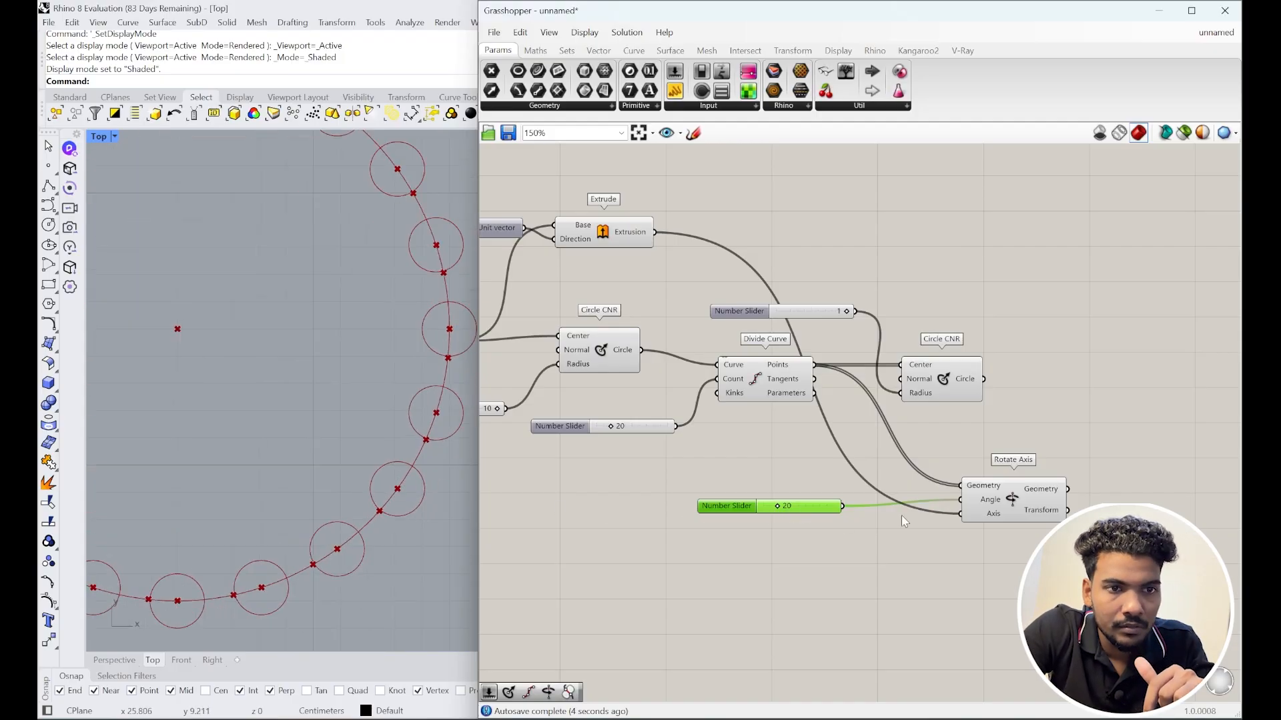
right_click_drag(902, 515, 834, 516)
left_click_drag(960, 499, 943, 497)
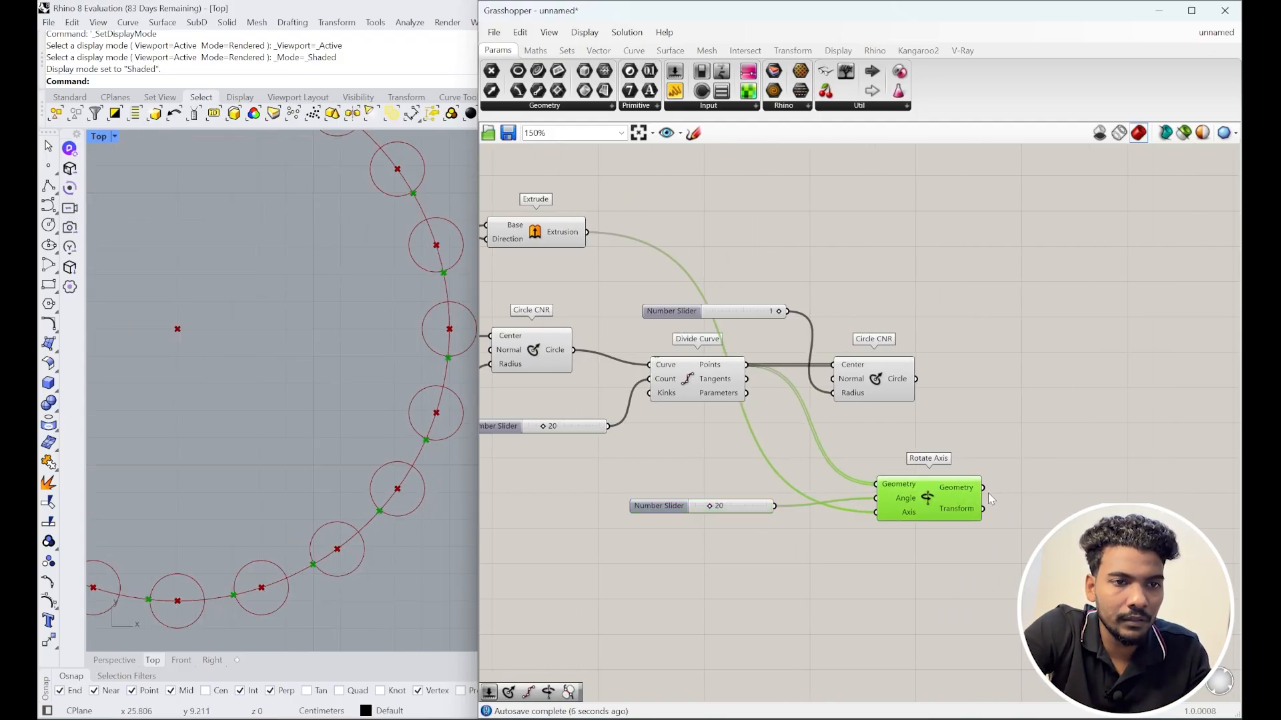
Step: Add a third Circle CNR on the rotated points with a 0.6 radius slider
double_click(1044, 489)
type("cir")
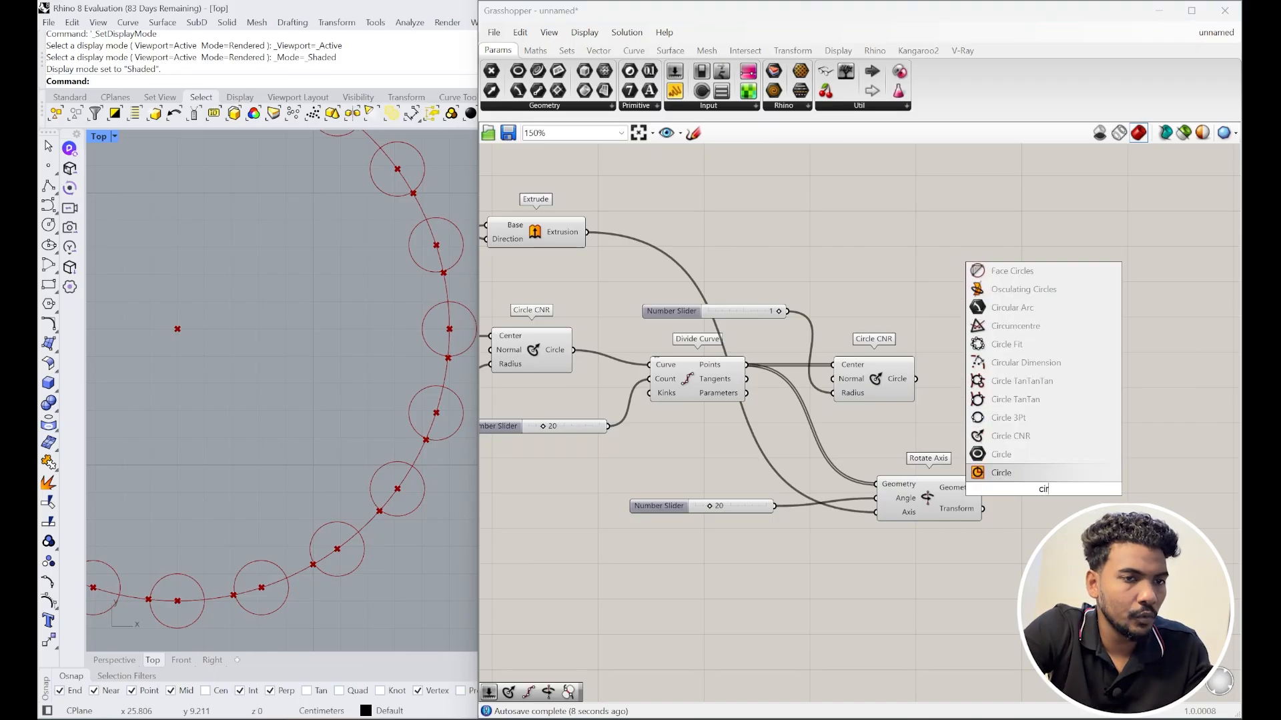
left_click(1011, 435)
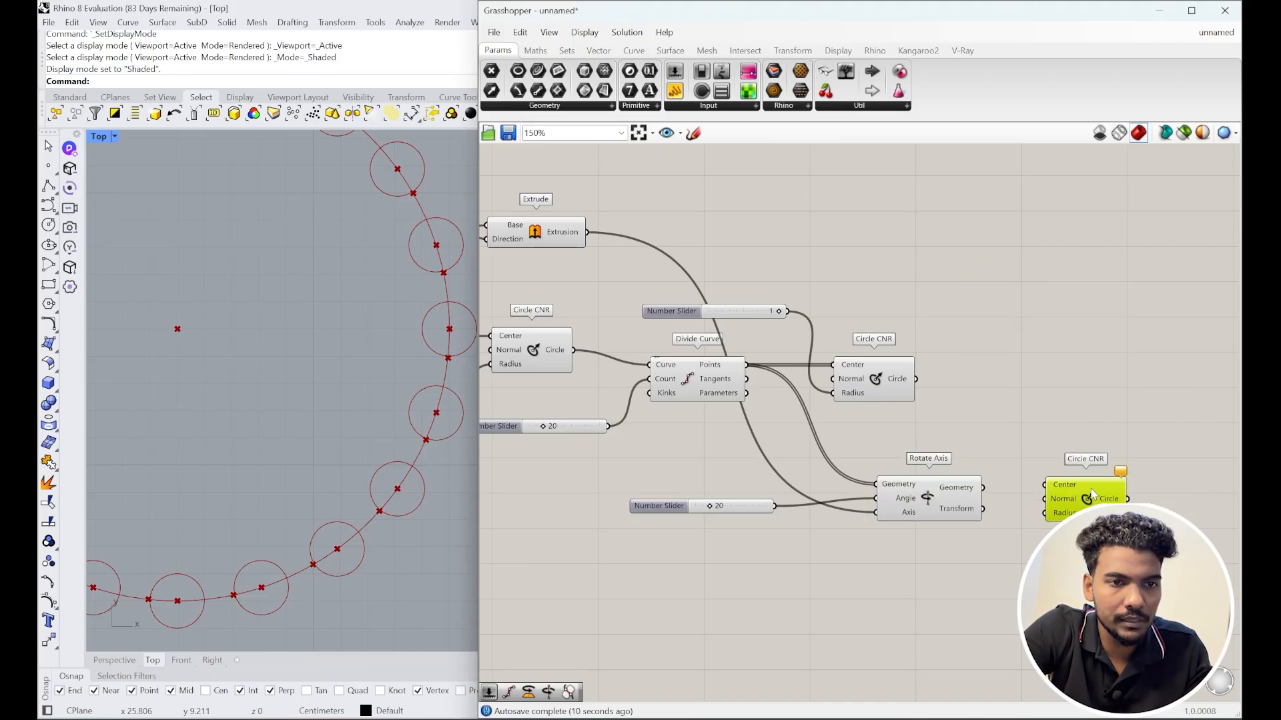
left_click_drag(1060, 497, 1100, 514)
double_click(1036, 551)
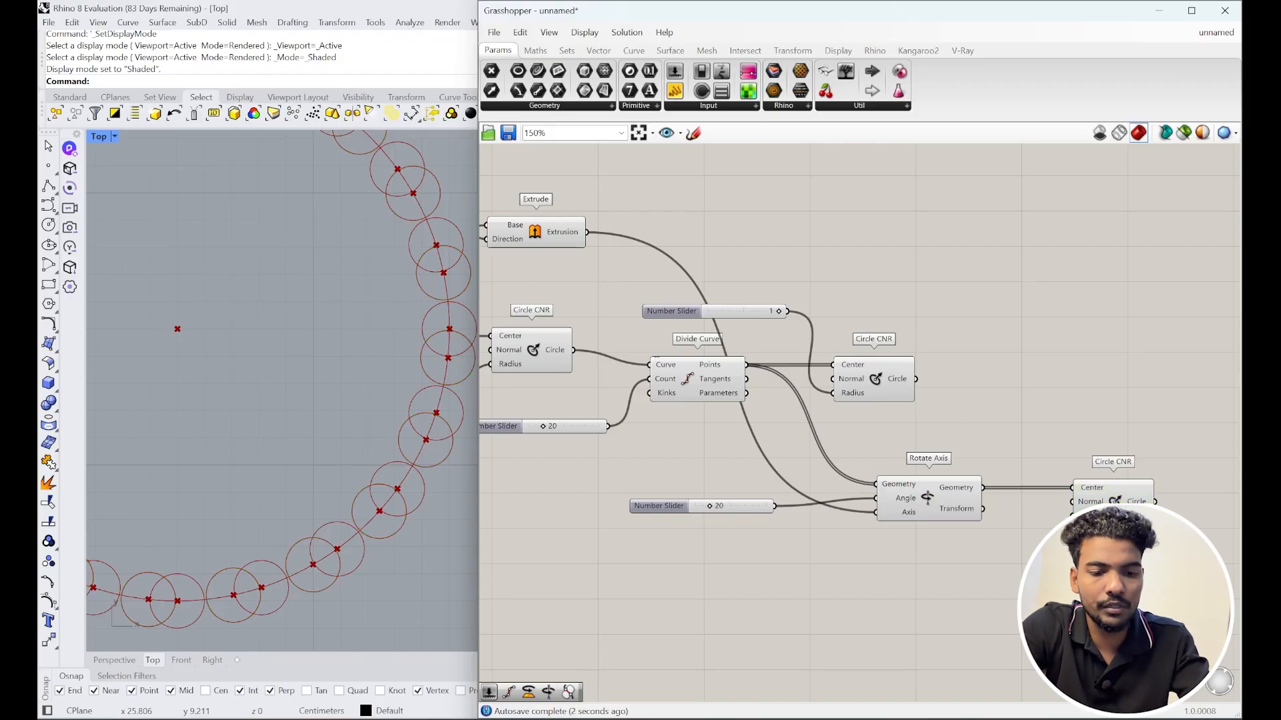
type("1")
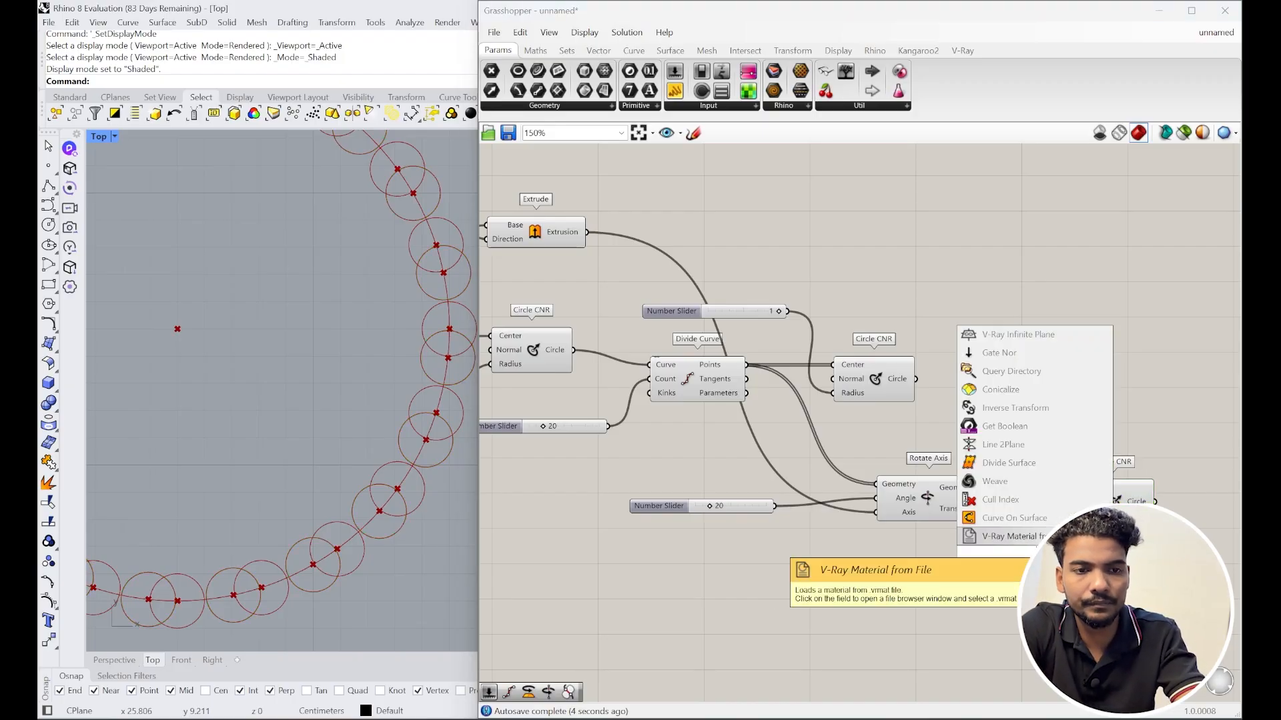
key("Return")
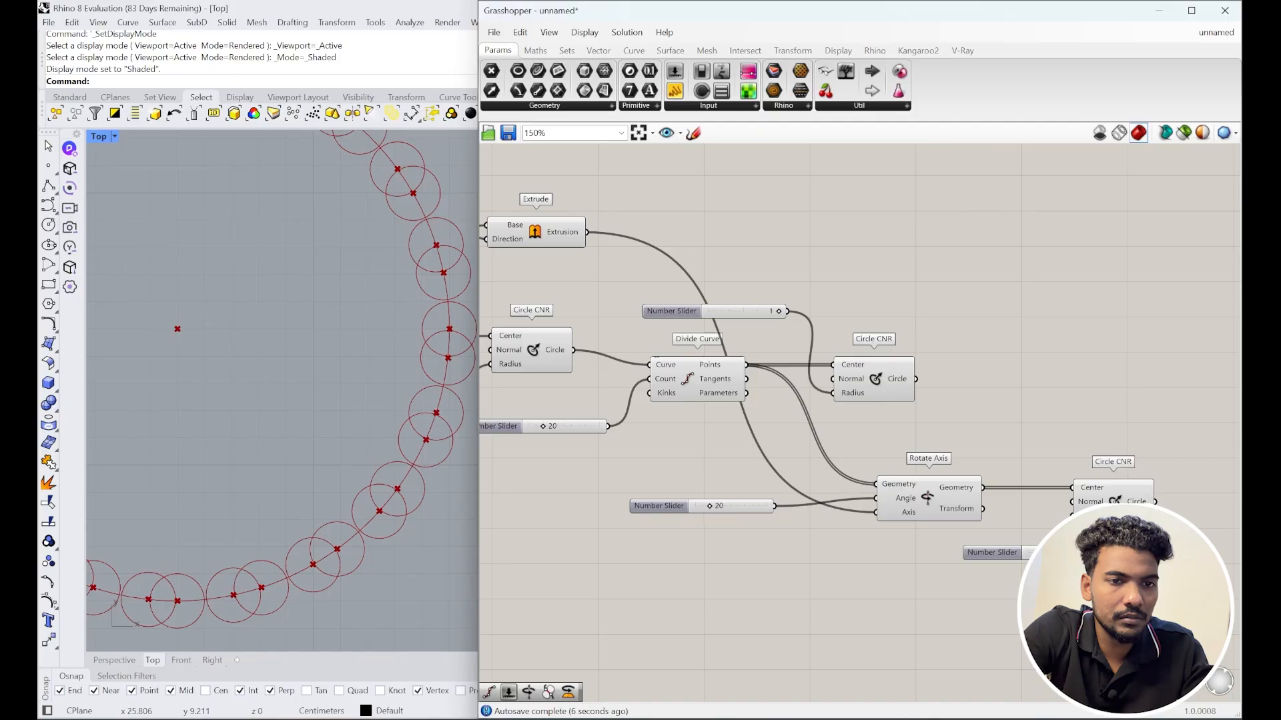
left_click_drag(1108, 552, 1073, 516)
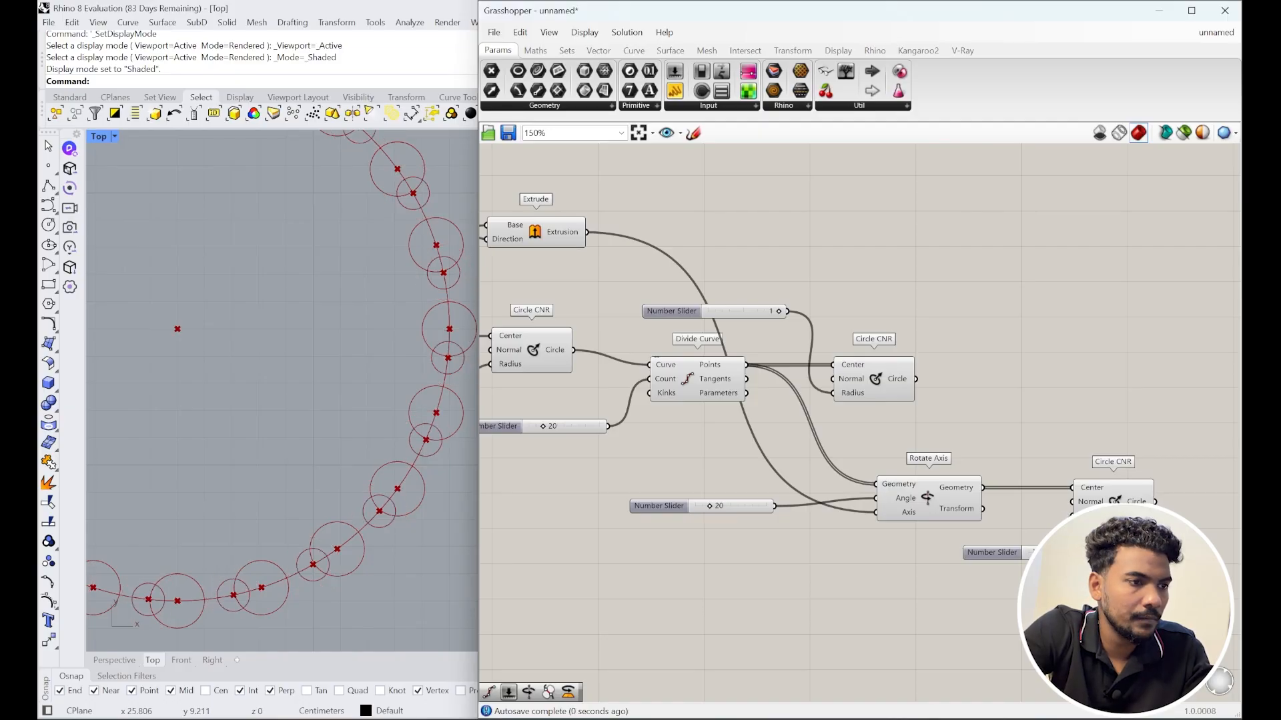
left_click_drag(1010, 554, 916, 559)
Step: Centre the ring of circles in Rhino and rearrange Circle CNR, Rotate Axis and the 0.6 slider
scroll(349, 456, "down", 6)
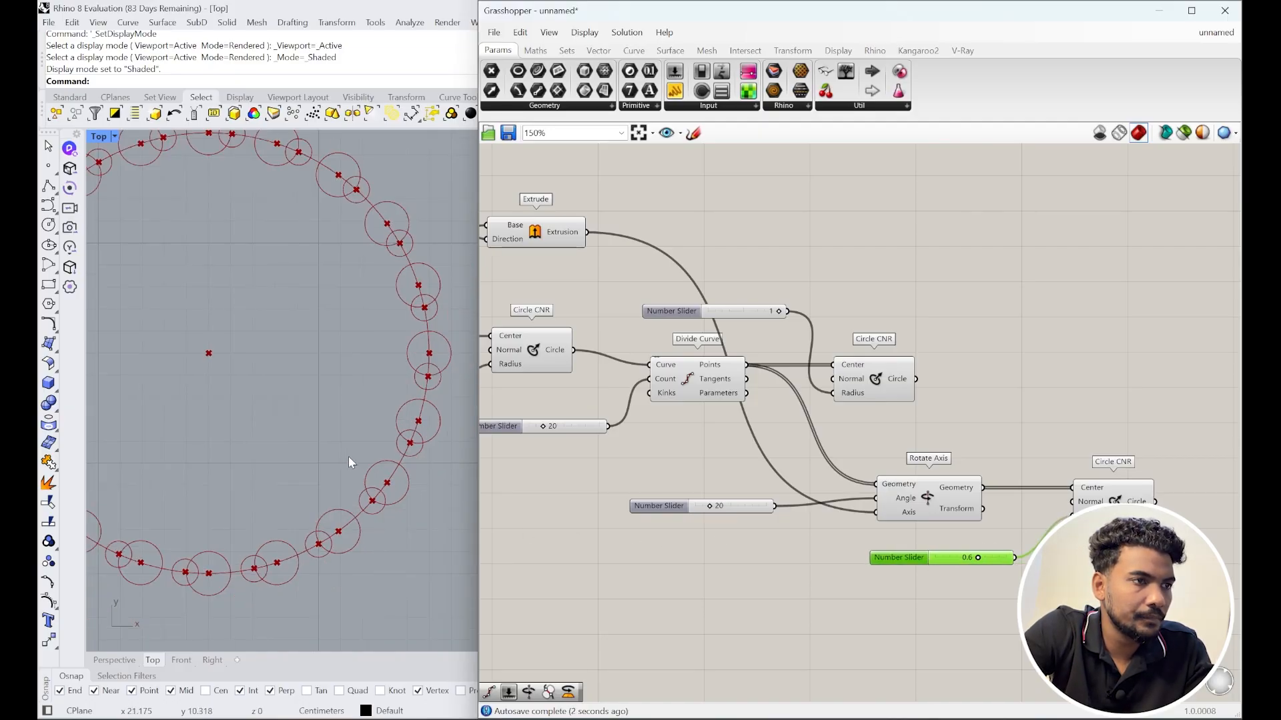
right_click_drag(415, 446, 485, 452)
right_click_drag(316, 418, 274, 390)
right_click_drag(879, 427, 788, 389)
left_click_drag(793, 348, 1018, 336)
left_click_drag(1021, 467, 1019, 398)
left_click_drag(839, 460, 785, 403)
left_click_drag(808, 519, 712, 490)
Step: Move the lower Circle CNR further down and zoom the canvas onto the circle components
left_click_drag(1035, 449, 1004, 337)
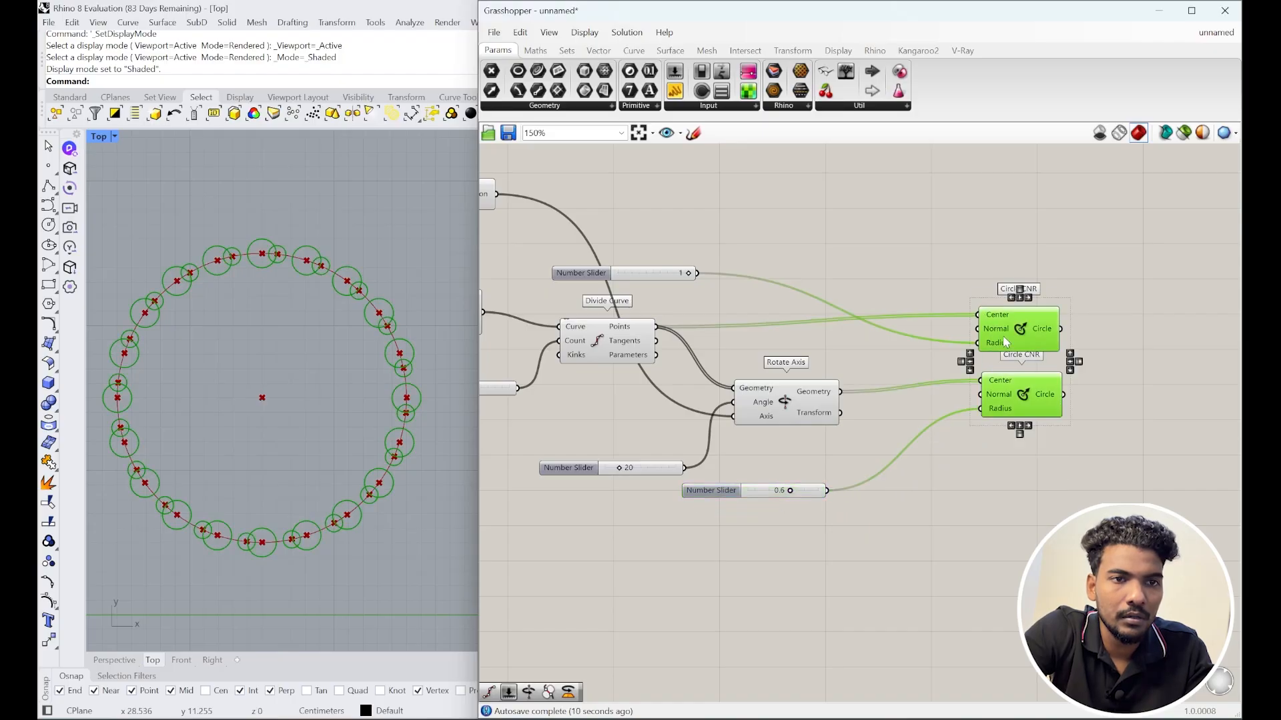
left_click(1034, 486)
left_click_drag(1032, 394, 1032, 408)
left_click(1070, 447)
right_click_drag(1070, 447, 923, 470)
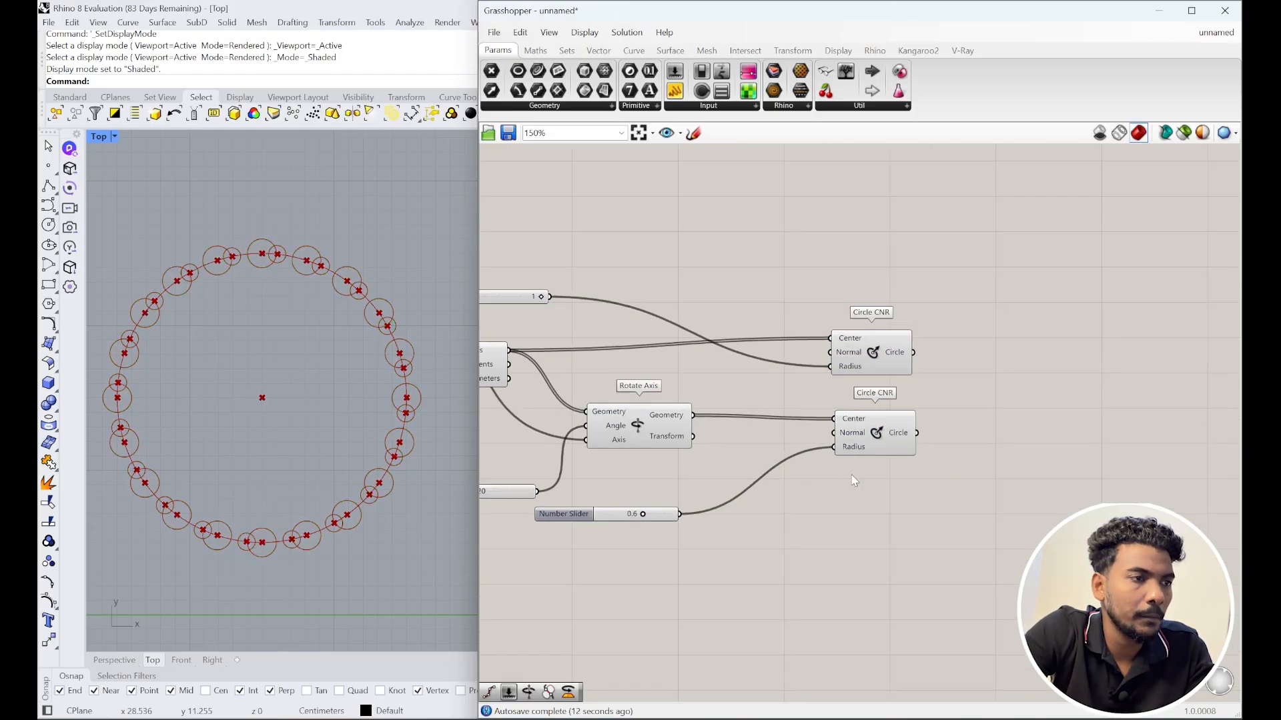
right_click_drag(871, 435, 780, 450)
scroll(782, 451, "up", 1)
scroll(368, 394, "up", 4)
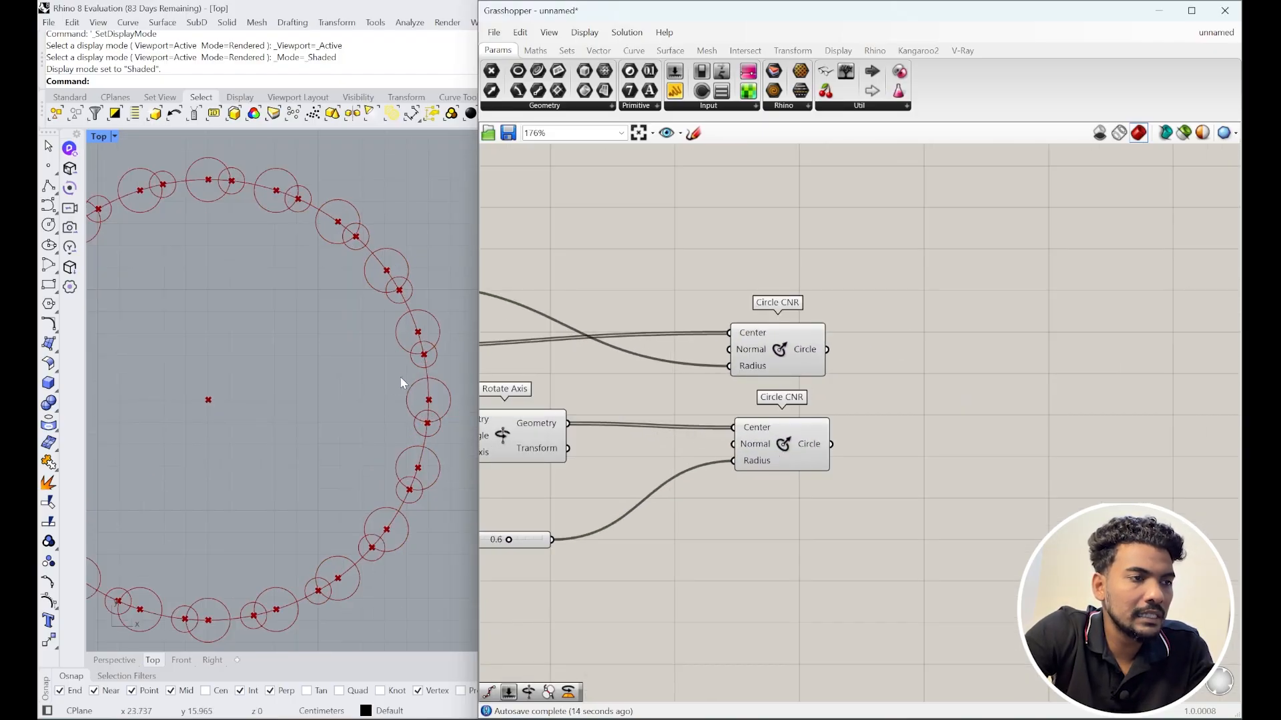
scroll(421, 321, "up", 2)
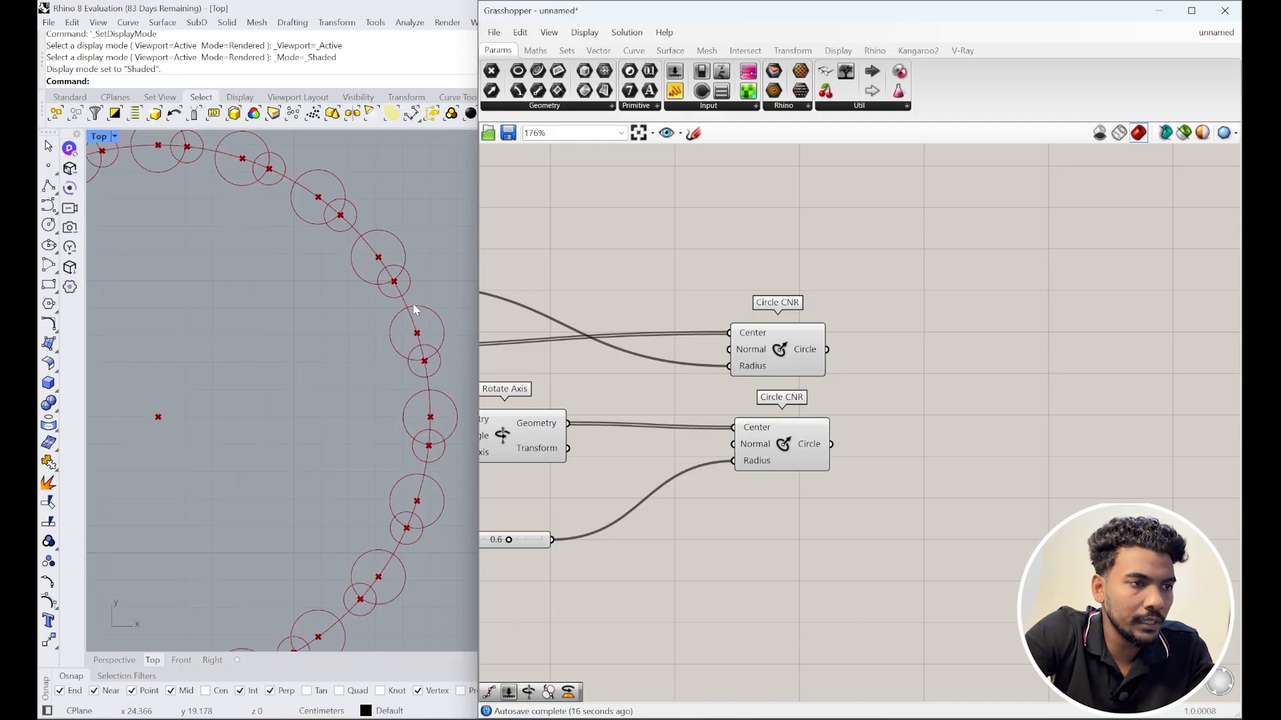
Step: Add Trim with Region components and feed the upper and lower circle sets into their Curve inputs
double_click(950, 371)
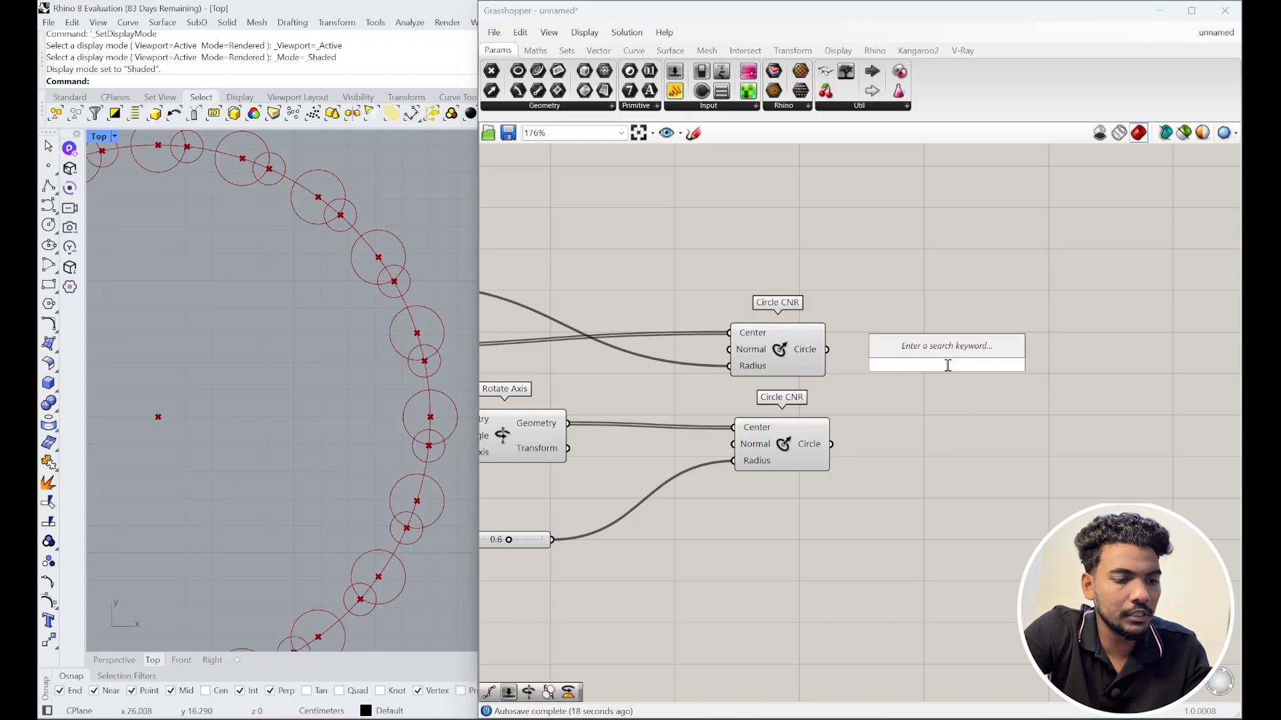
type("trim")
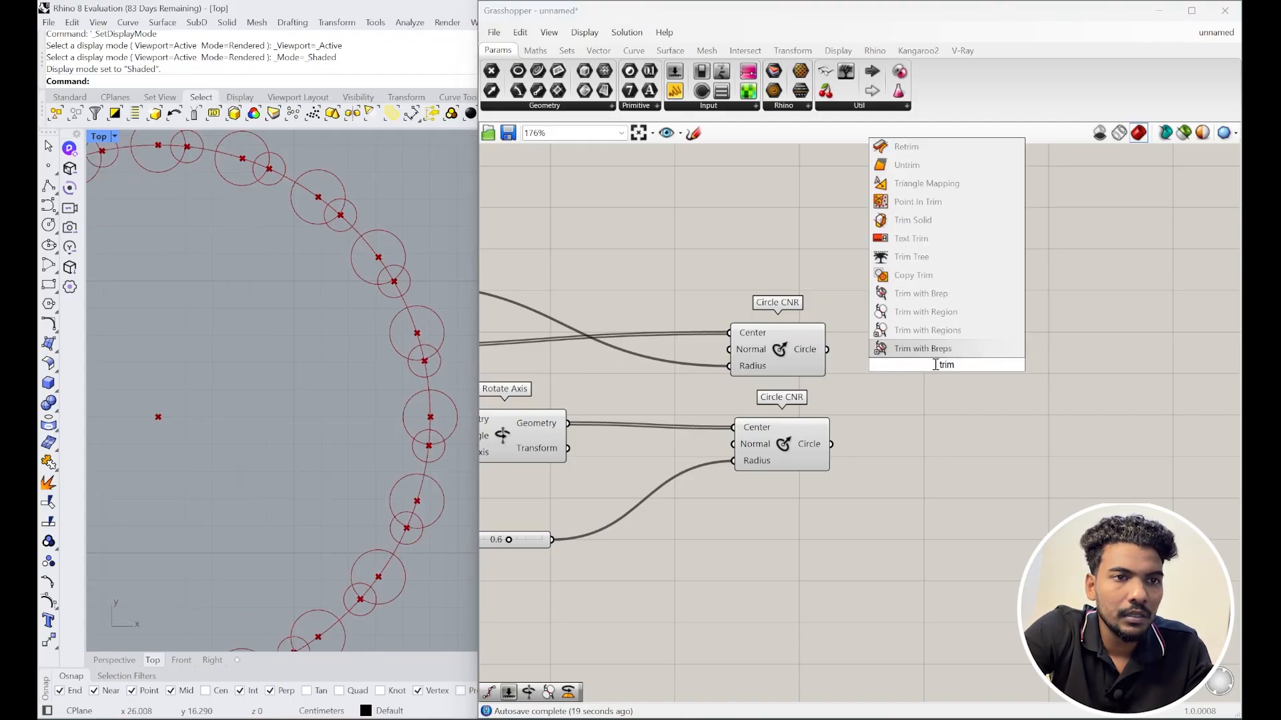
left_click(934, 312)
left_click_drag(948, 382, 966, 452)
left_click(1088, 454)
right_click_drag(1029, 459, 971, 414)
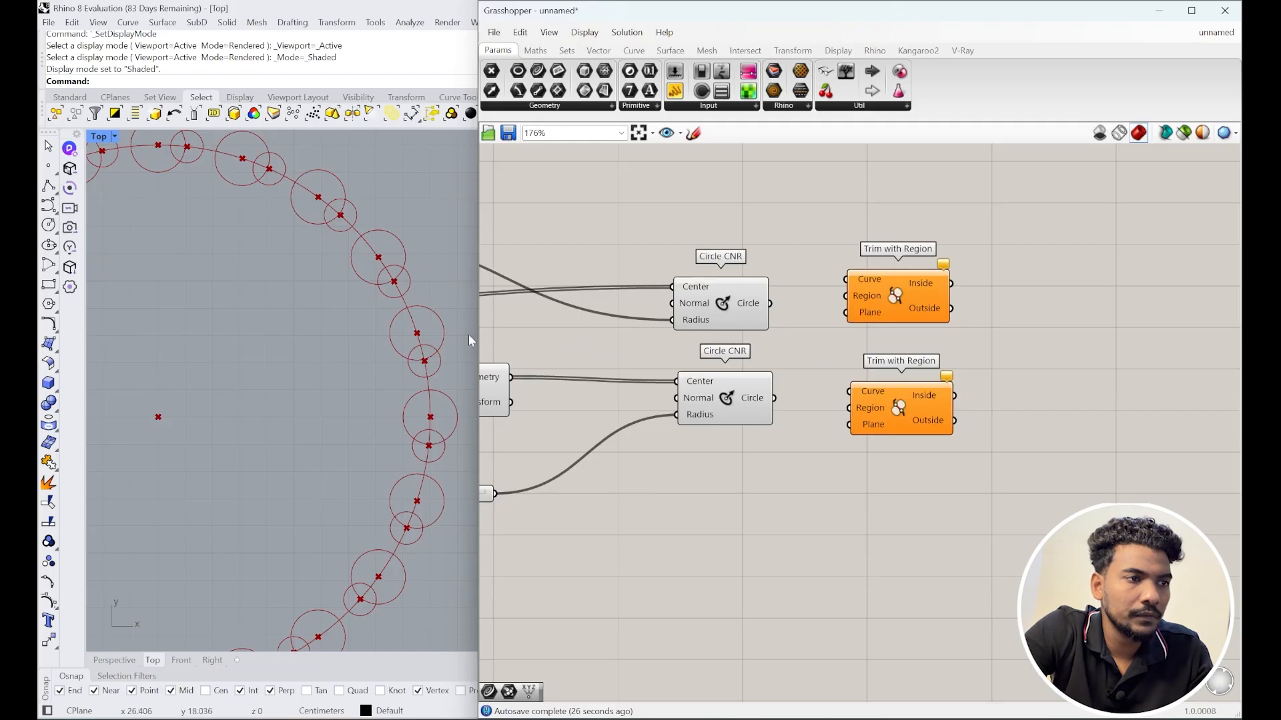
scroll(468, 334, "down", 1)
left_click(758, 302)
left_click_drag(770, 303, 834, 310)
left_click_drag(773, 399, 849, 387)
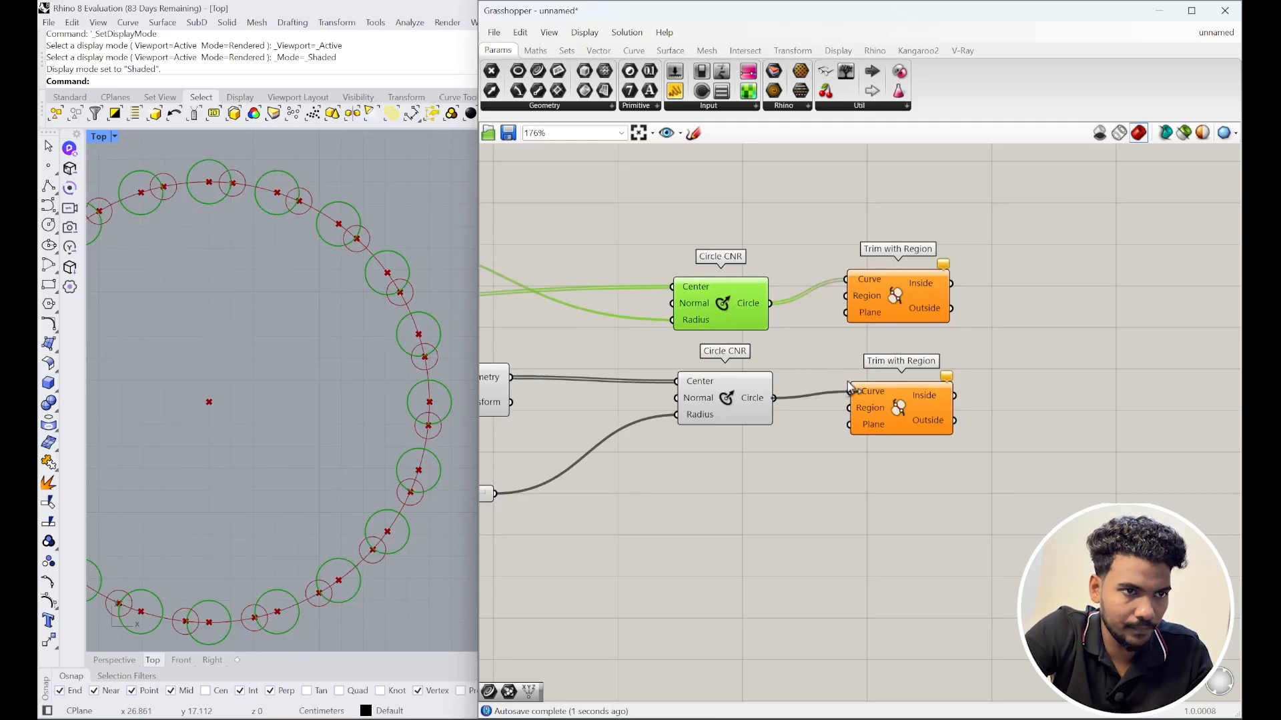
right_click_drag(944, 377, 922, 378)
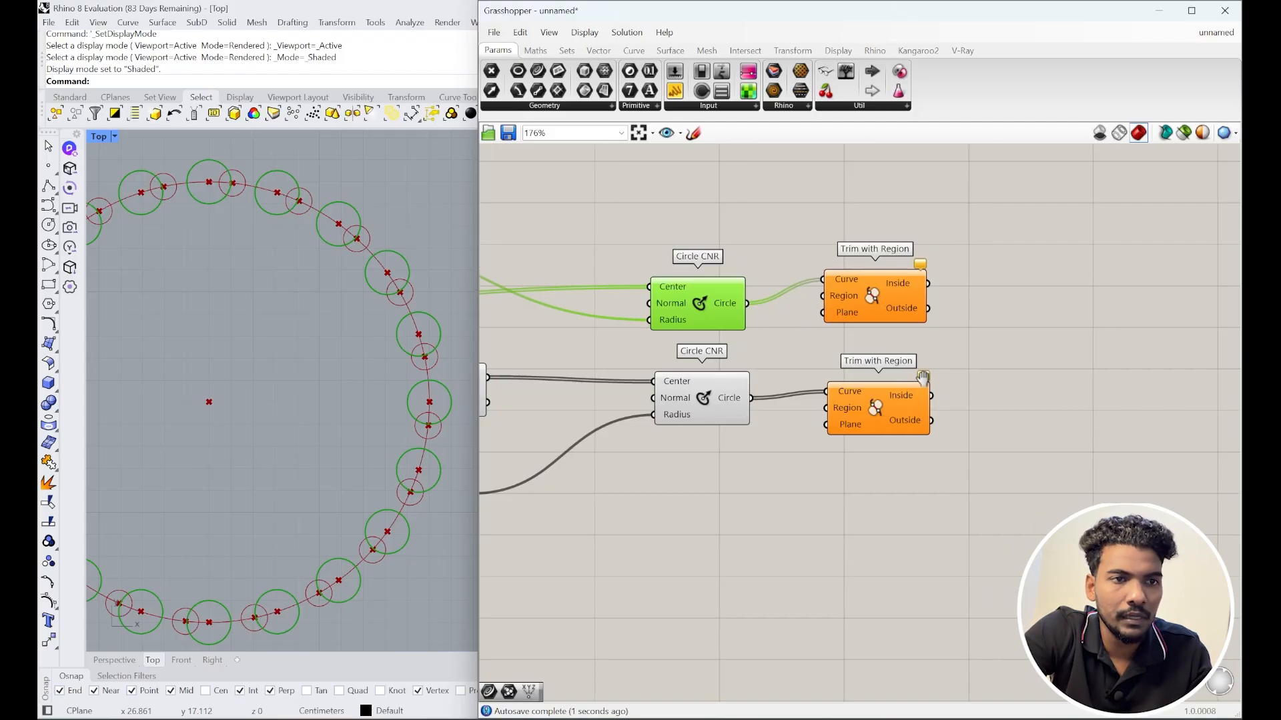
Step: Add Curve parameters and route each trim's Outside result into them
double_click(1018, 316)
type("cr")
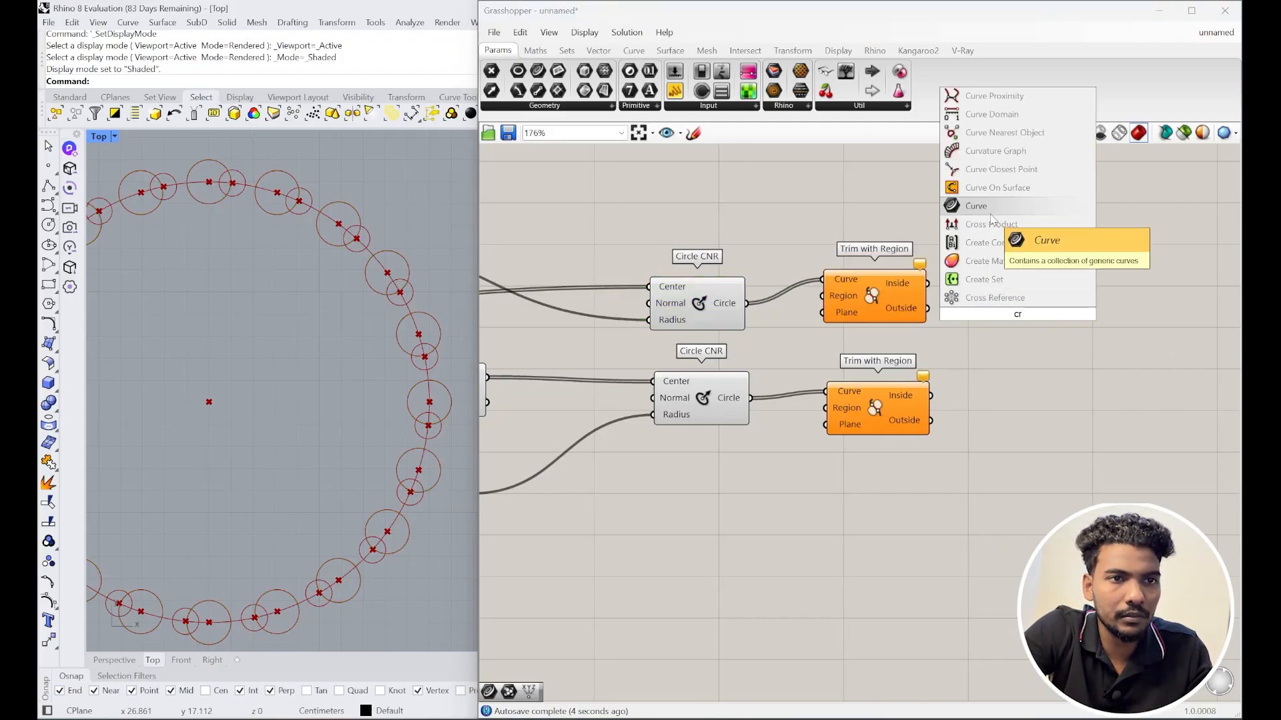
left_click(991, 213)
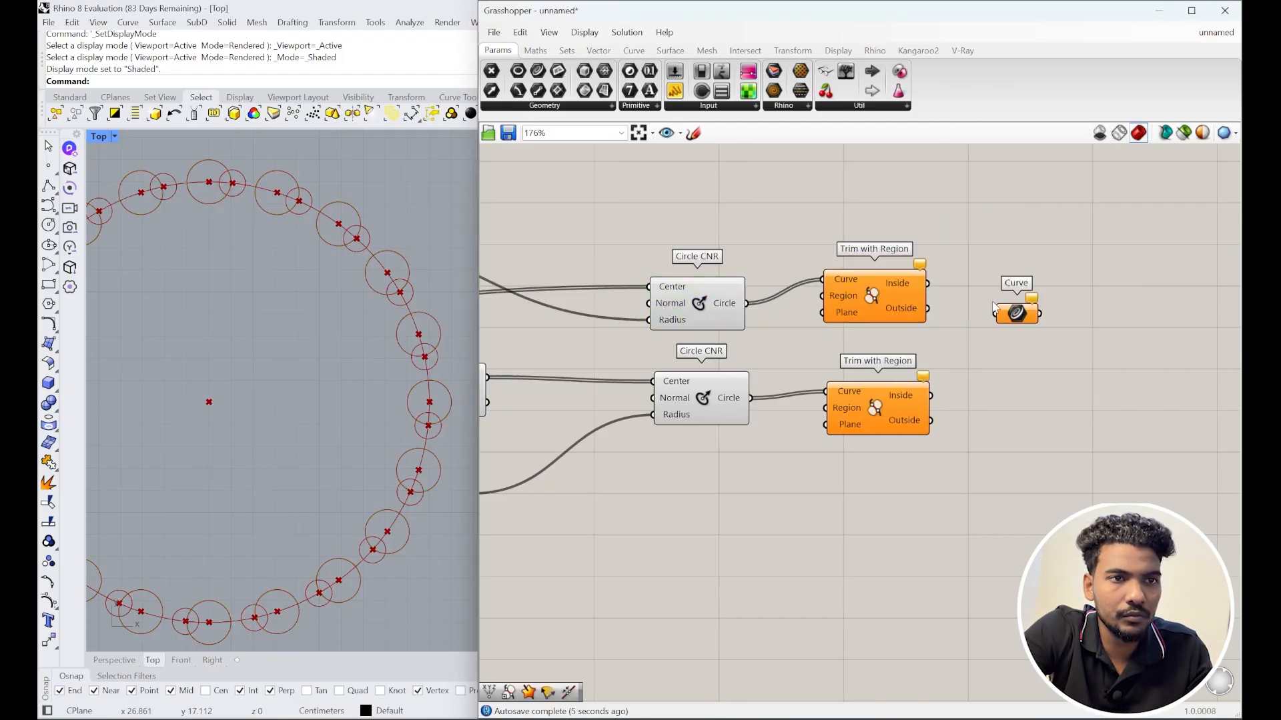
left_click_drag(928, 308, 1018, 398)
left_click_drag(936, 421, 1024, 400)
right_click_drag(918, 473, 1032, 459)
scroll(1032, 460, "down", 1)
scroll(988, 424, "up", 1)
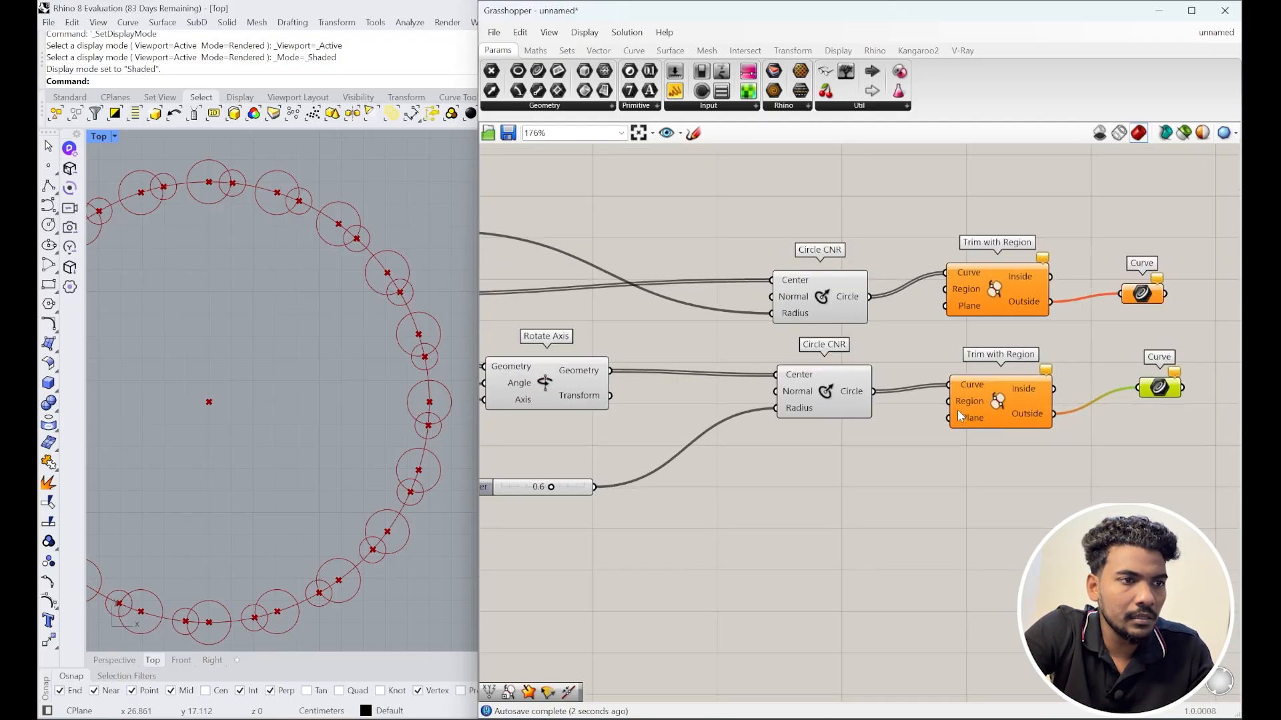
scroll(896, 440, "down", 2)
Step: Wire the base circle into the Region input of both Trim with Region components
left_click(642, 398)
right_click_drag(611, 402, 773, 390)
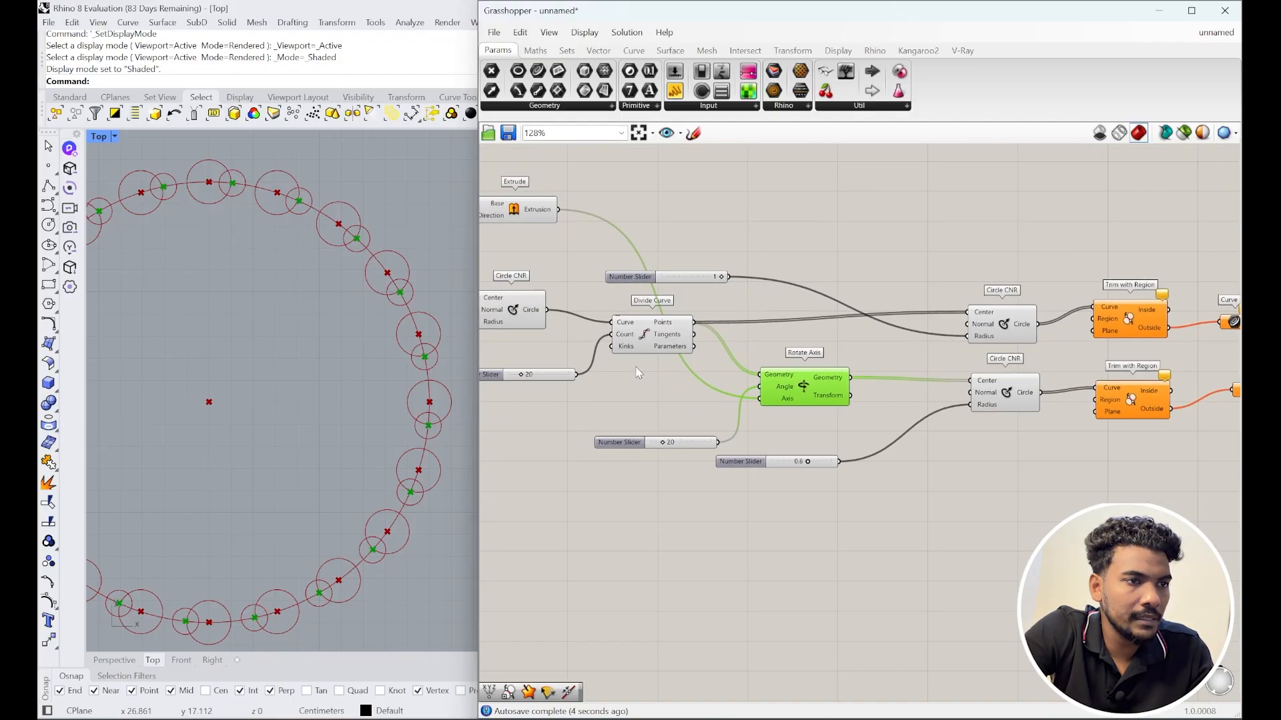
left_click(642, 335)
left_click_drag(528, 307, 563, 308)
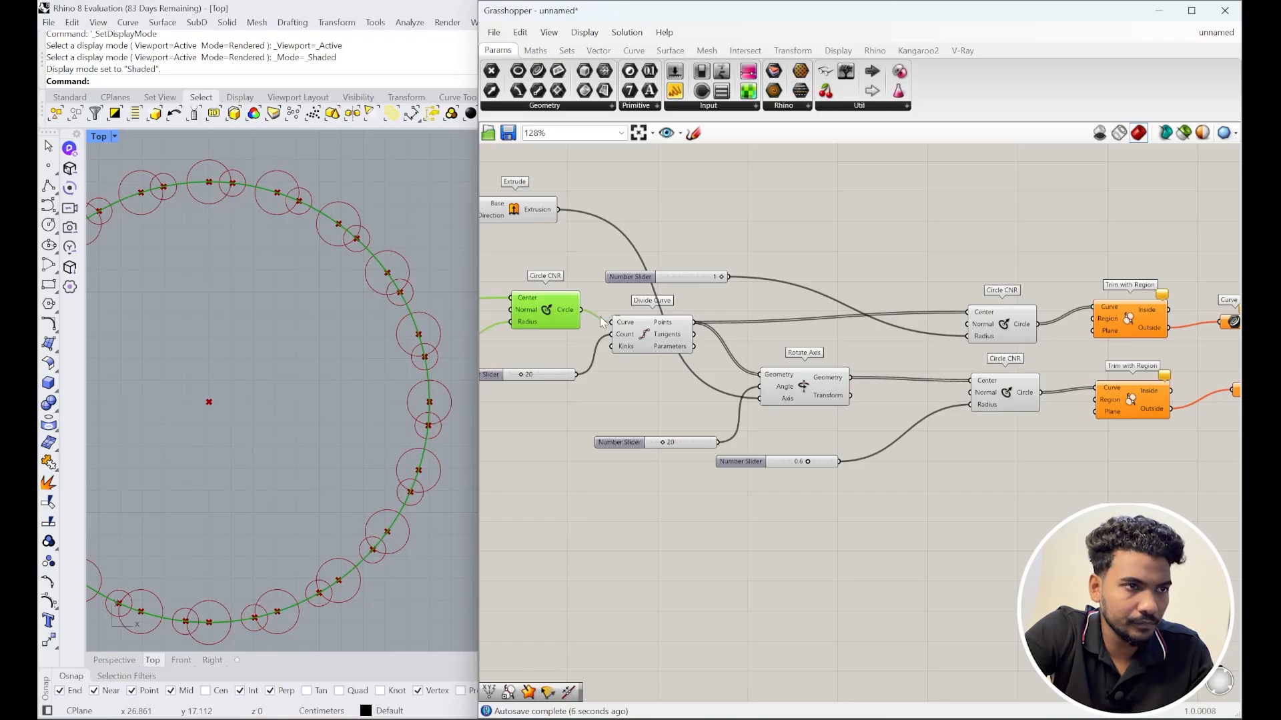
scroll(591, 319, "down", 2)
left_click_drag(848, 277, 956, 319)
left_click_drag(591, 319, 956, 377)
scroll(1050, 411, "up", 3)
scroll(1050, 407, "up", 2)
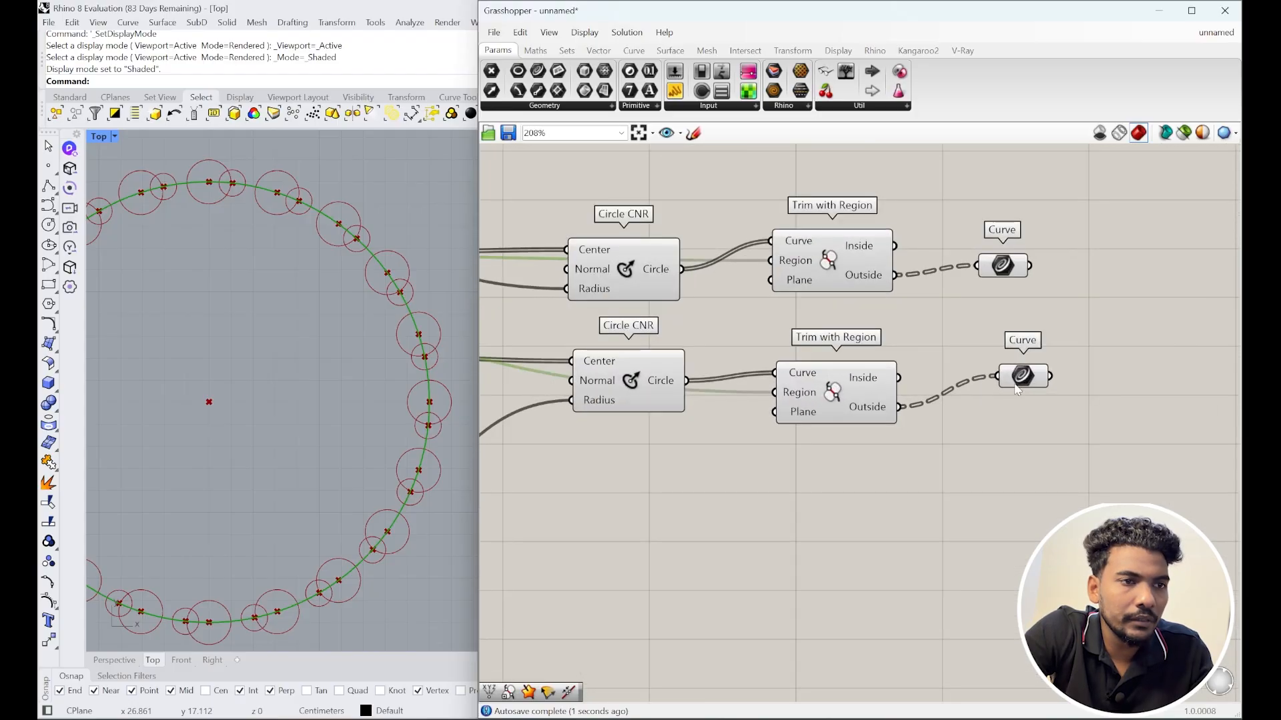
Step: Preview the lower and upper trimmed curves in Rhino
left_click(1118, 367)
scroll(502, 340, "up", 1)
scroll(438, 339, "up", 2)
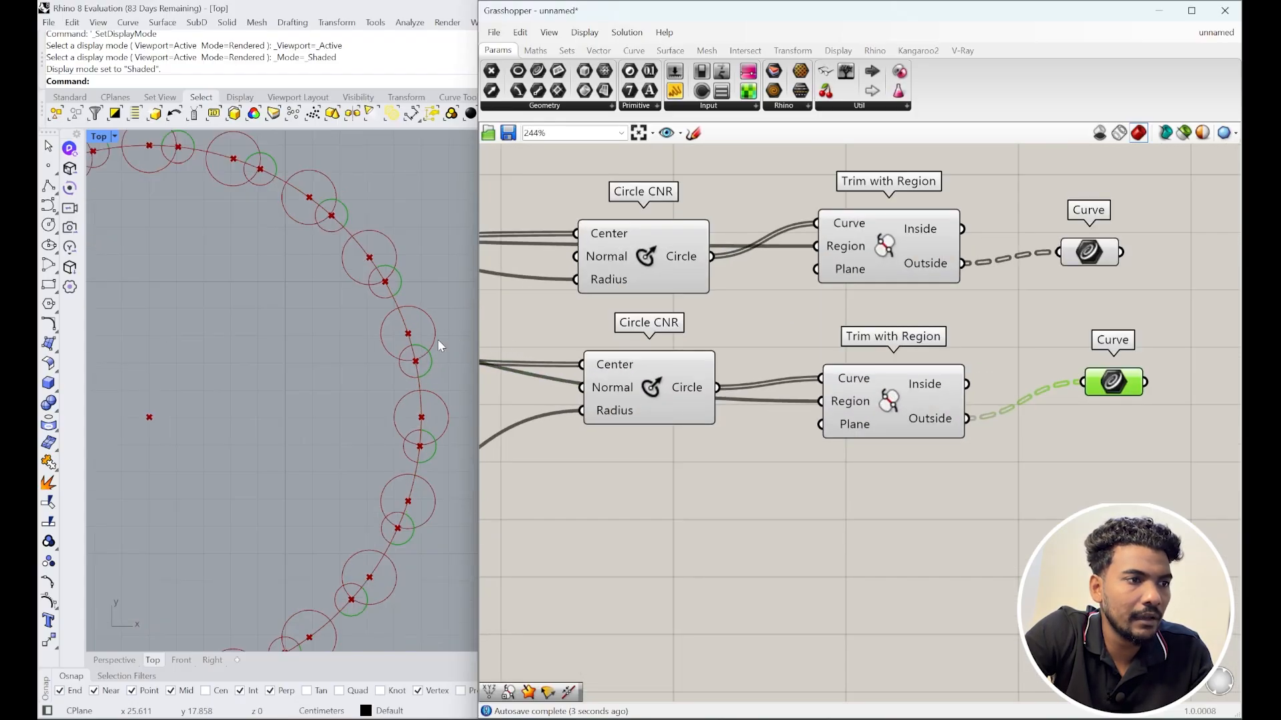
scroll(369, 359, "down", 1)
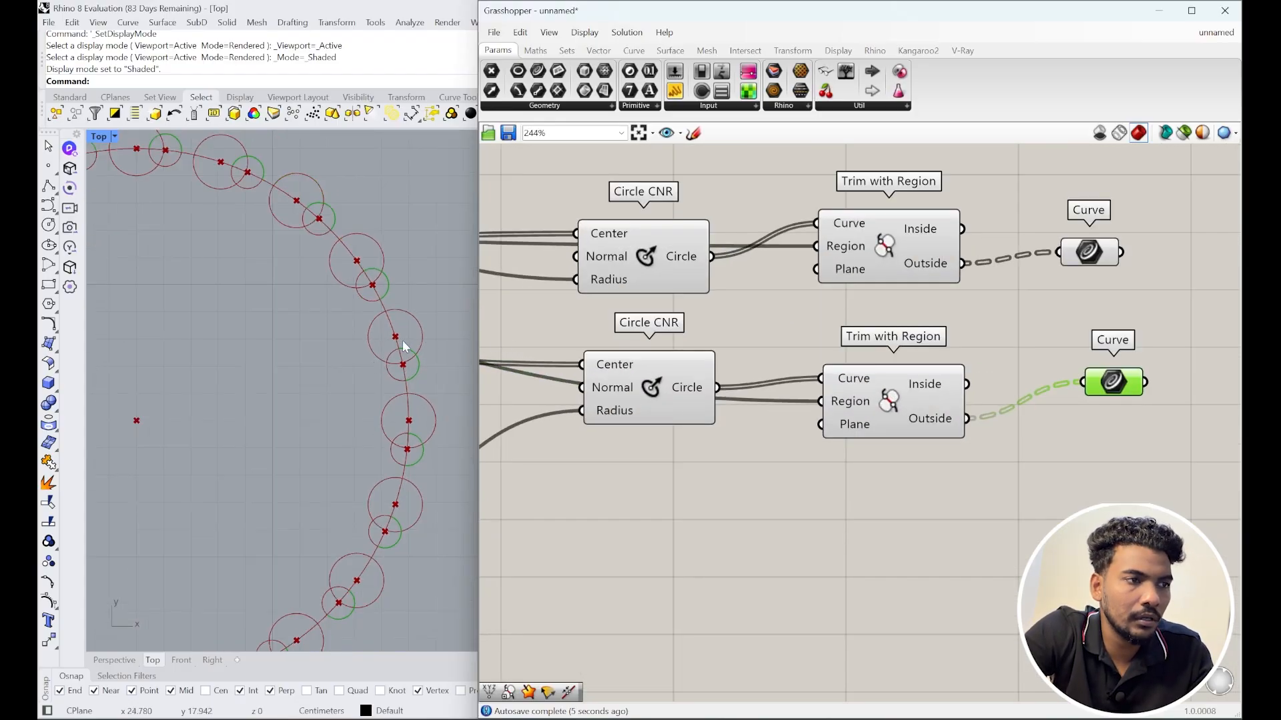
right_click_drag(1071, 304, 994, 304)
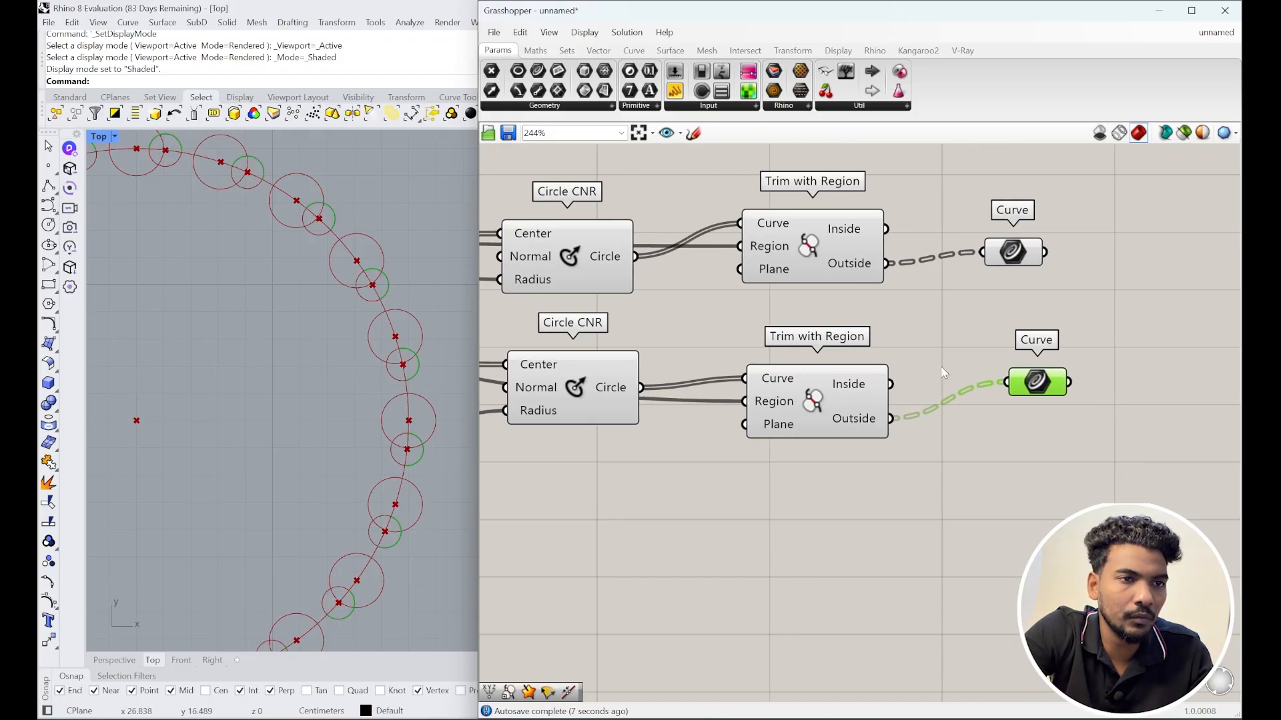
left_click(1011, 254)
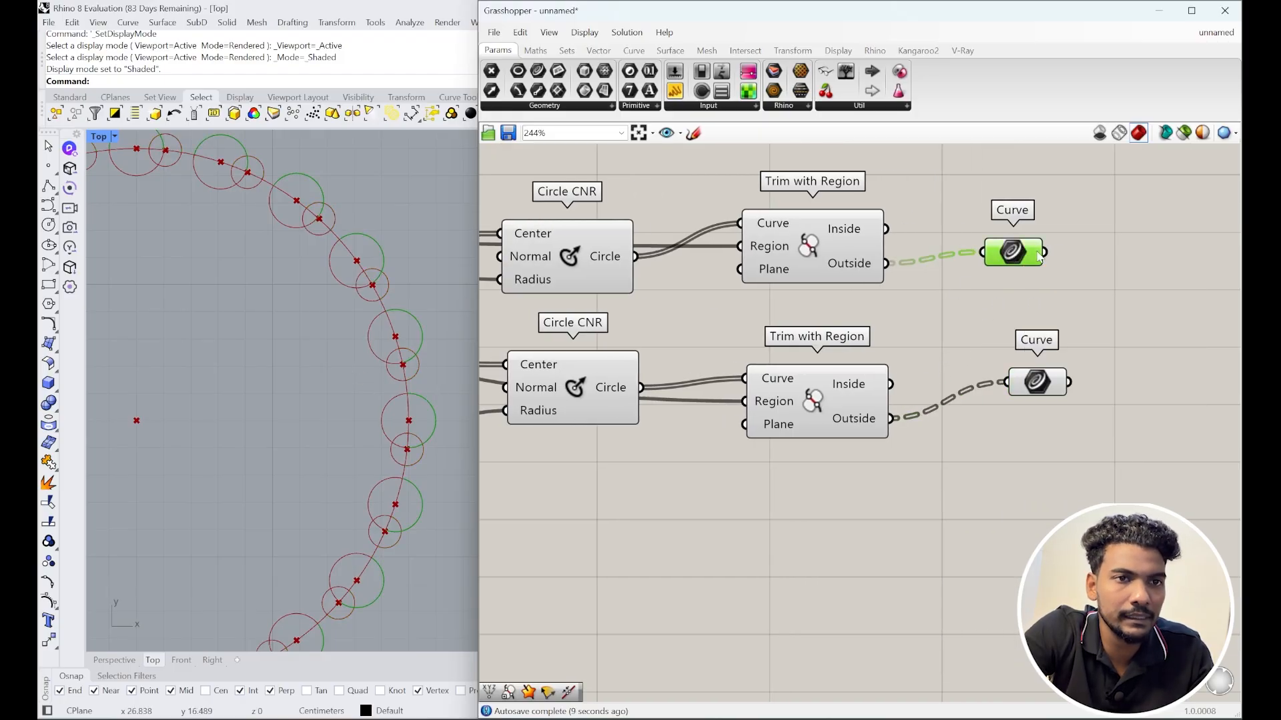
Step: Set Flatten on the Outside outputs of both Trim with Region components
right_click(874, 263)
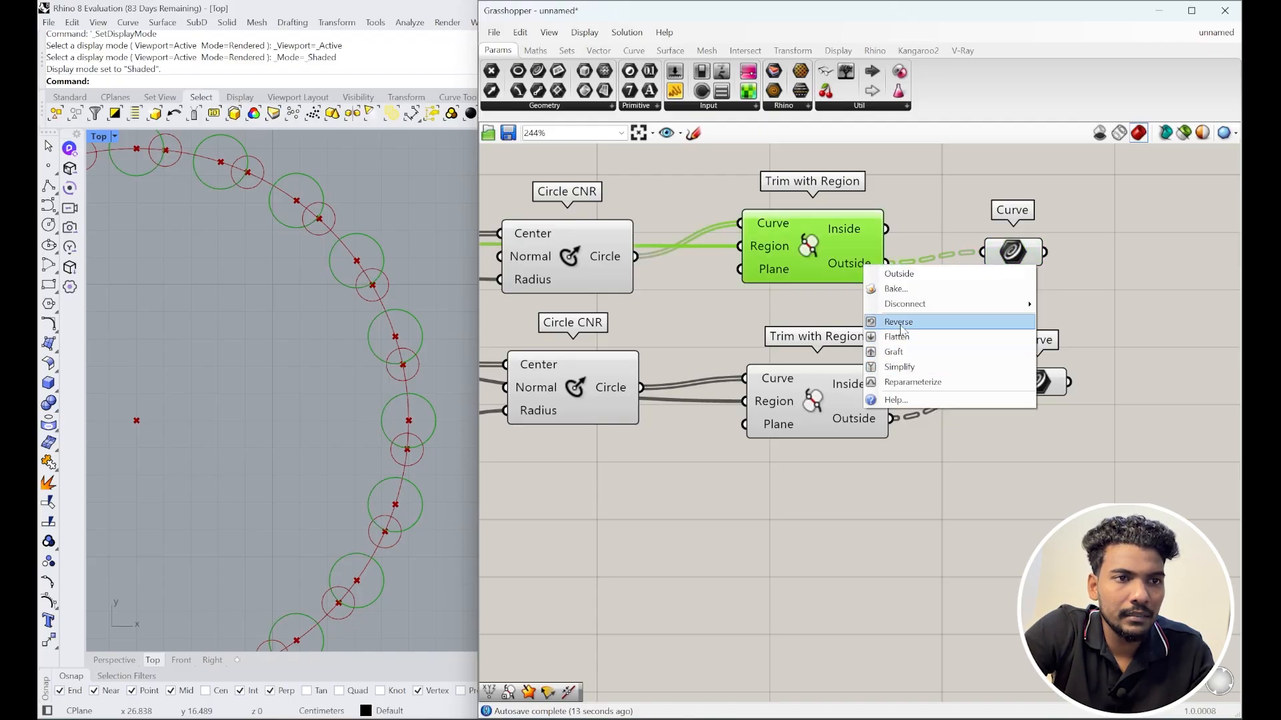
left_click(887, 336)
right_click(878, 427)
left_click(878, 427)
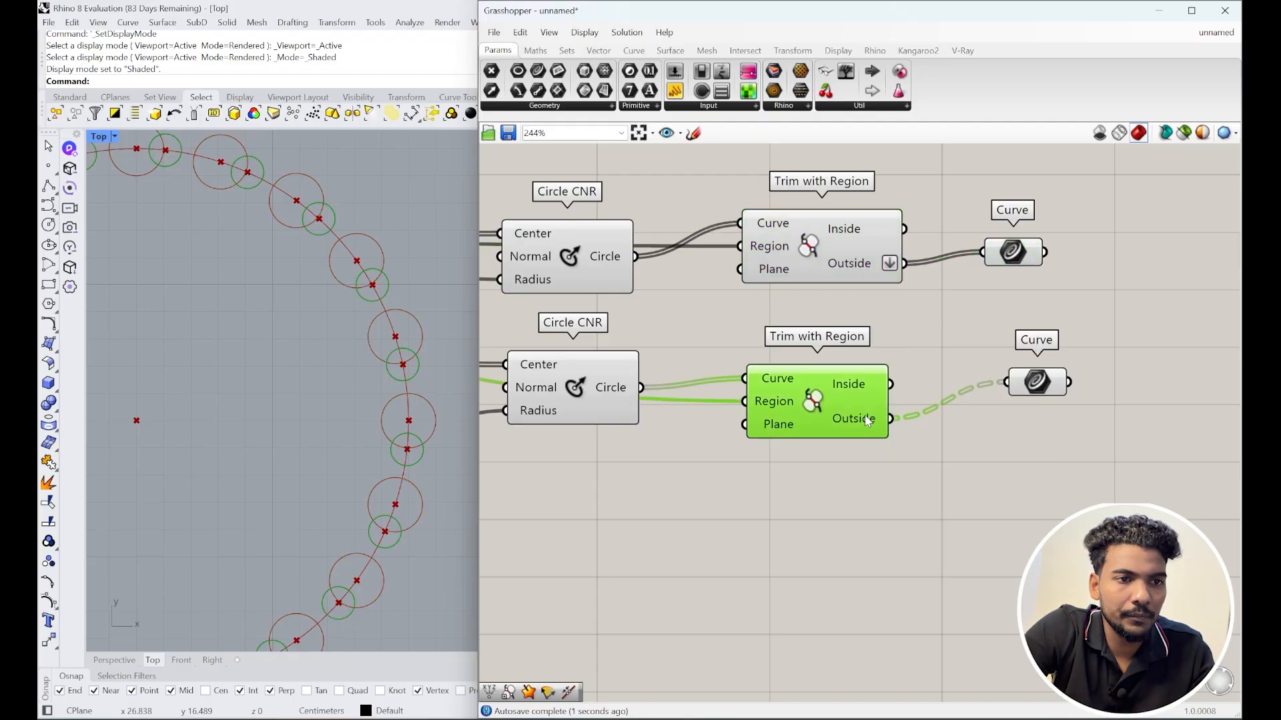
right_click(878, 427)
left_click(897, 489)
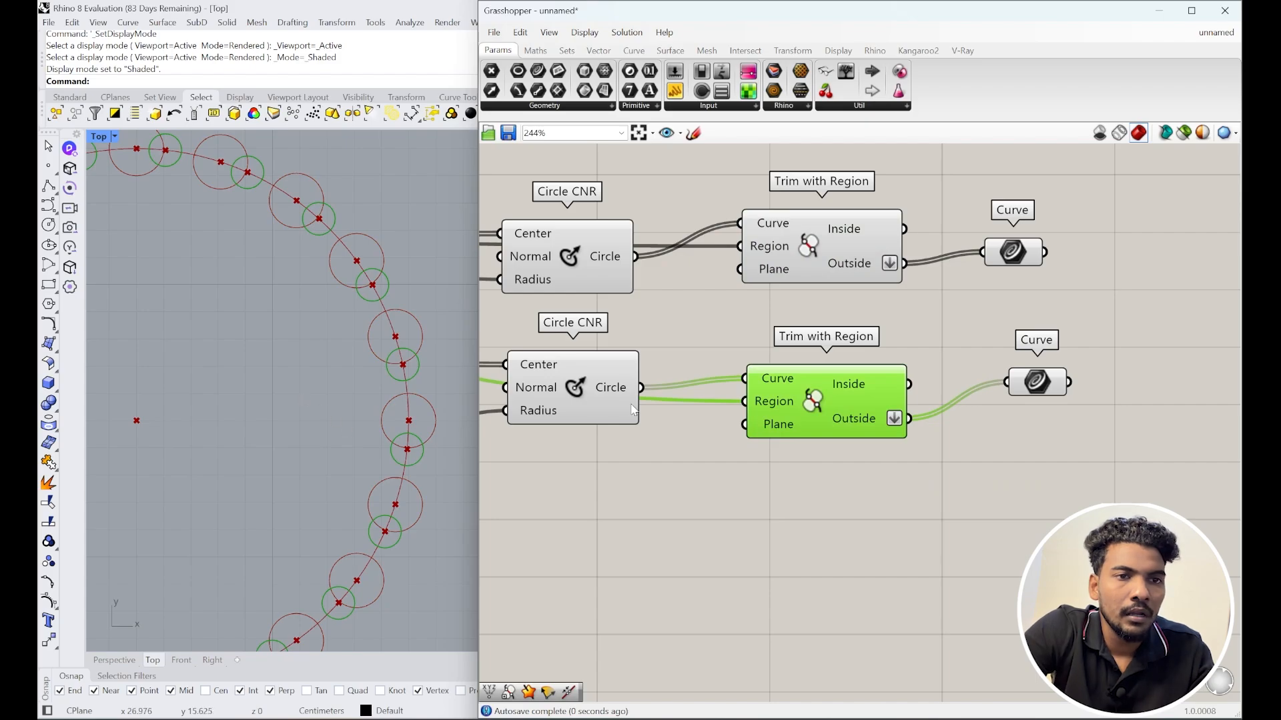
left_click_drag(1089, 445, 912, 195)
scroll(407, 374, "up", 2)
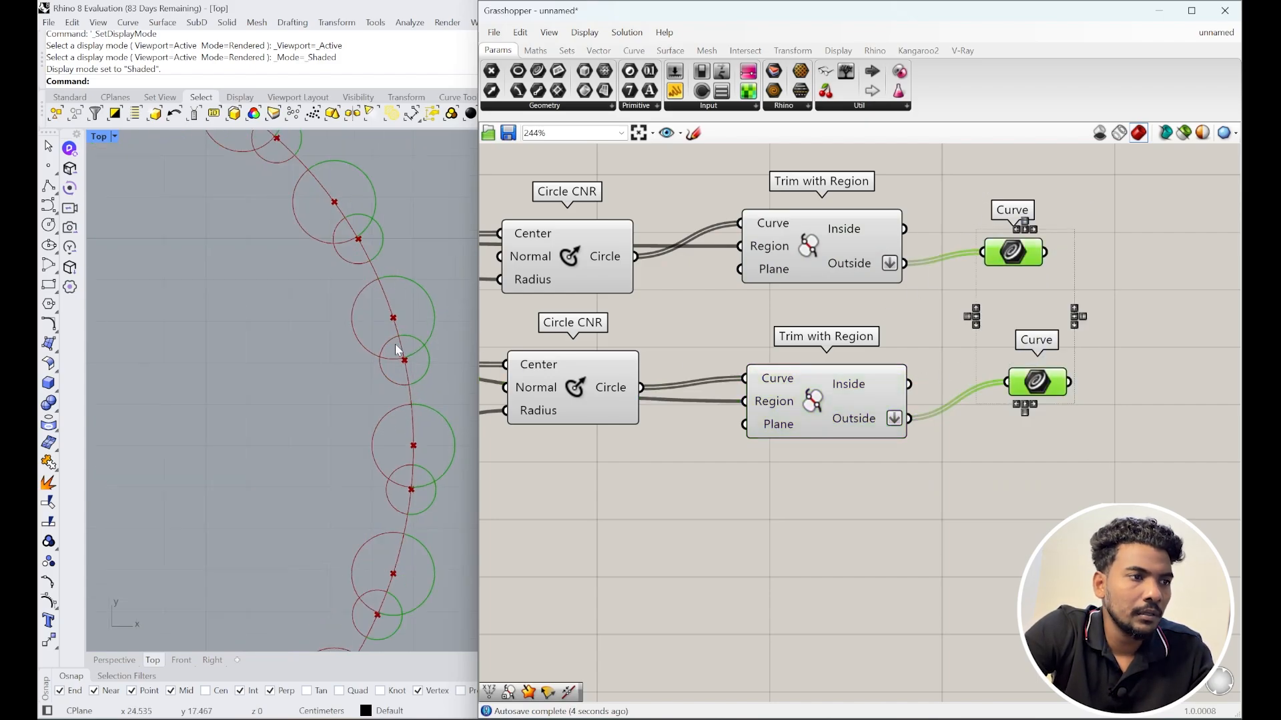
scroll(435, 349, "up", 3)
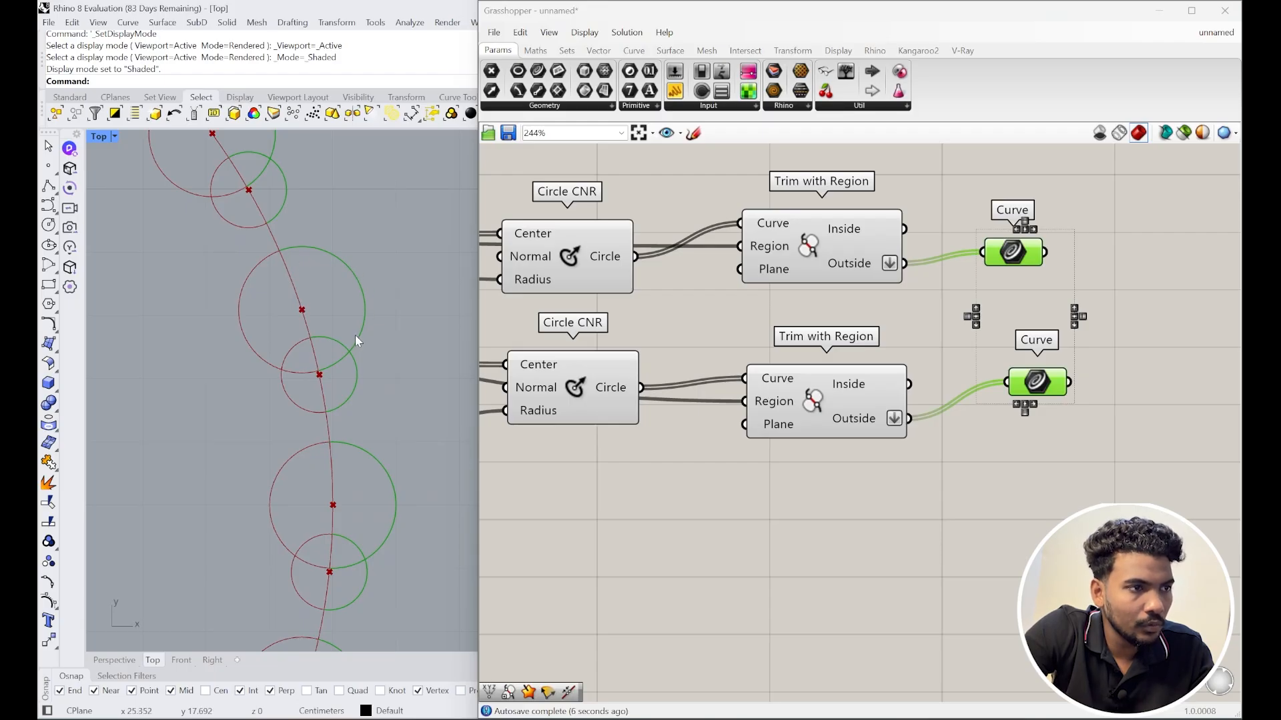
scroll(347, 338, "down", 3)
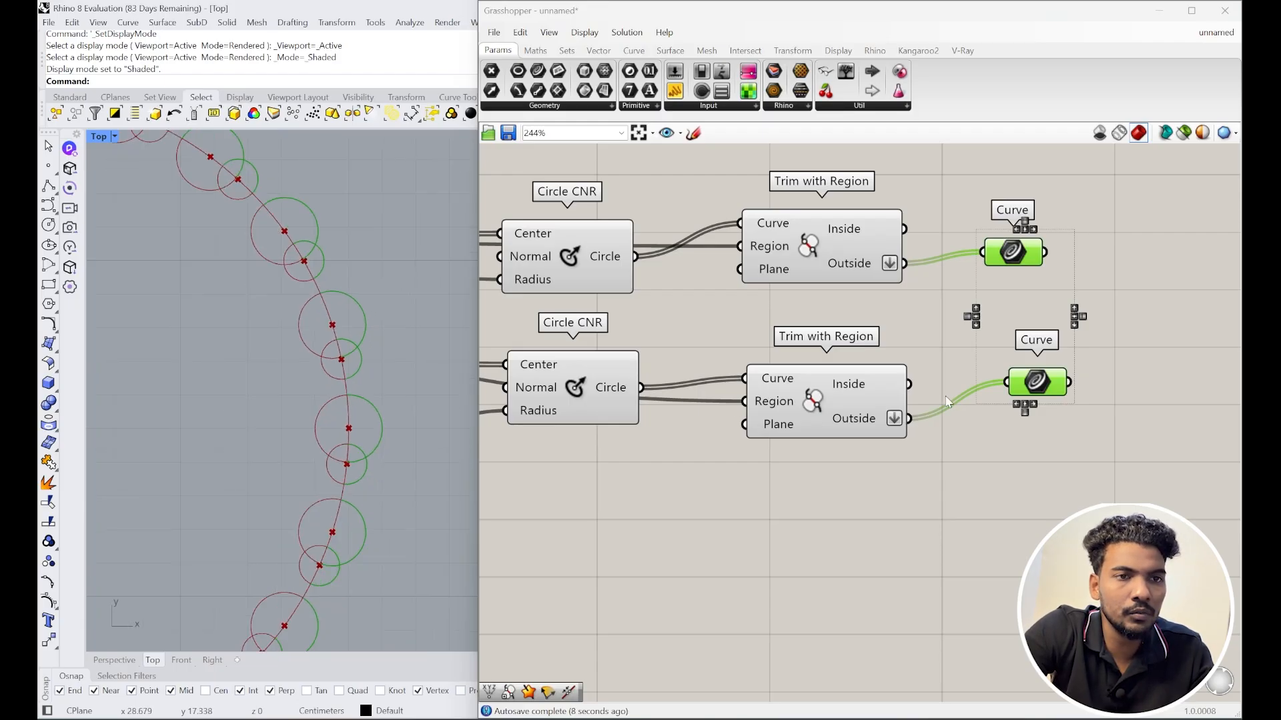
scroll(947, 400, "down", 3)
Step: Add two Trim with Regions components fed by the upper and lower curve sets
left_click(930, 379)
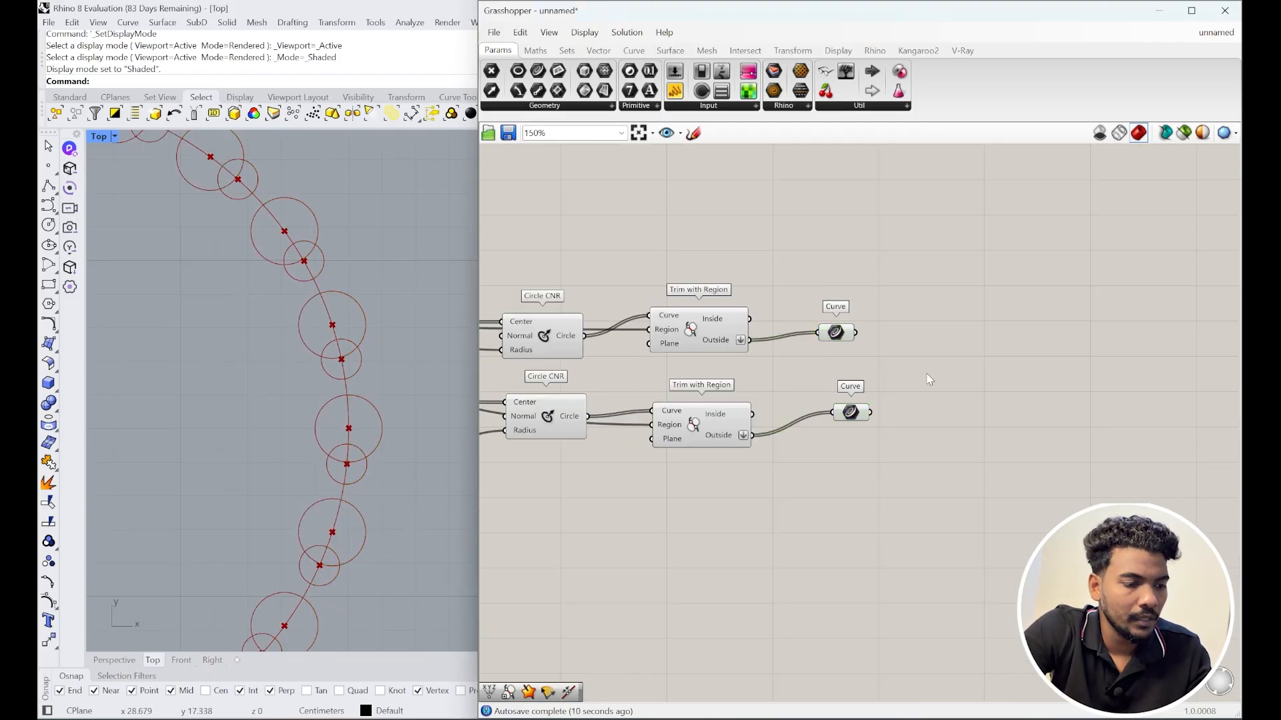
double_click(930, 379)
type("trim")
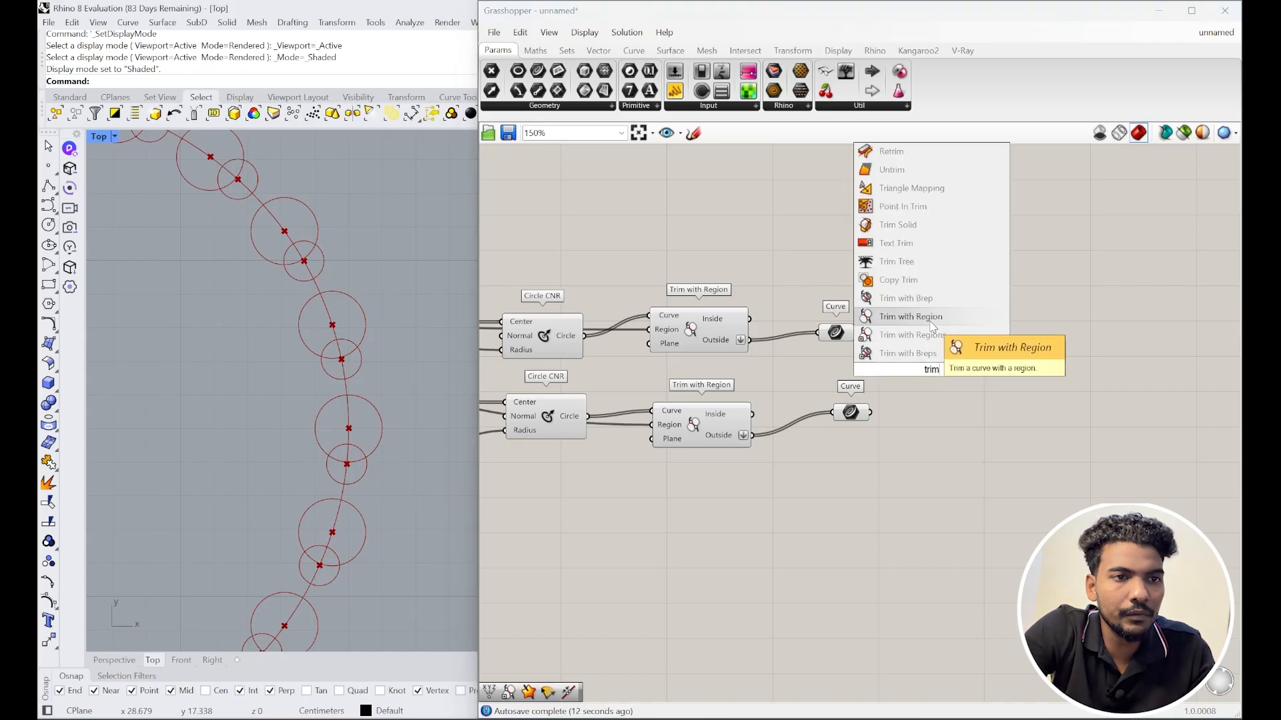
left_click(924, 335)
left_click_drag(930, 354, 993, 359)
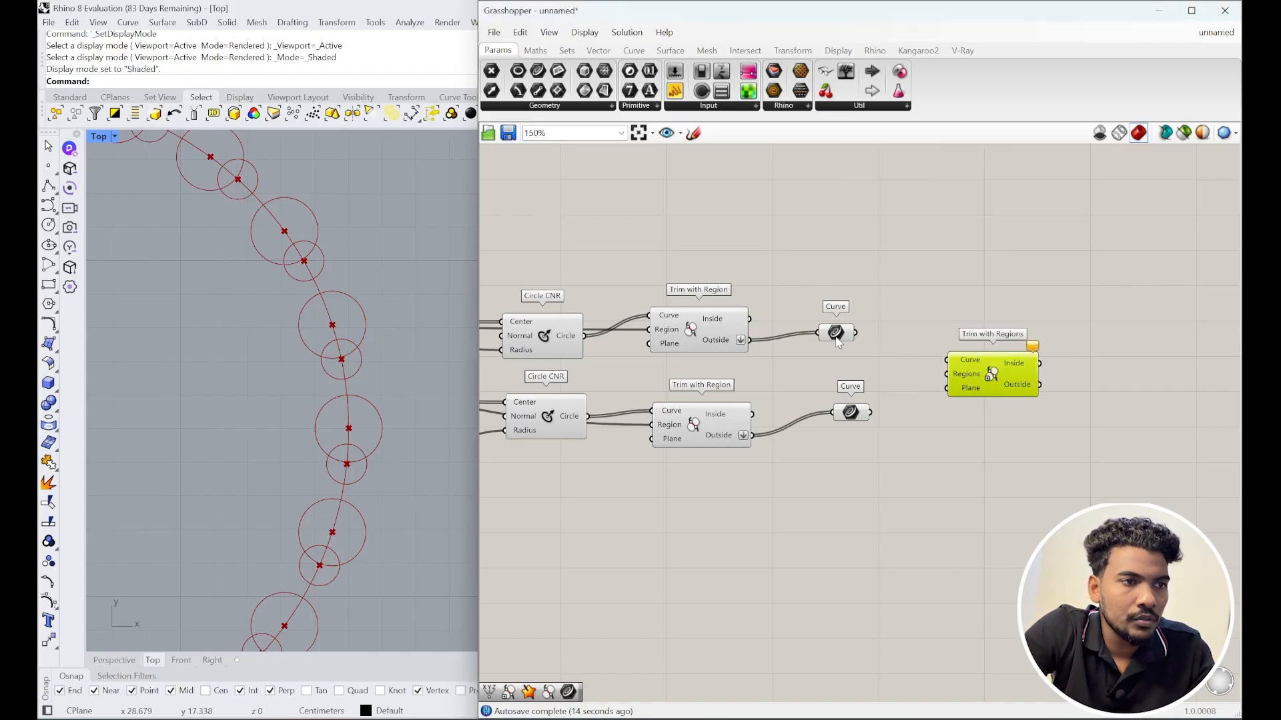
right_click_drag(839, 342, 948, 363)
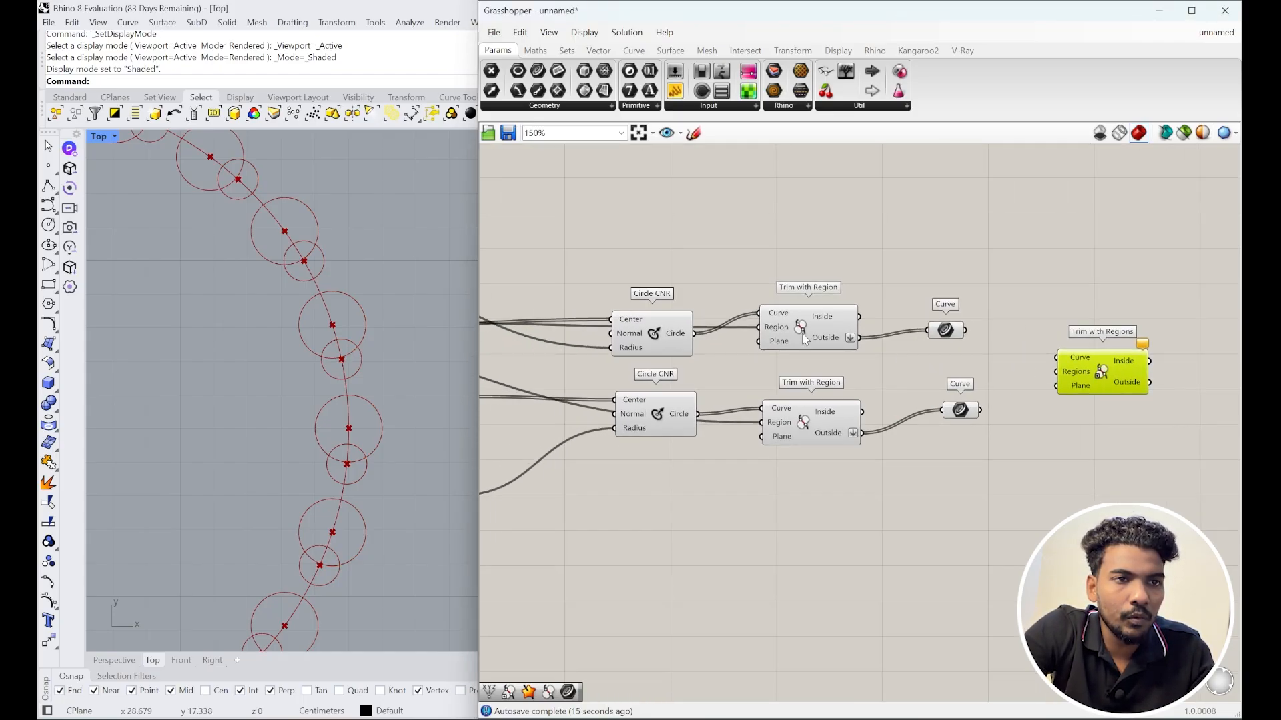
left_click(959, 332)
left_click(1107, 383)
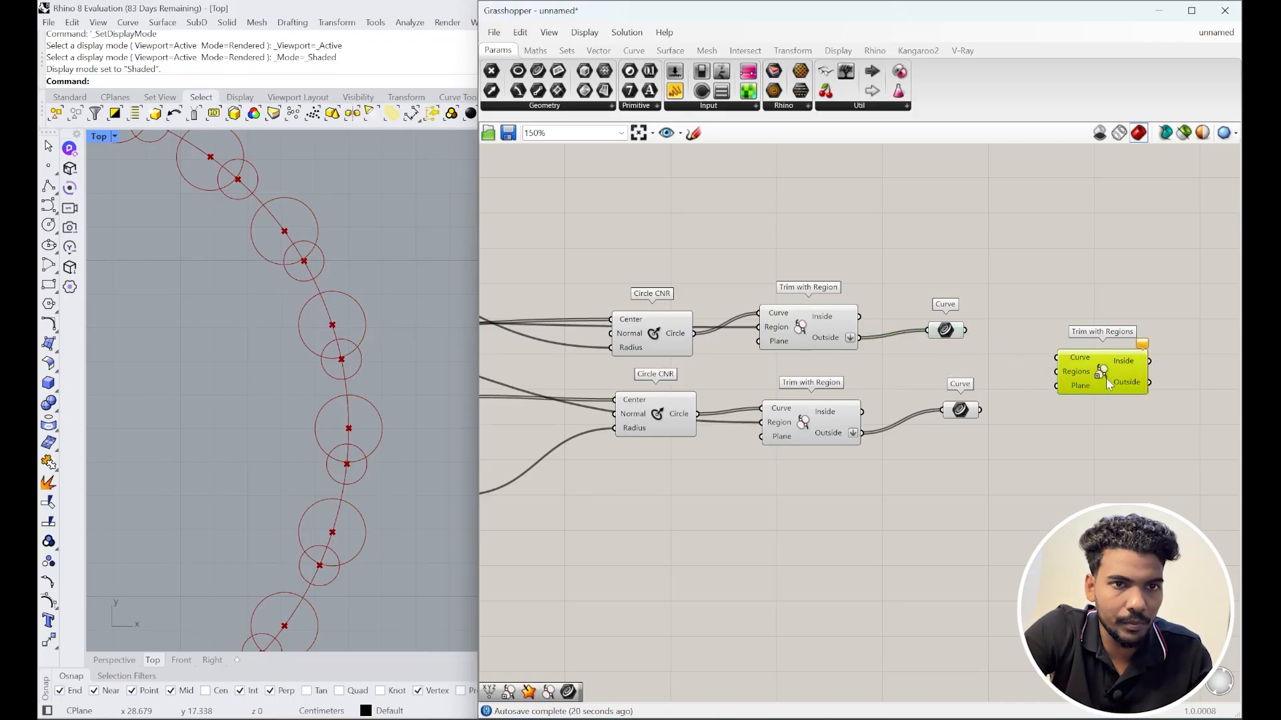
left_click_drag(1106, 378, 1098, 457, "alt")
left_click_drag(980, 410, 1049, 436)
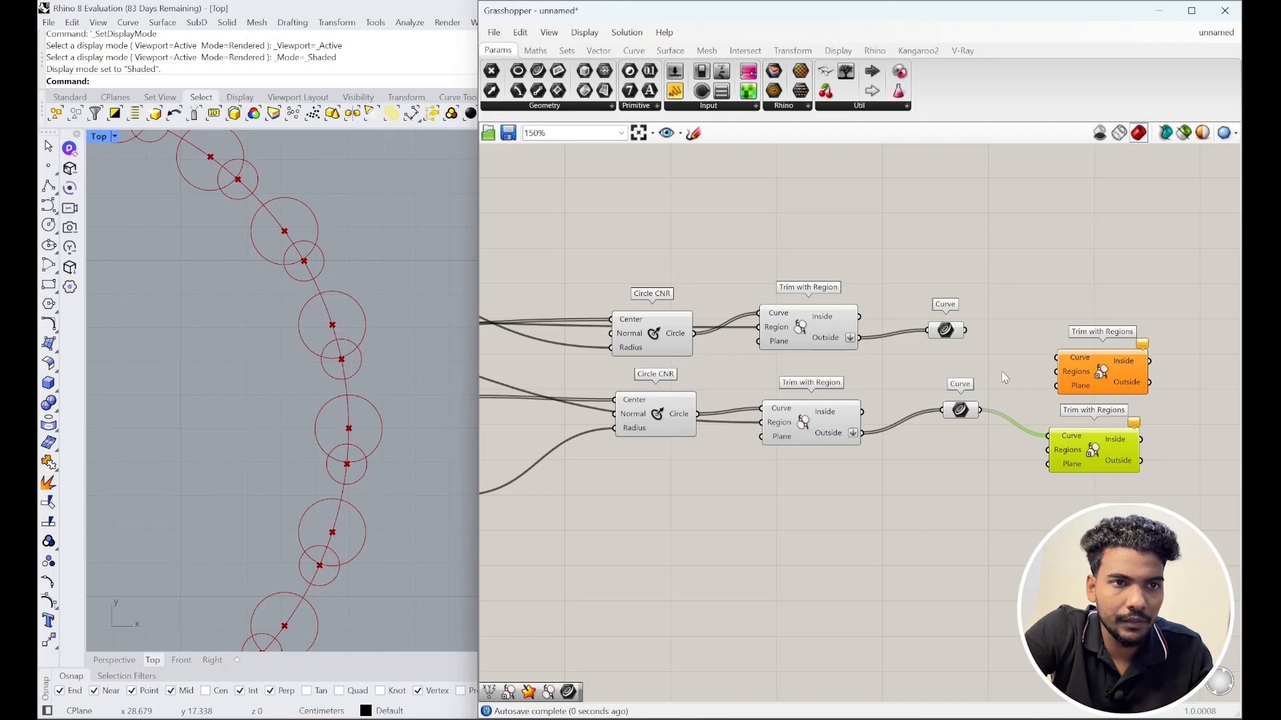
left_click_drag(965, 330, 1085, 359)
right_click_drag(1146, 375, 1025, 367)
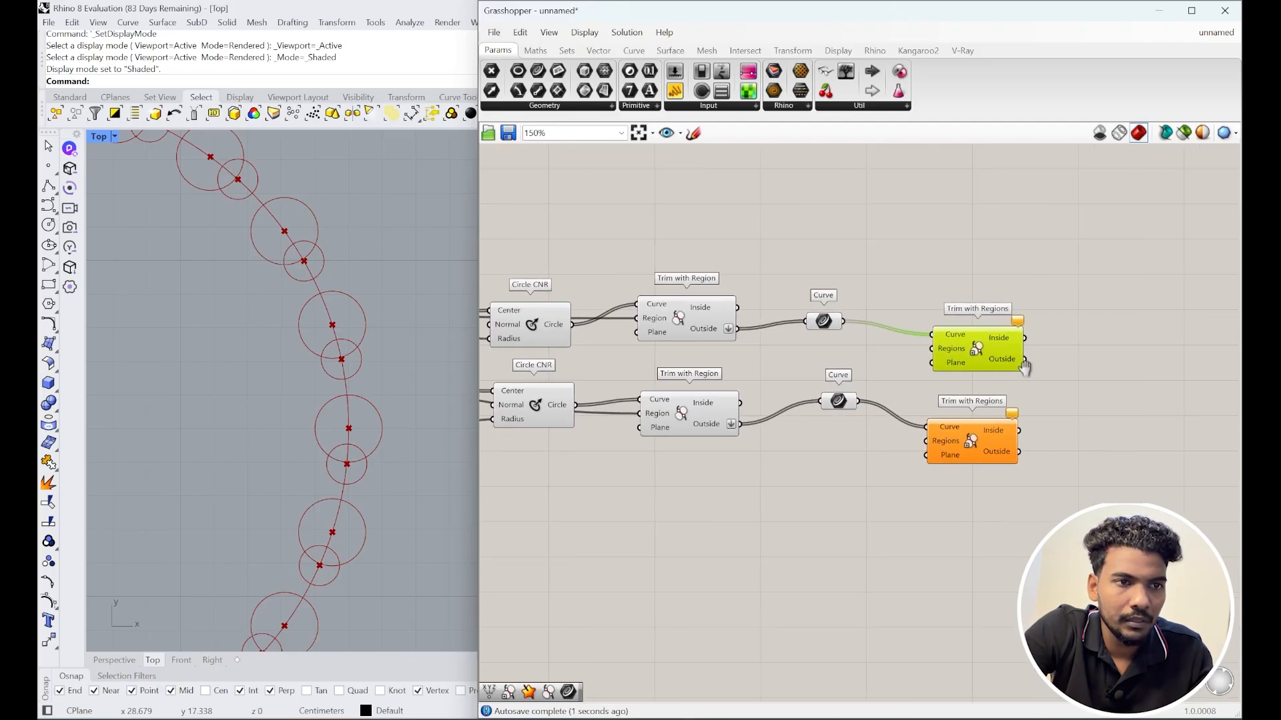
Step: Collect each Trim with Regions' Outside curves in its own Curve parameter
double_click(1095, 408)
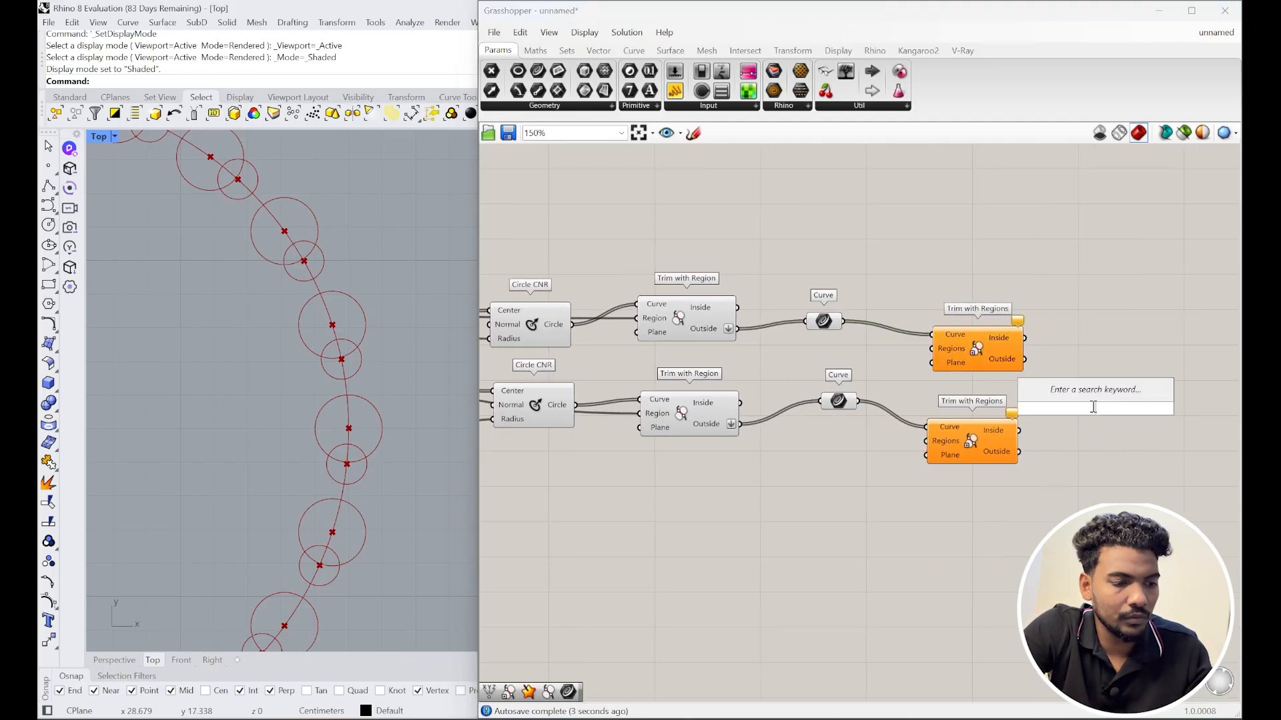
type("crv")
left_click(1070, 391)
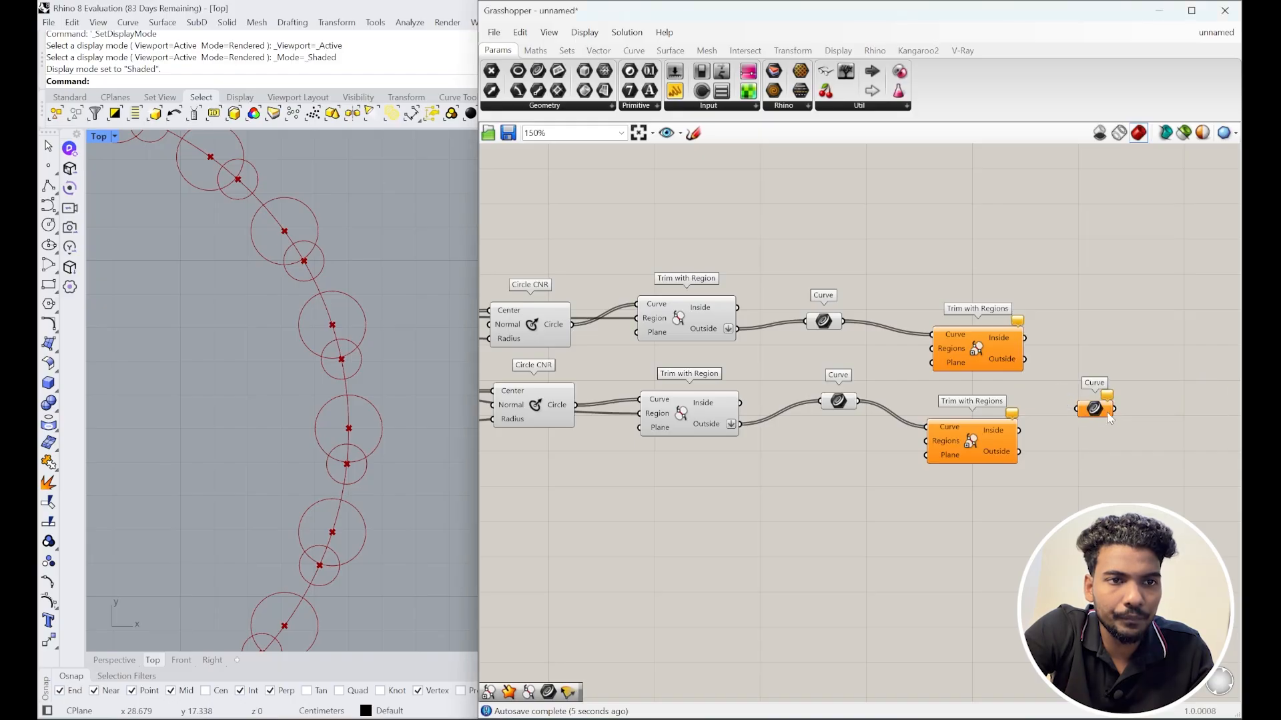
left_click_drag(1099, 408, 1083, 323)
left_click_drag(1025, 359, 1094, 343)
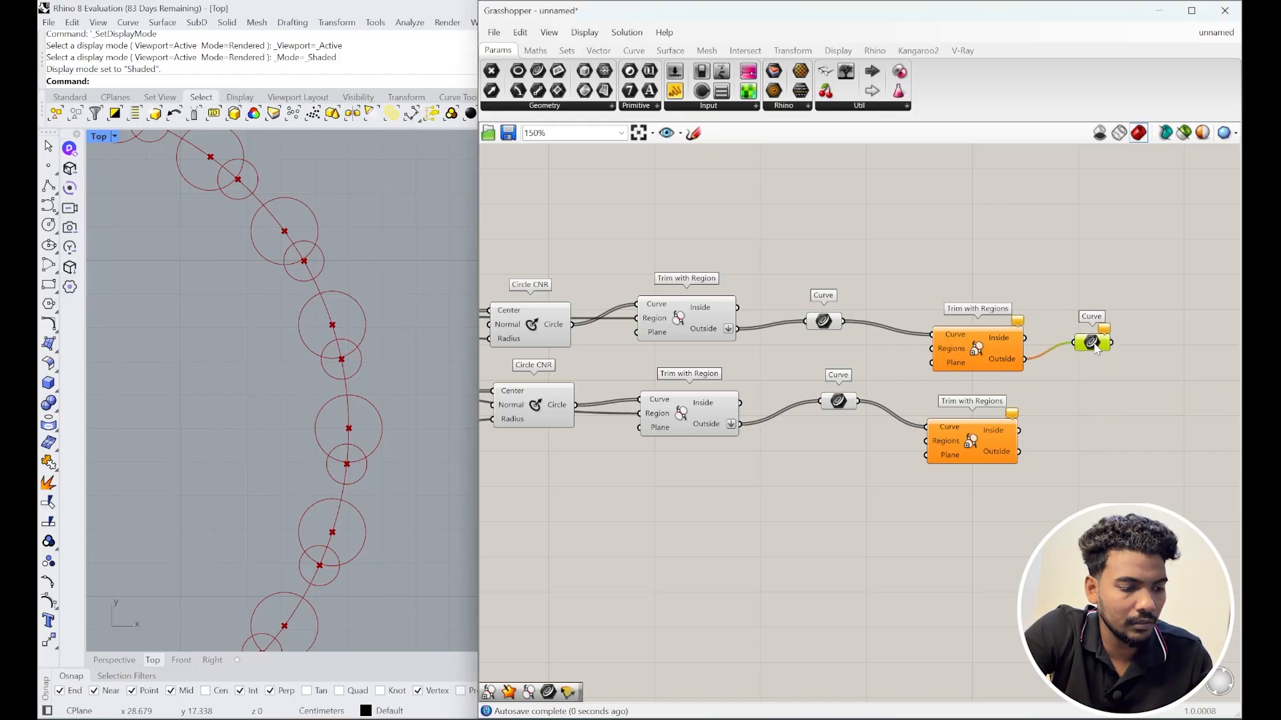
left_click_drag(1088, 413, 1072, 446, "alt")
scroll(938, 382, "up", 1)
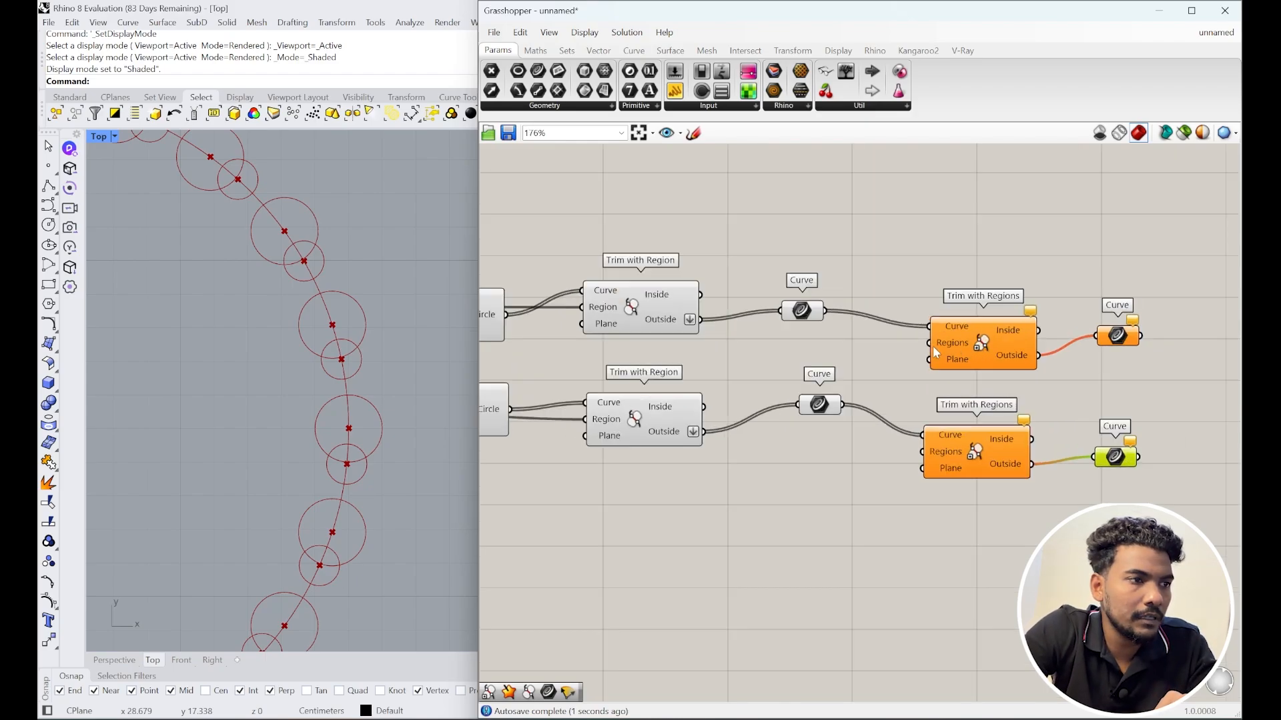
scroll(933, 346, "down", 1)
Step: Use the lower circles as the upper trim's regions and the upper circles as the lower trim's
left_click(833, 317)
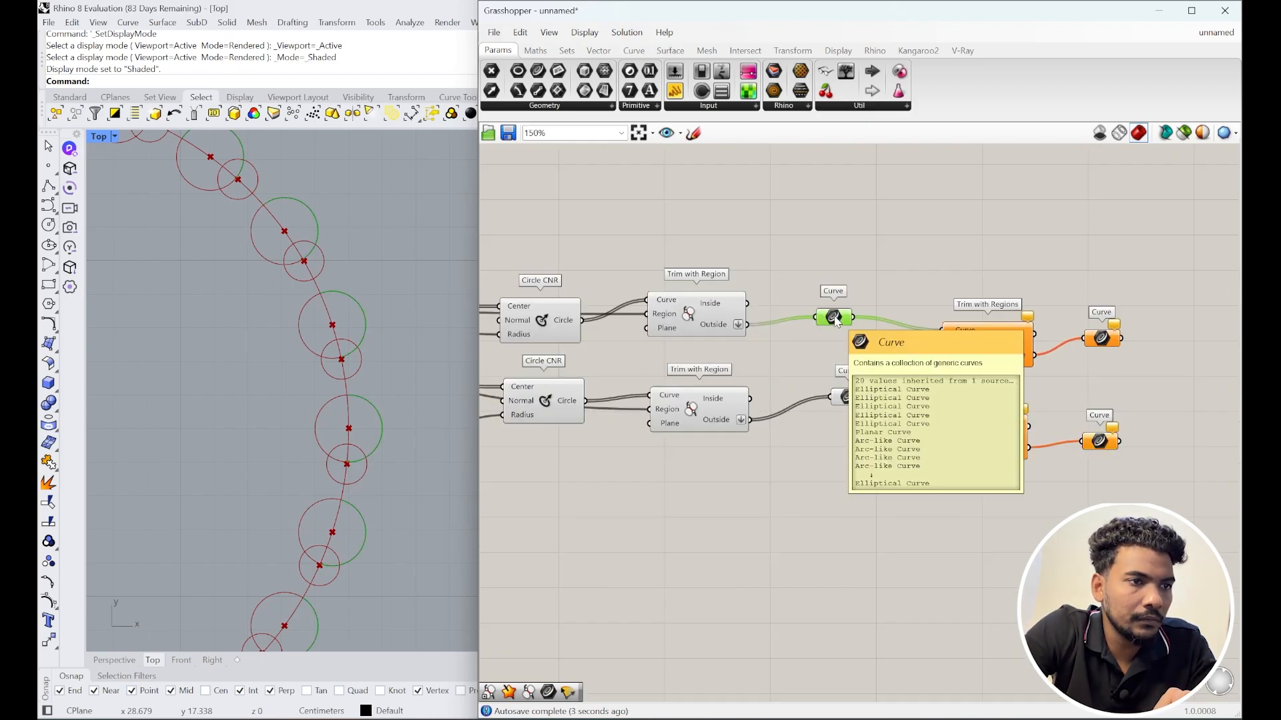
left_click(546, 409)
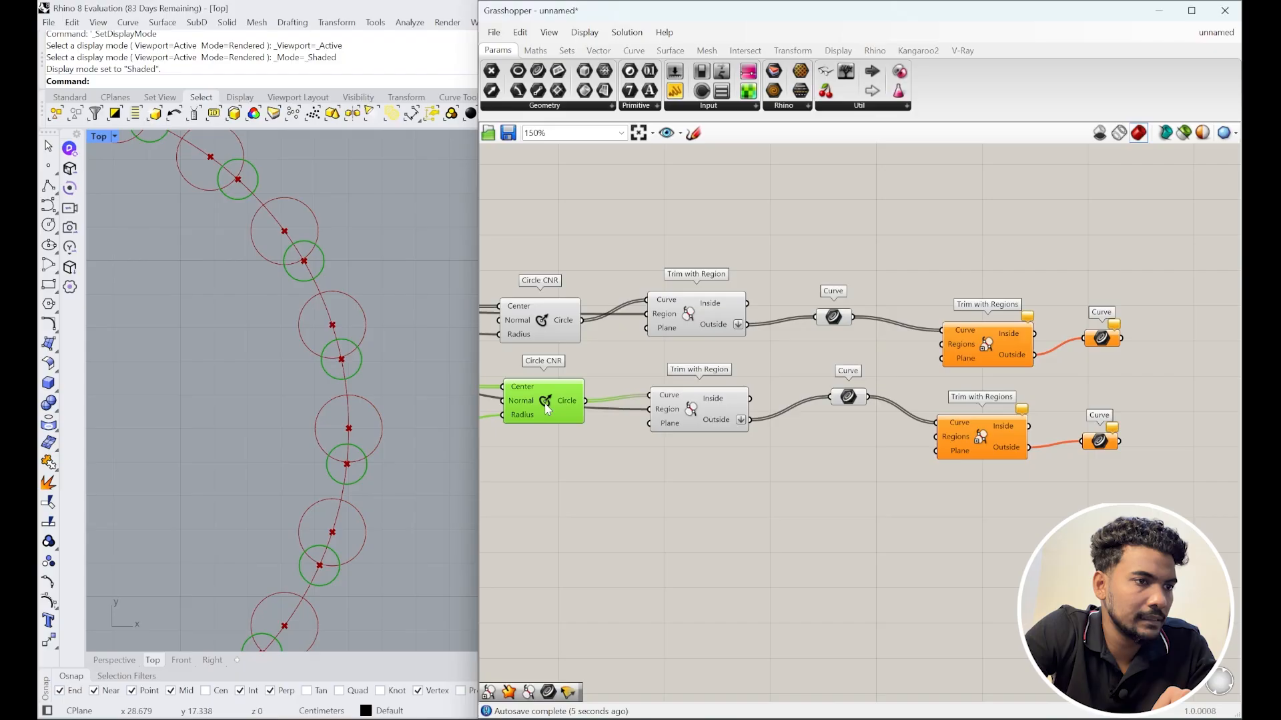
left_click_drag(577, 404, 960, 345)
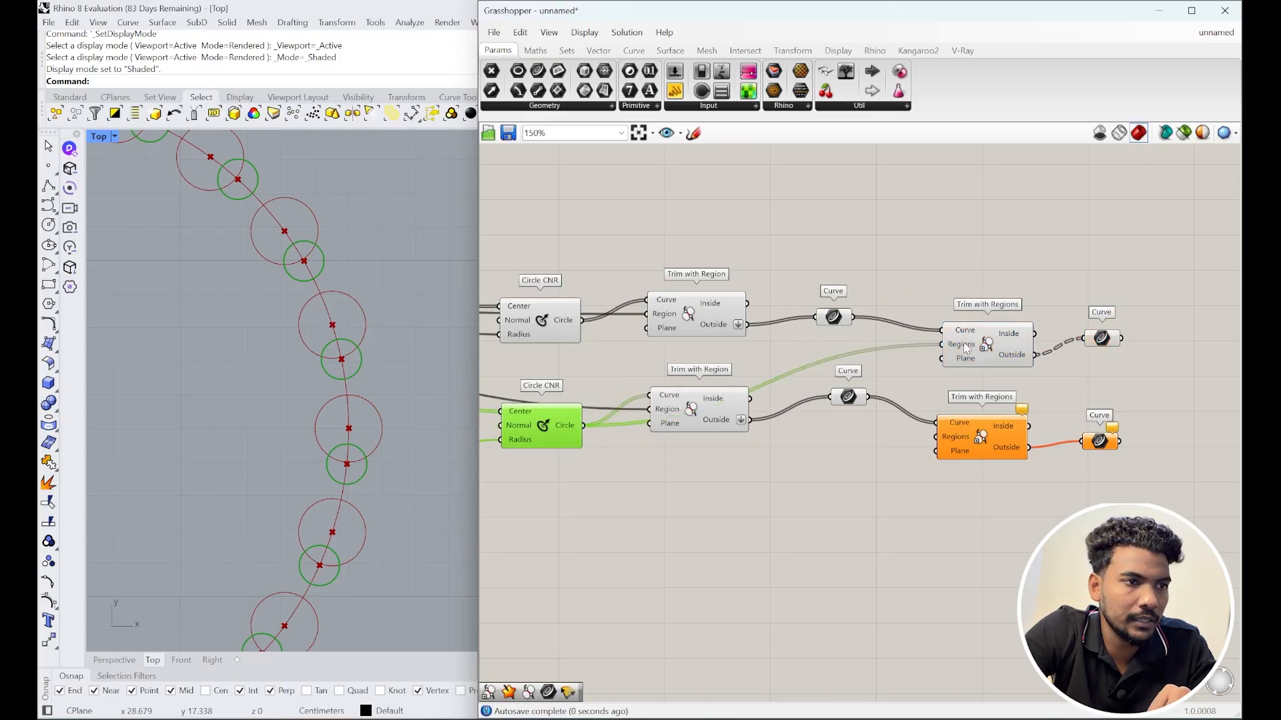
left_click(976, 345)
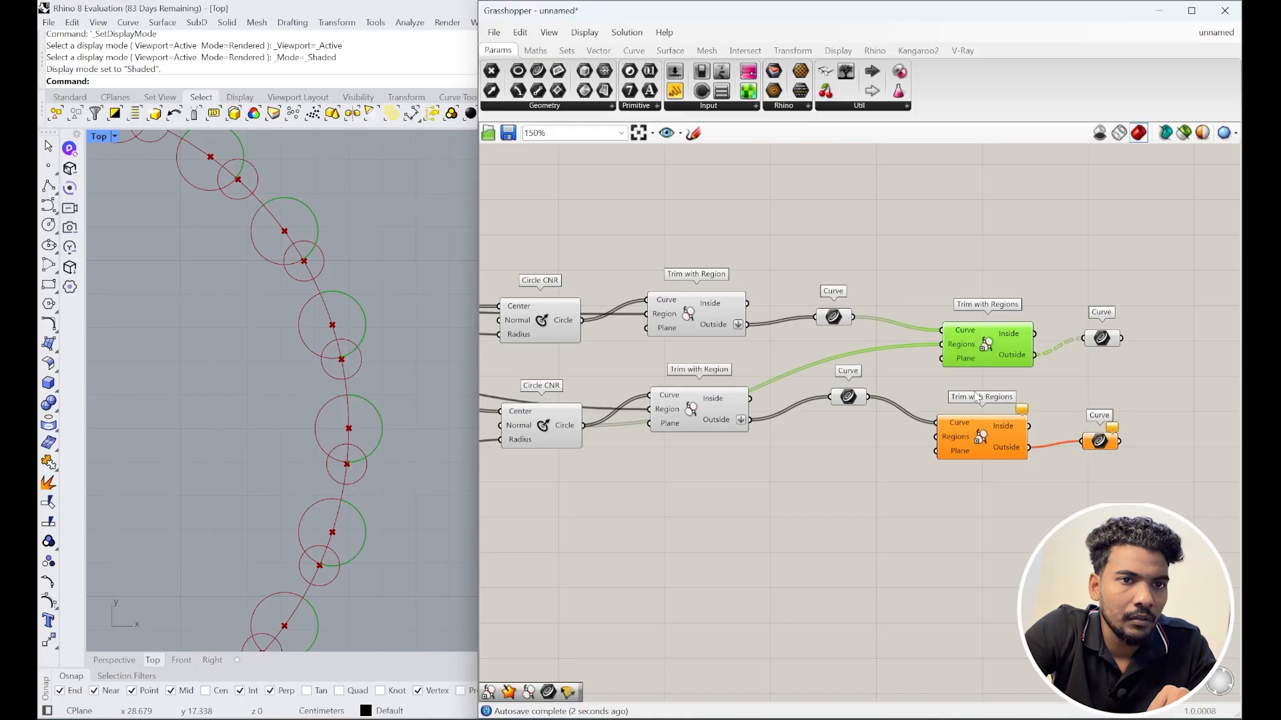
left_click(1099, 339)
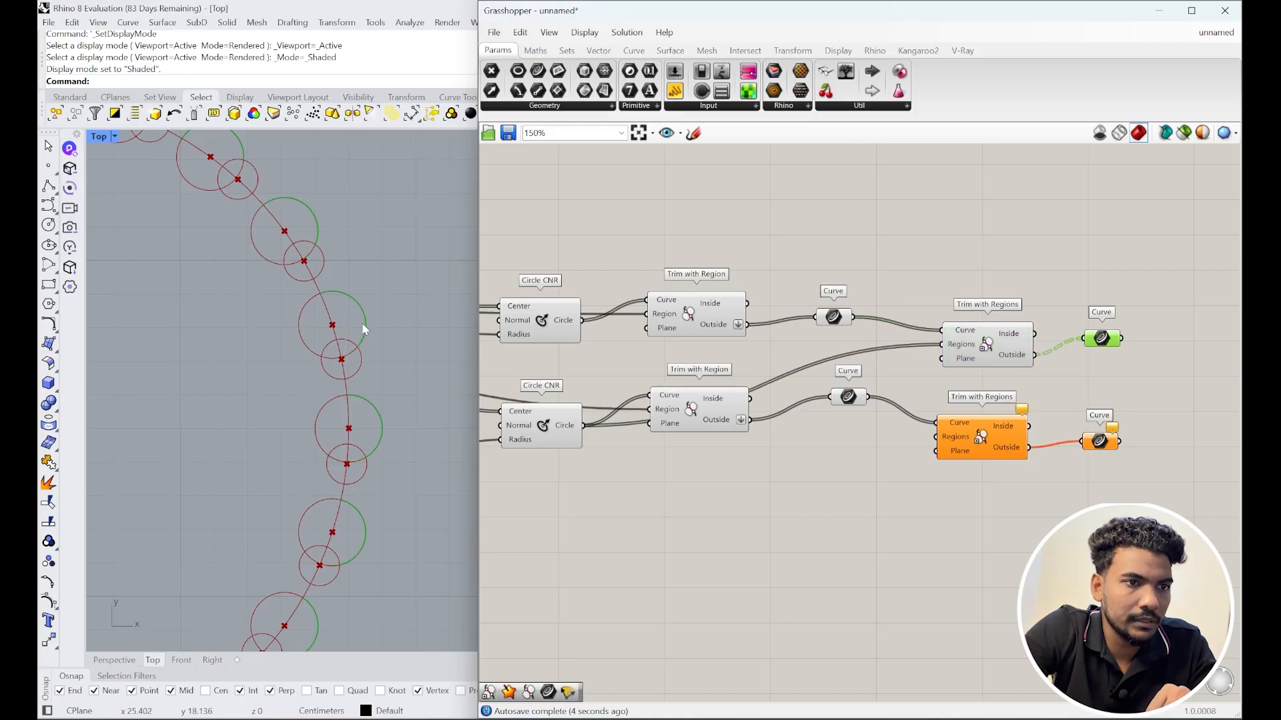
left_click(967, 439)
left_click(849, 397)
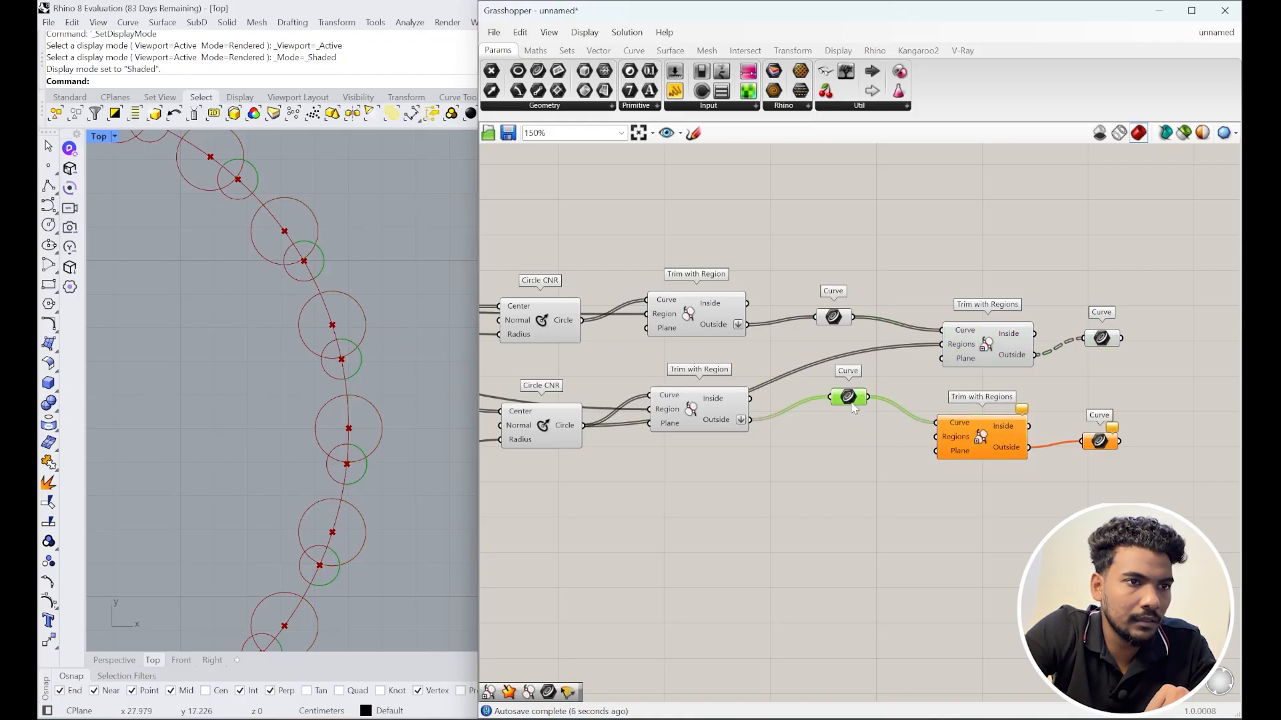
left_click(564, 324)
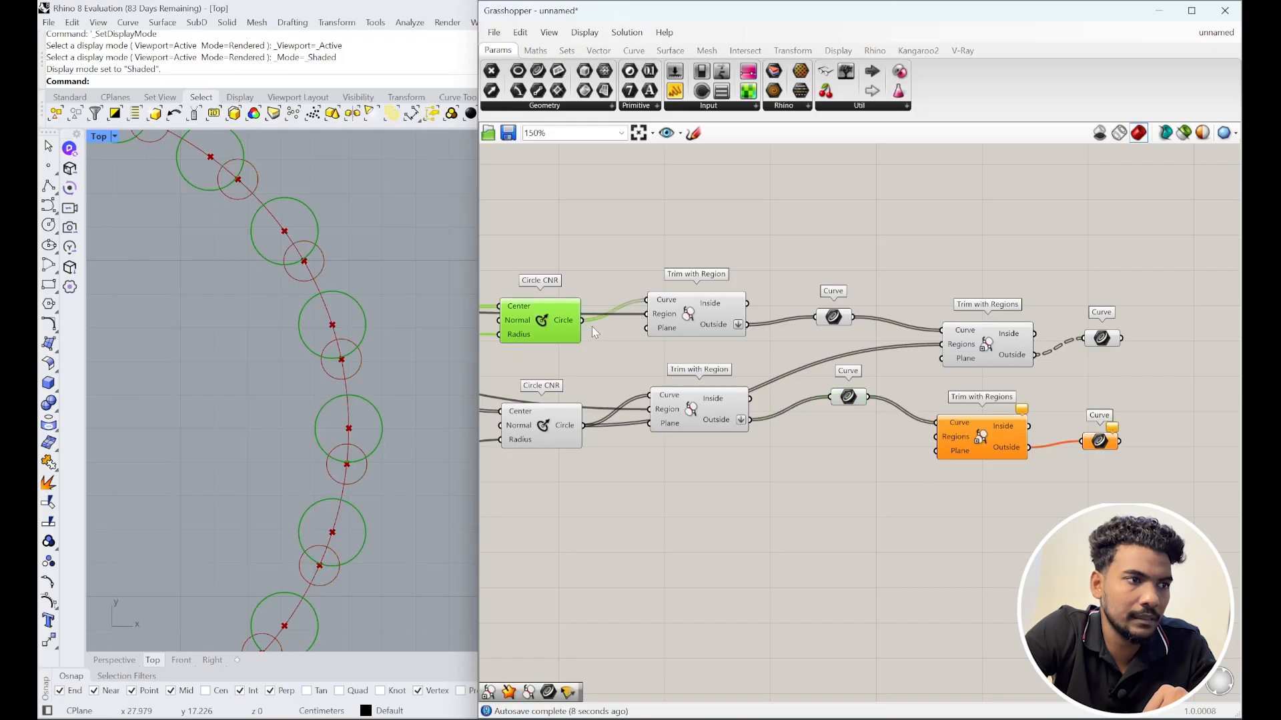
left_click_drag(582, 321, 1009, 449)
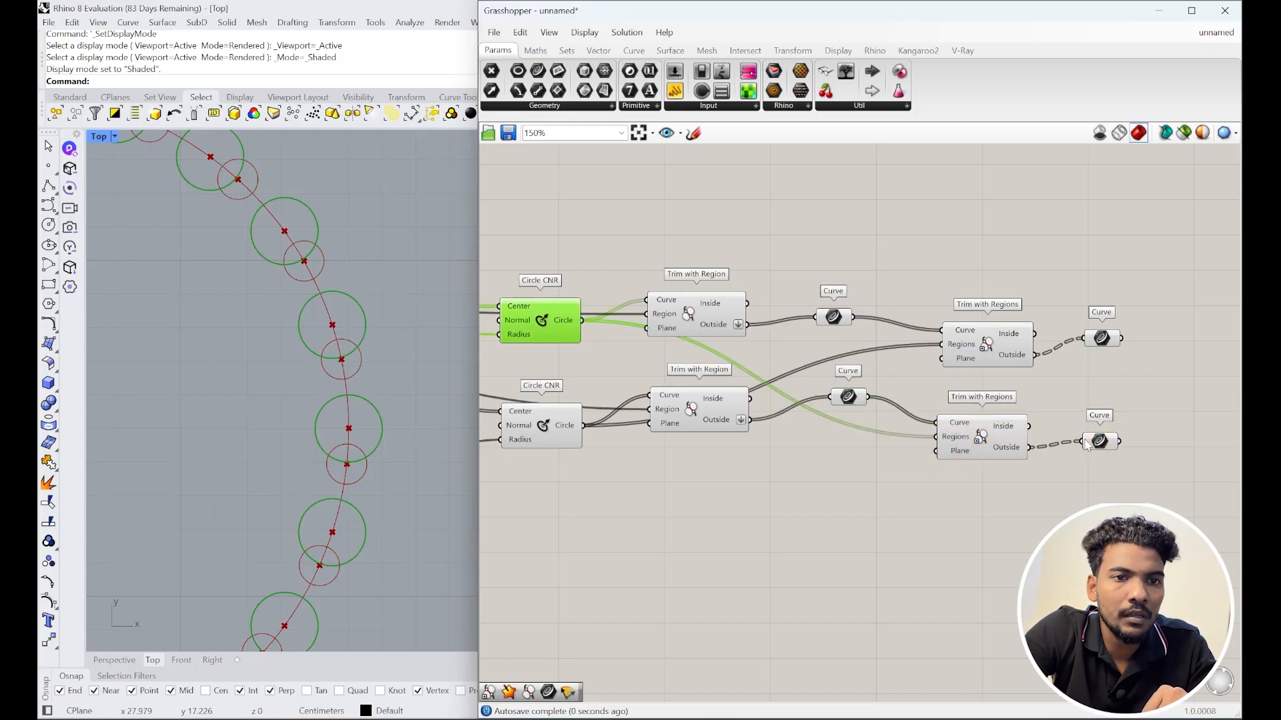
Step: Flatten the Outside outputs of both Trim with Regions components
left_click(1132, 480)
left_click_drag(1132, 481, 1076, 322)
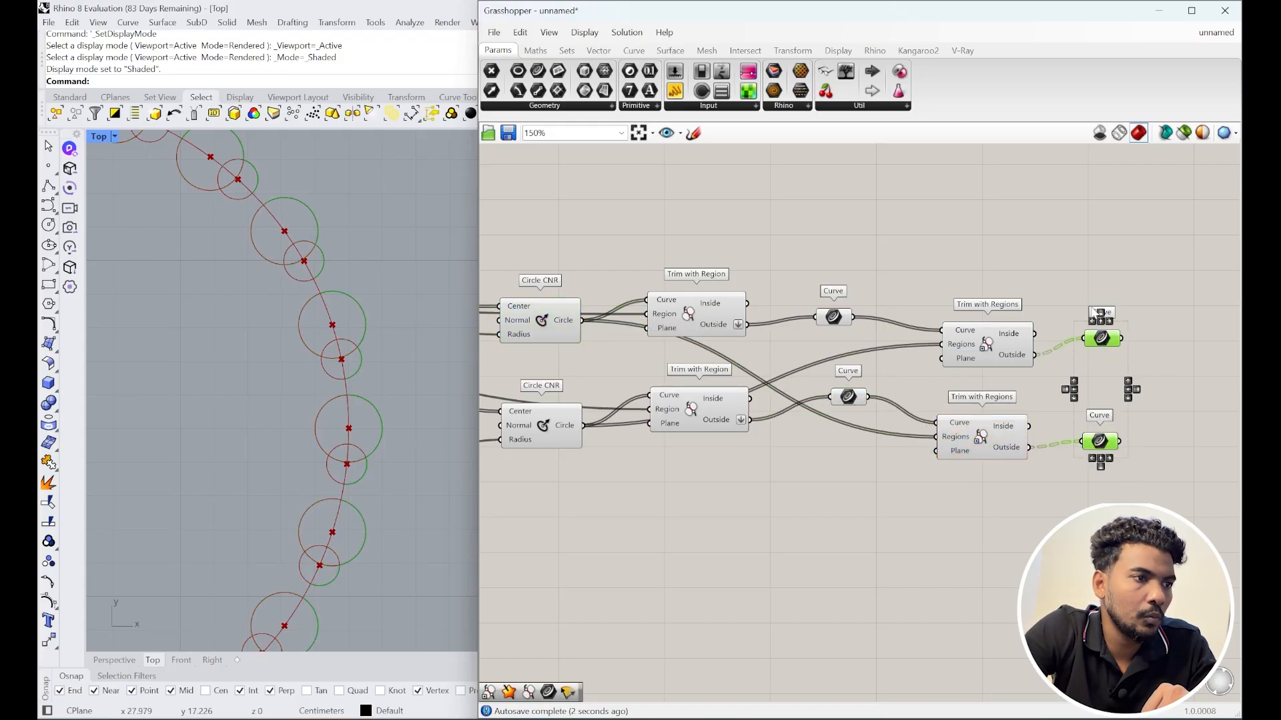
left_click(1221, 461)
right_click_drag(1214, 463, 1125, 457)
left_click(931, 433)
right_click(927, 439)
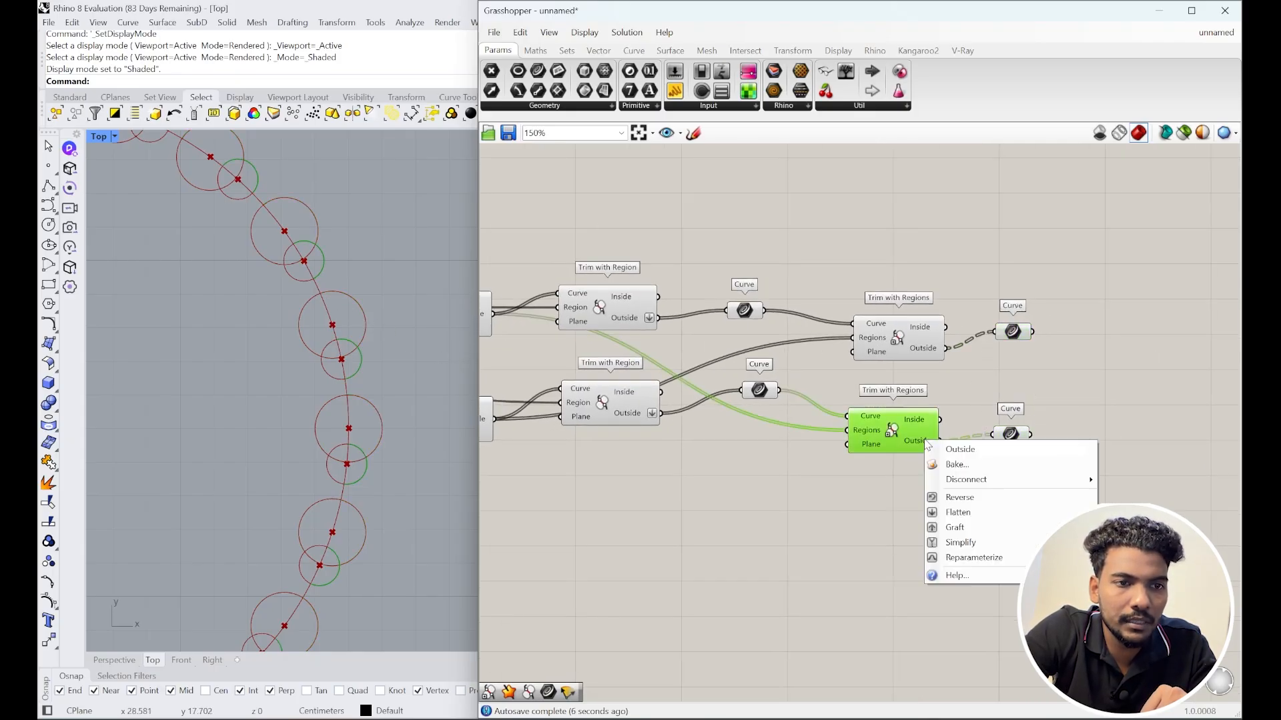
left_click(957, 512)
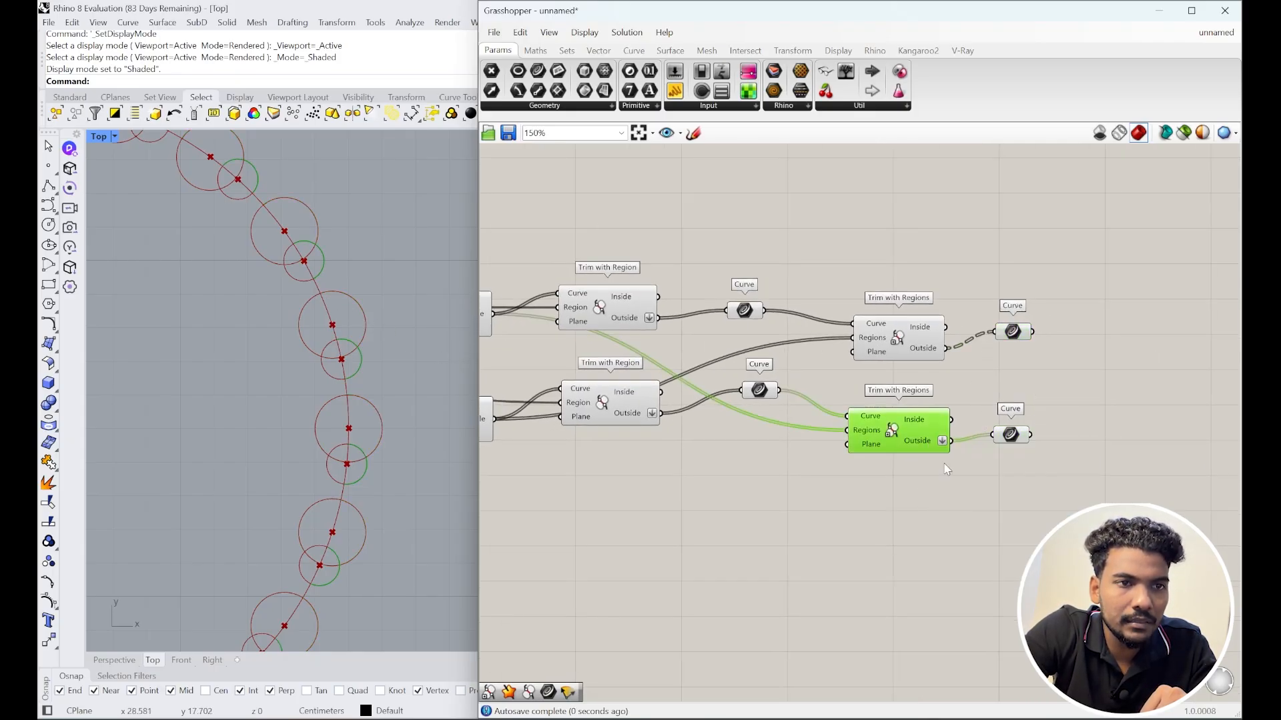
left_click(931, 337)
right_click(938, 348)
left_click(958, 422)
Step: Place a new Trim with Region component beside the two Curve parameters
left_click(1024, 484)
scroll(1024, 483, "down", 3)
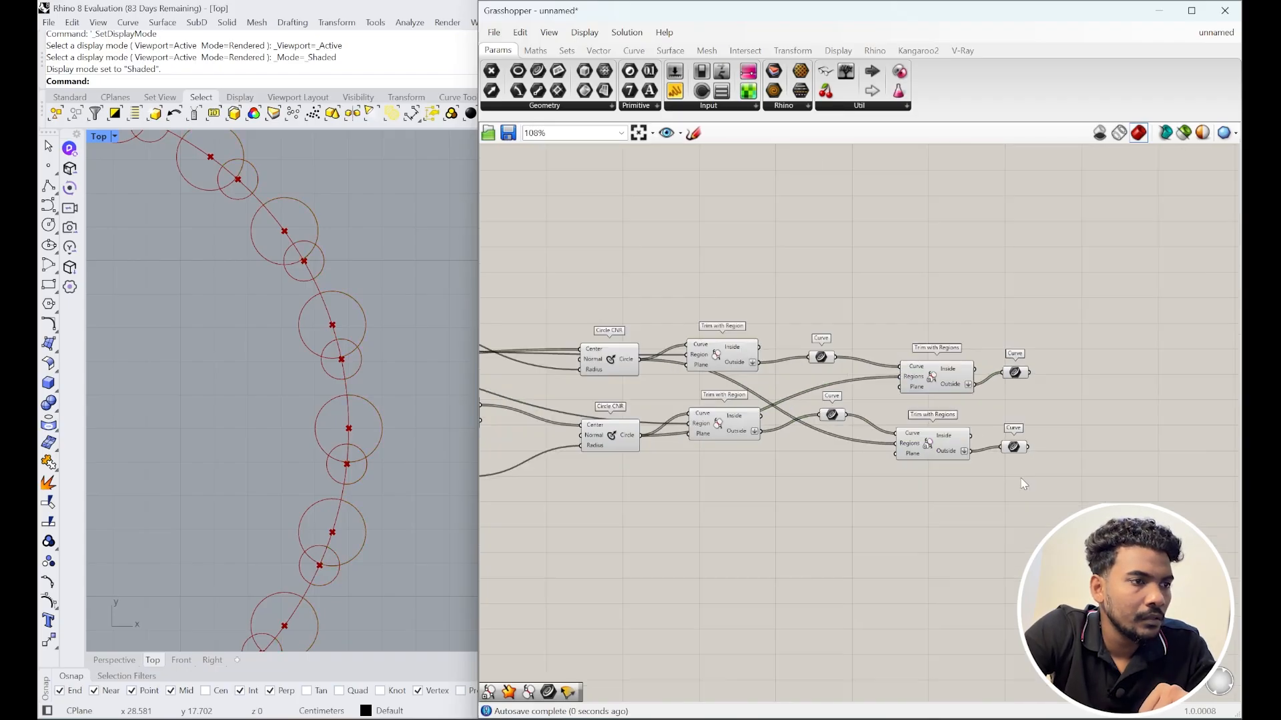
scroll(1024, 484, "down", 1)
scroll(400, 436, "down", 3)
scroll(382, 401, "up", 5)
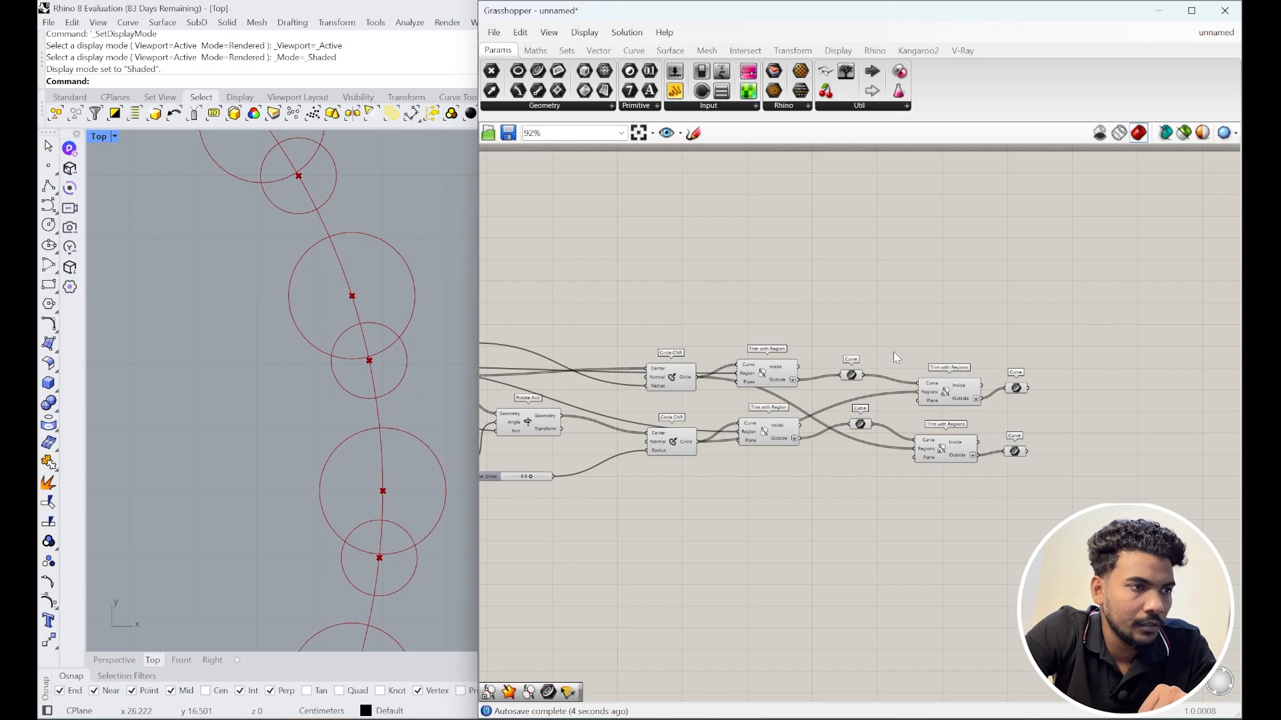
scroll(894, 351, "down", 3)
scroll(411, 380, "down", 2)
scroll(410, 380, "down", 2)
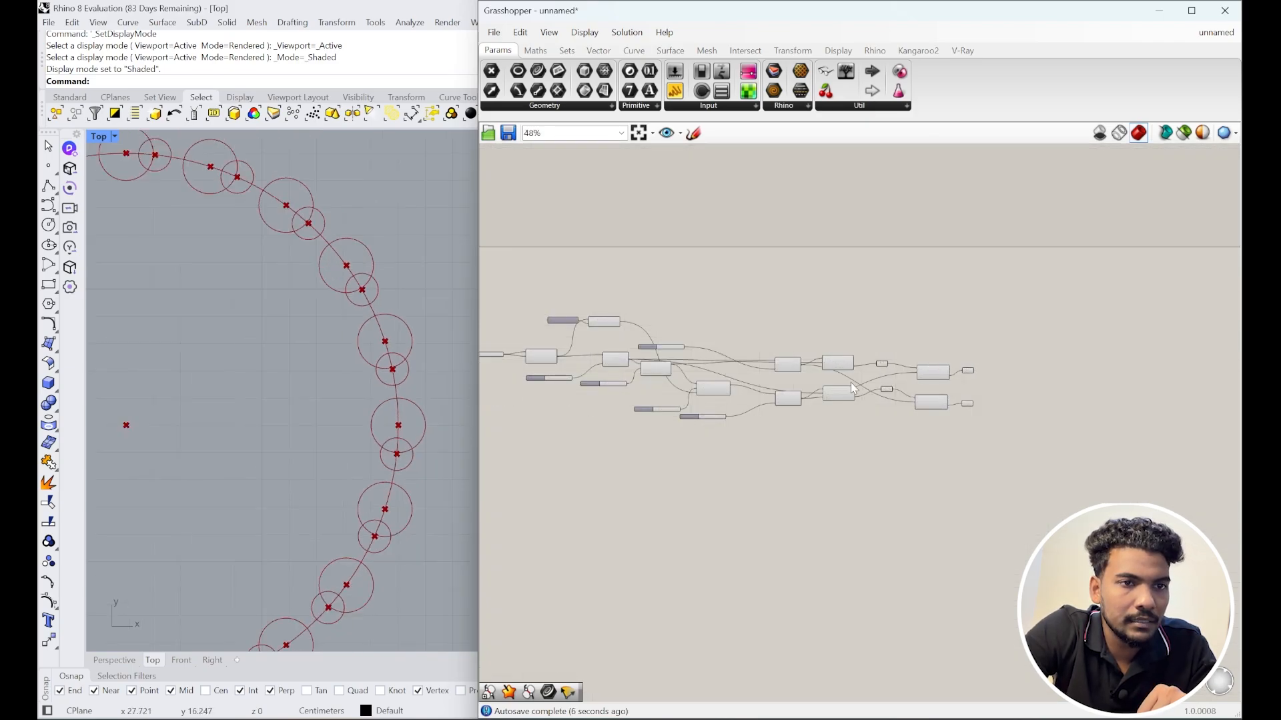
scroll(900, 385, "up", 2)
scroll(990, 401, "up", 2)
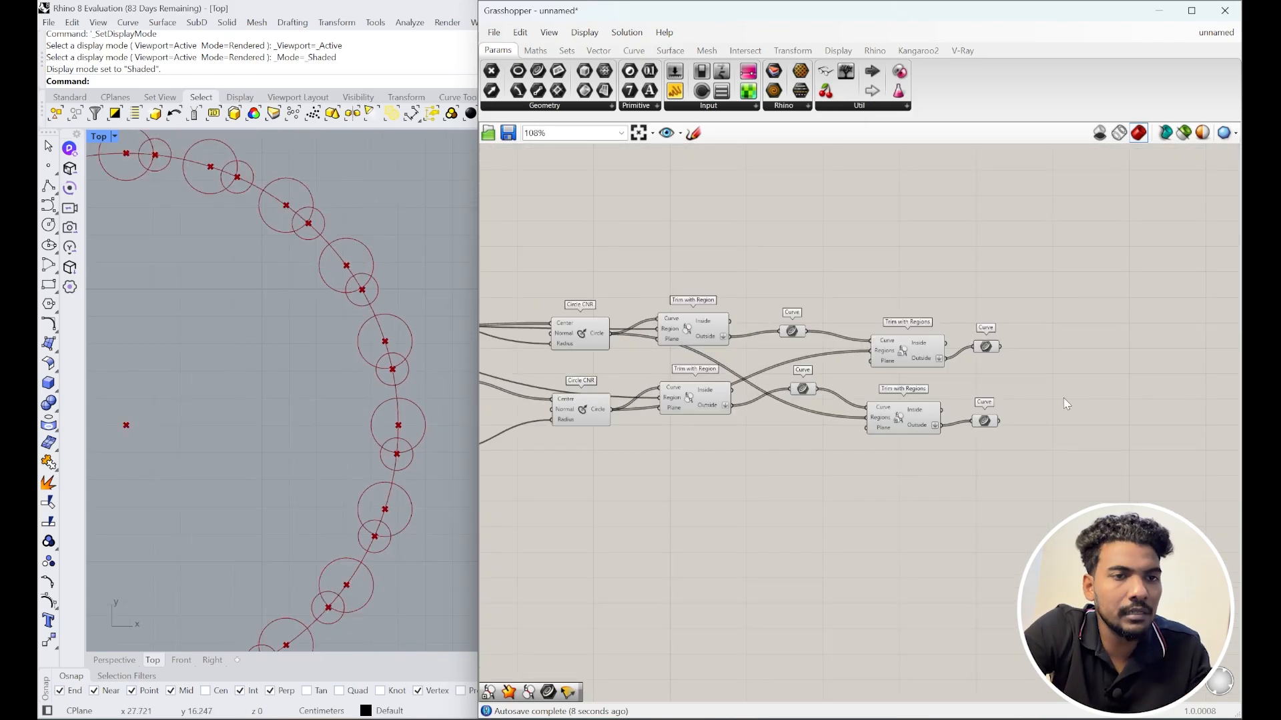
double_click(1013, 398)
type("trim")
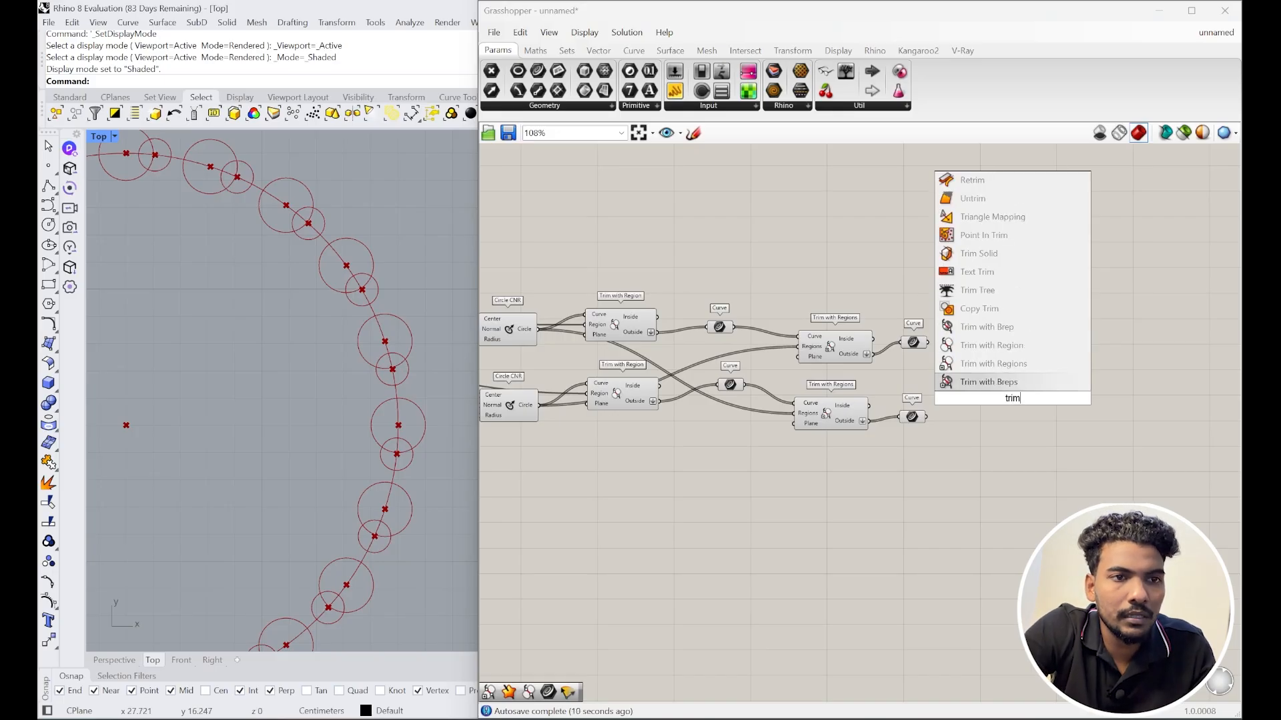
left_click(1018, 367)
scroll(1018, 386, "up", 3)
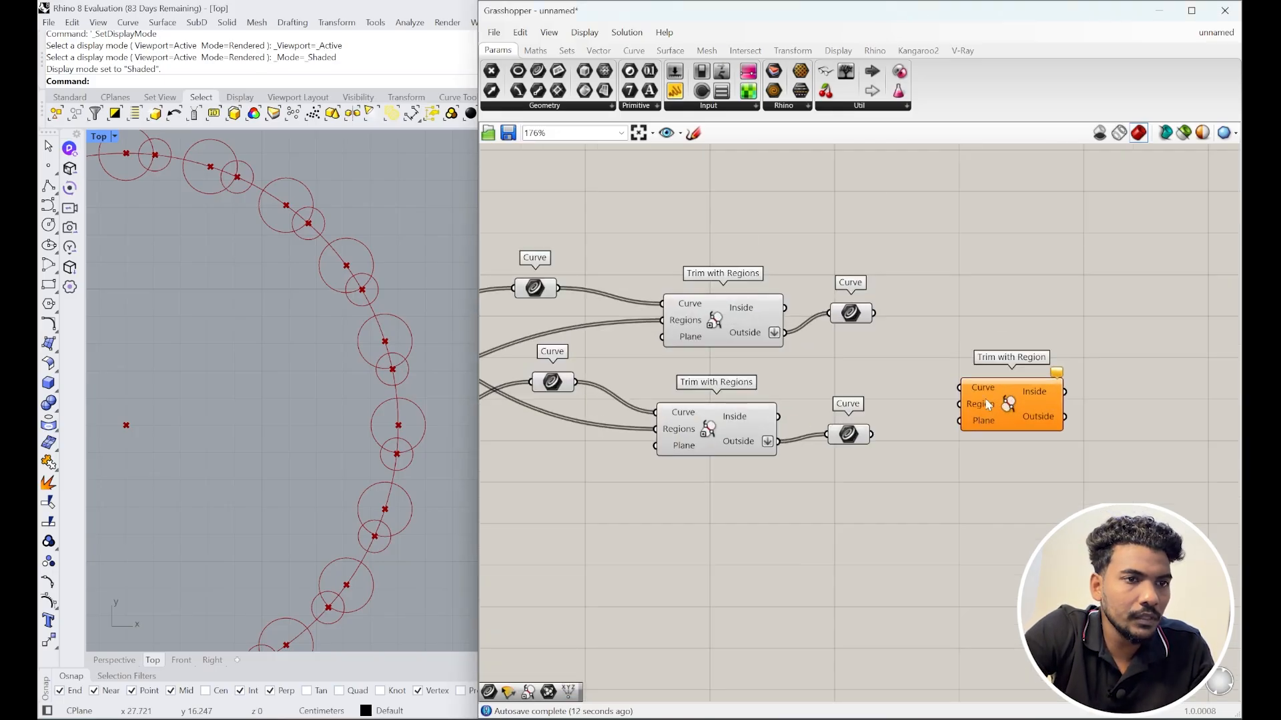
Step: Connect the upper trimmed arcs as Curve and the lower arcs as Region
left_click_drag(858, 441, 962, 387)
left_click(876, 319)
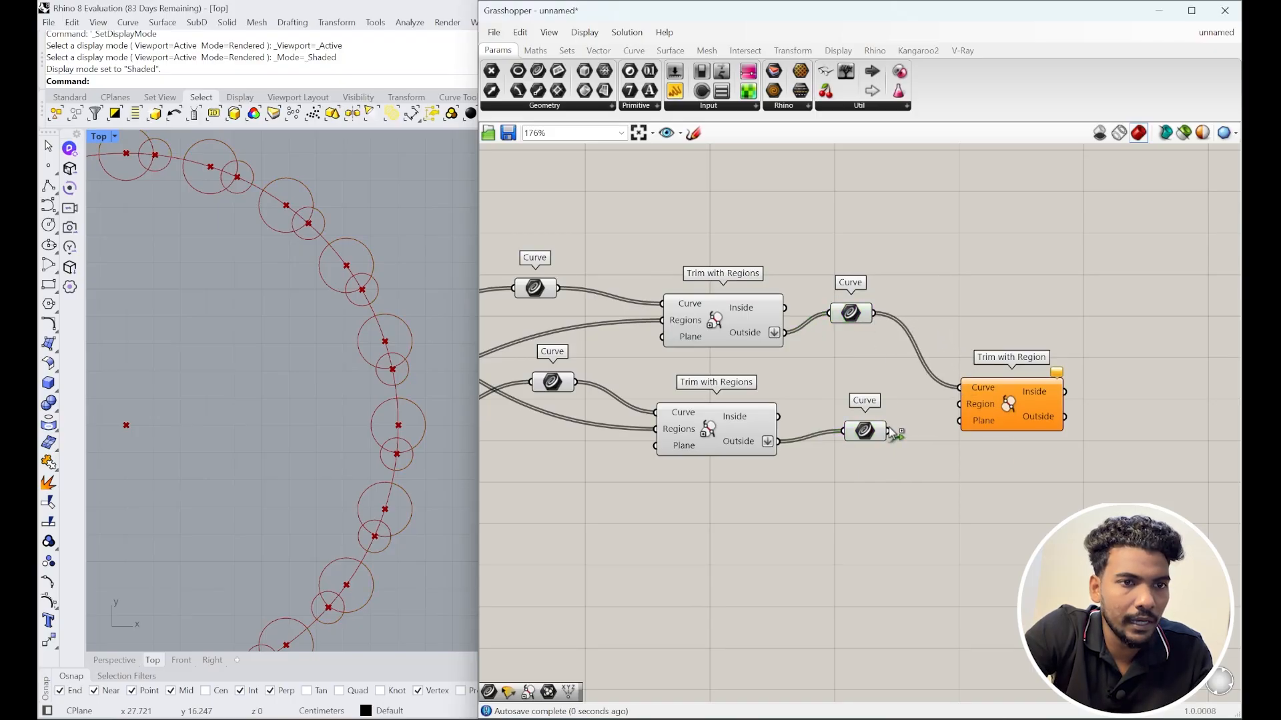
left_click(1000, 413)
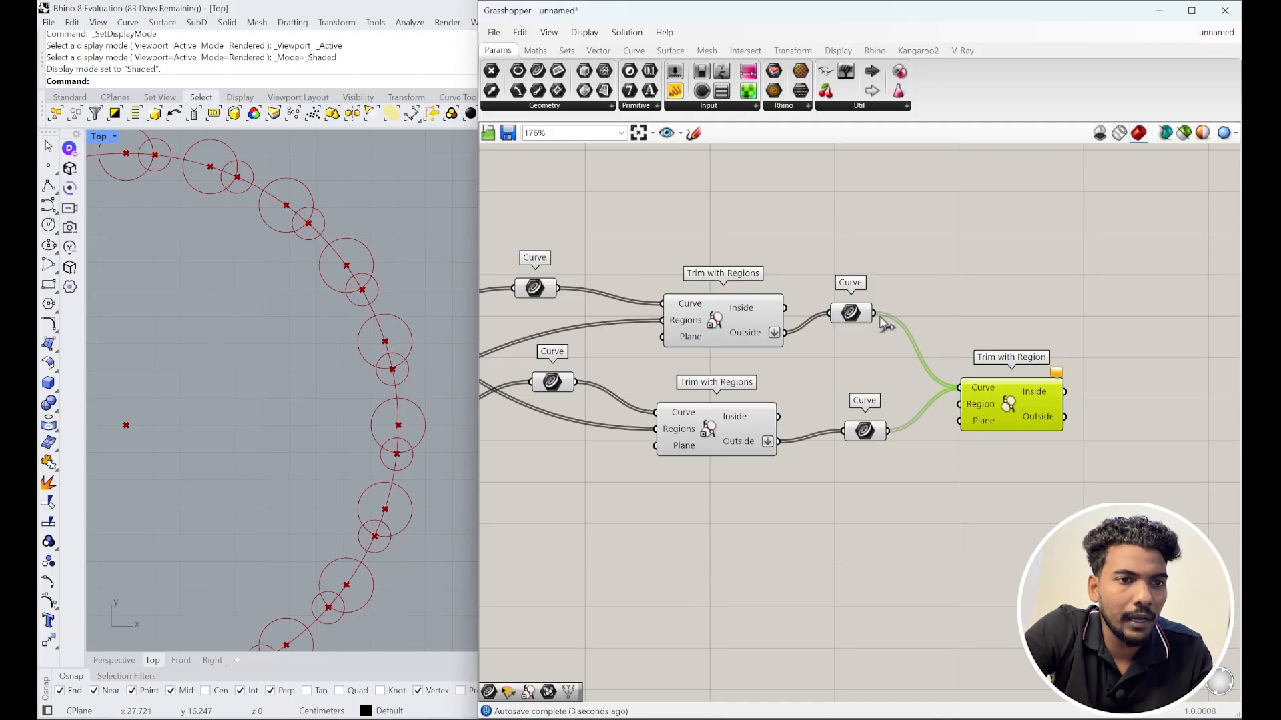
scroll(970, 384, "down", 3)
scroll(960, 393, "up", 4)
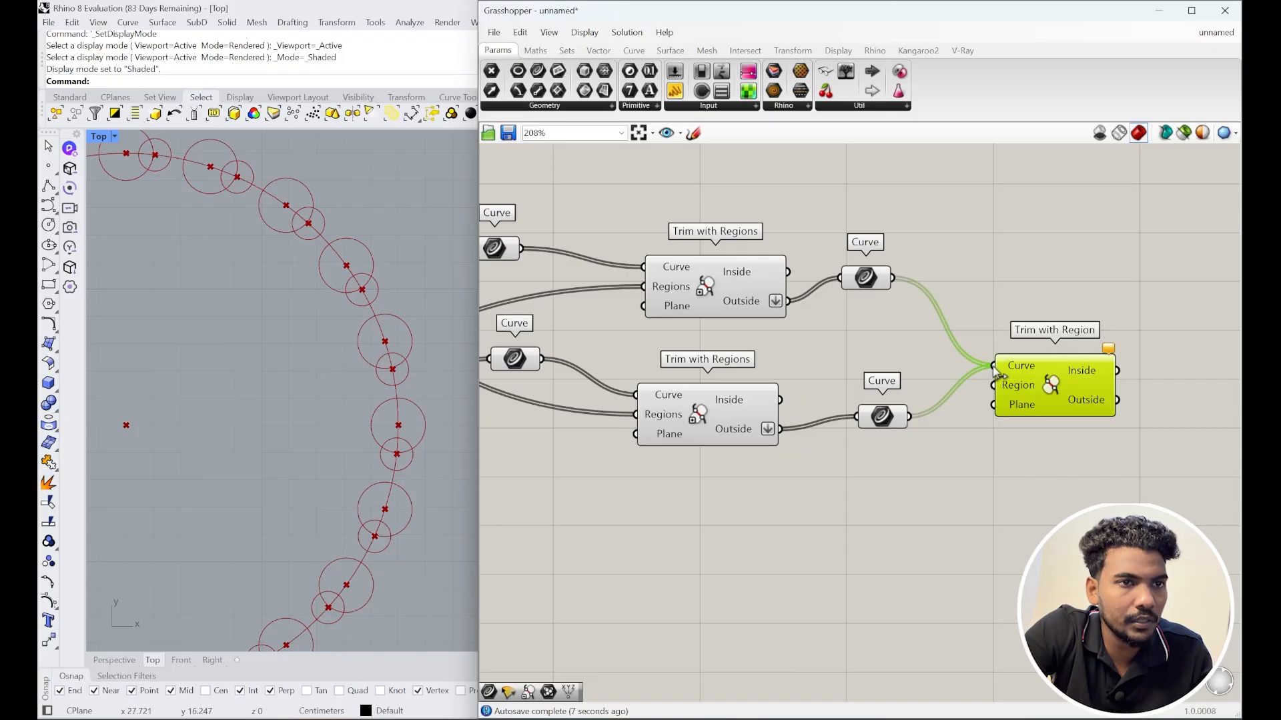
left_click_drag(993, 410, 995, 386)
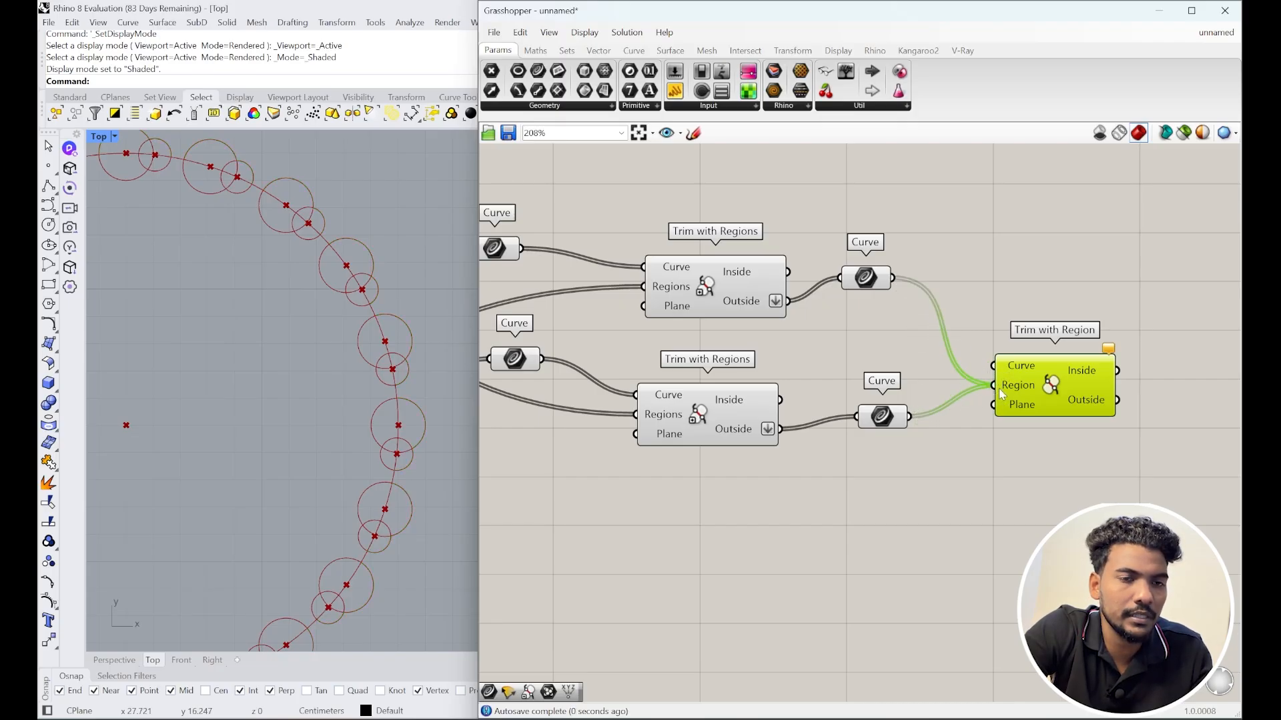
scroll(999, 388, "down", 3)
scroll(1027, 392, "up", 2)
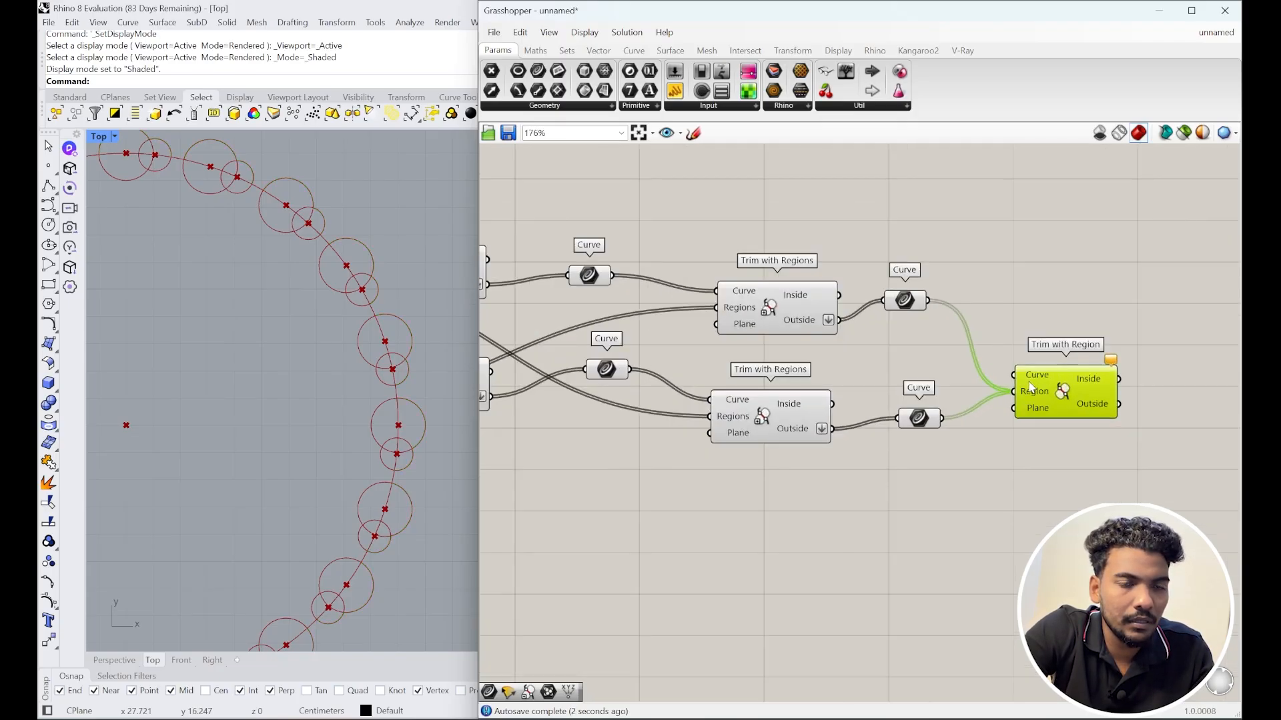
scroll(1031, 388, "down", 4)
Step: Inspect the rail's divided points, the Circle CNR circles, and the final trim result
left_click(594, 346)
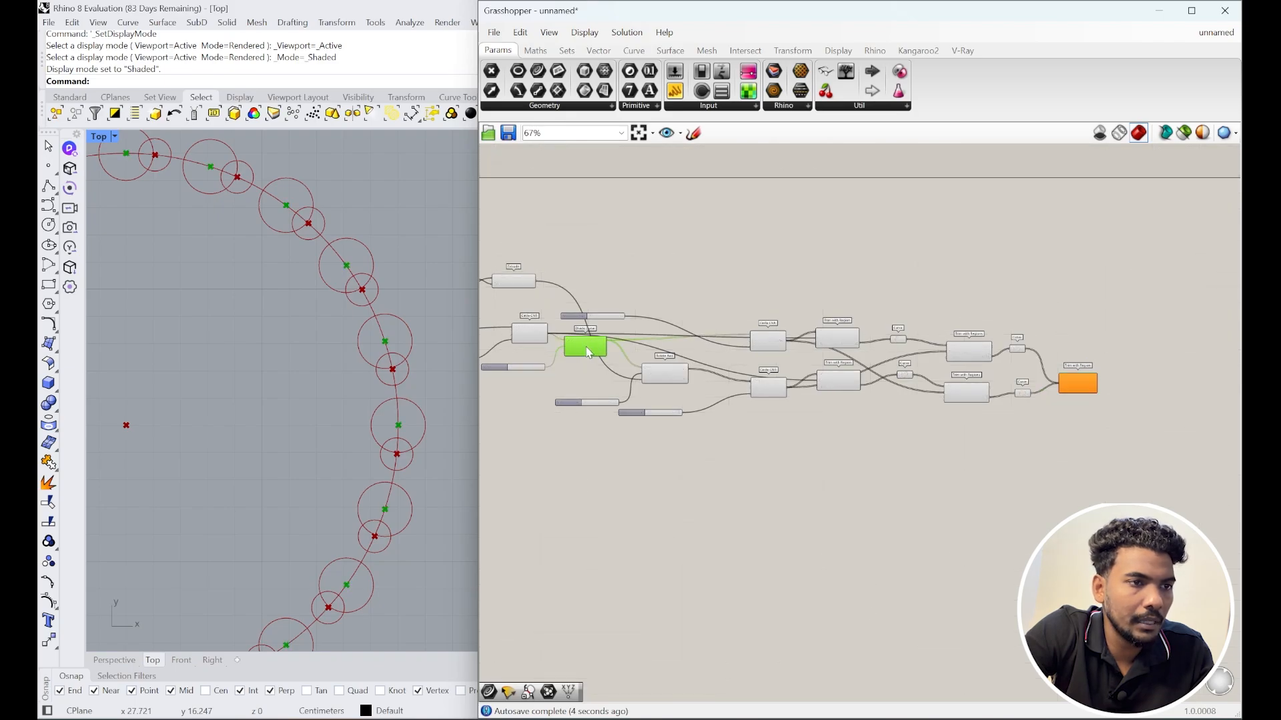
scroll(667, 364, "up", 2)
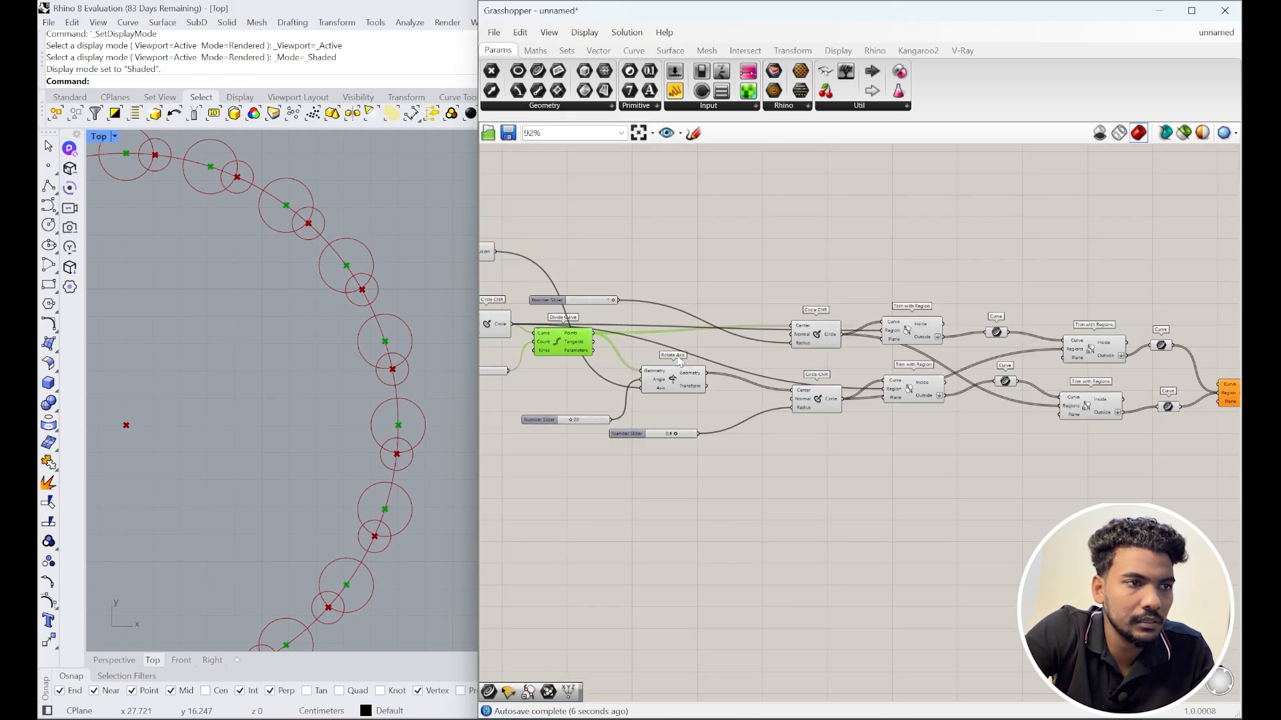
right_click_drag(564, 342, 622, 356)
left_click(678, 347)
scroll(800, 374, "down", 4)
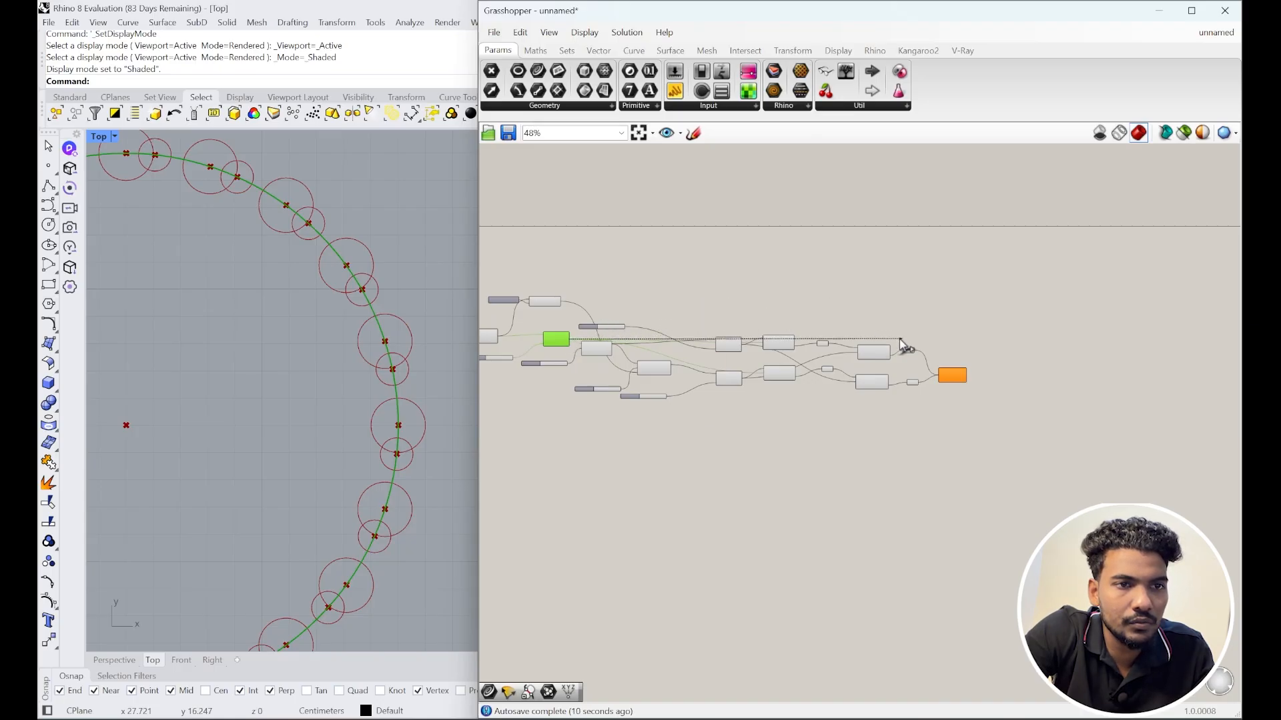
left_click(947, 376)
scroll(943, 372, "up", 5)
scroll(968, 385, "up", 4)
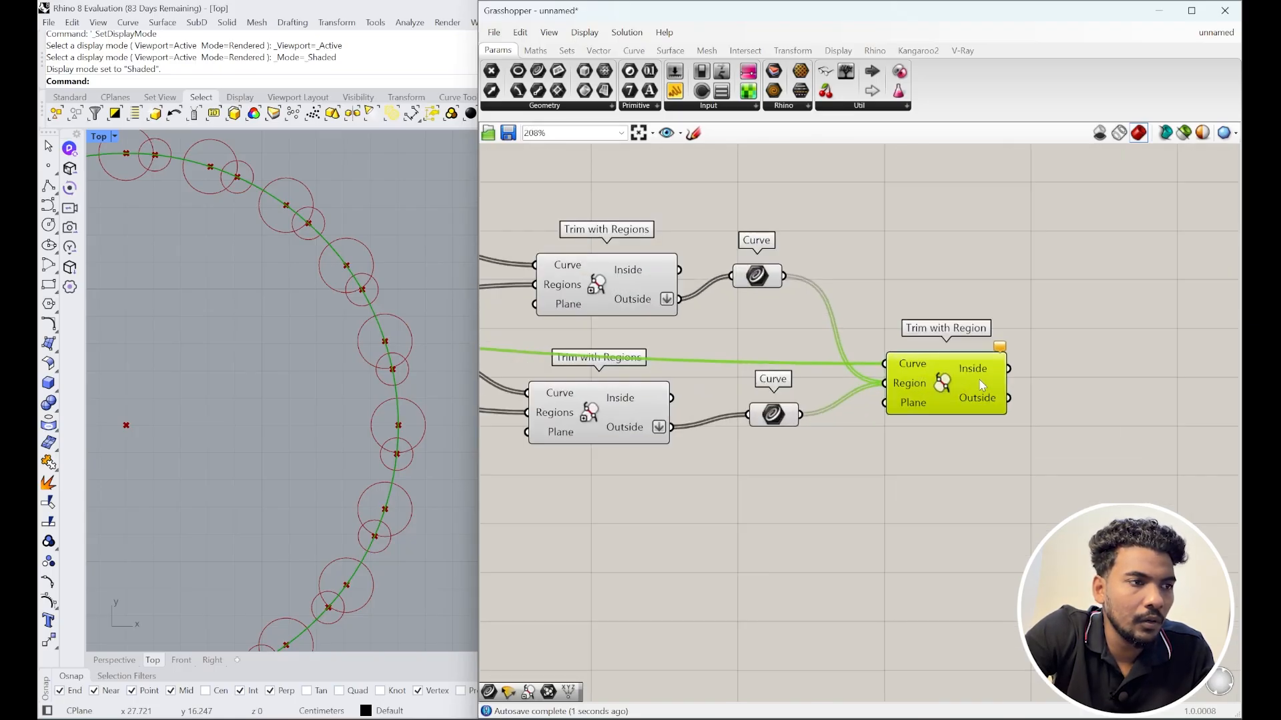
Step: Add a Curve parameter fed by the third Trim with Region's Inside output and preview it
double_click(988, 398)
type("curve")
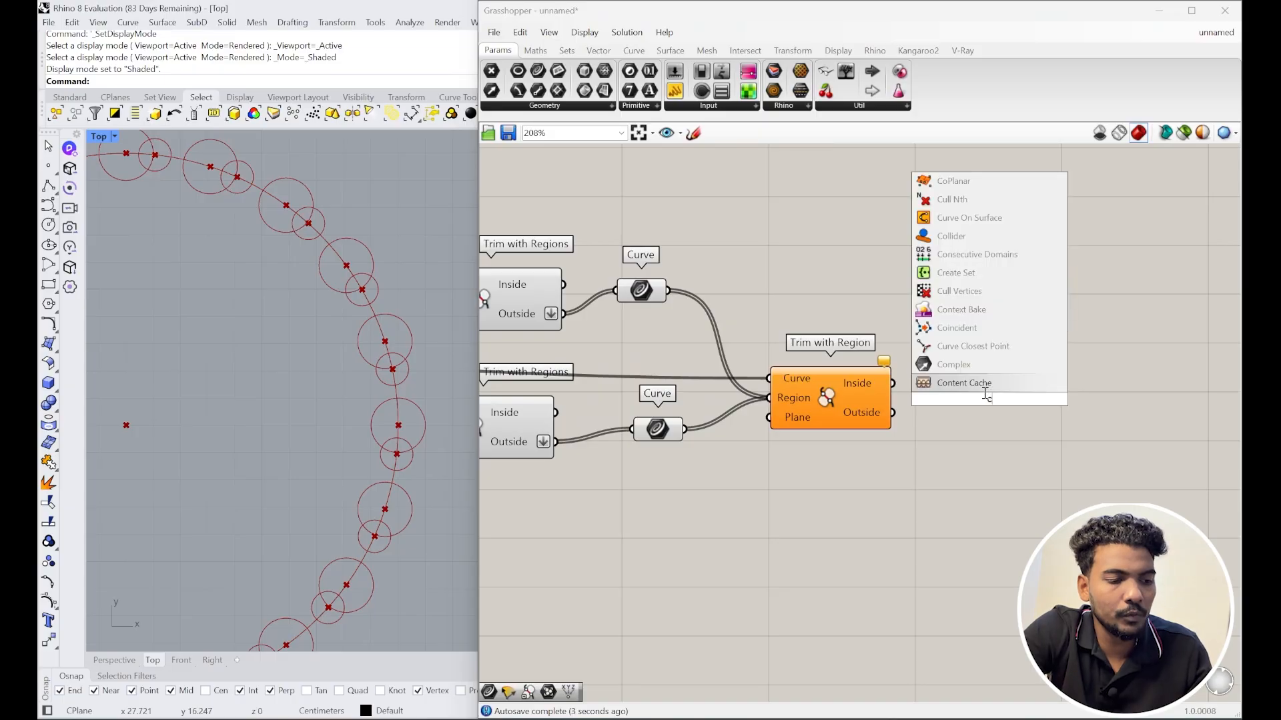
key("Return")
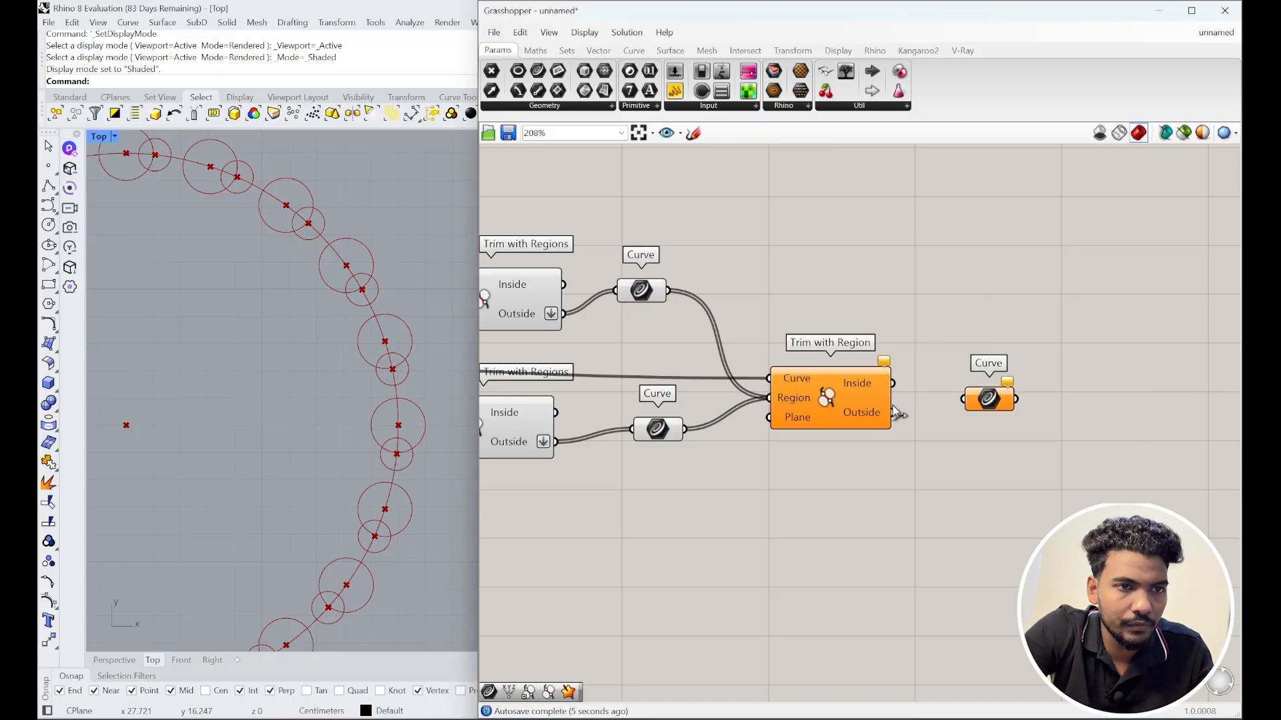
left_click_drag(909, 414, 985, 403)
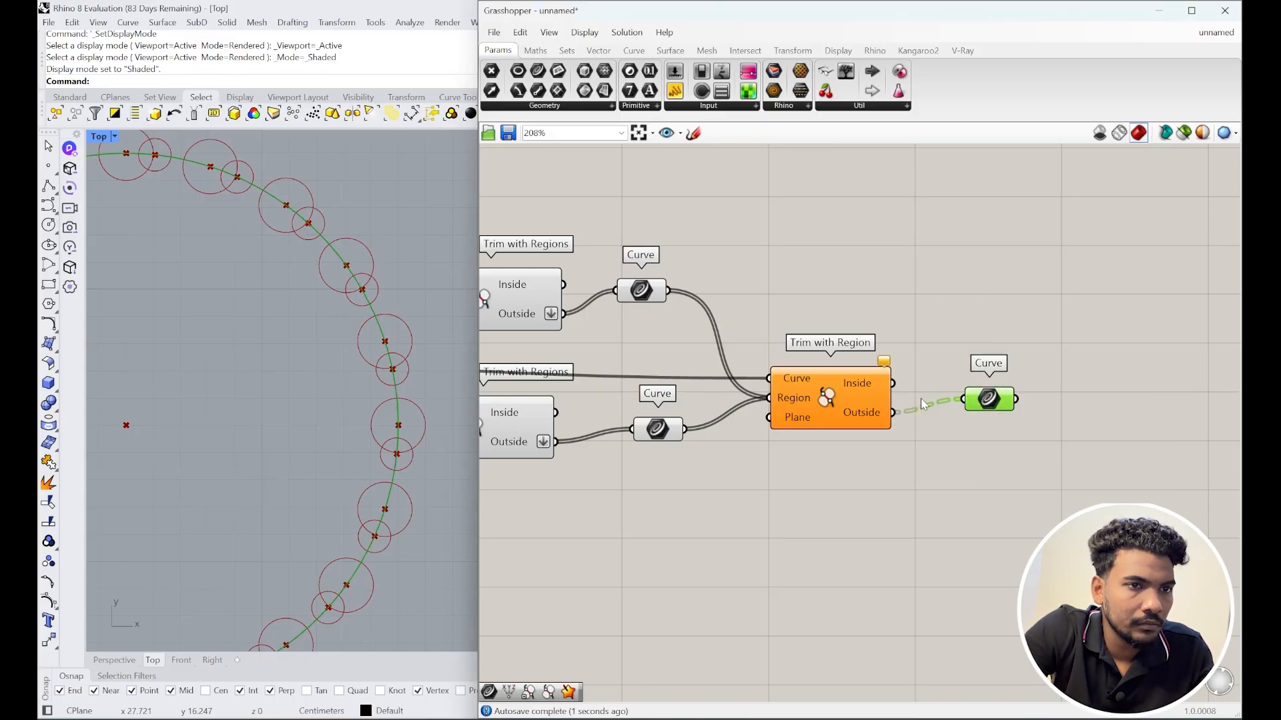
left_click_drag(900, 393, 969, 408)
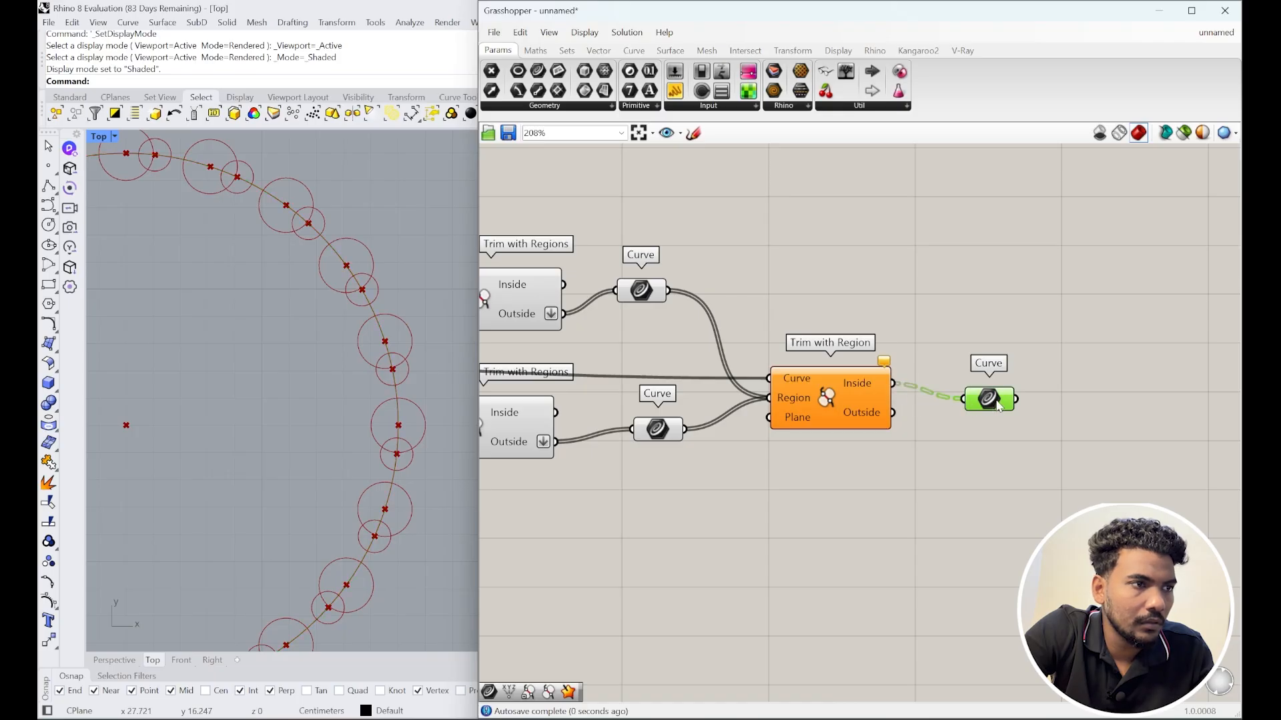
scroll(786, 417, "down", 1)
left_click(882, 402)
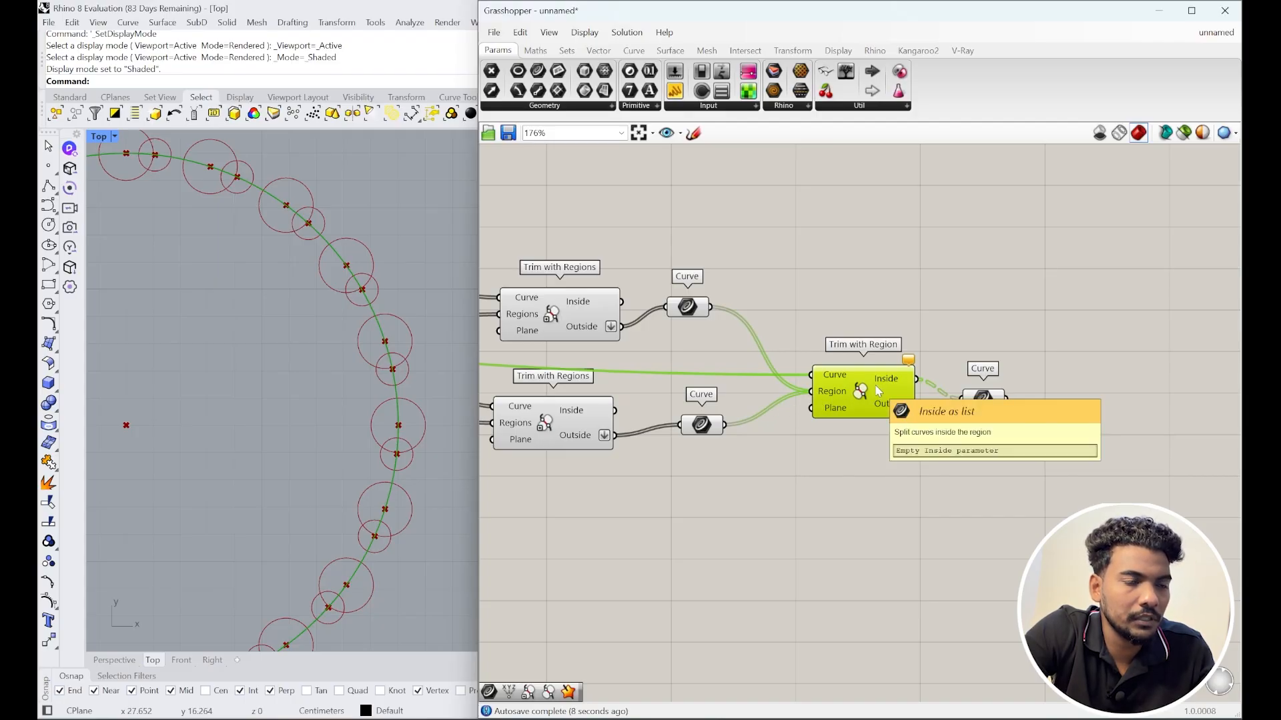
right_click_drag(880, 399, 904, 398)
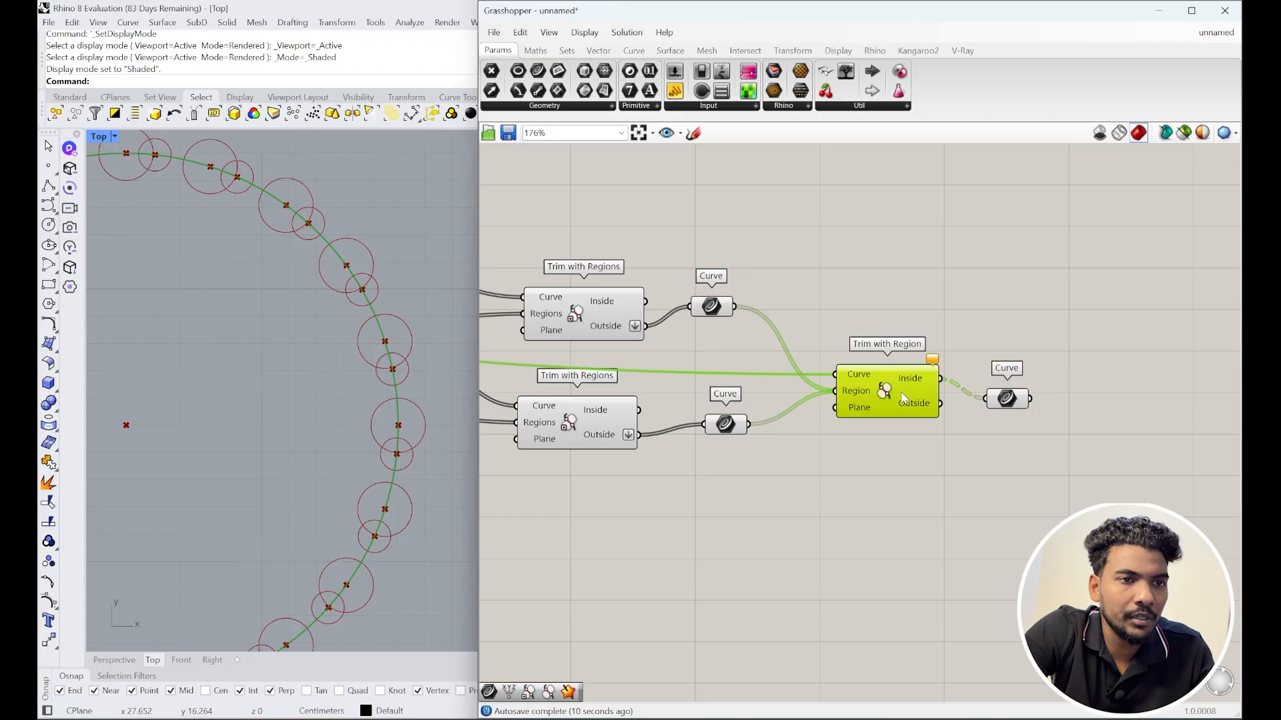
Step: Add a Trim with Regions component that uses the lower curves as trimming regions
double_click(884, 306)
type("trim")
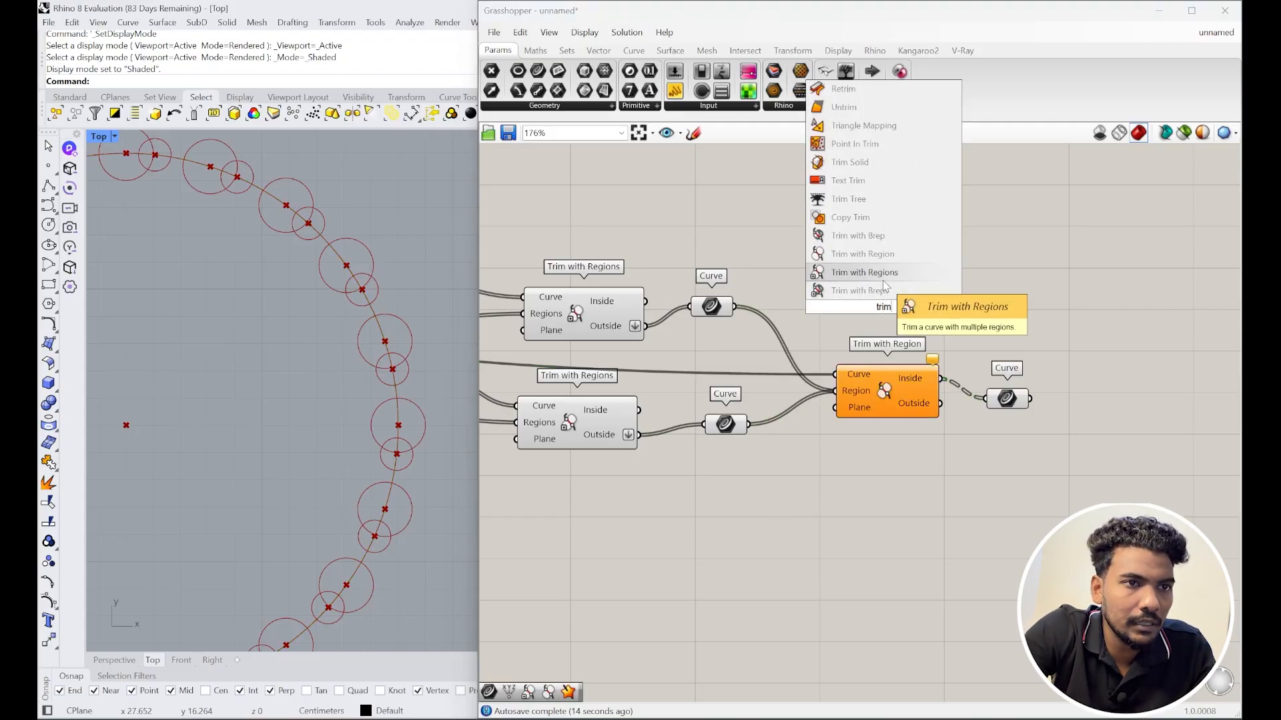
left_click(883, 279)
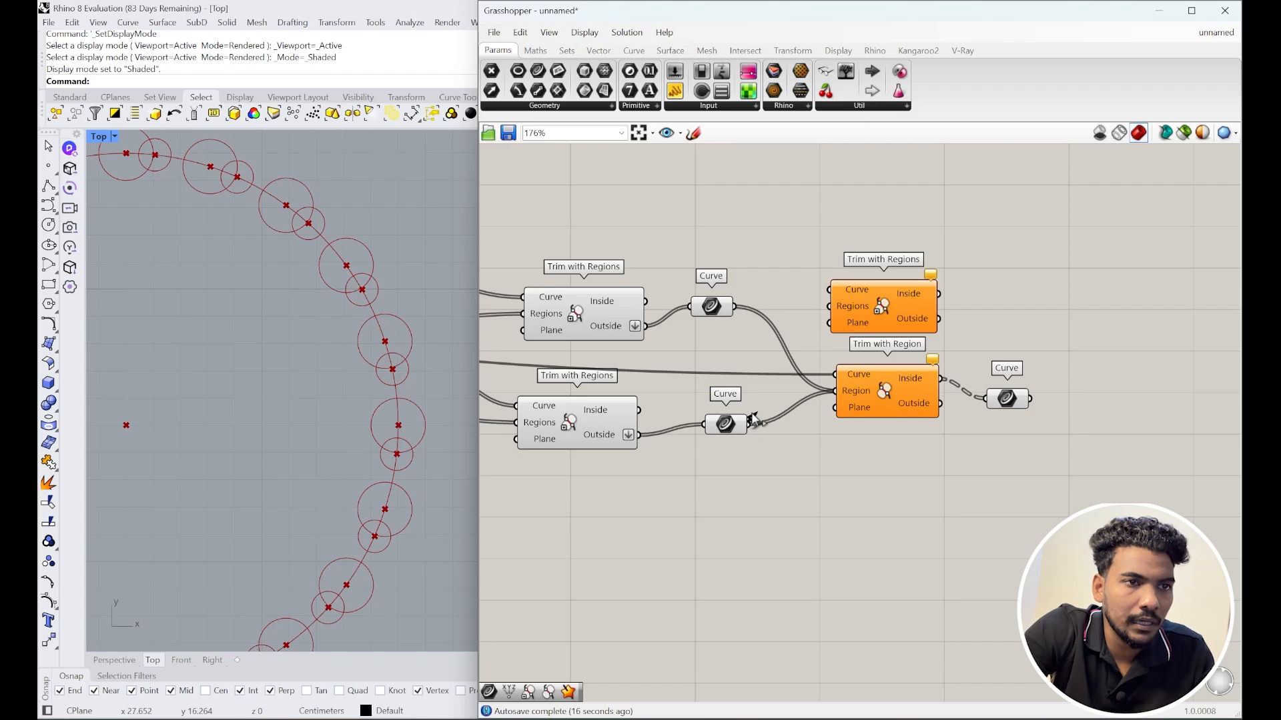
left_click_drag(753, 419, 830, 321)
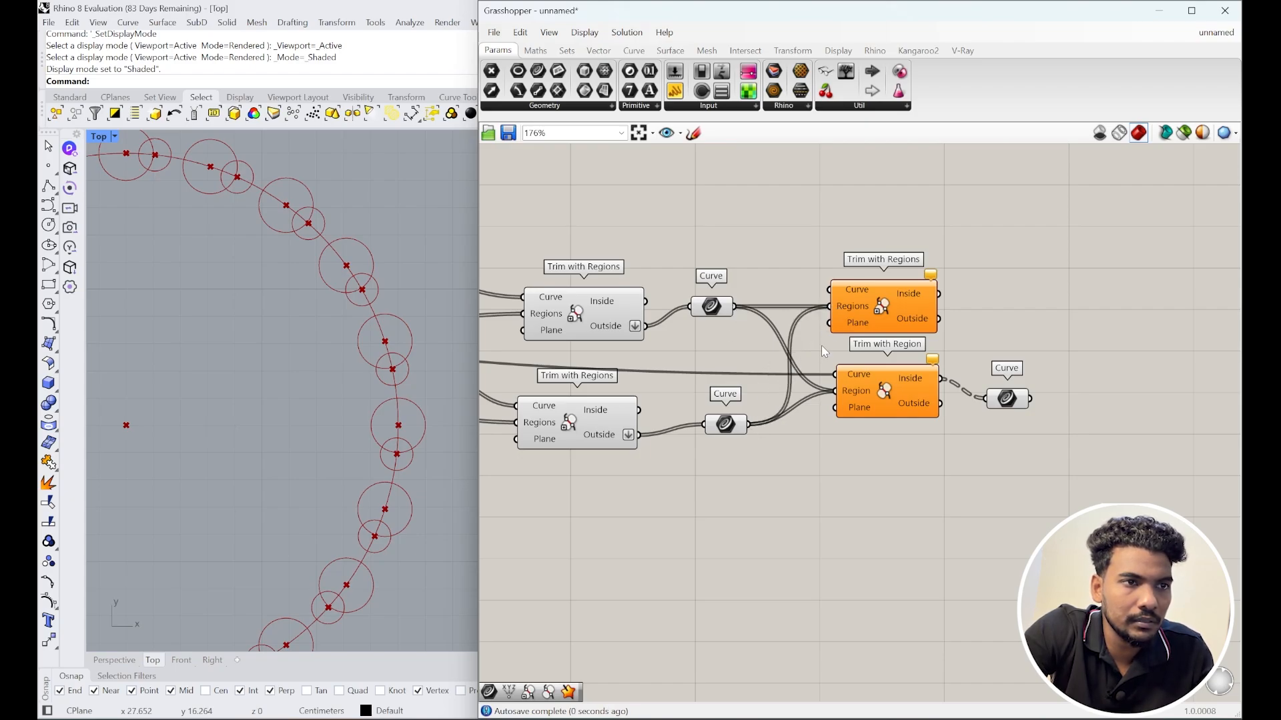
Step: Group the Circle CNR component at the start of the definition
scroll(927, 387, "down", 3)
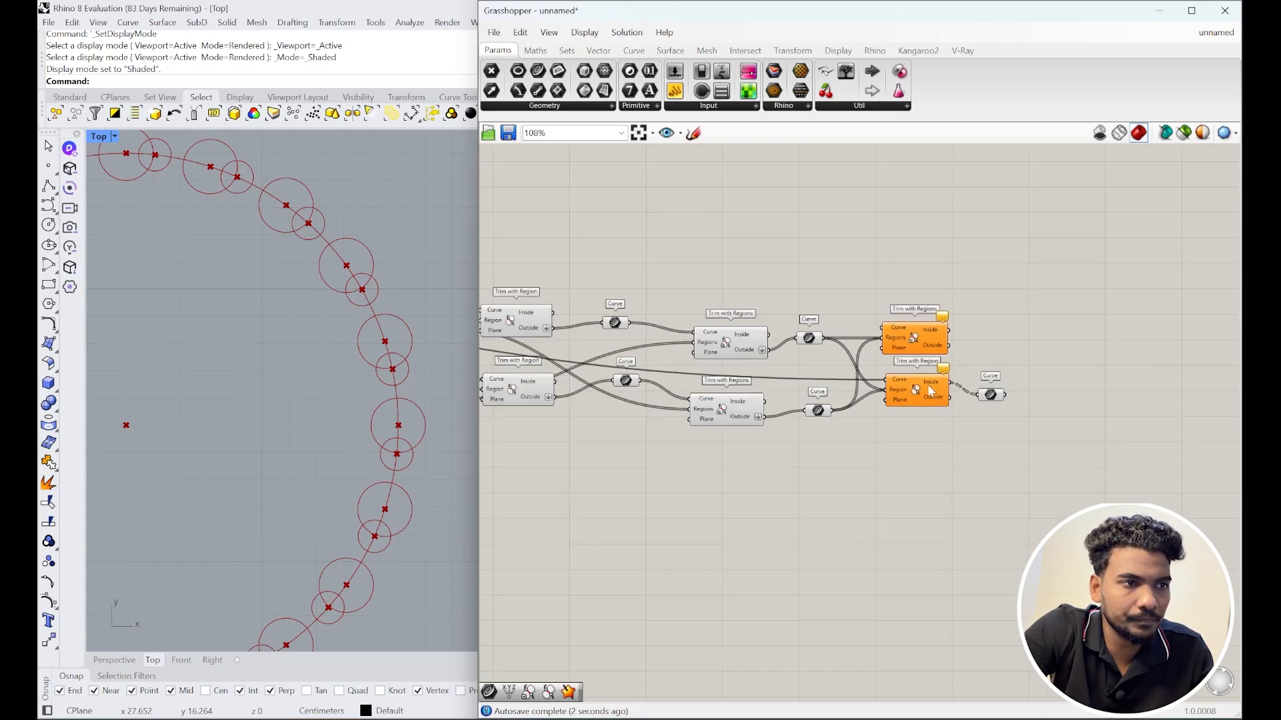
scroll(598, 386, "down", 2)
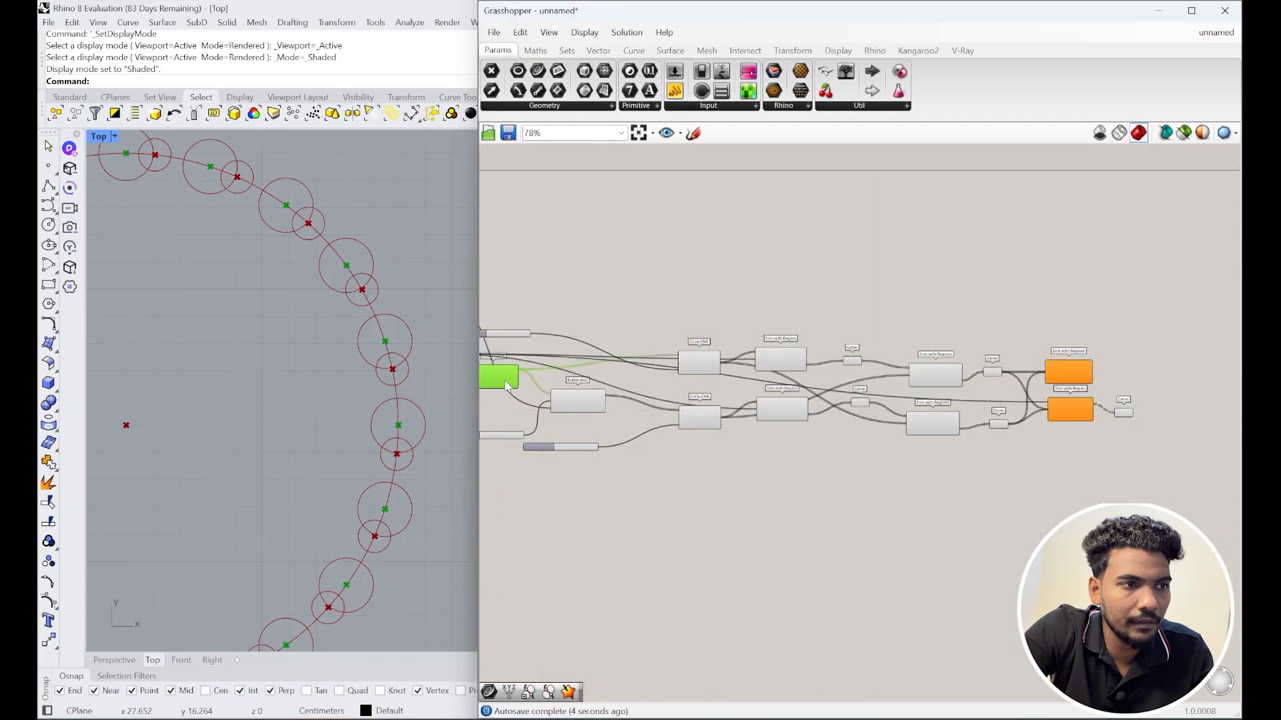
right_click_drag(595, 379, 744, 373)
scroll(639, 382, "up", 5)
scroll(644, 364, "down", 4)
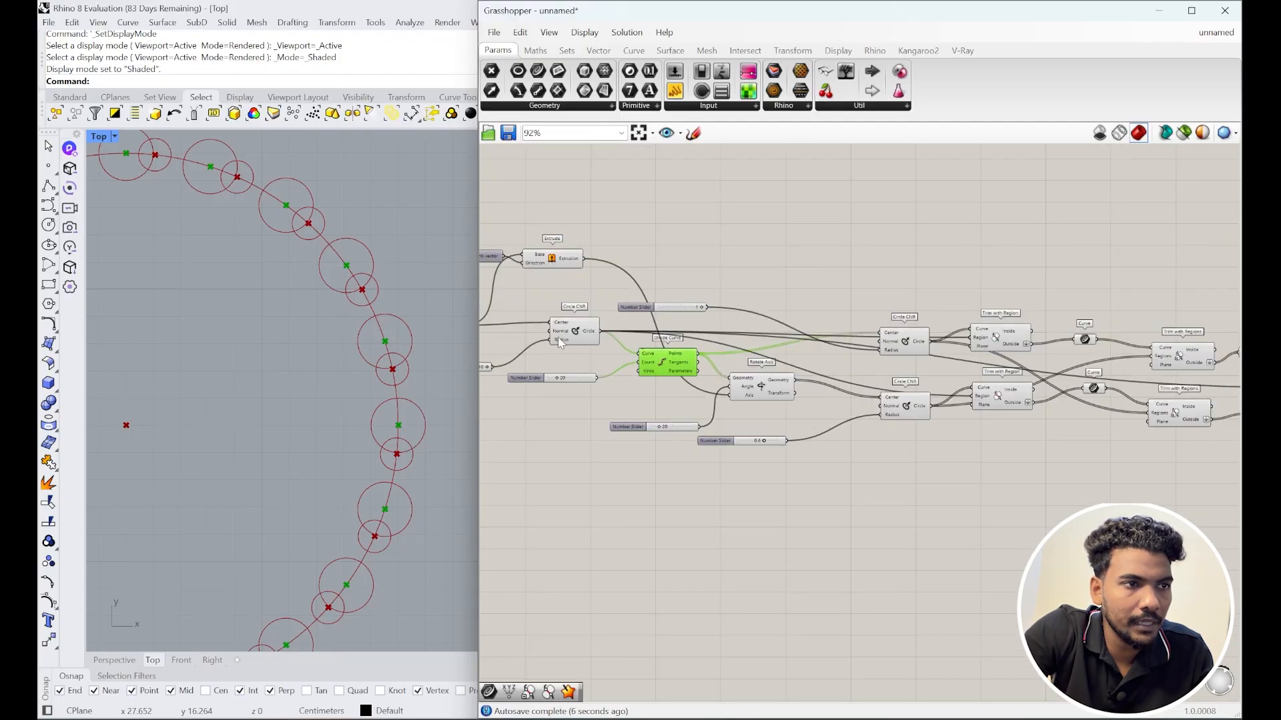
left_click(598, 336)
left_click(584, 337)
middle_click(582, 334)
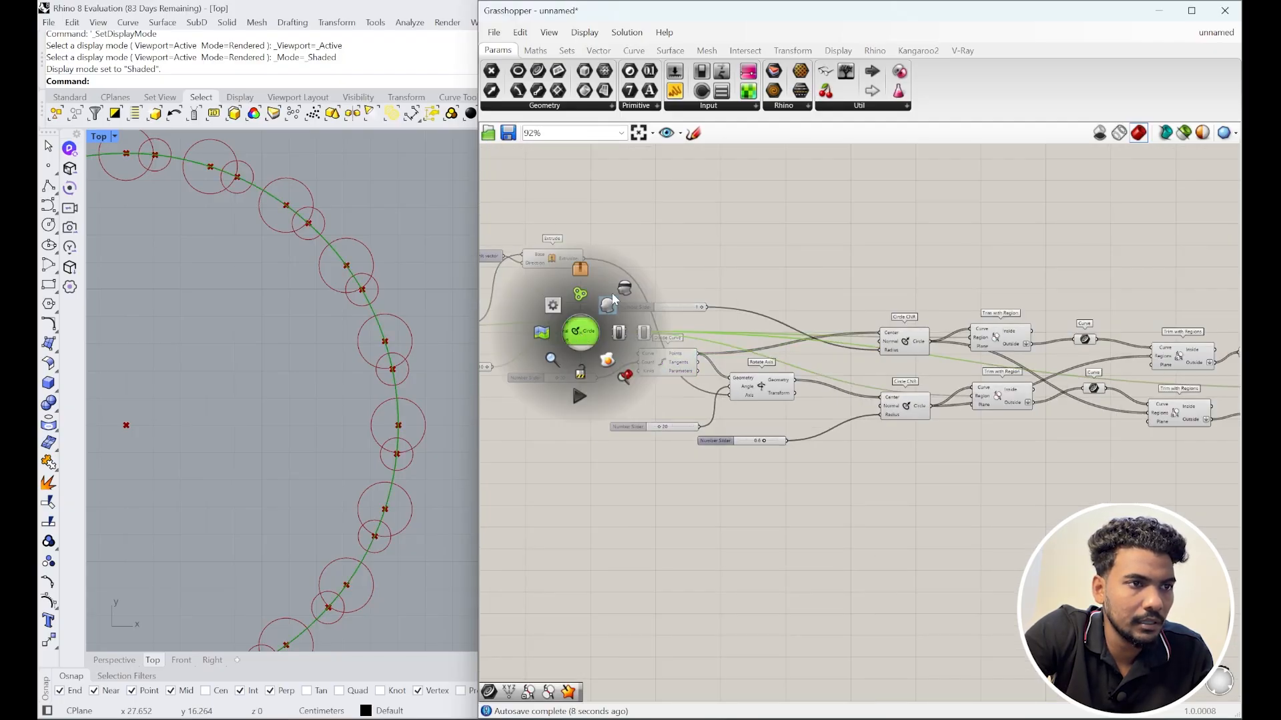
left_click(582, 298)
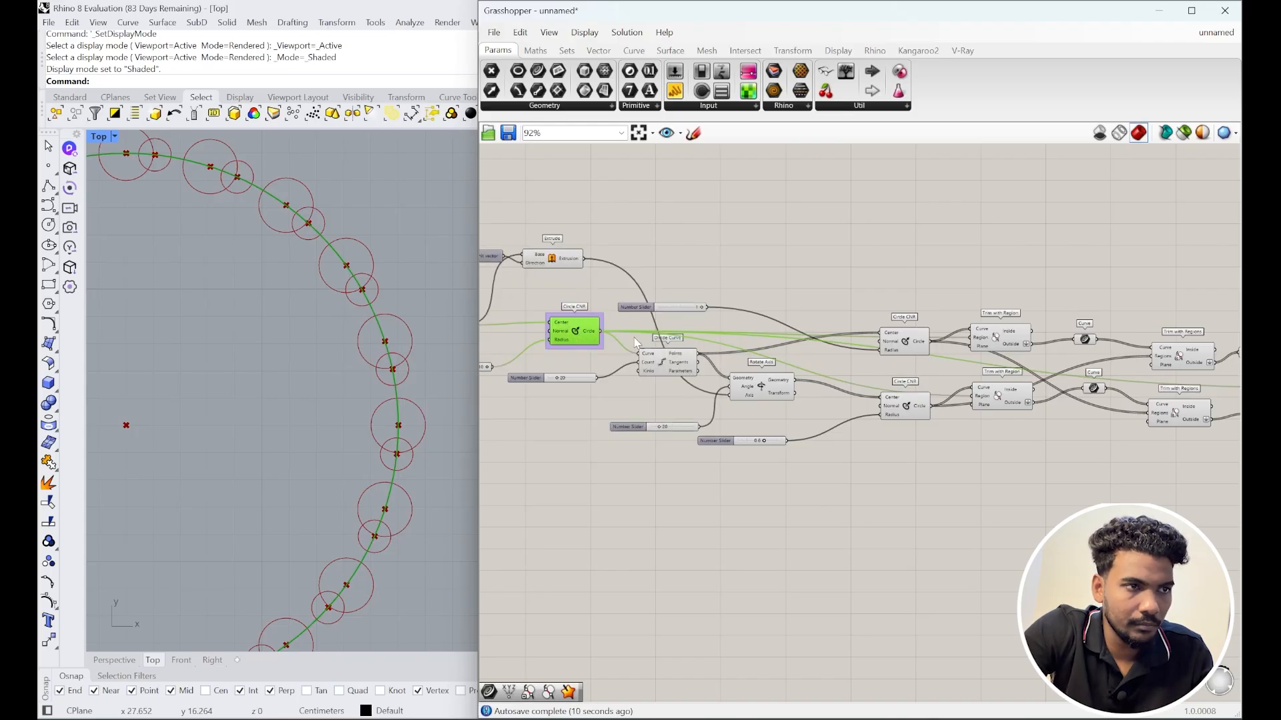
Step: Wire the Trim with Regions Inside result into the final Curve parameter and preview it
scroll(635, 343, "down", 3)
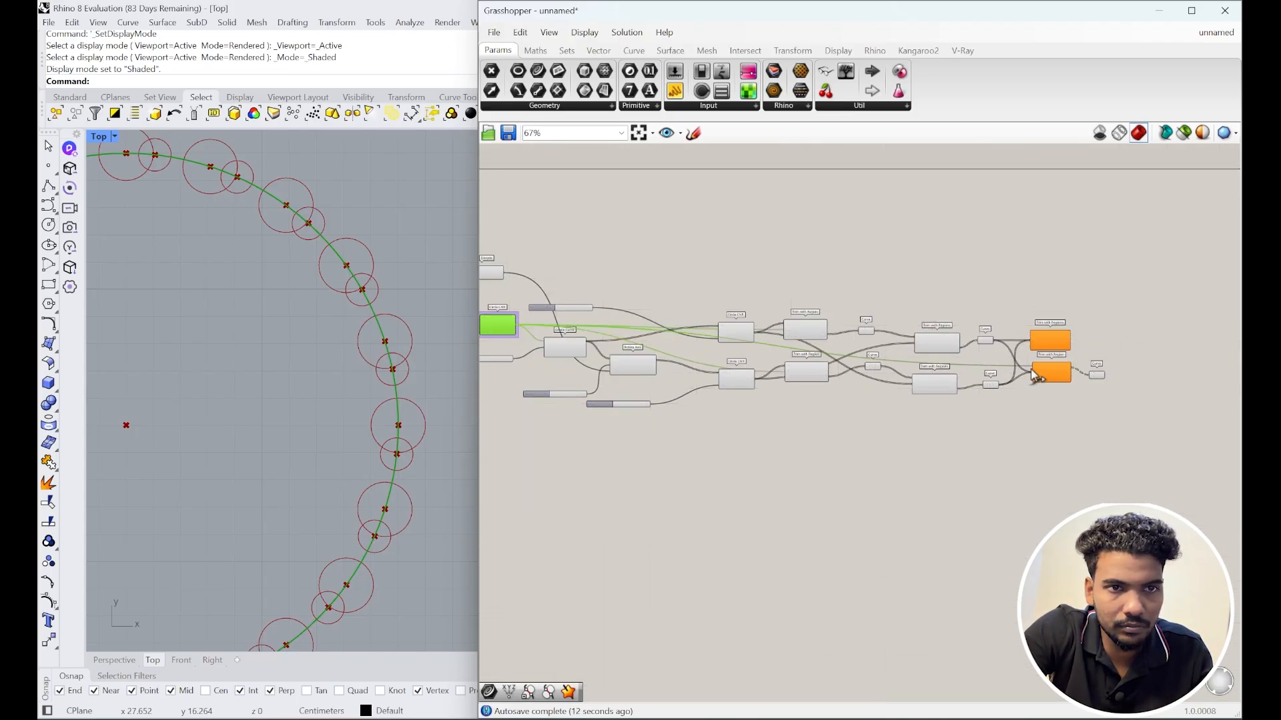
scroll(1054, 341, "up", 2)
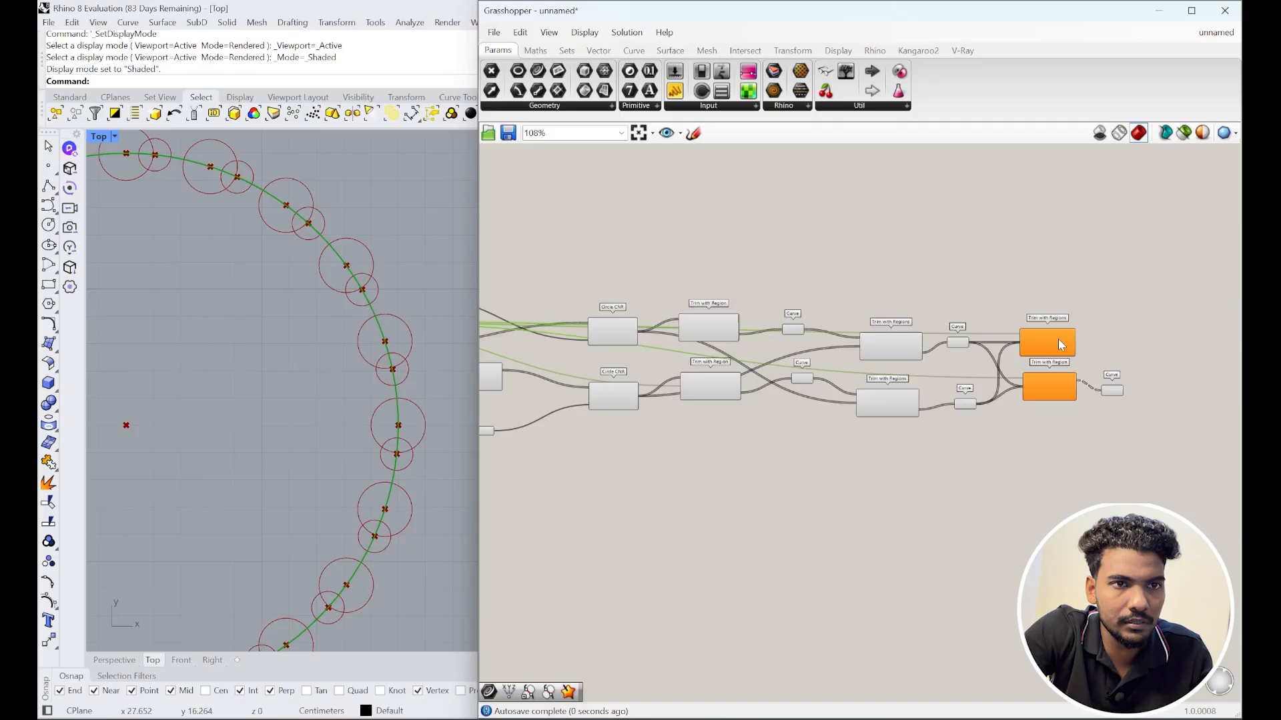
scroll(1061, 344, "up", 3)
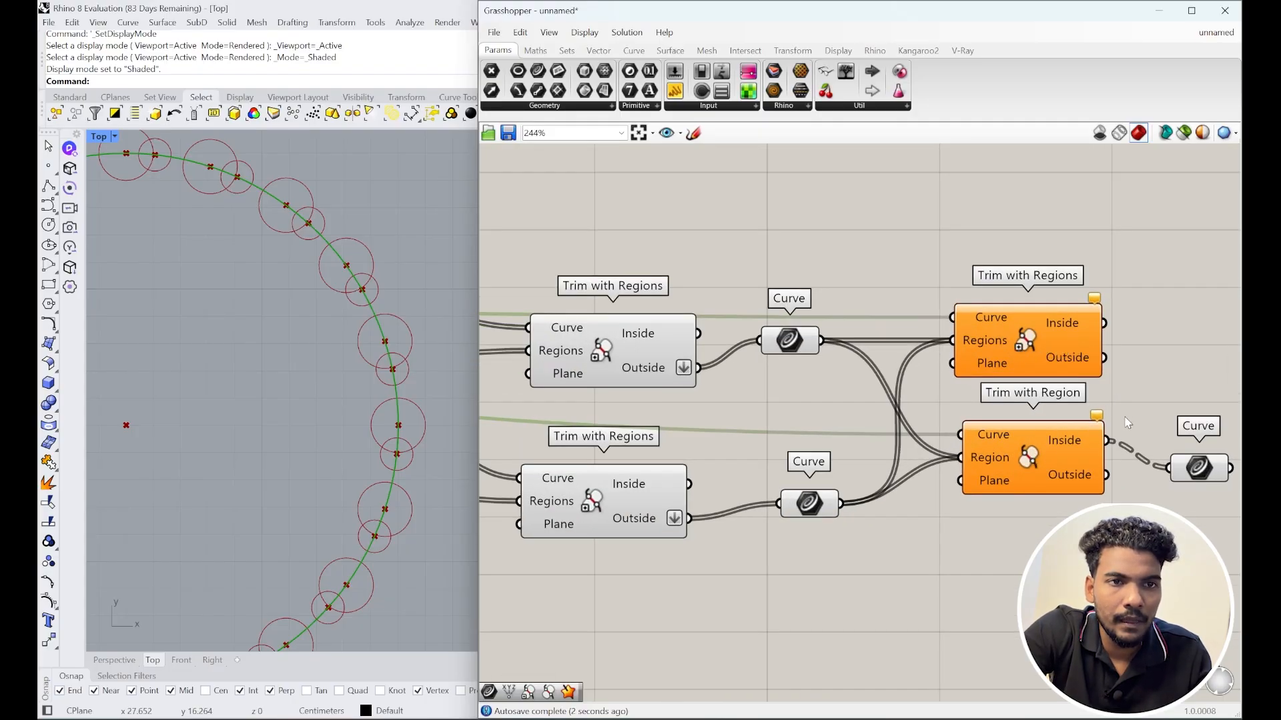
right_click_drag(1128, 422, 1036, 396)
left_click_drag(1077, 414, 1100, 439)
left_click(1111, 445)
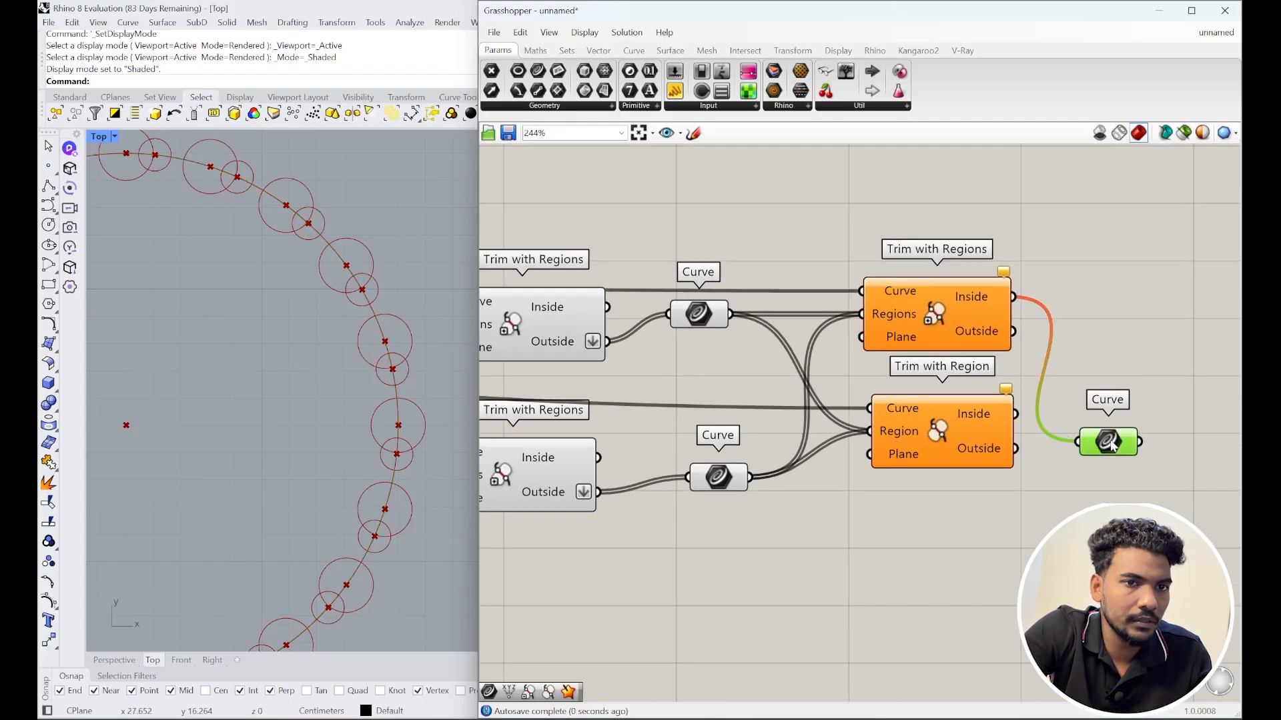
Step: Reposition the Trim with Regions component and preview the circles in the upper and lower Curve params
left_click_drag(912, 326, 932, 305)
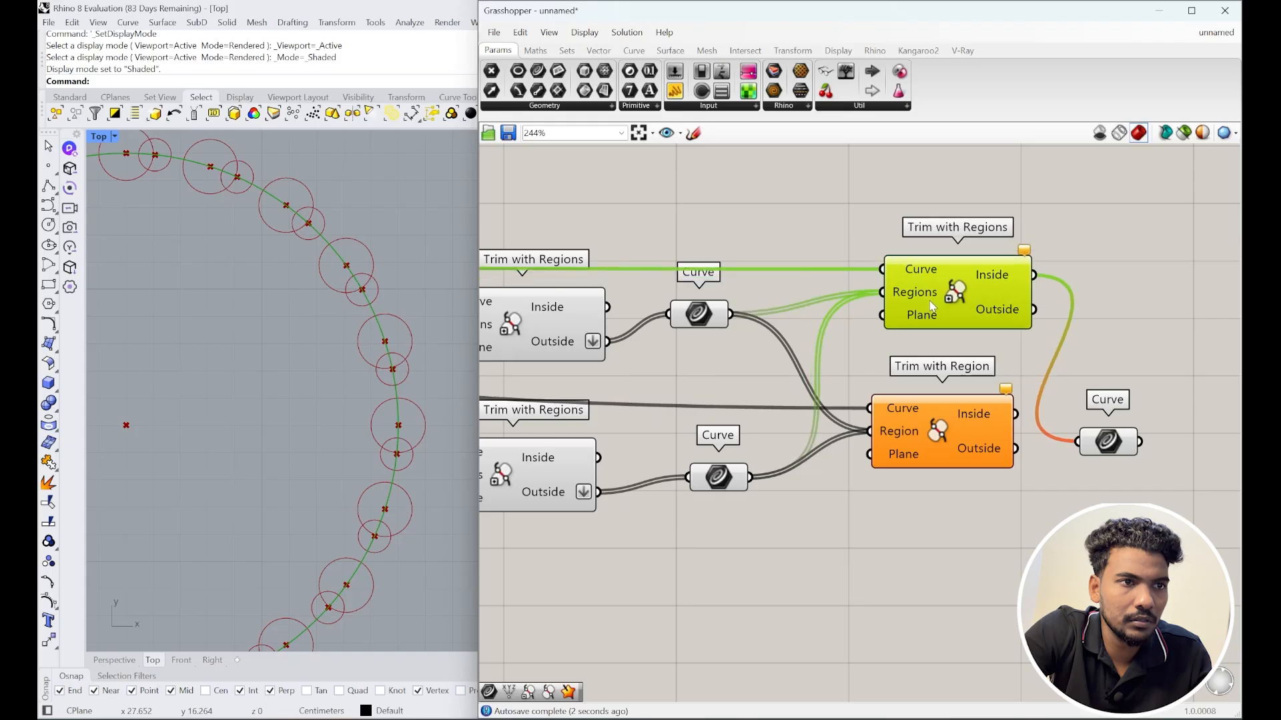
scroll(994, 311, "down", 3)
right_click_drag(948, 316, 1078, 347)
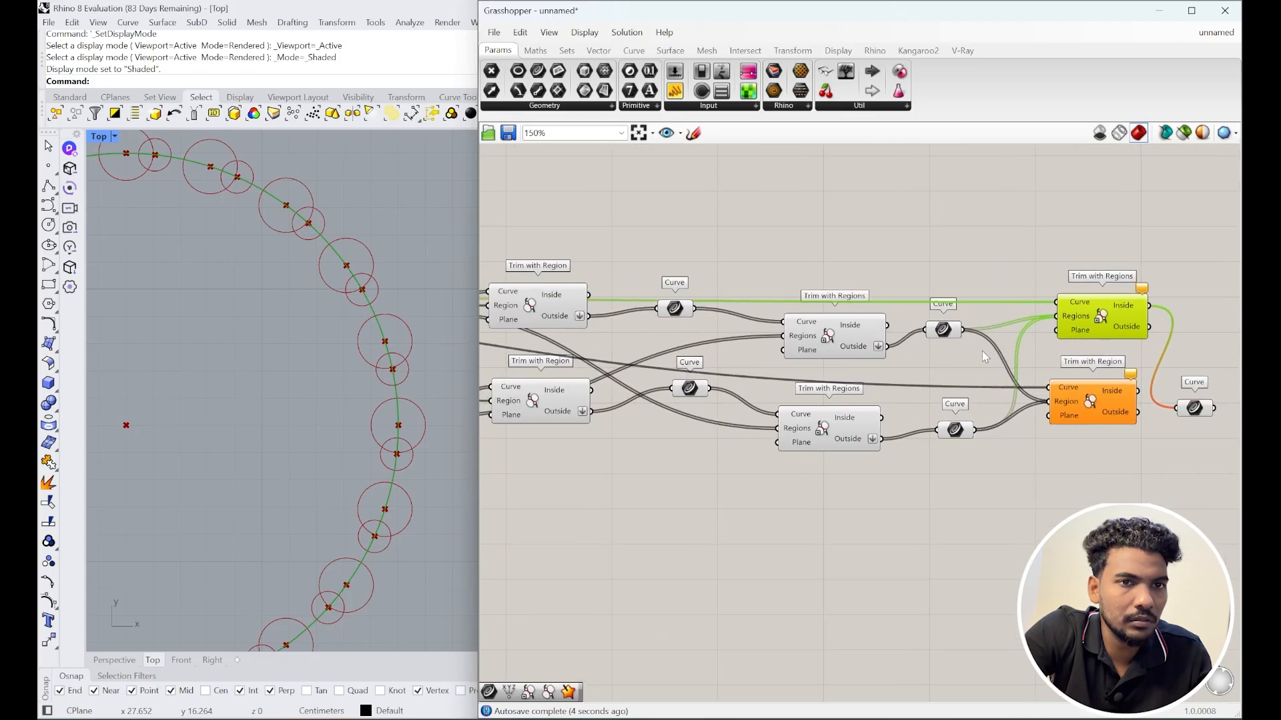
left_click(946, 331)
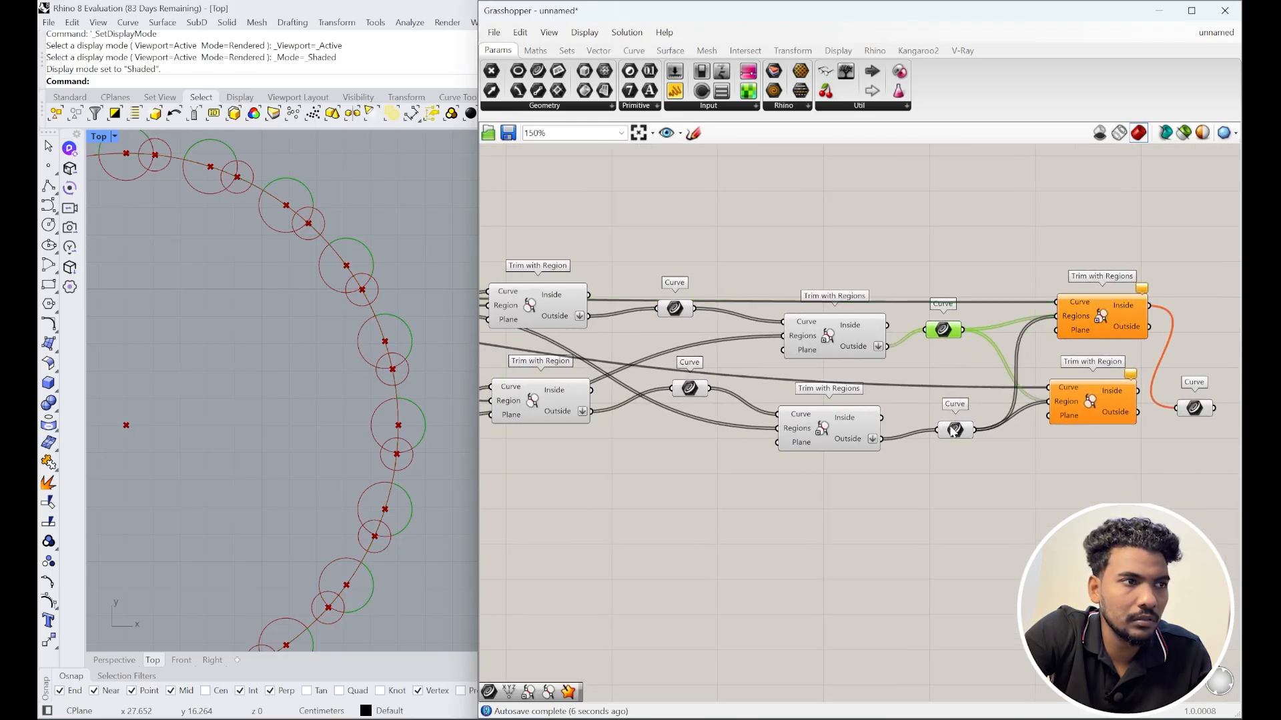
left_click(954, 430)
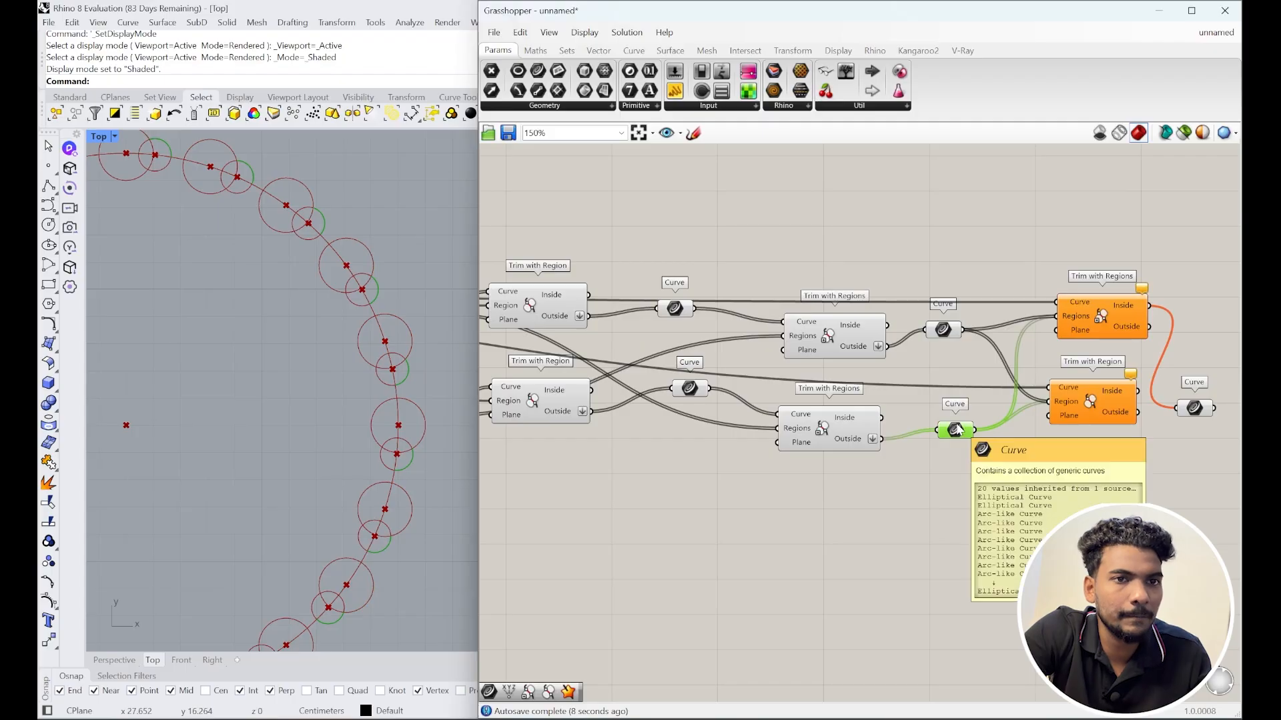
left_click_drag(1103, 319, 1103, 313)
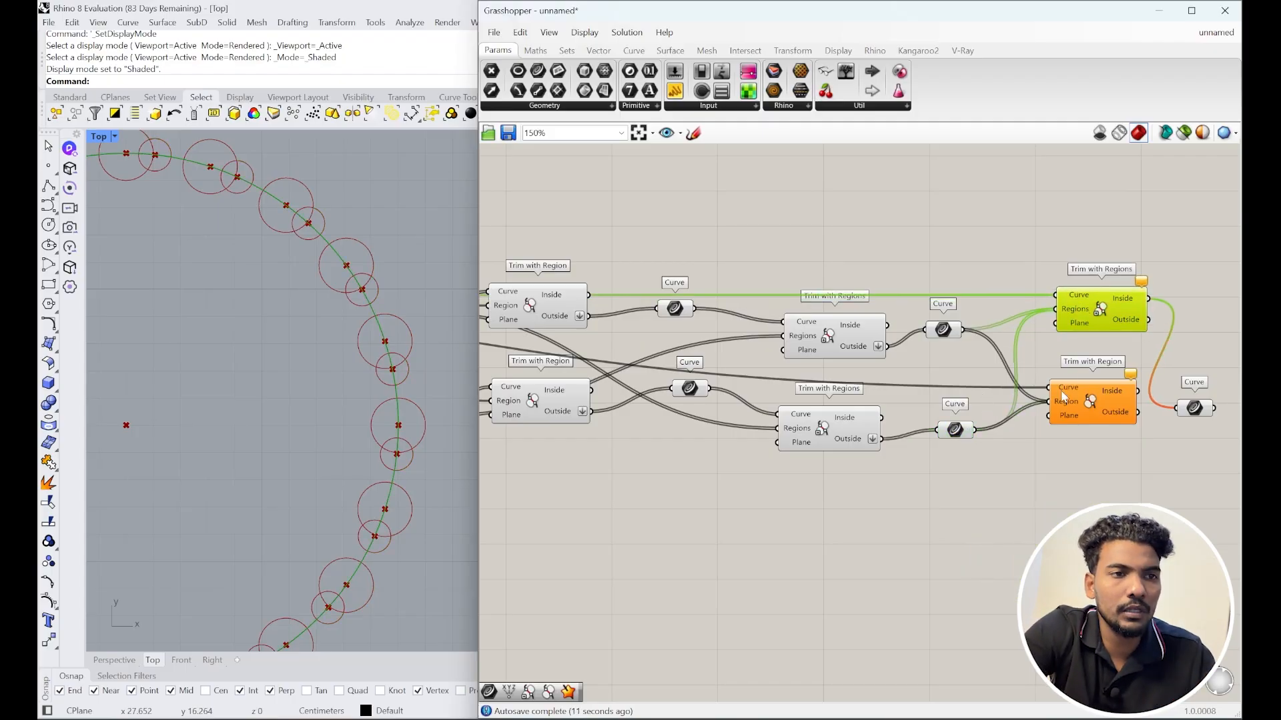
left_click(944, 330)
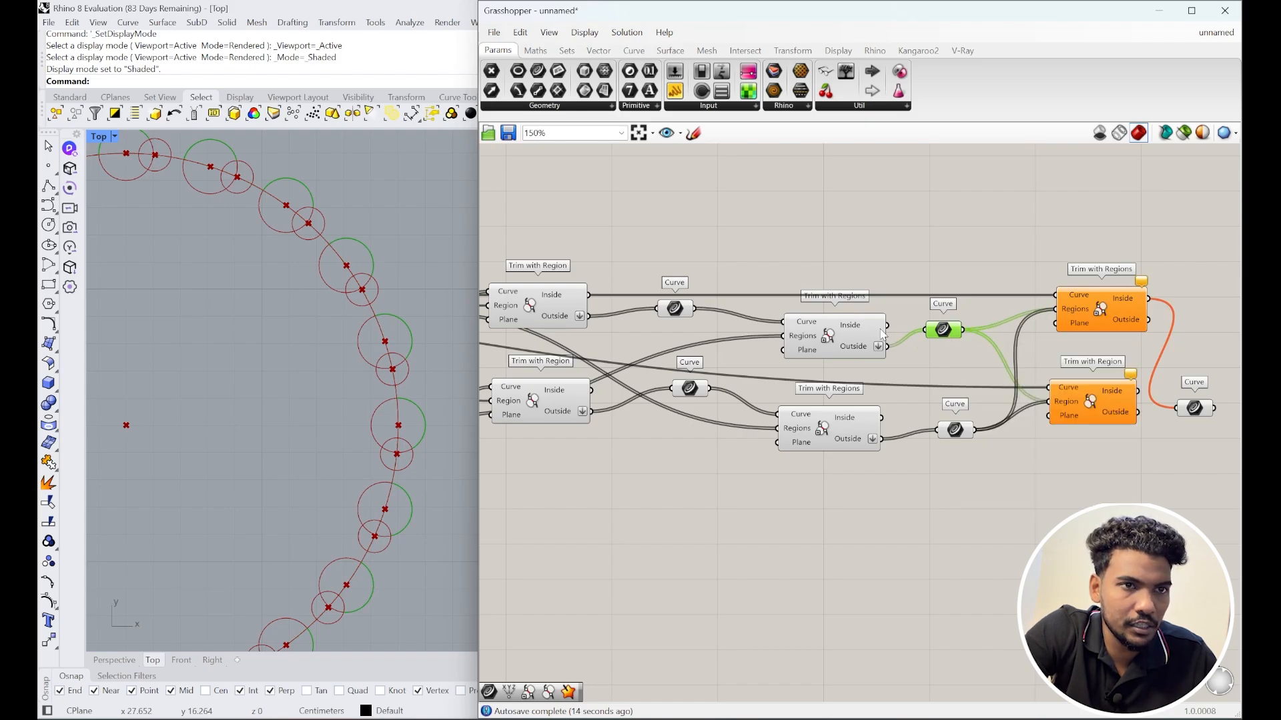
Step: Wire both the lower and upper Circle CNR circles into the Trim with Regions regions
scroll(1057, 373, "down", 2)
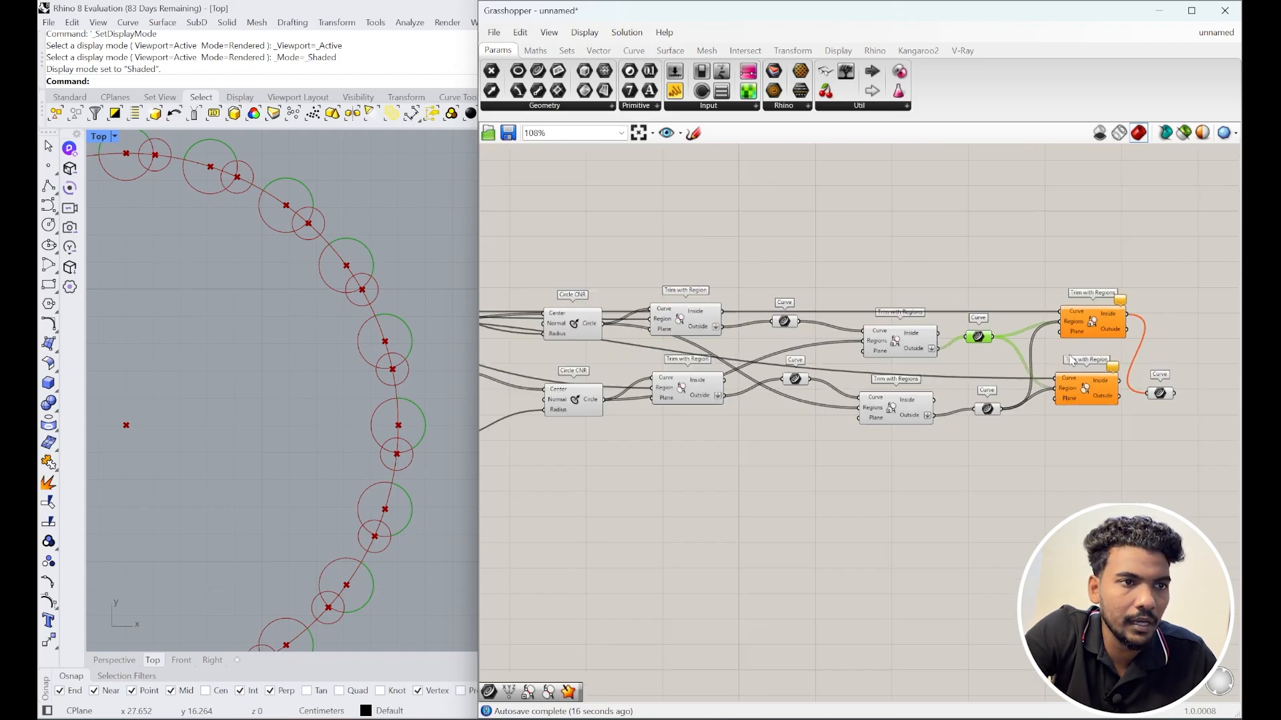
right_click_drag(719, 360, 767, 359)
scroll(767, 359, "up", 1)
left_click(605, 320)
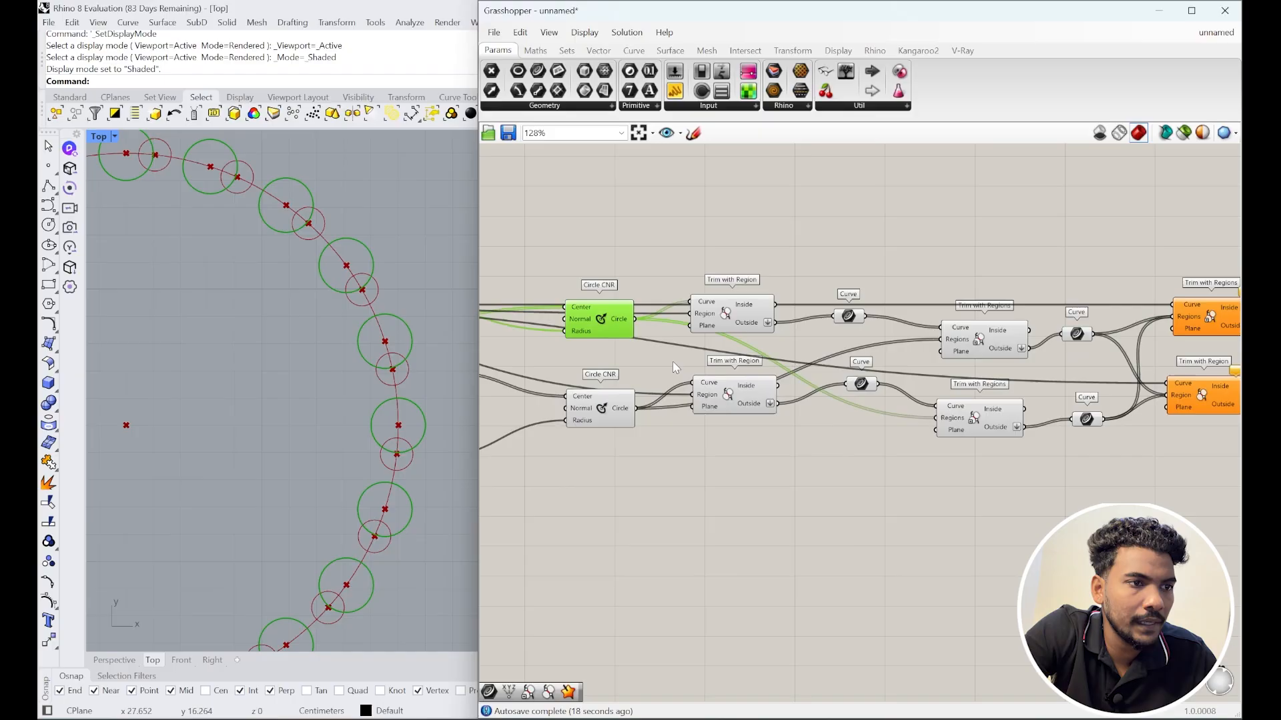
left_click(617, 408, "shift")
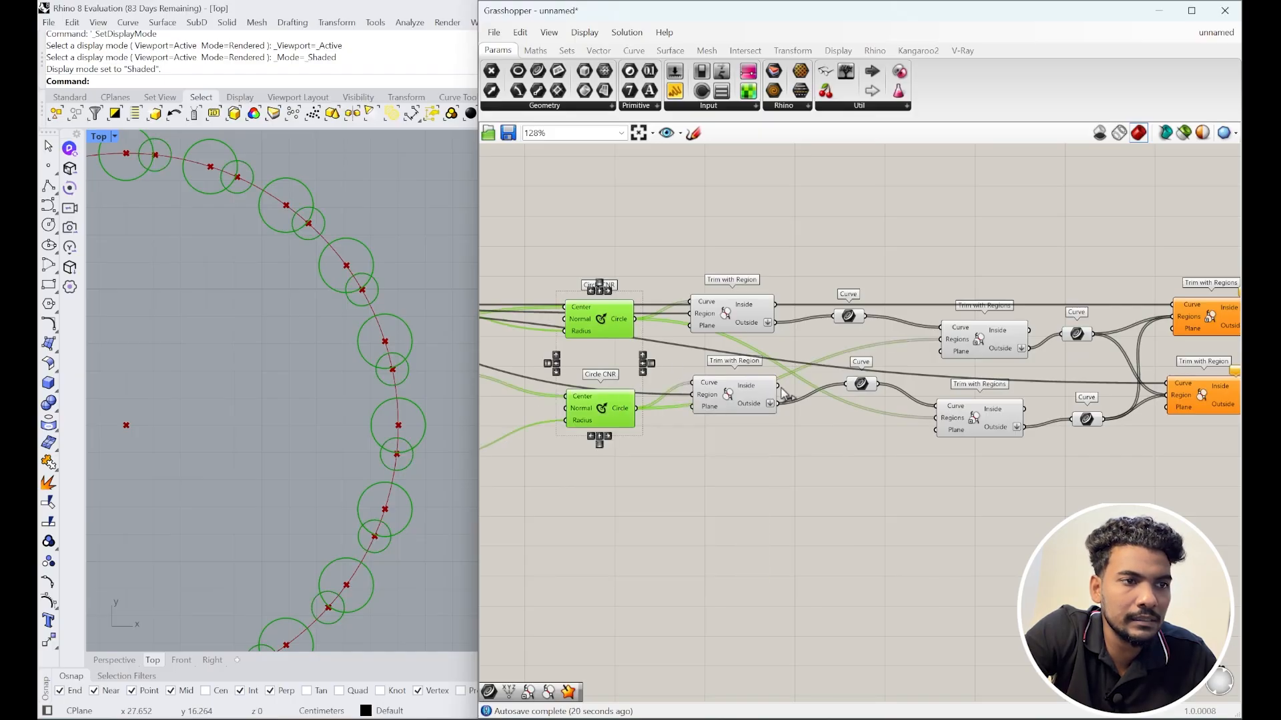
scroll(675, 394, "down", 1)
left_click(668, 478)
left_click_drag(584, 394, 1043, 317)
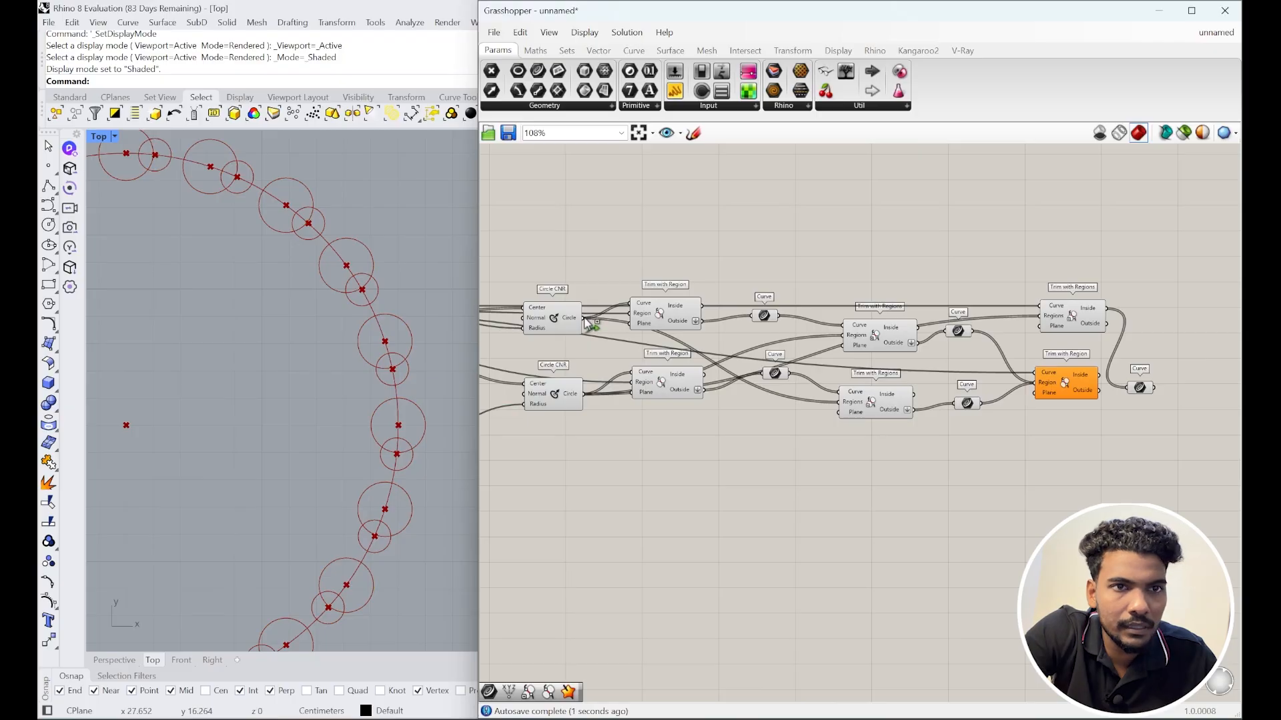
left_click_drag(587, 323, 1053, 324)
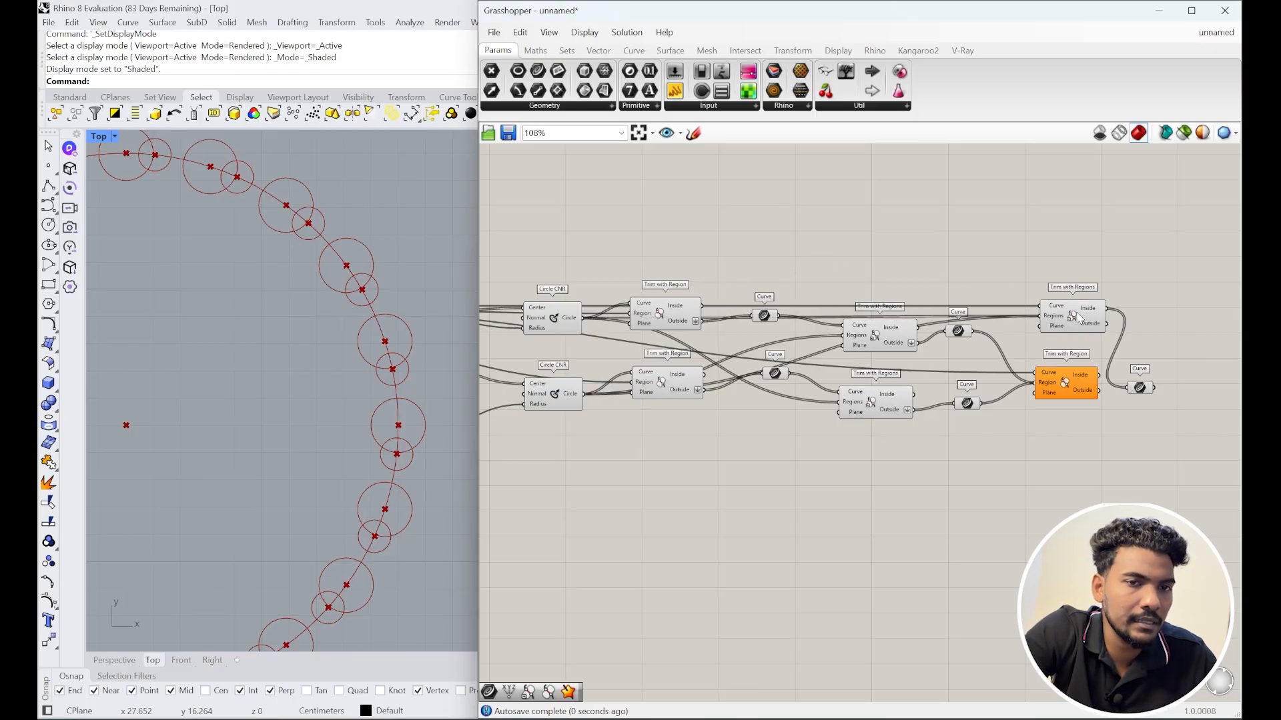
Step: Check the trim and final Curve results, then delete the redundant trim component
left_click(1082, 321)
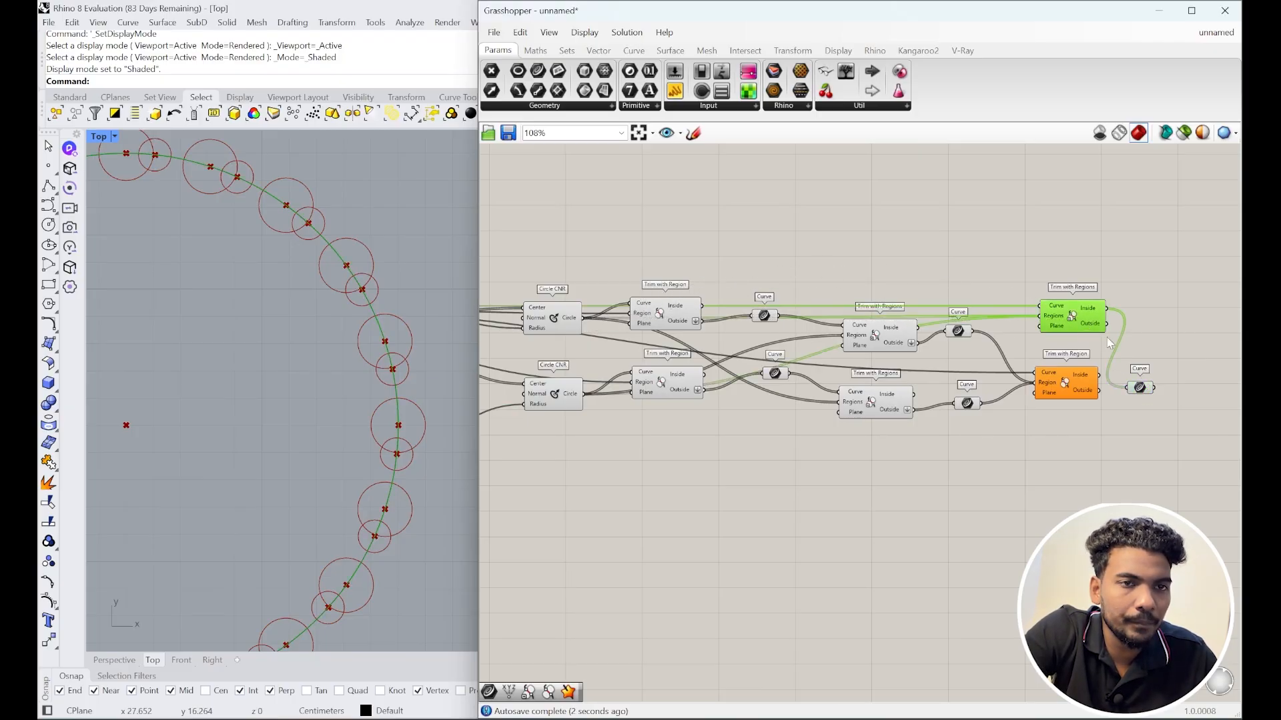
scroll(1073, 334, "up", 3)
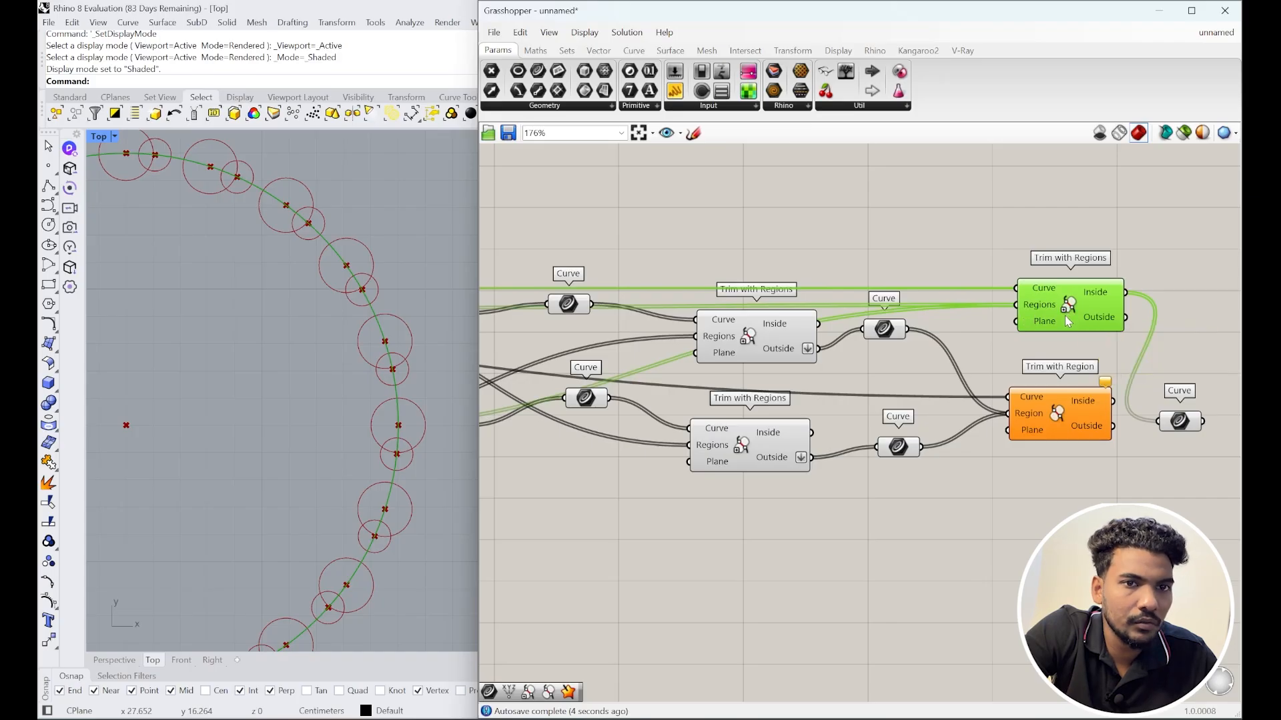
left_click(1181, 422)
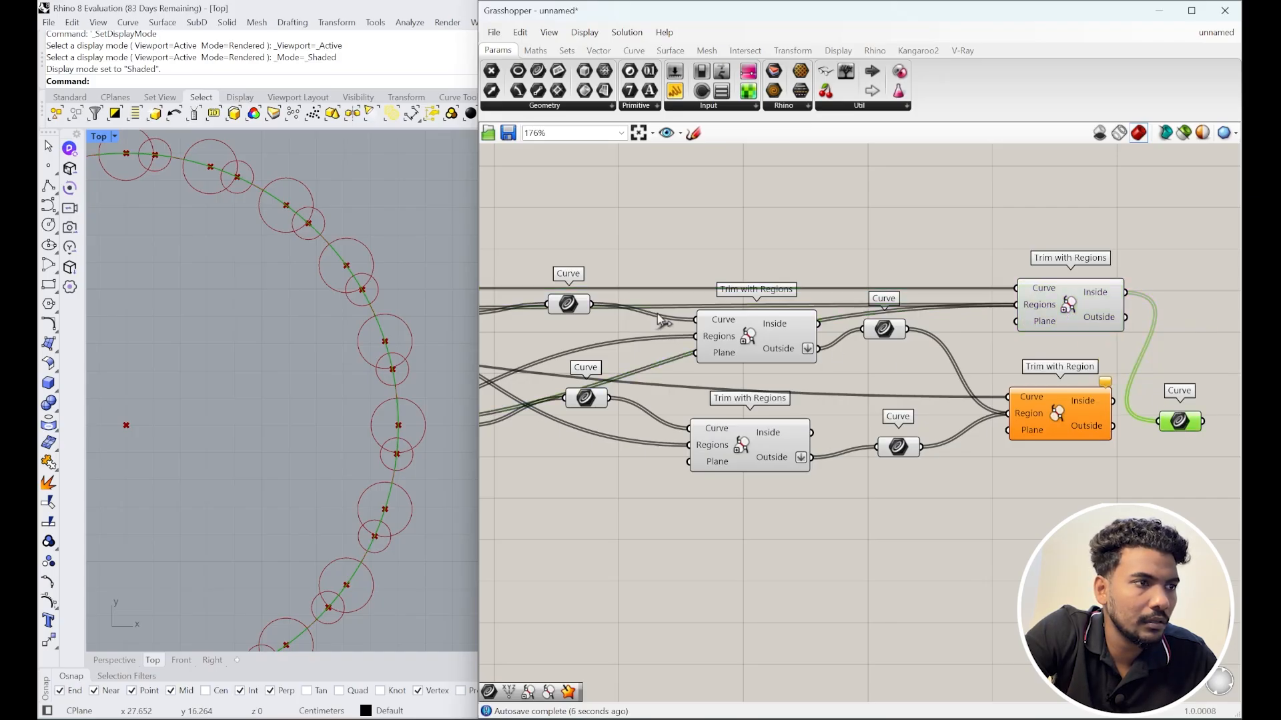
scroll(894, 370, "down", 2)
left_click(1006, 406)
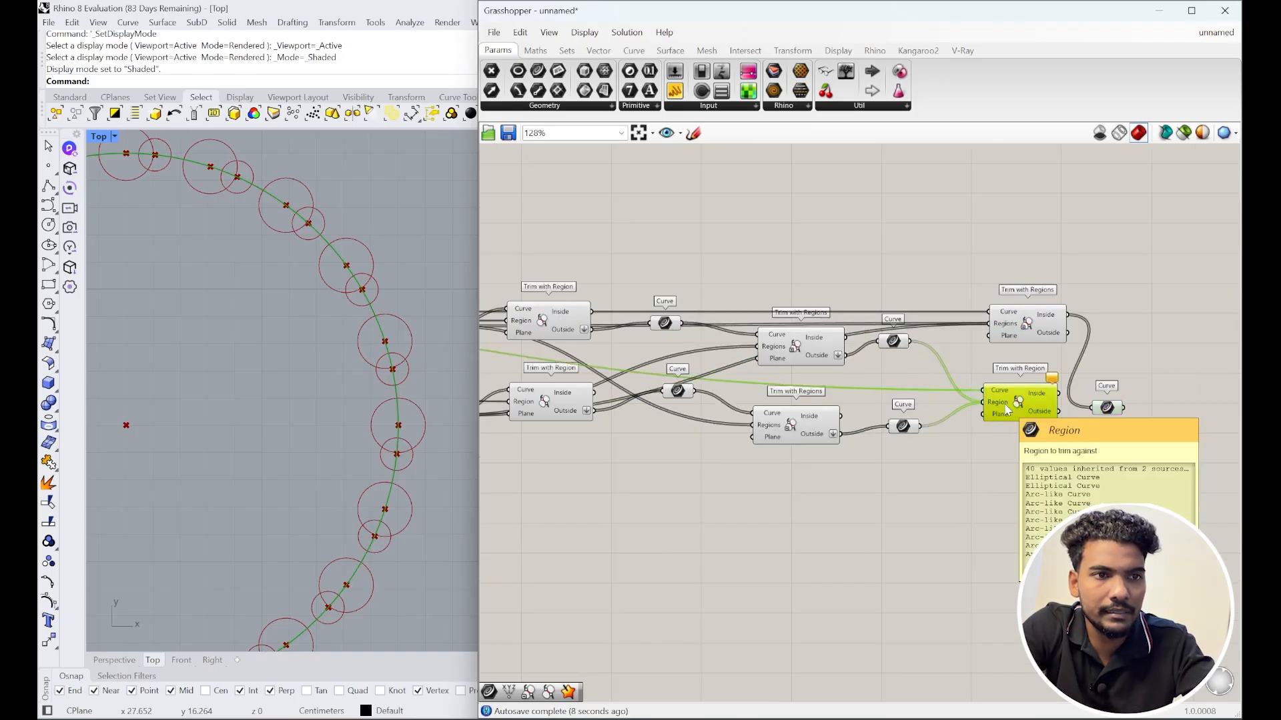
key("Delete")
Step: Move the Curve params beside the last trim and feed the Outside result into one
scroll(894, 364, "up", 1)
left_click_drag(897, 341, 912, 373)
right_click_drag(1100, 395, 990, 366)
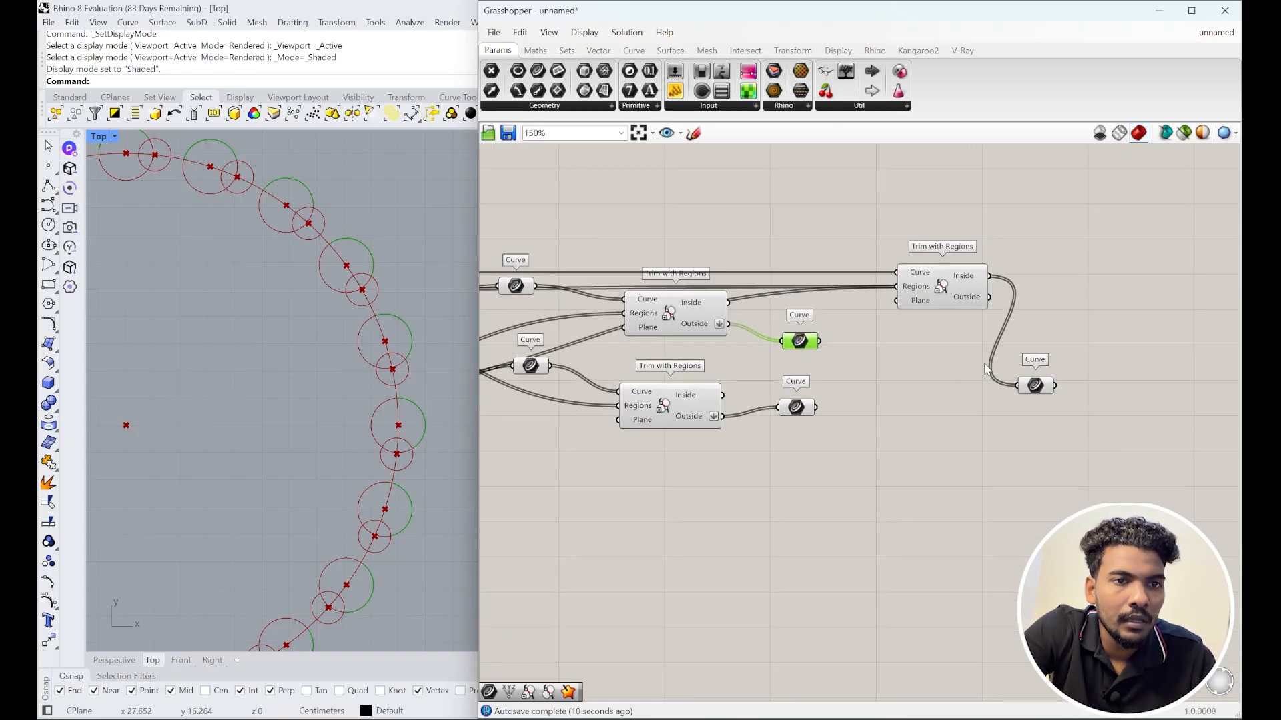
scroll(1041, 379, "up", 2)
left_click_drag(1029, 399, 1047, 278)
scroll(951, 257, "up", 1)
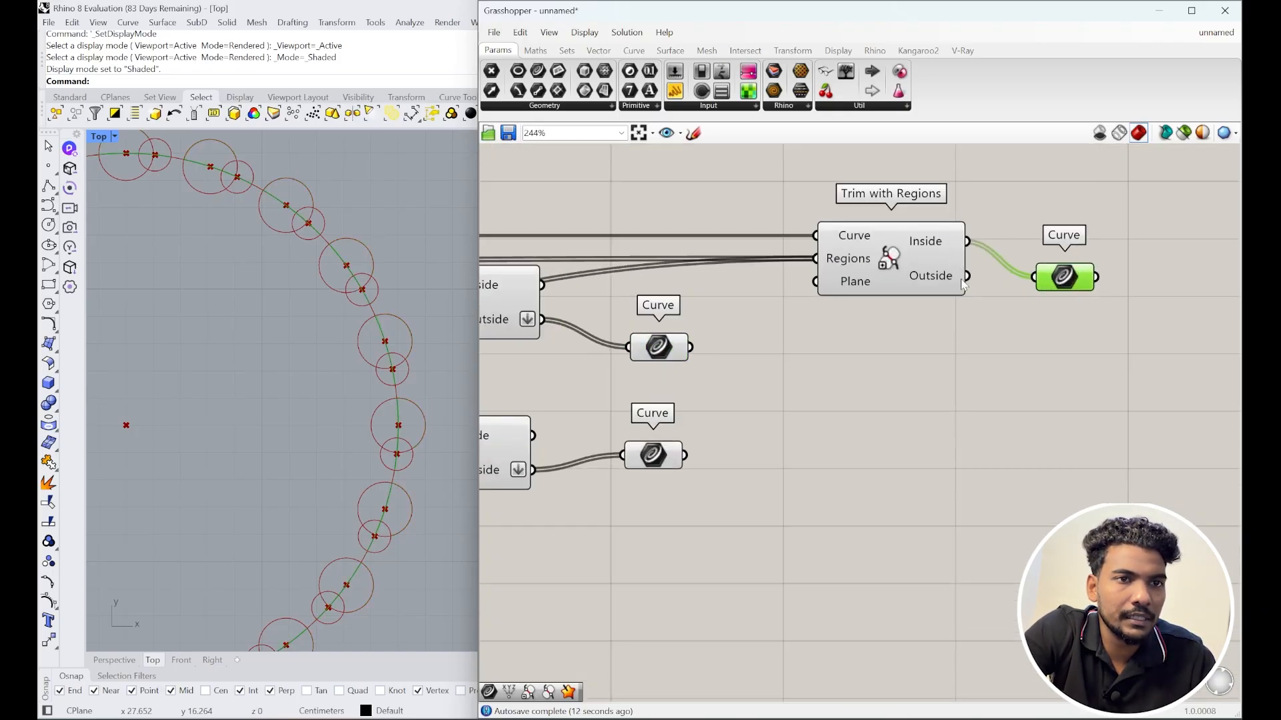
left_click_drag(966, 276, 1034, 278)
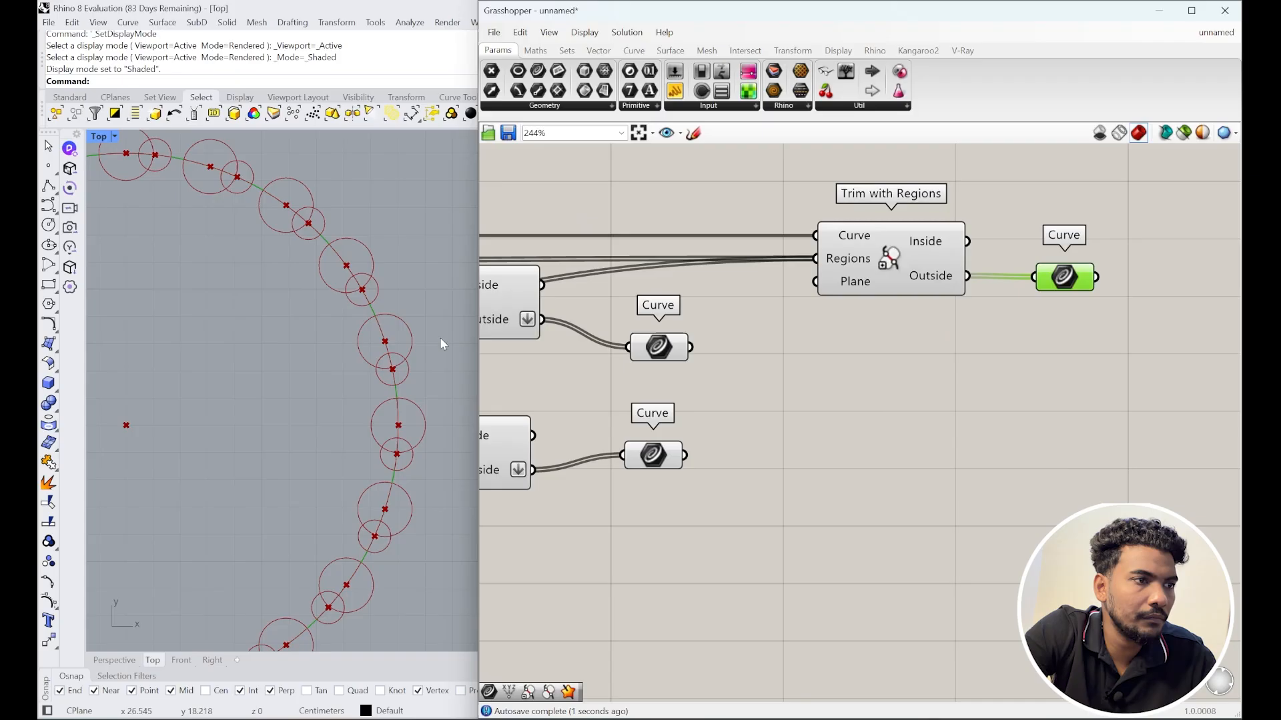
scroll(425, 322, "up", 5)
Step: Line up the three trimmed Curve params in a single column
scroll(720, 373, "down", 3)
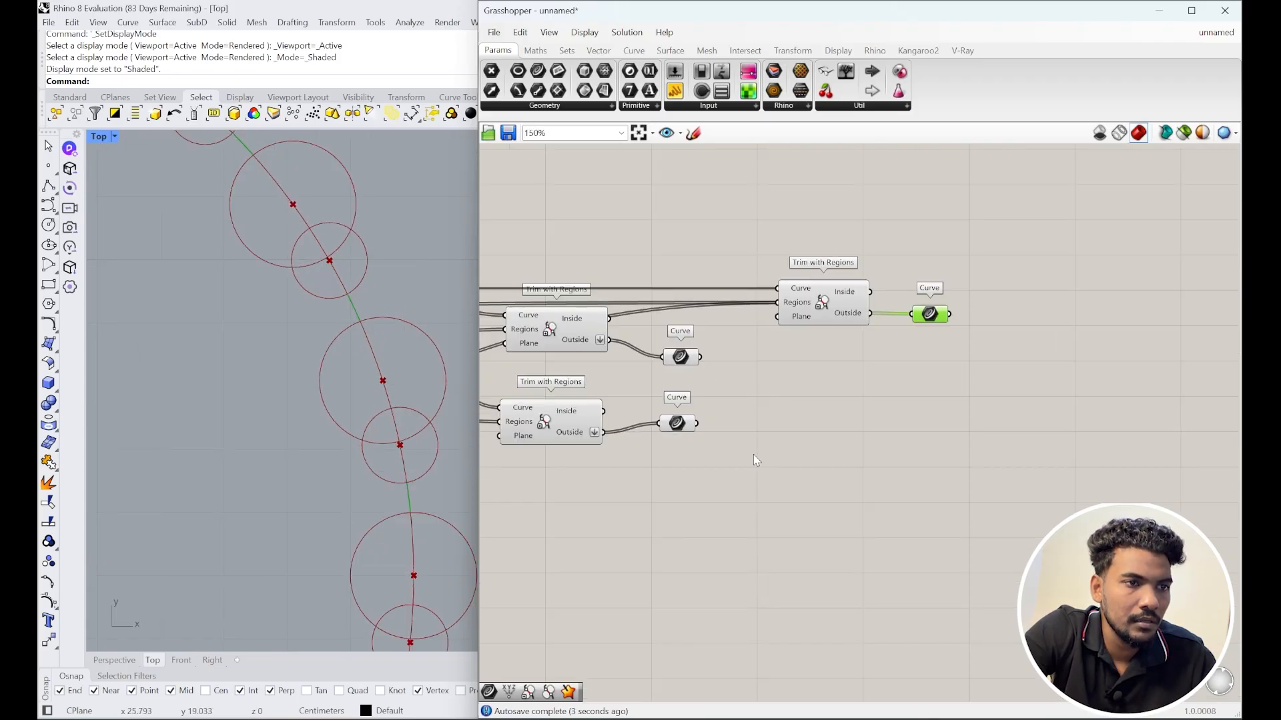
left_click_drag(726, 453, 657, 322)
left_click_drag(700, 357, 916, 379)
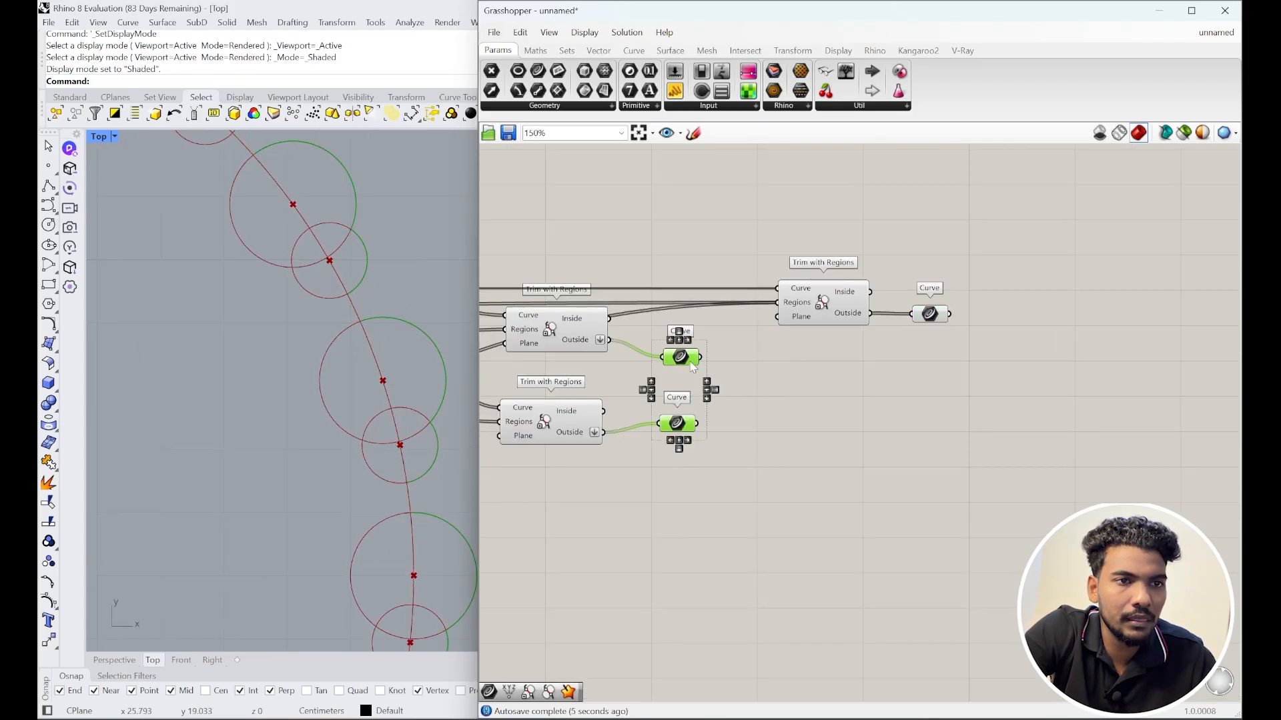
left_click_drag(696, 365, 948, 374)
left_click_drag(978, 475, 914, 241)
scroll(411, 347, "down", 8)
scroll(930, 368, "up", 1)
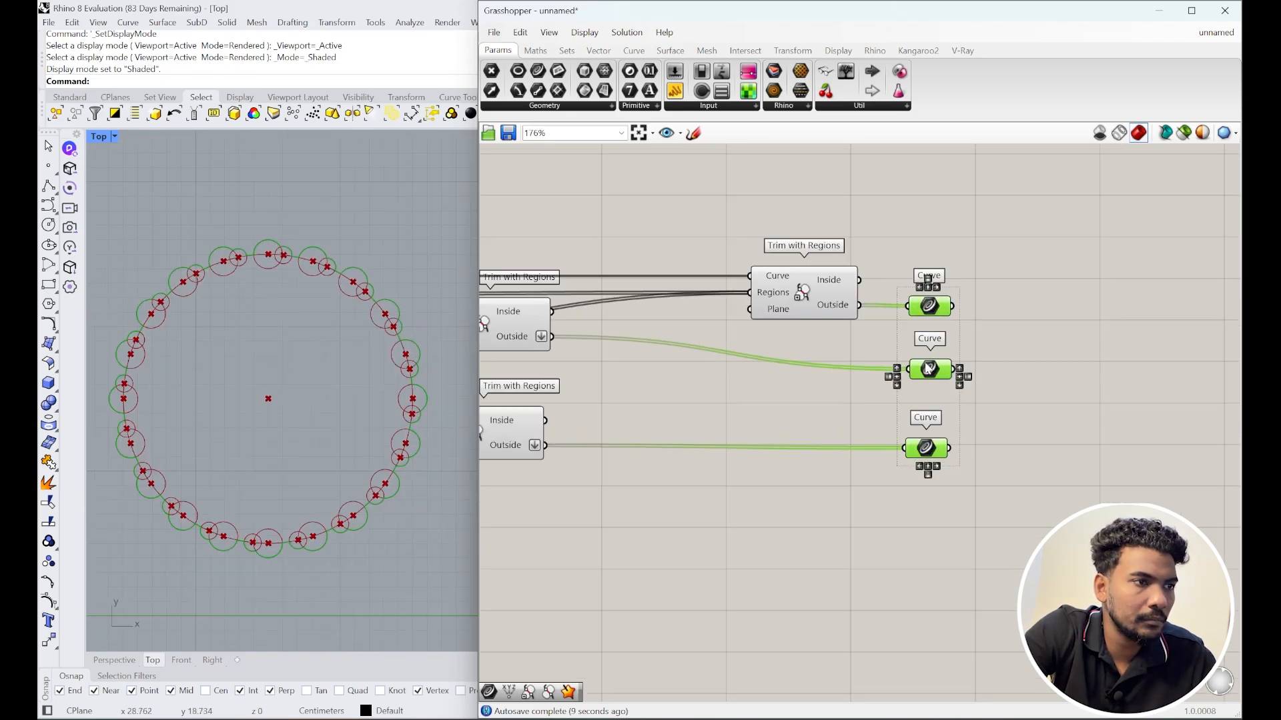
scroll(427, 314, "up", 4)
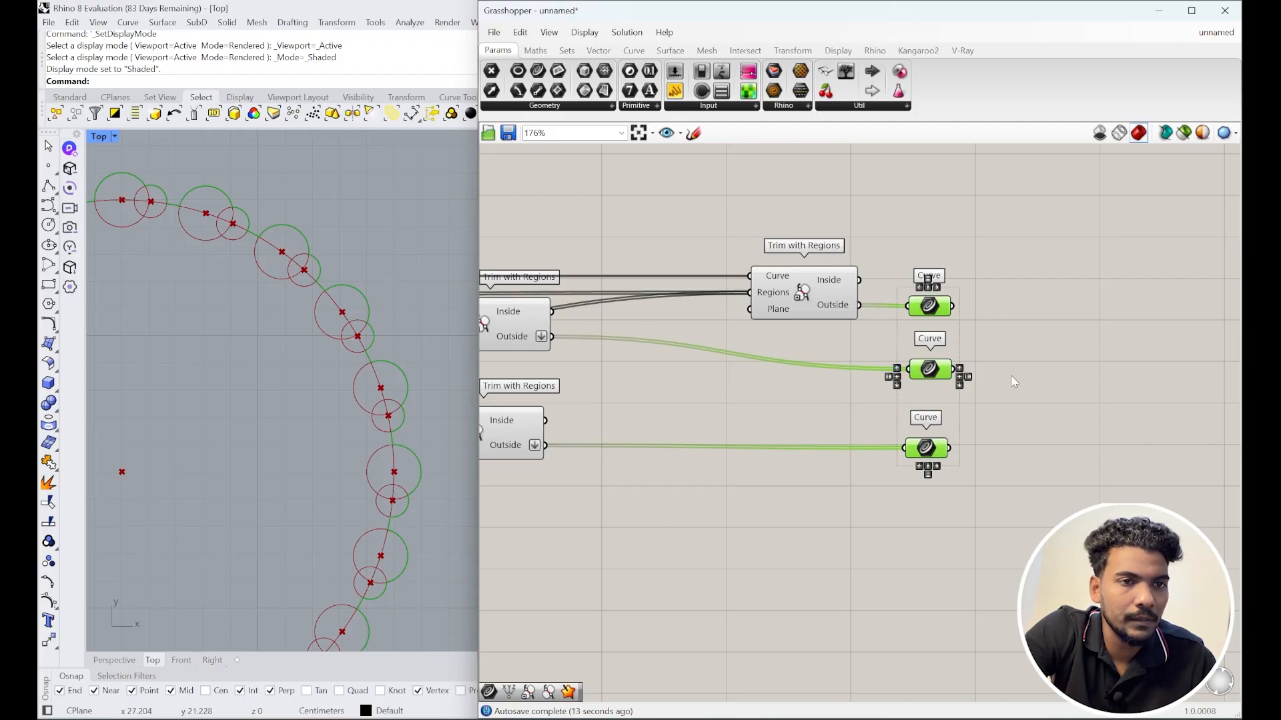
scroll(1011, 380, "down", 6)
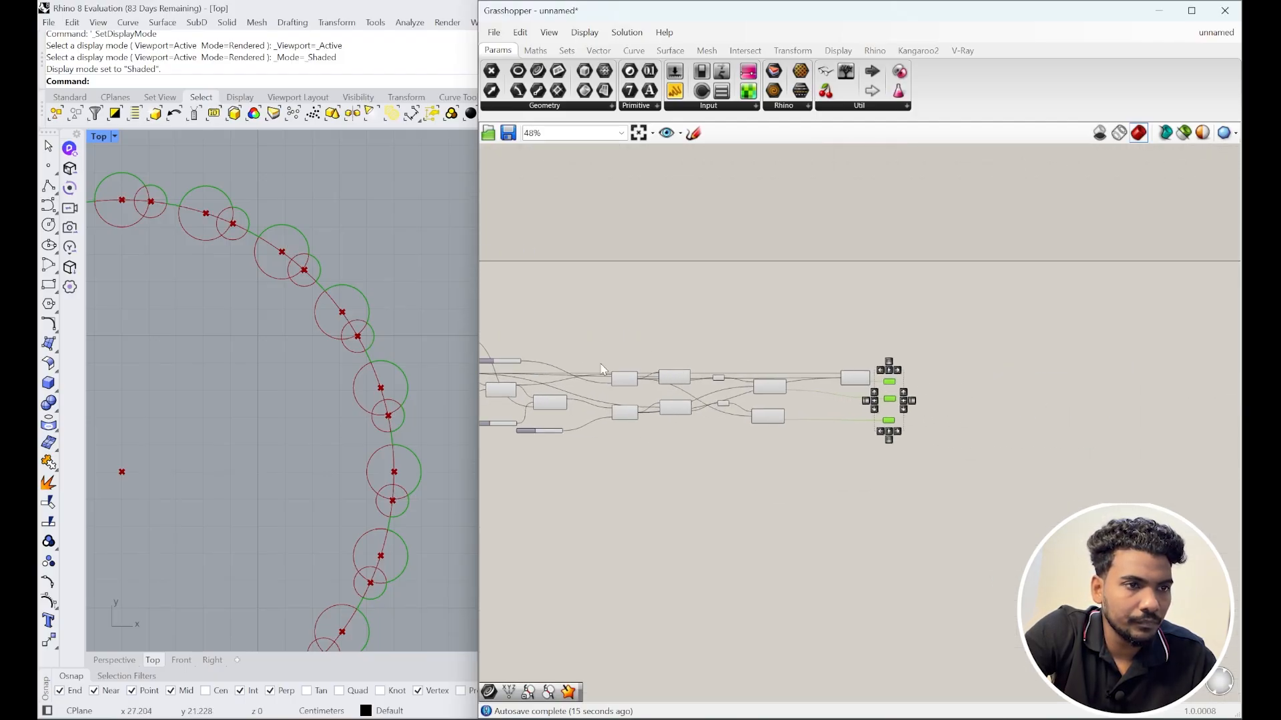
scroll(934, 408, "up", 4)
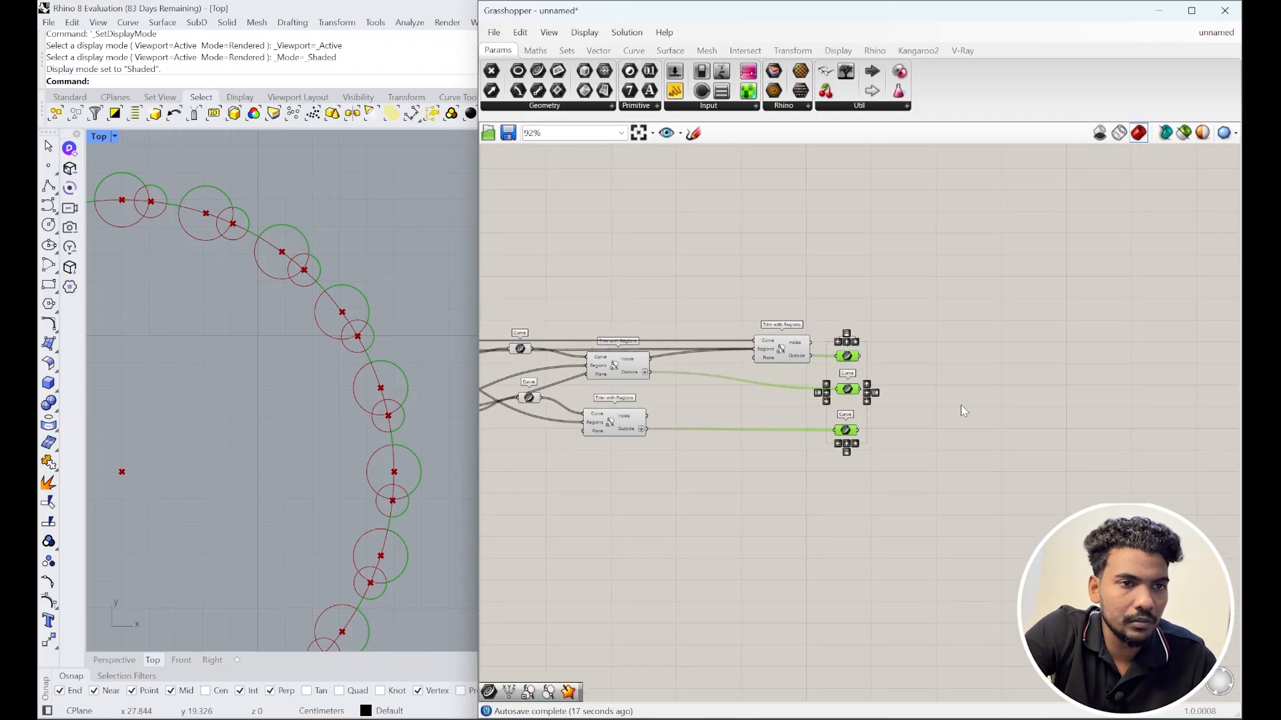
scroll(776, 380, "up", 1)
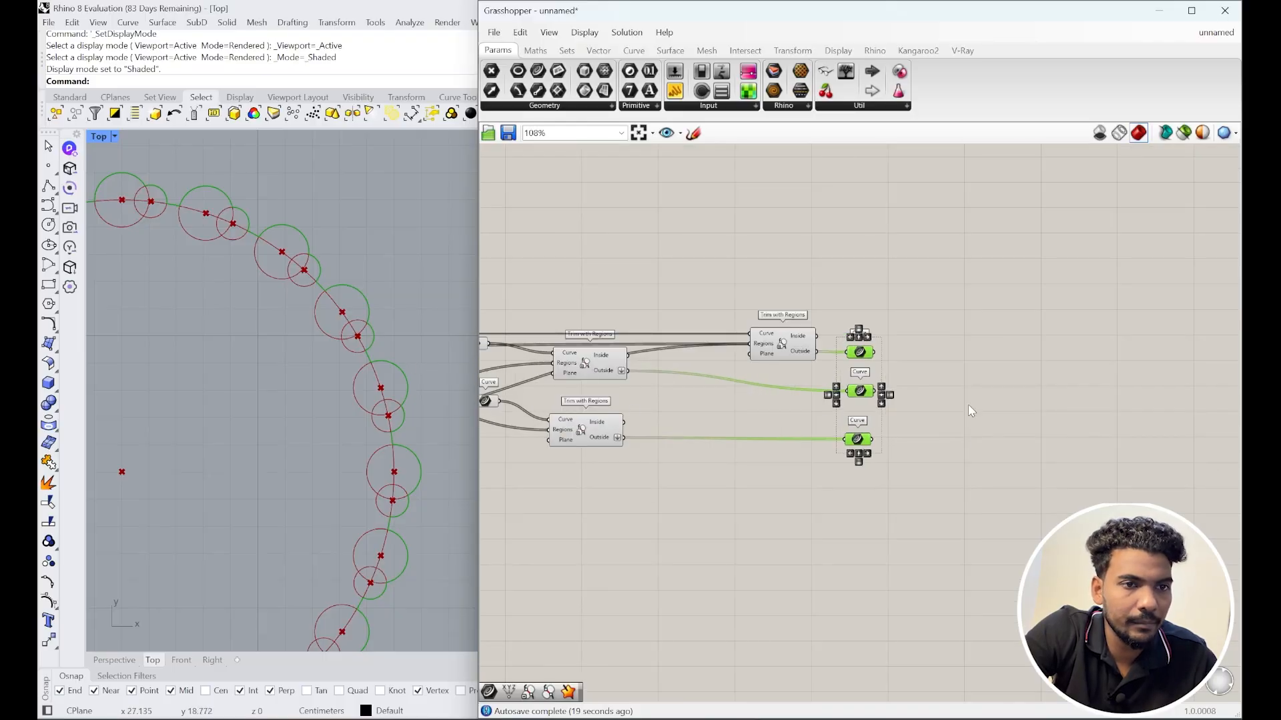
Step: Add a Merge component via 'merg' and wire the three Curve params into D1–D3
double_click(917, 402)
type("me")
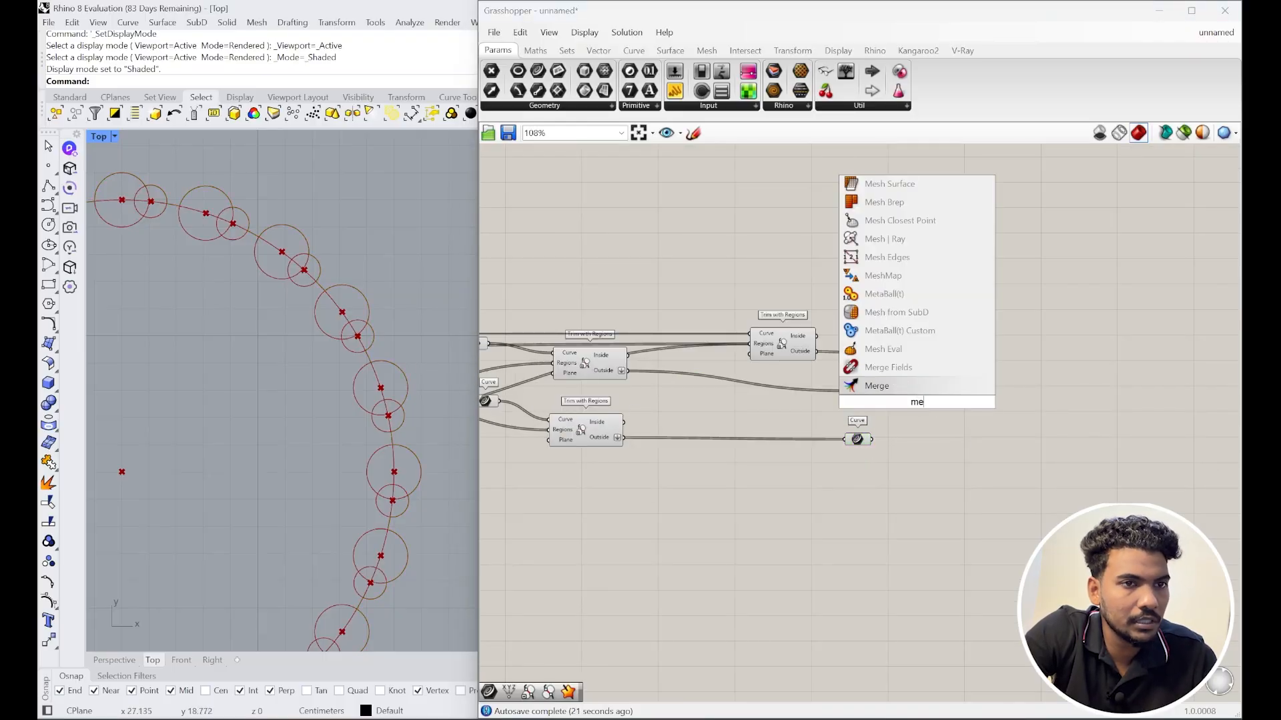
type("rg")
left_click(913, 372)
scroll(896, 393, "up", 3)
left_click_drag(860, 327, 942, 397)
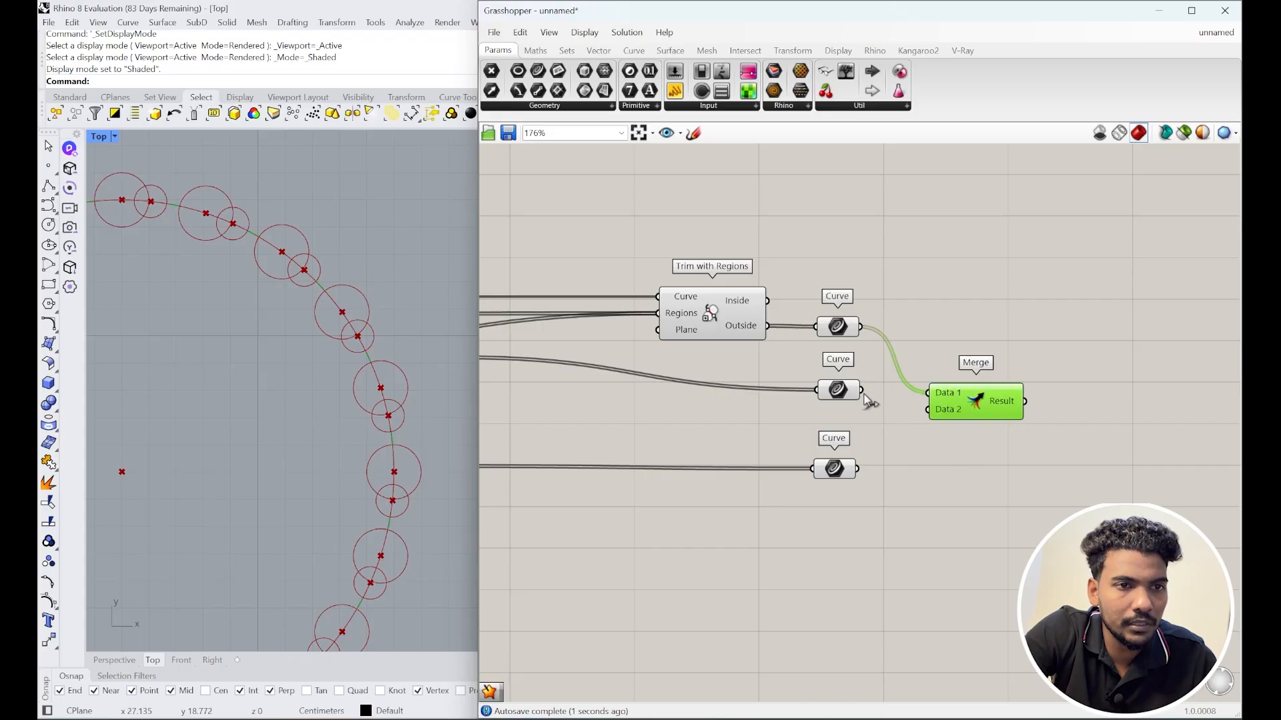
left_click_drag(860, 392, 929, 409)
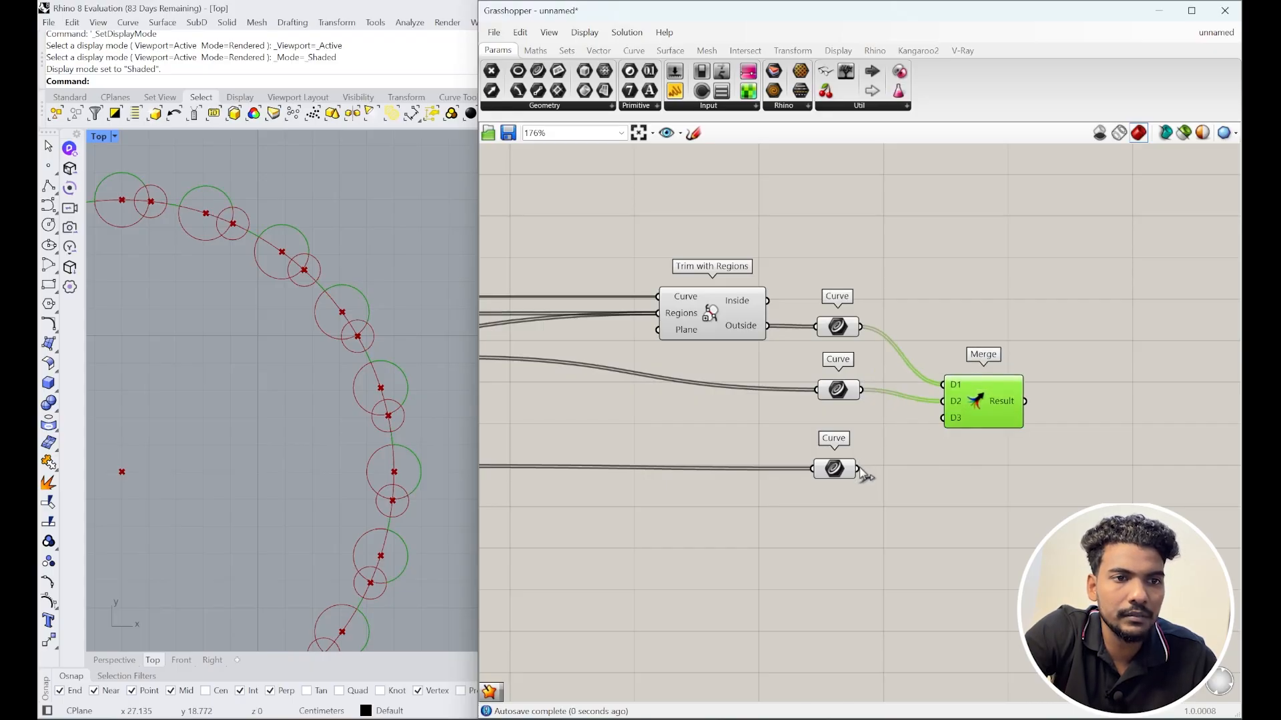
left_click_drag(858, 469, 943, 410)
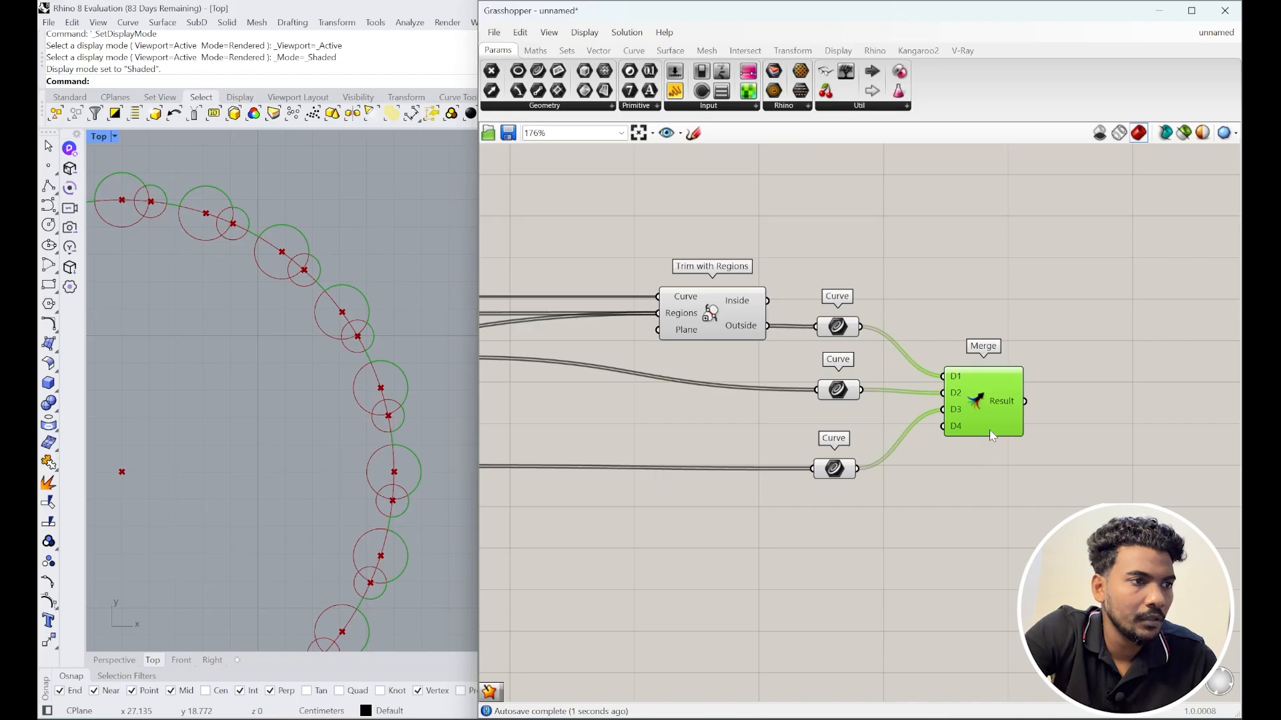
scroll(977, 404, "down", 6)
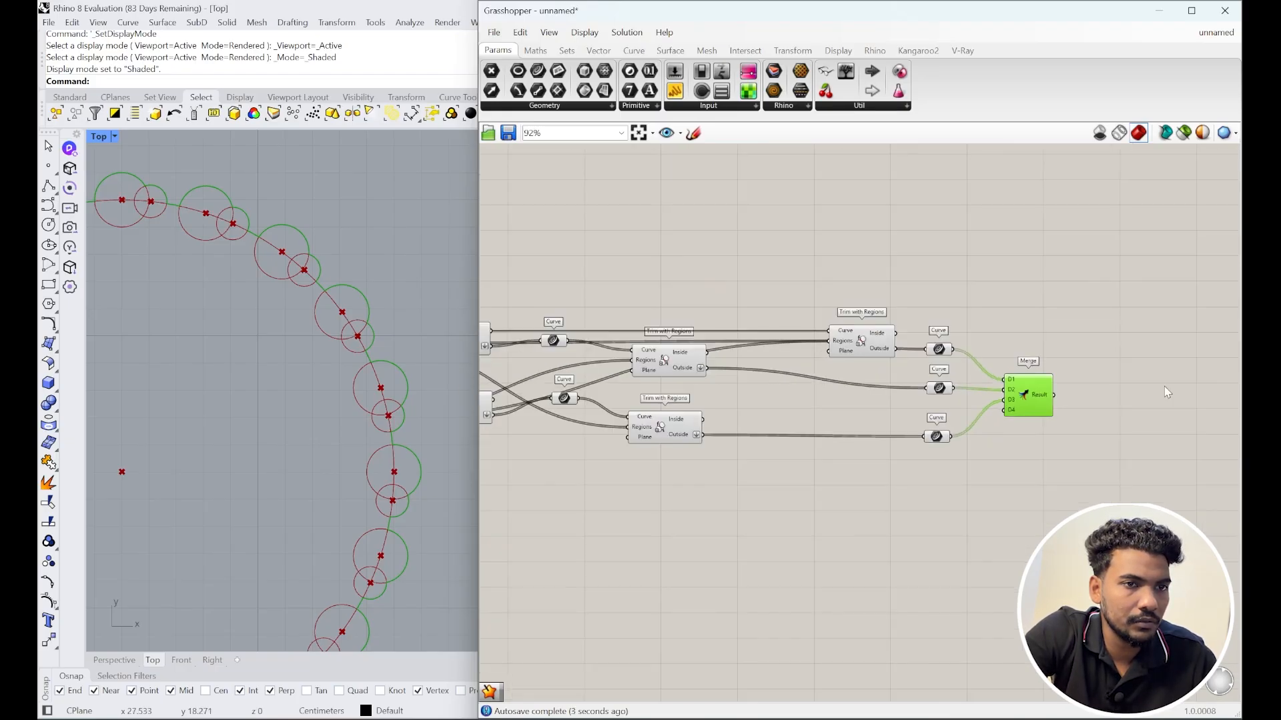
left_click_drag(979, 443, 538, 283)
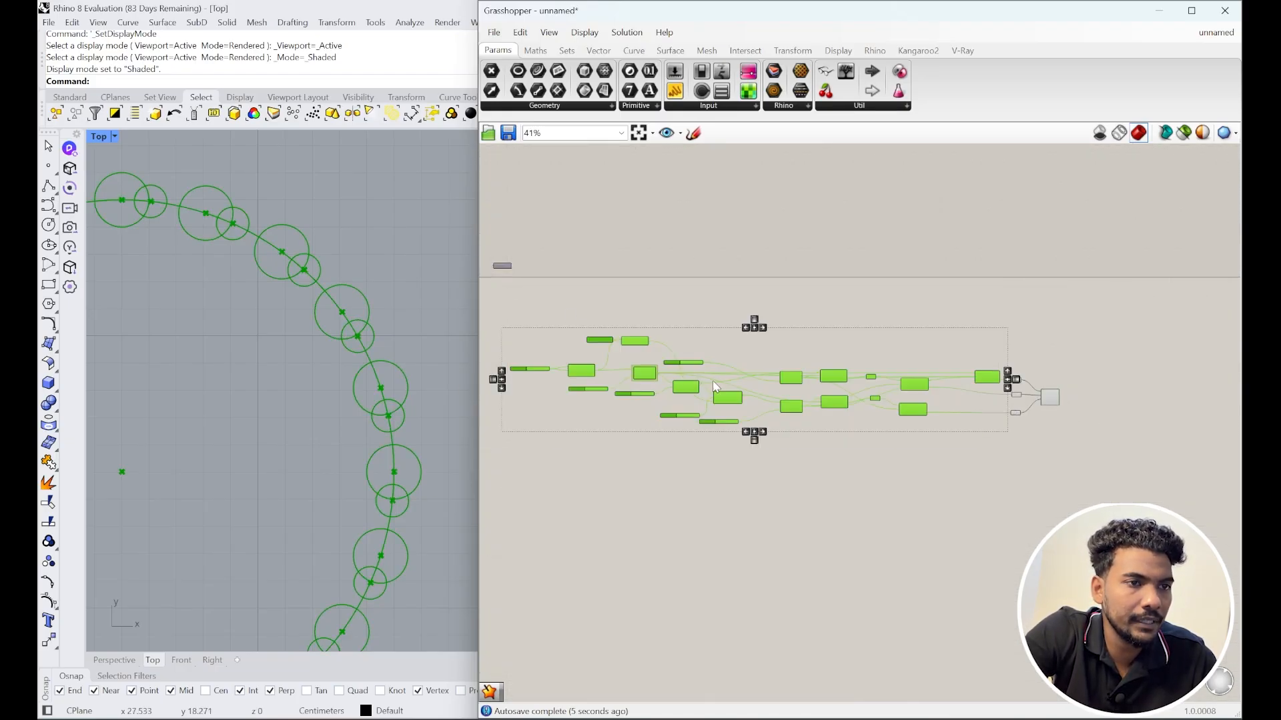
key("space")
left_click(758, 339)
scroll(301, 342, "down", 5)
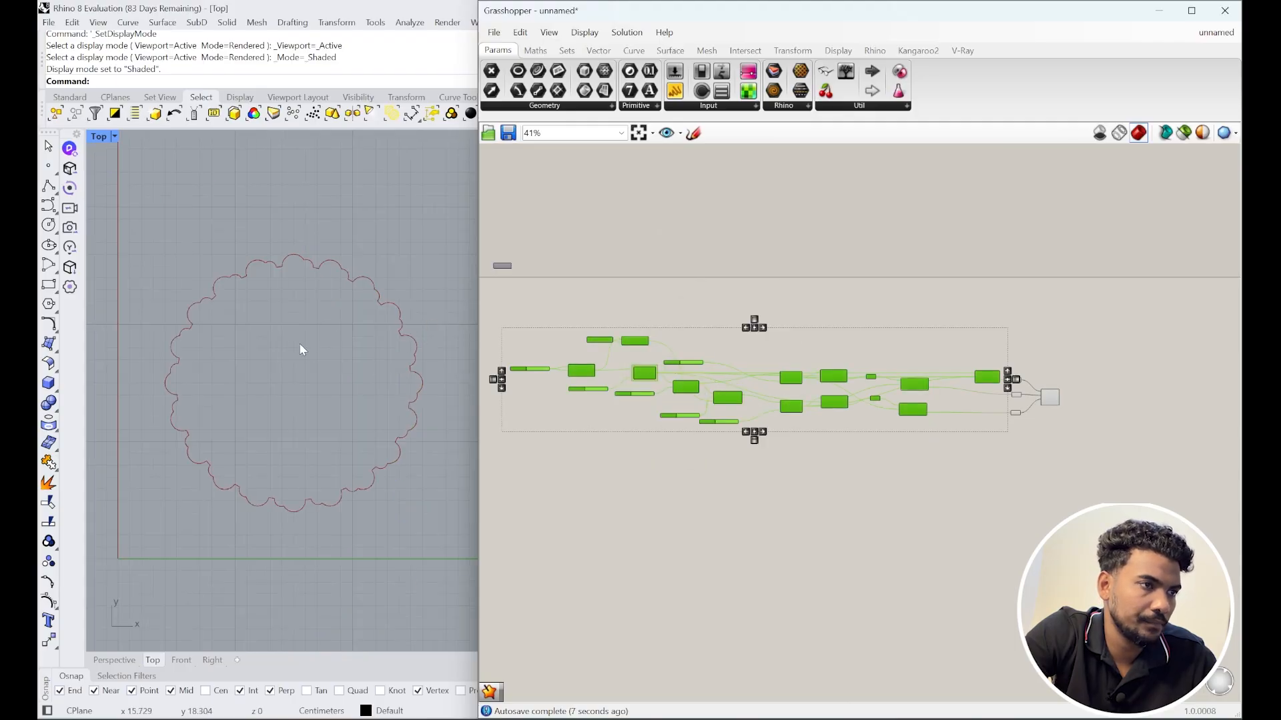
scroll(938, 439, "up", 2)
key("space")
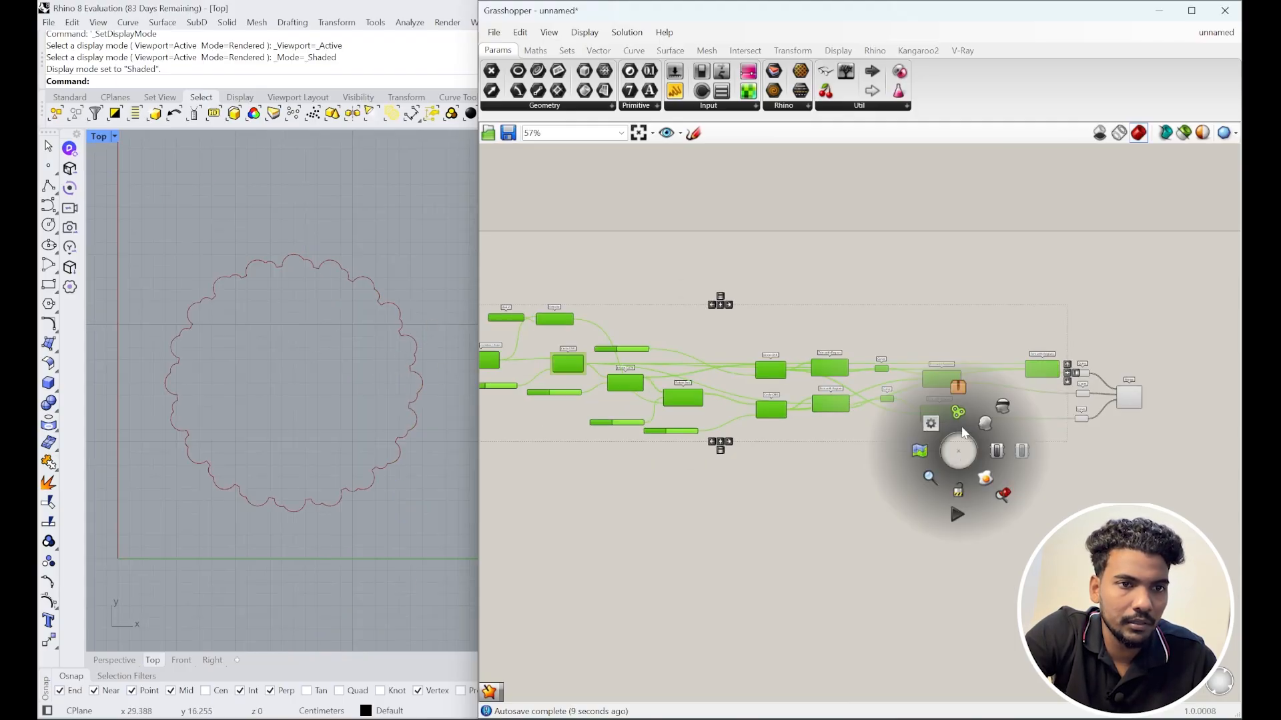
left_click(985, 425)
scroll(353, 344, "up", 4)
left_click(1044, 466)
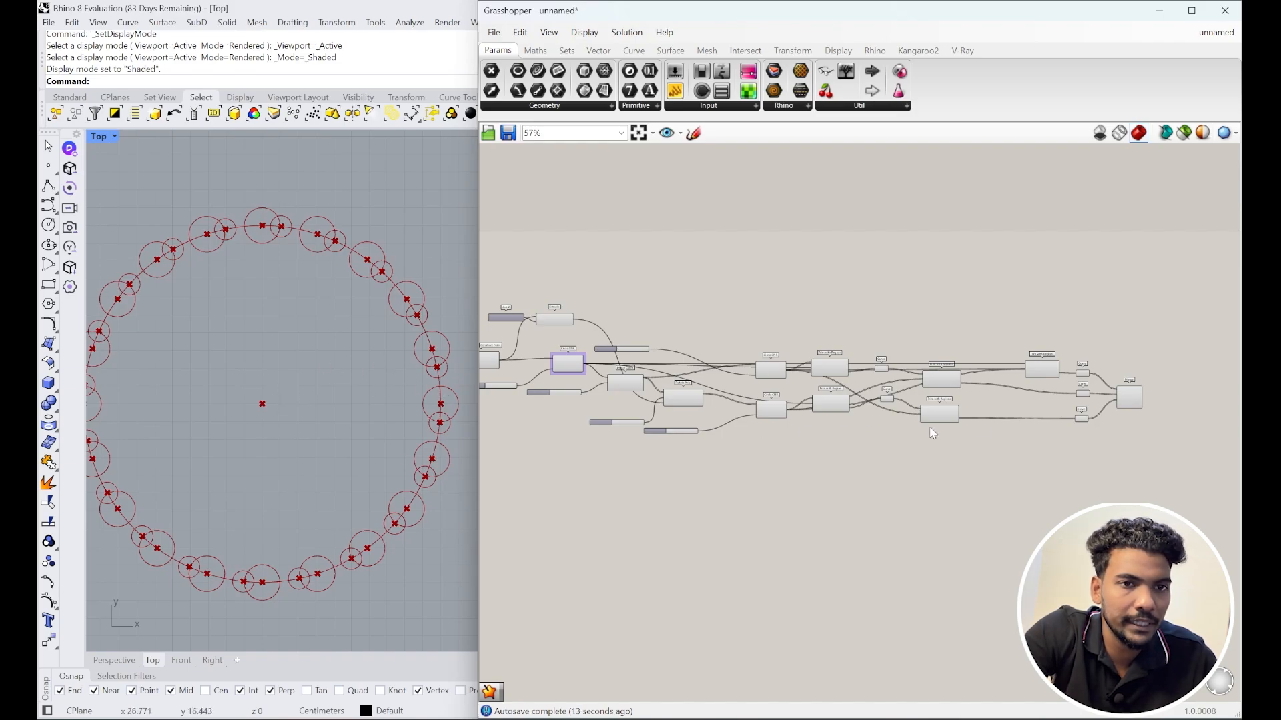
scroll(1143, 411, "up", 5)
scroll(969, 410, "down", 2)
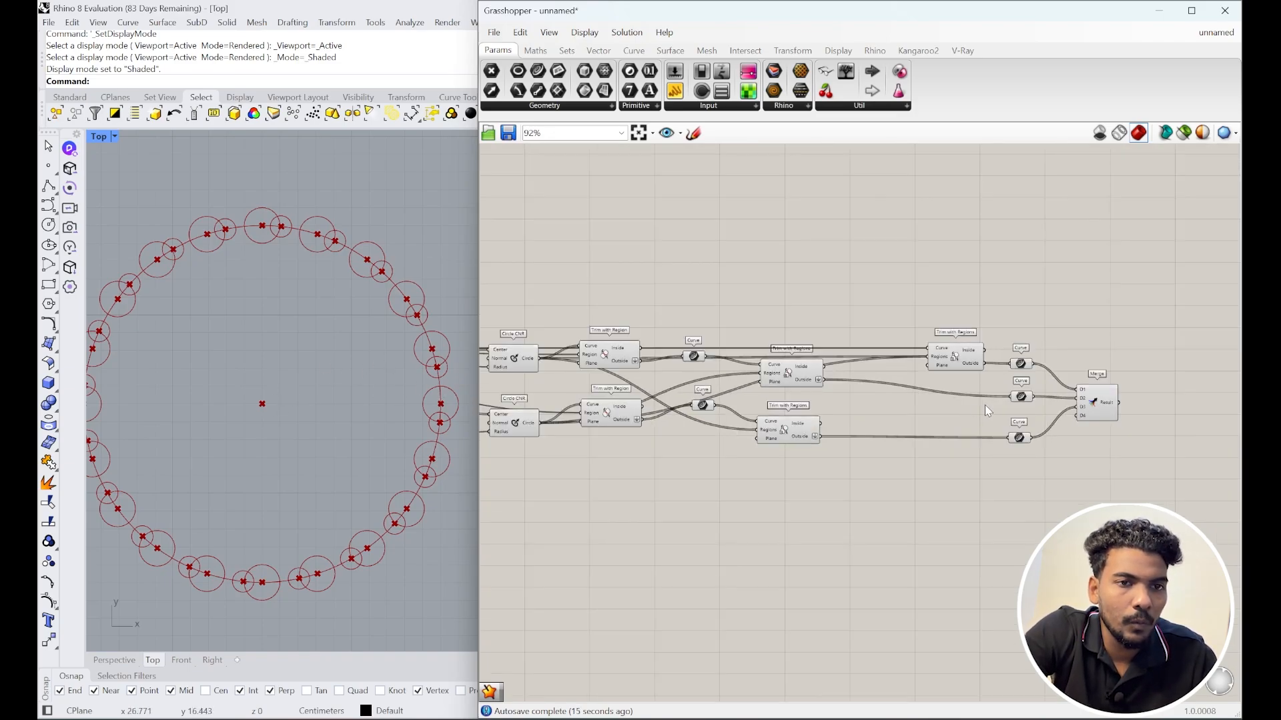
right_click_drag(1092, 417, 1018, 408)
left_click(1014, 409)
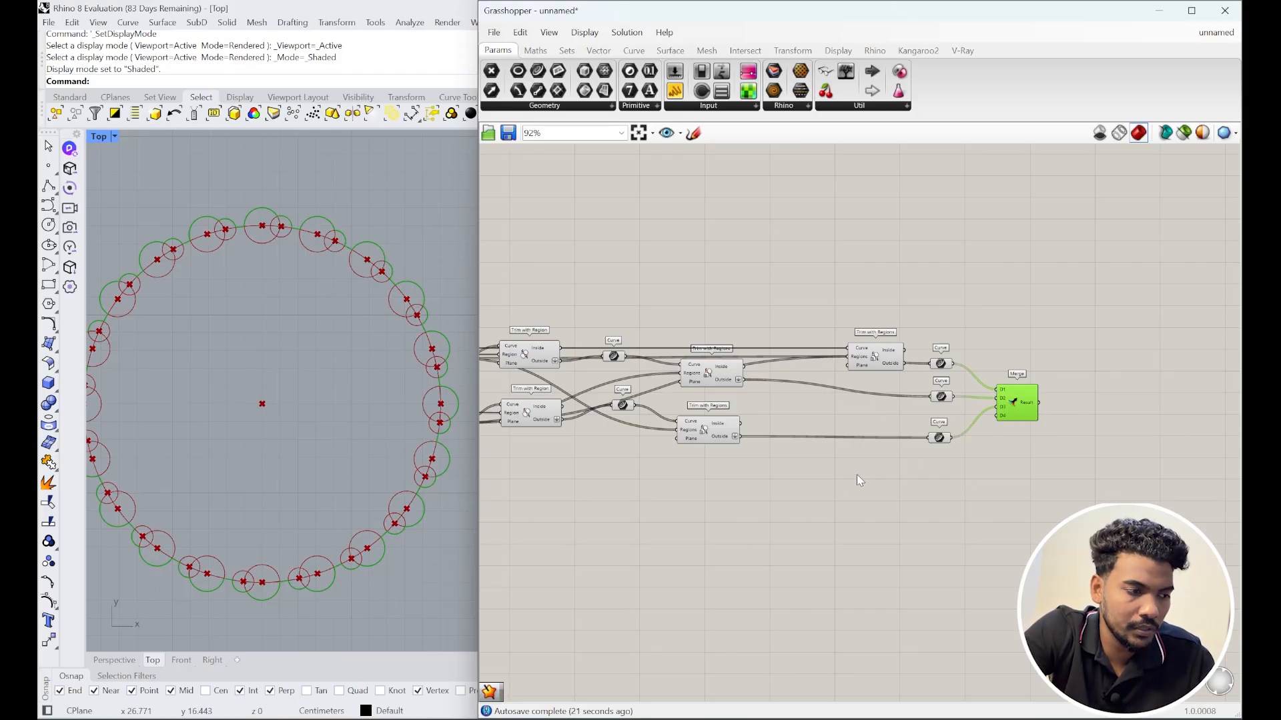
scroll(903, 467, "up", 3)
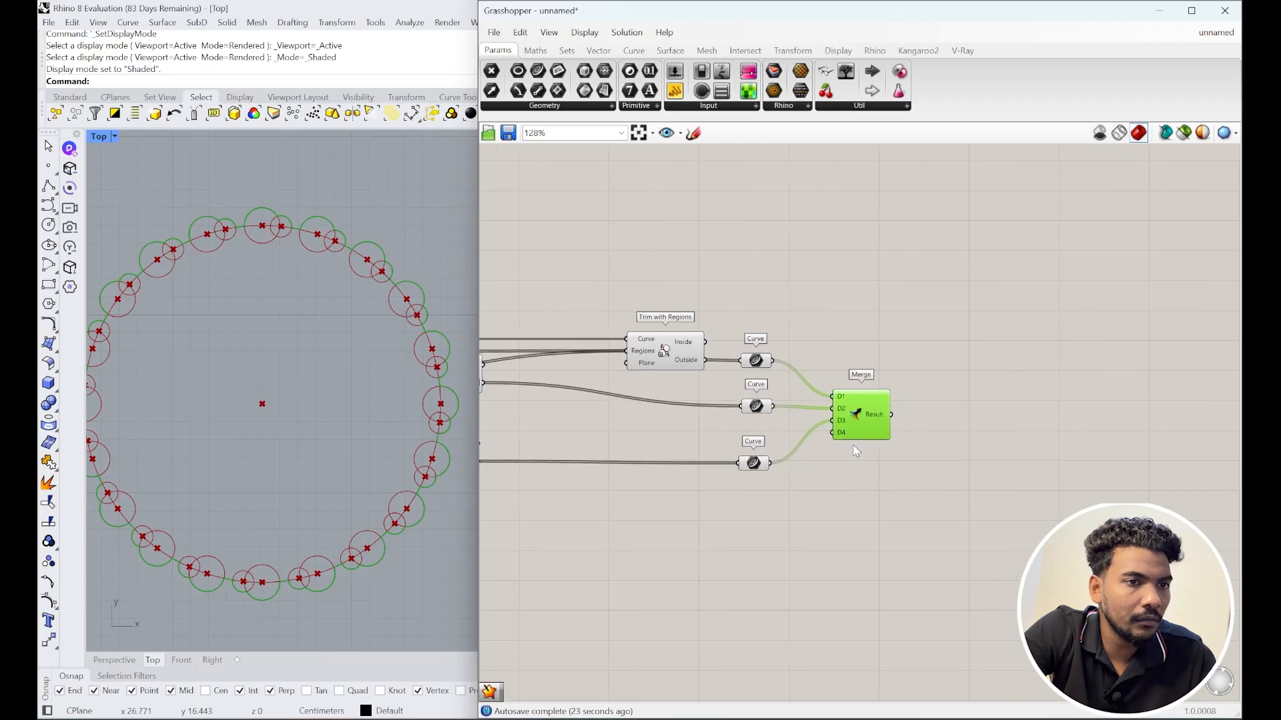
Step: Add a Rail Revolution component and feed the merged curves into its Curve input
double_click(1024, 335)
type("ra")
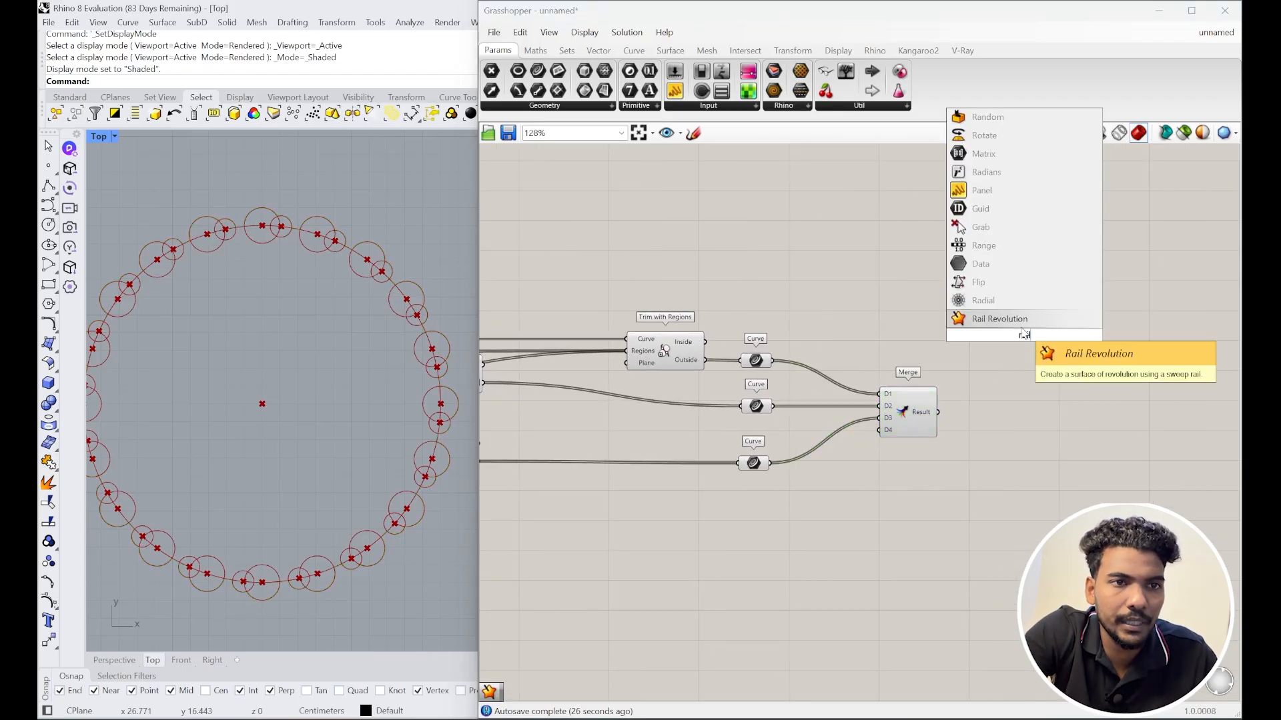
left_click(998, 301)
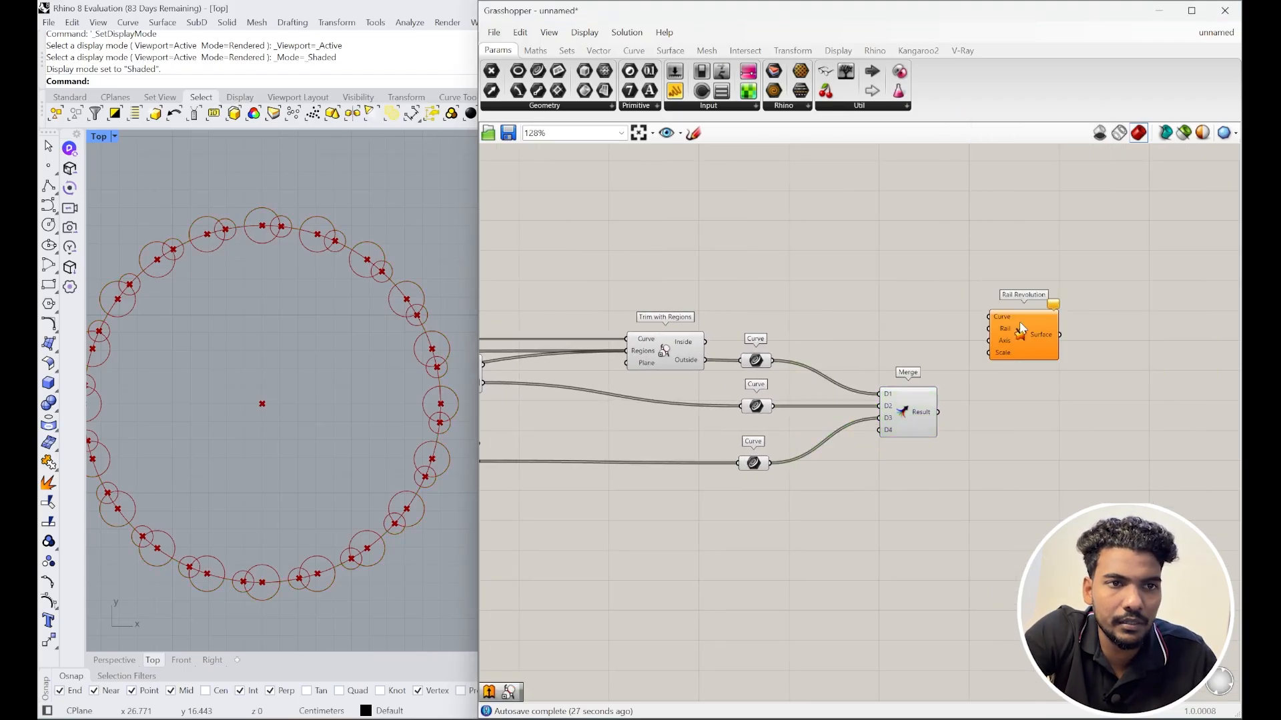
left_click_drag(1019, 322, 1084, 374)
scroll(1030, 383, "up", 2)
left_click(884, 429)
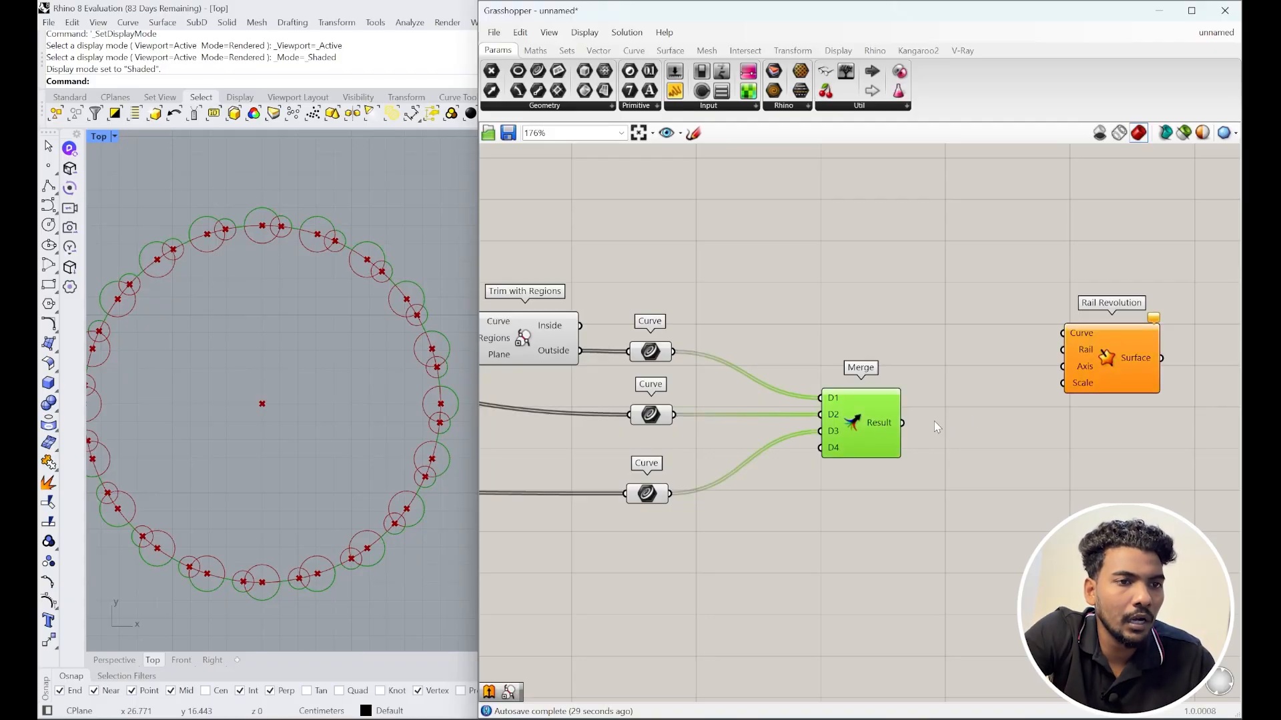
left_click_drag(905, 422, 1063, 333)
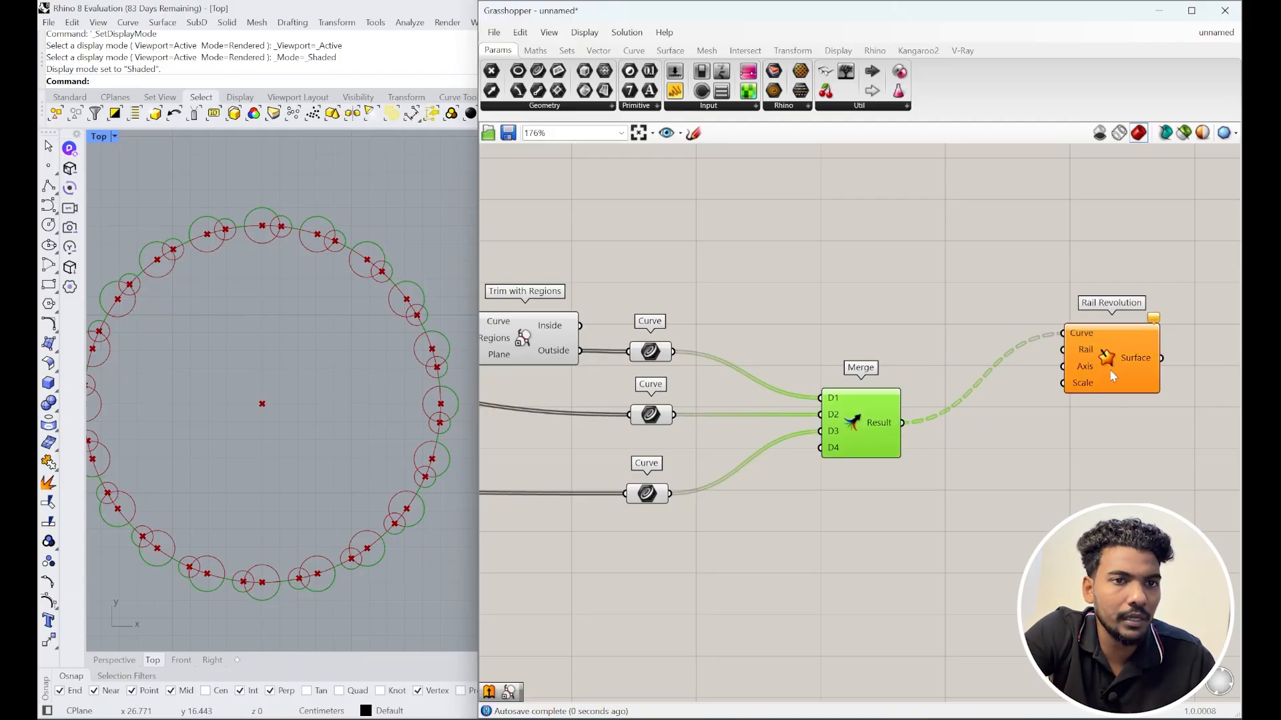
left_click_drag(1103, 380, 1124, 388)
Step: Flatten Merge's Result output and check the circle ring in the Perspective view
left_click(893, 430)
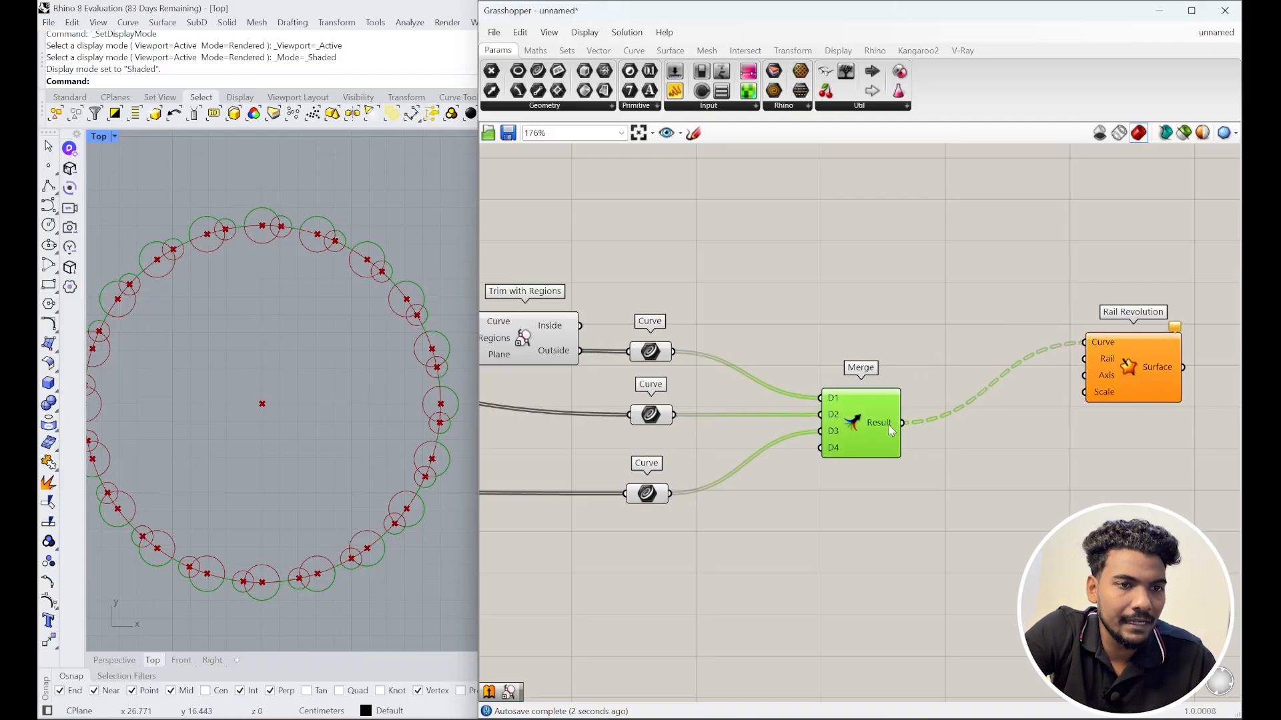
right_click(890, 427)
left_click(917, 499)
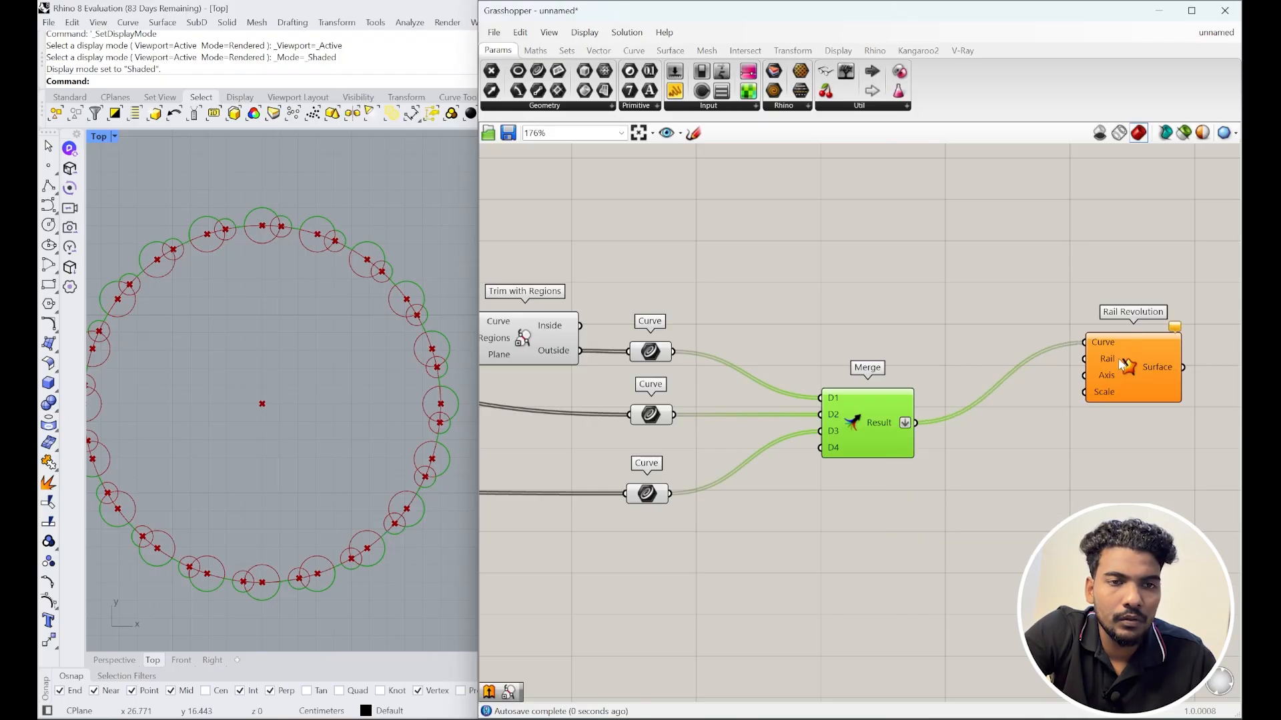
left_click_drag(1118, 359, 1138, 366)
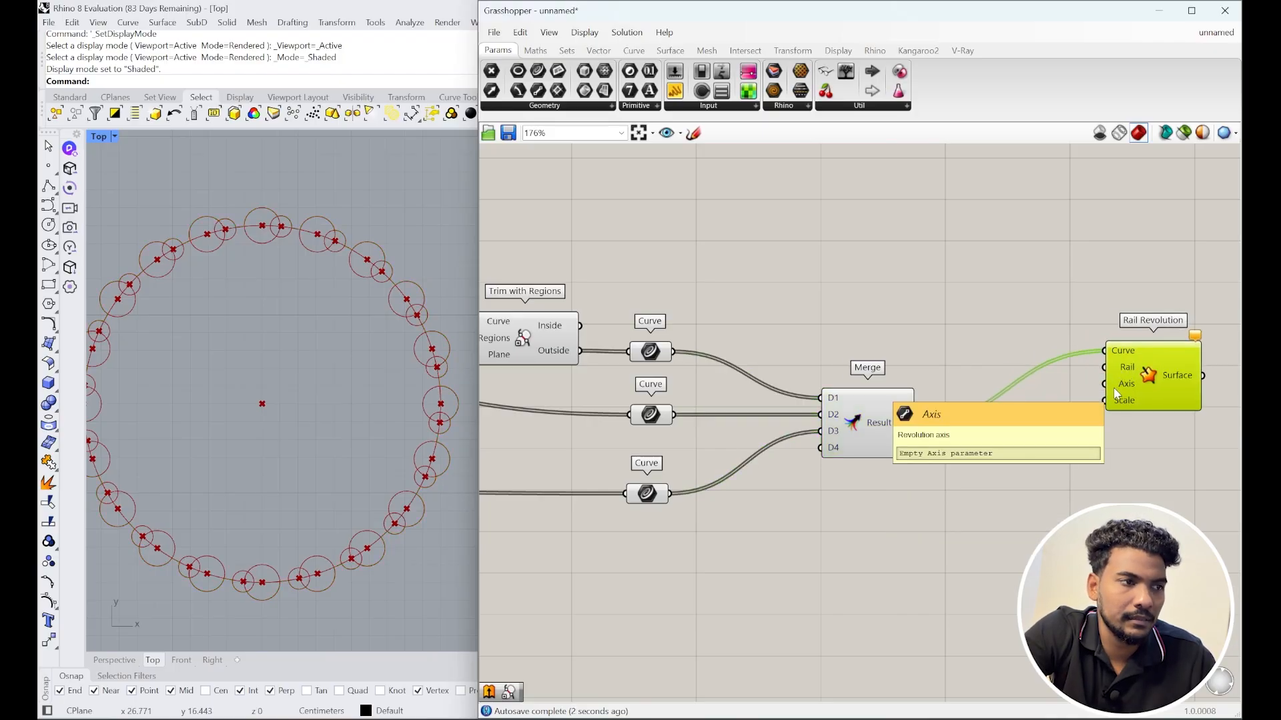
scroll(1115, 394, "down", 8)
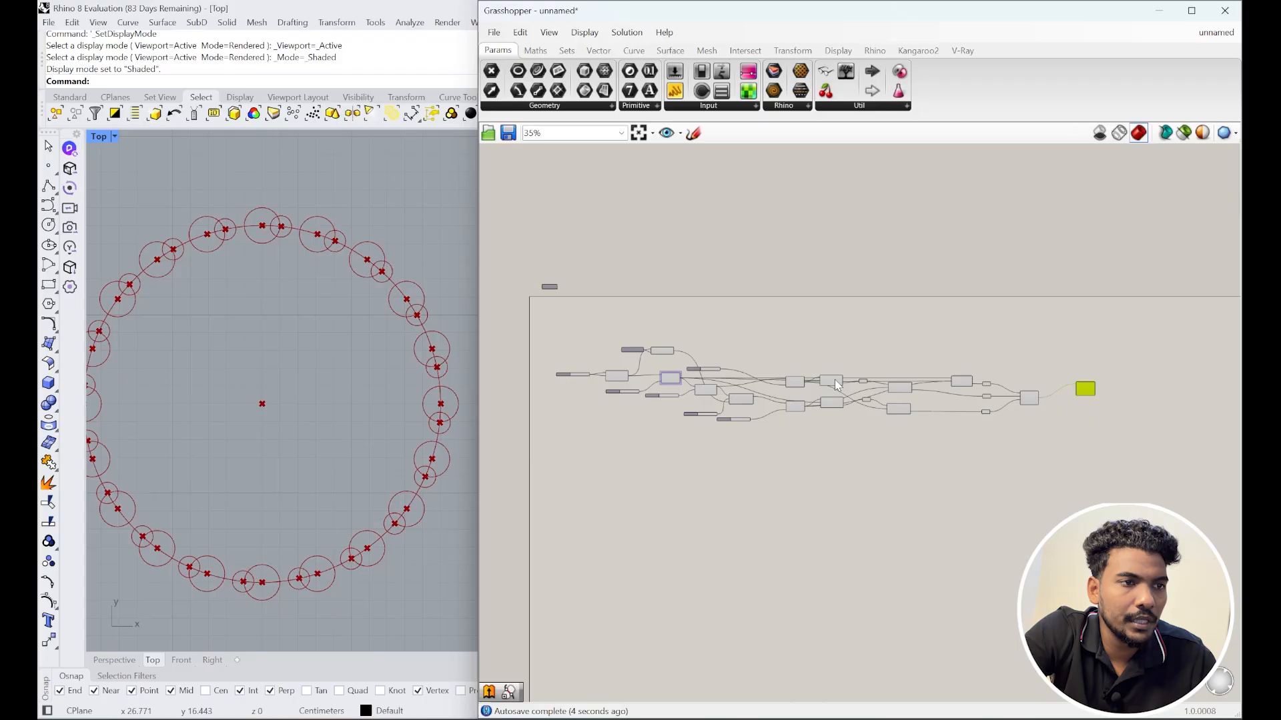
scroll(651, 350, "up", 7)
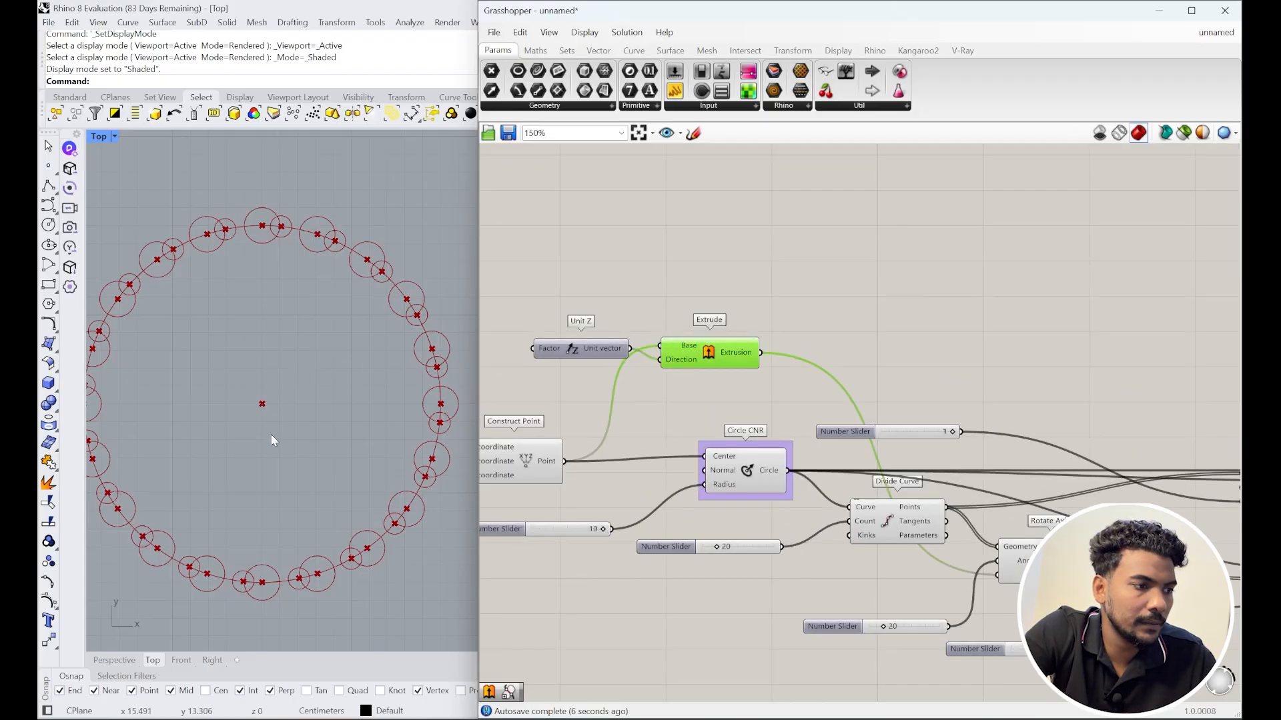
left_click(126, 664)
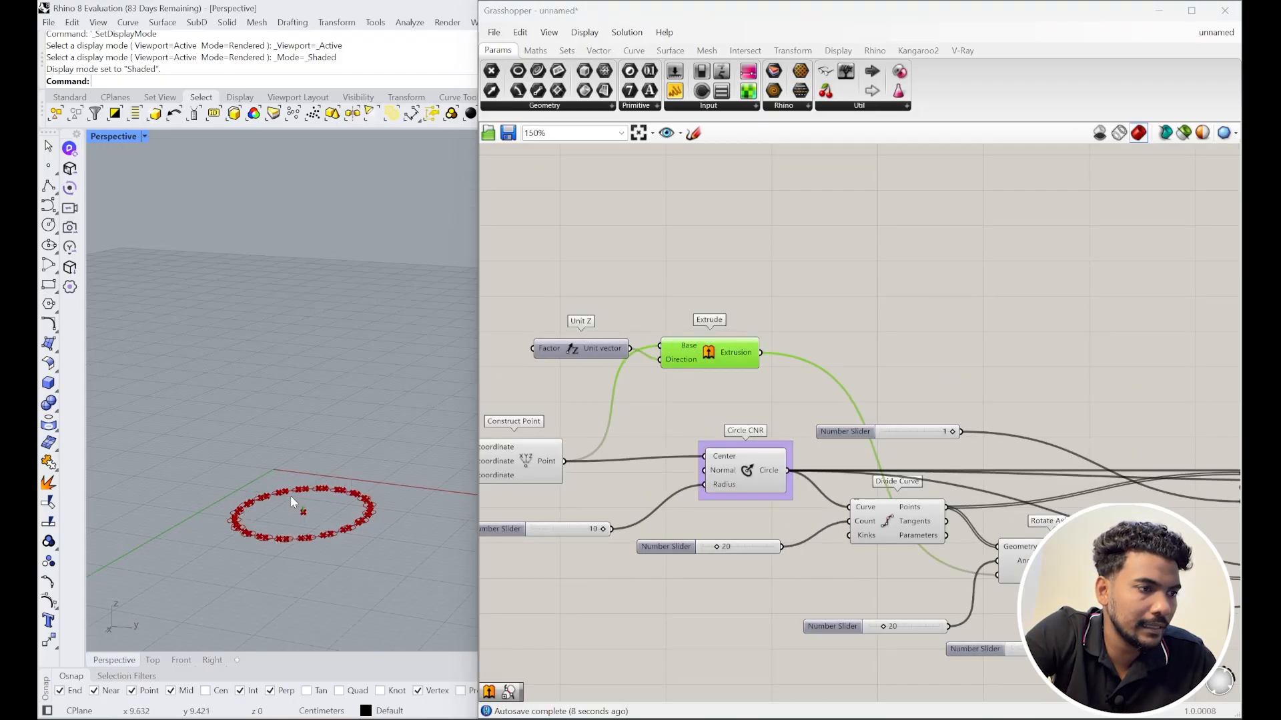
scroll(294, 500, "up", 5)
scroll(319, 443, "down", 4)
scroll(906, 412, "down", 5)
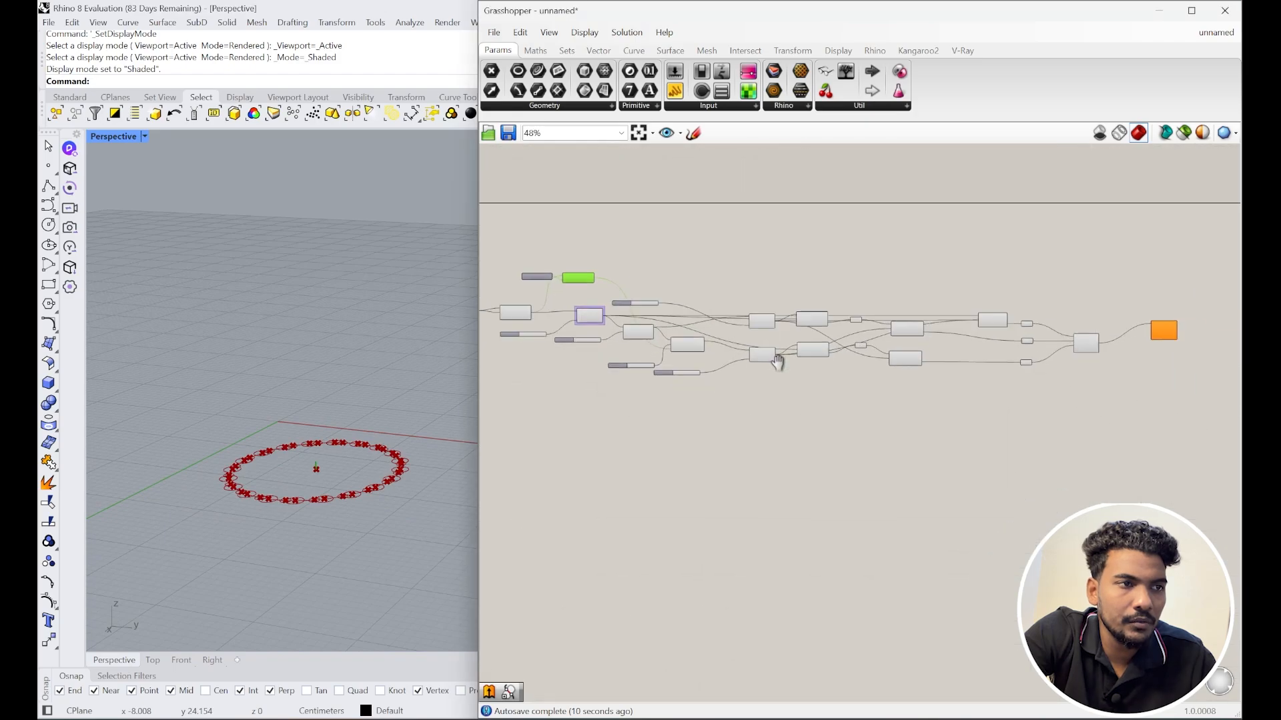
Step: Connect the Extrude output to Rail Revolution's Axis input and move Extrude closer
left_click_drag(519, 270, 1073, 317)
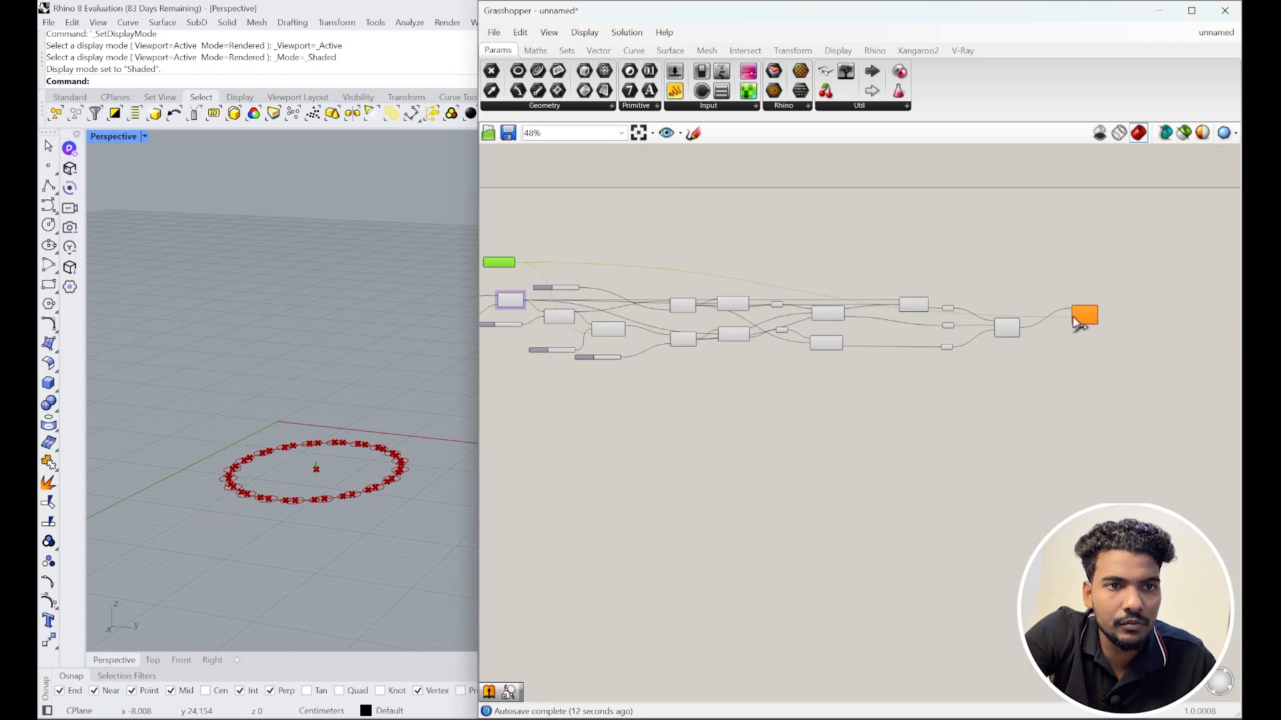
scroll(1075, 319, "up", 6)
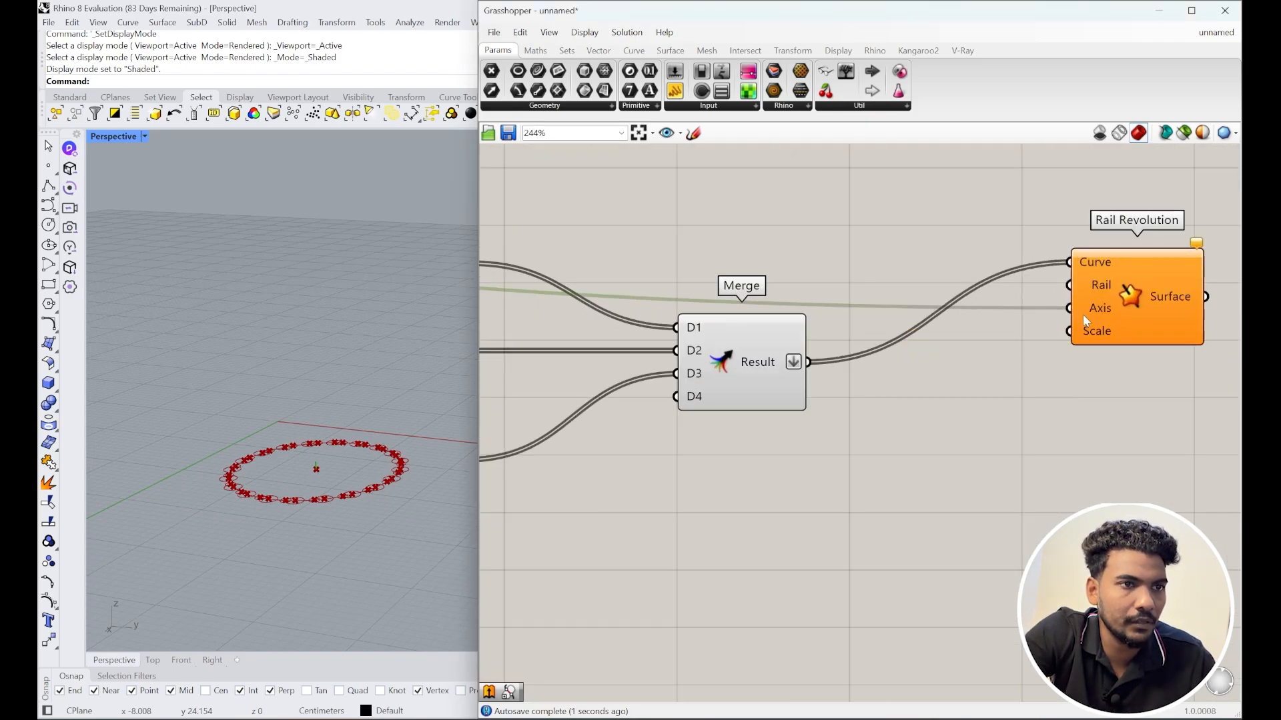
scroll(1083, 314, "down", 6)
left_click_drag(525, 272, 691, 236)
scroll(632, 280, "up", 5)
scroll(634, 286, "down", 4)
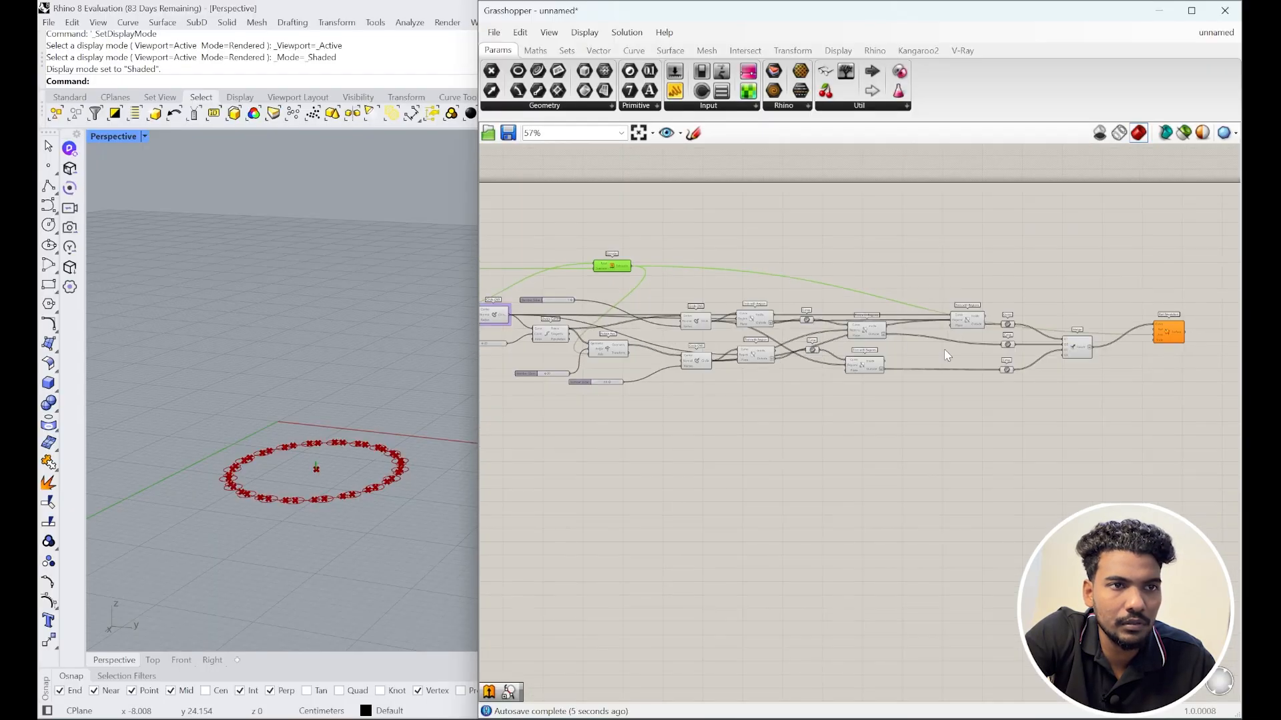
right_click_drag(1121, 352, 972, 345)
scroll(972, 345, "up", 5)
scroll(989, 338, "down", 4)
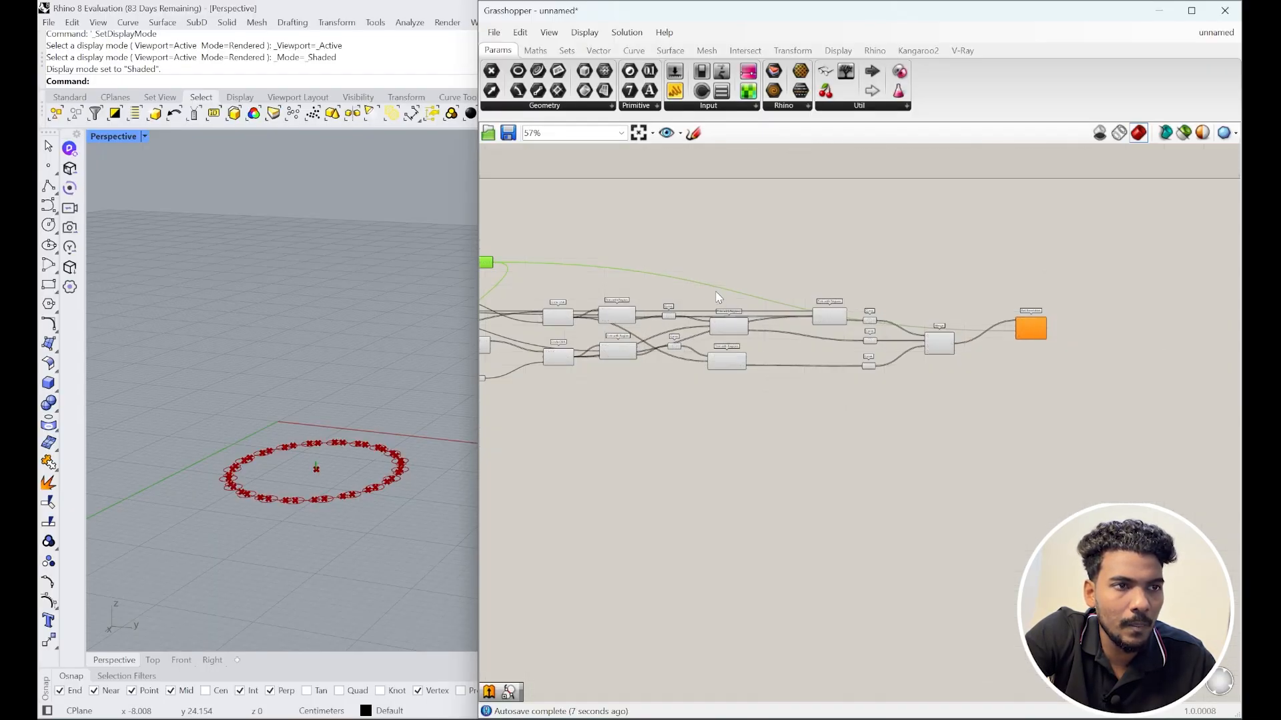
Step: Insert a Relay on the axis wire and drag it toward Rail Revolution
double_click(722, 288)
left_click_drag(724, 289, 938, 281)
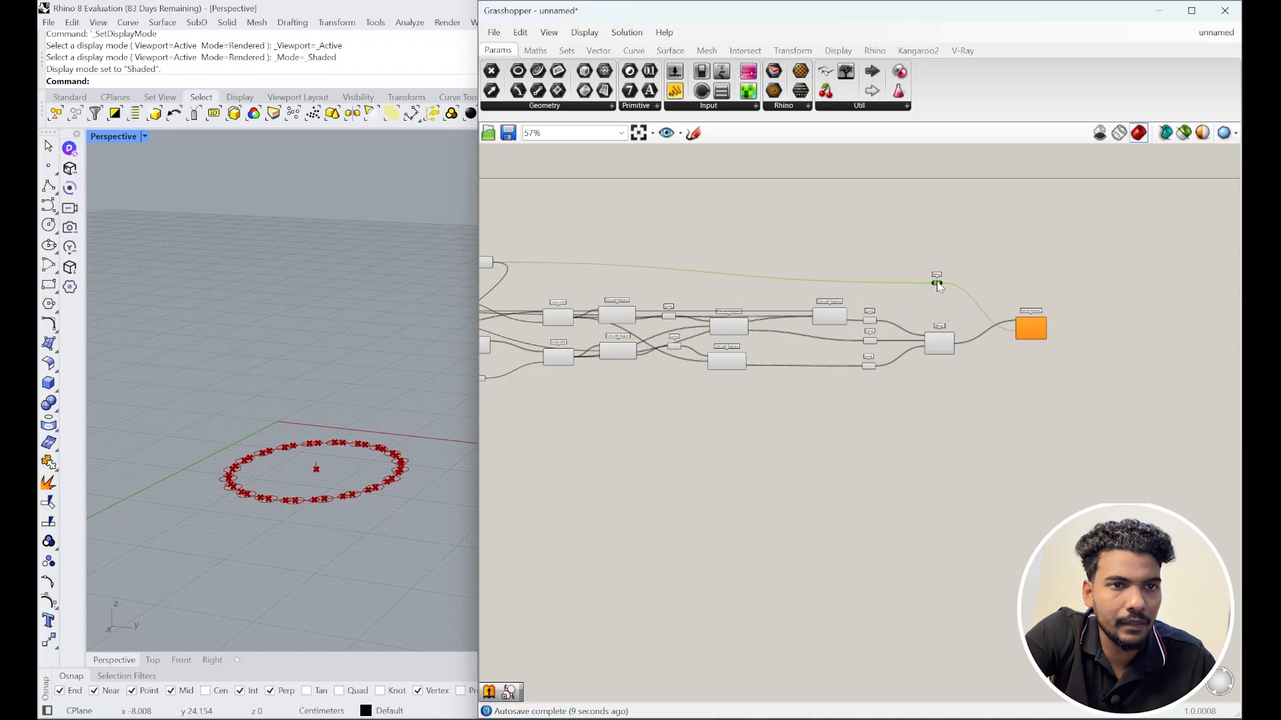
scroll(1021, 329, "up", 6)
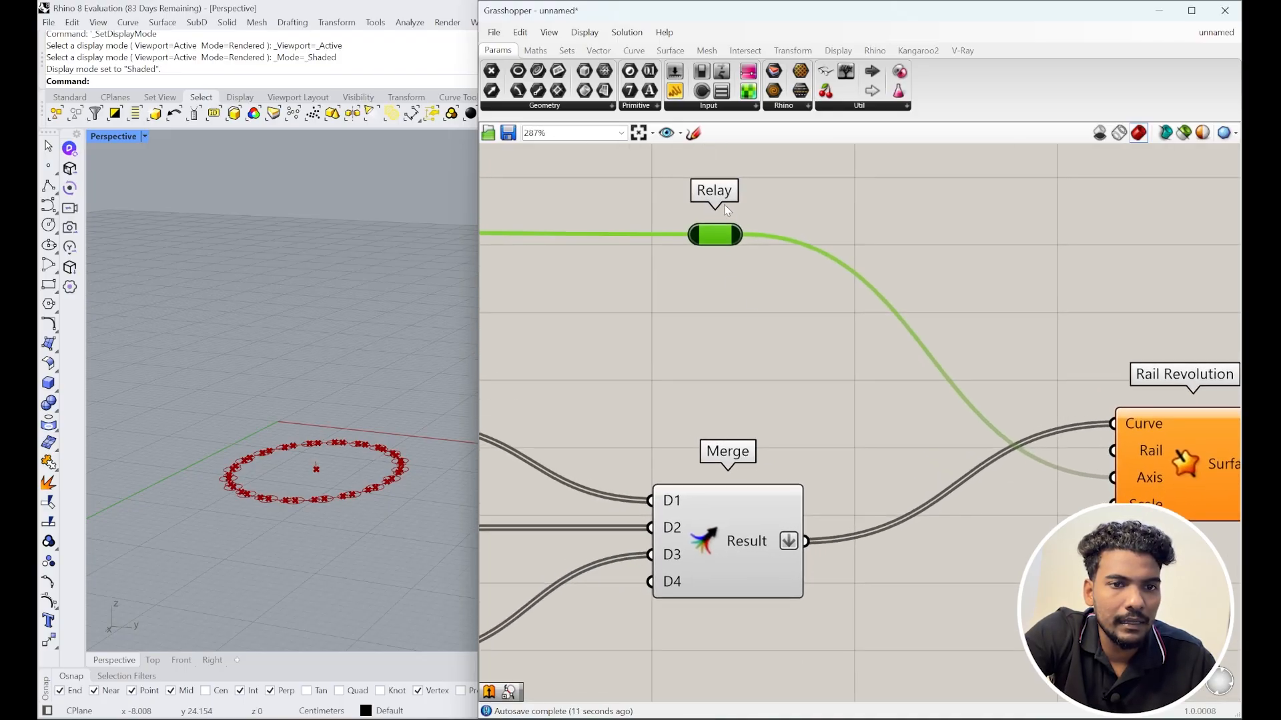
scroll(323, 473, "up", 3)
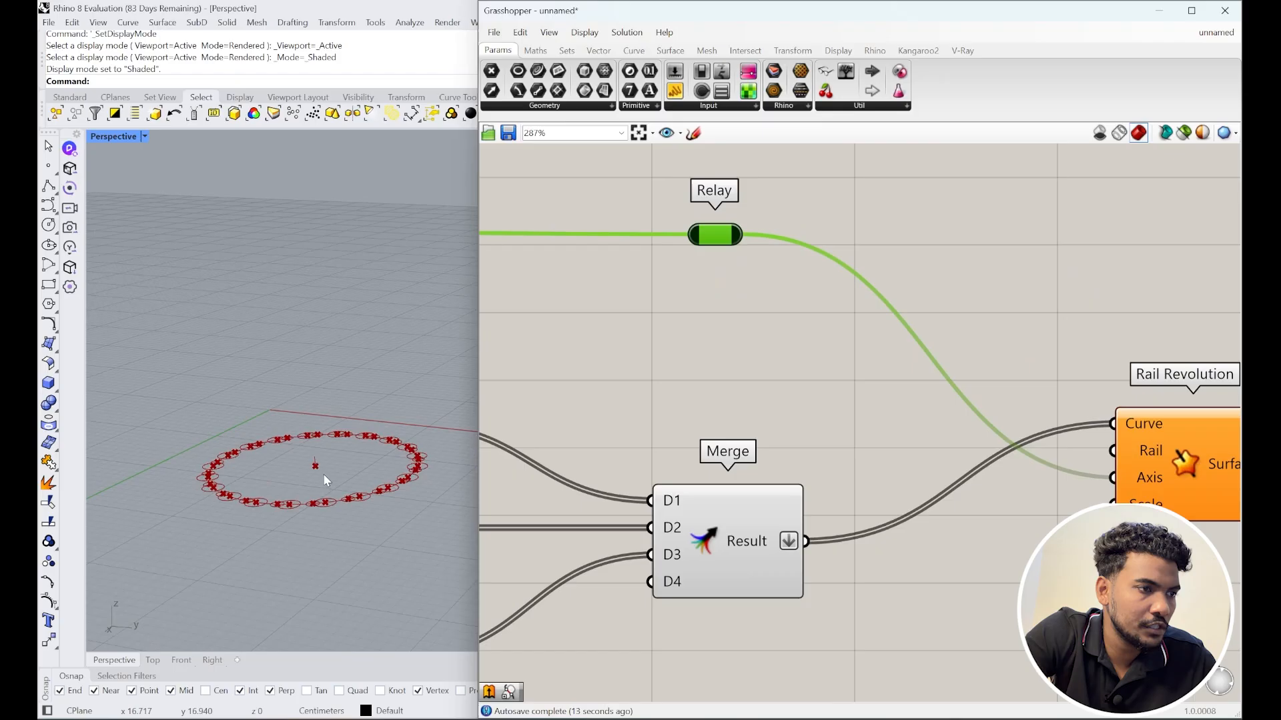
scroll(830, 458, "down", 1)
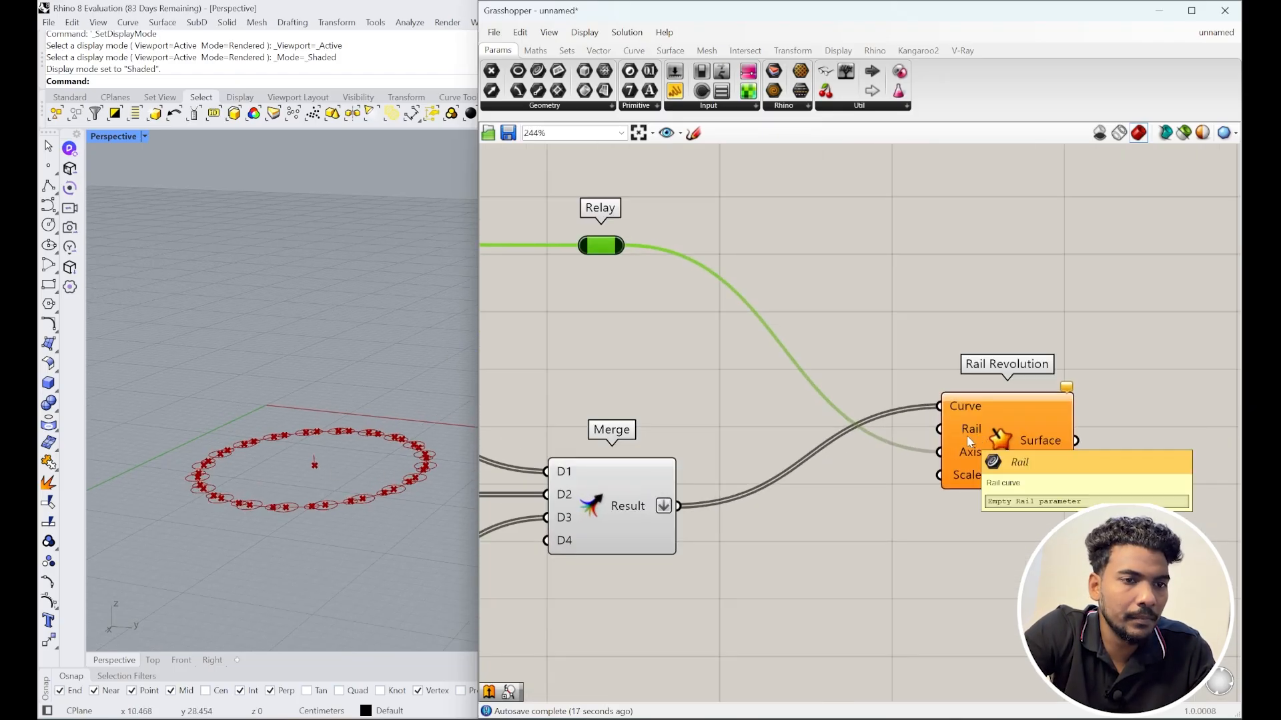
scroll(997, 435, "down", 5)
scroll(997, 434, "down", 3)
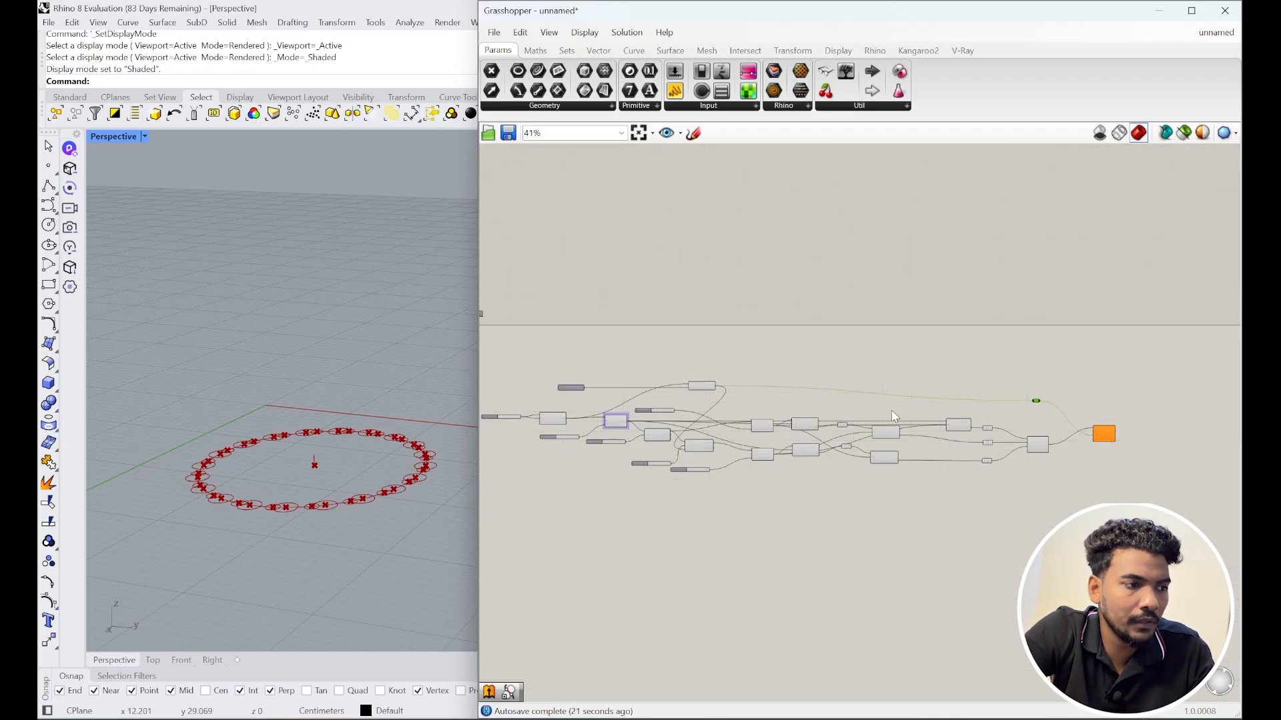
left_click(157, 659)
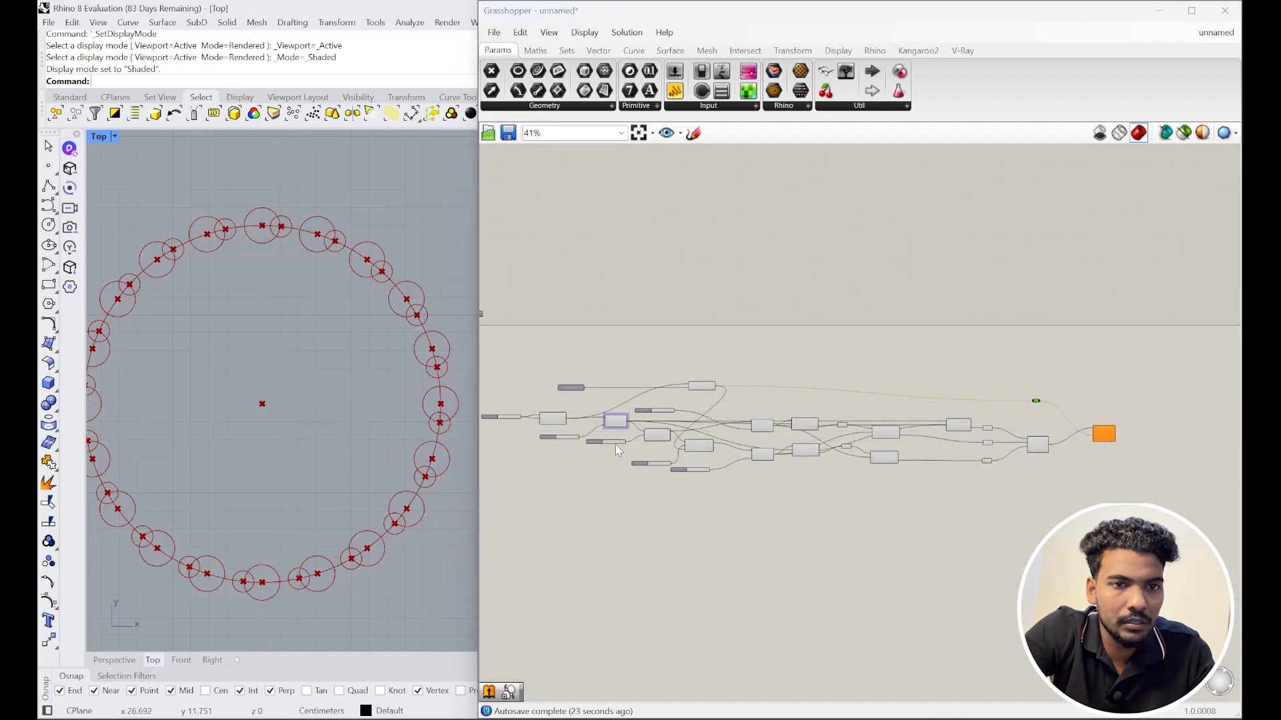
scroll(1037, 444, "up", 5)
left_click(926, 467)
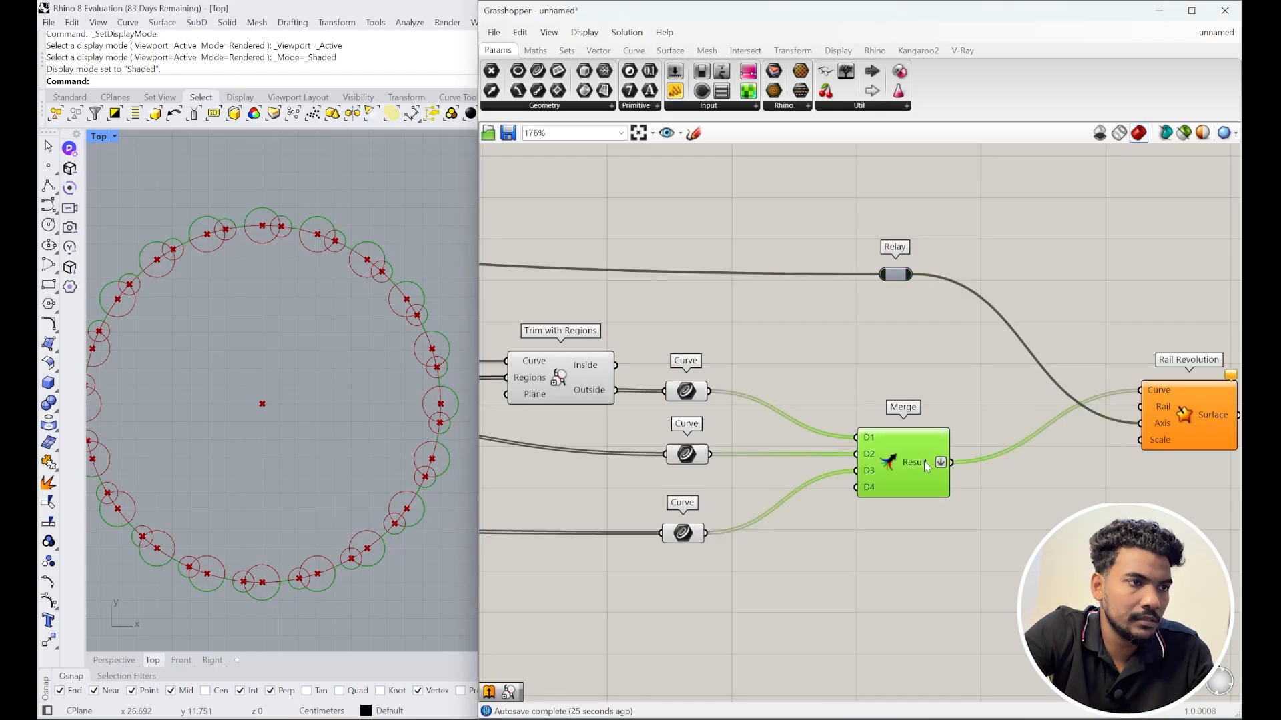
right_click_drag(843, 394, 708, 394)
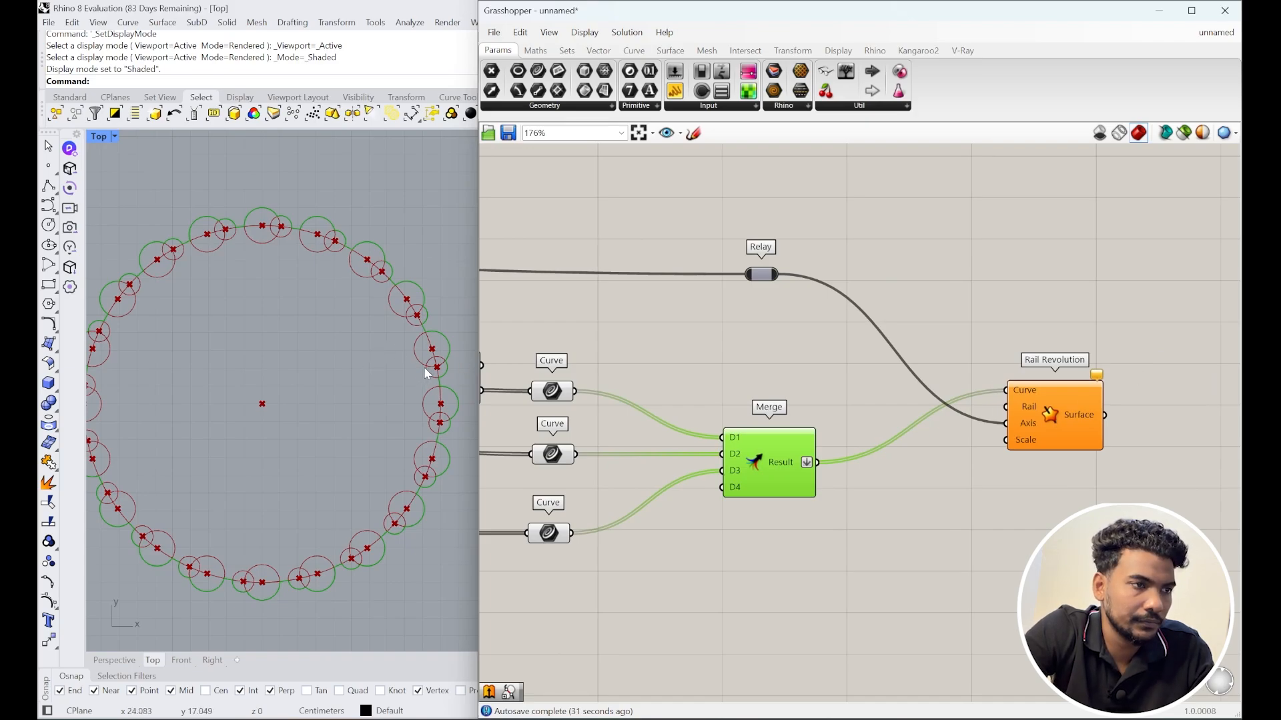
scroll(424, 368, "down", 3)
right_click_drag(374, 448, 325, 440)
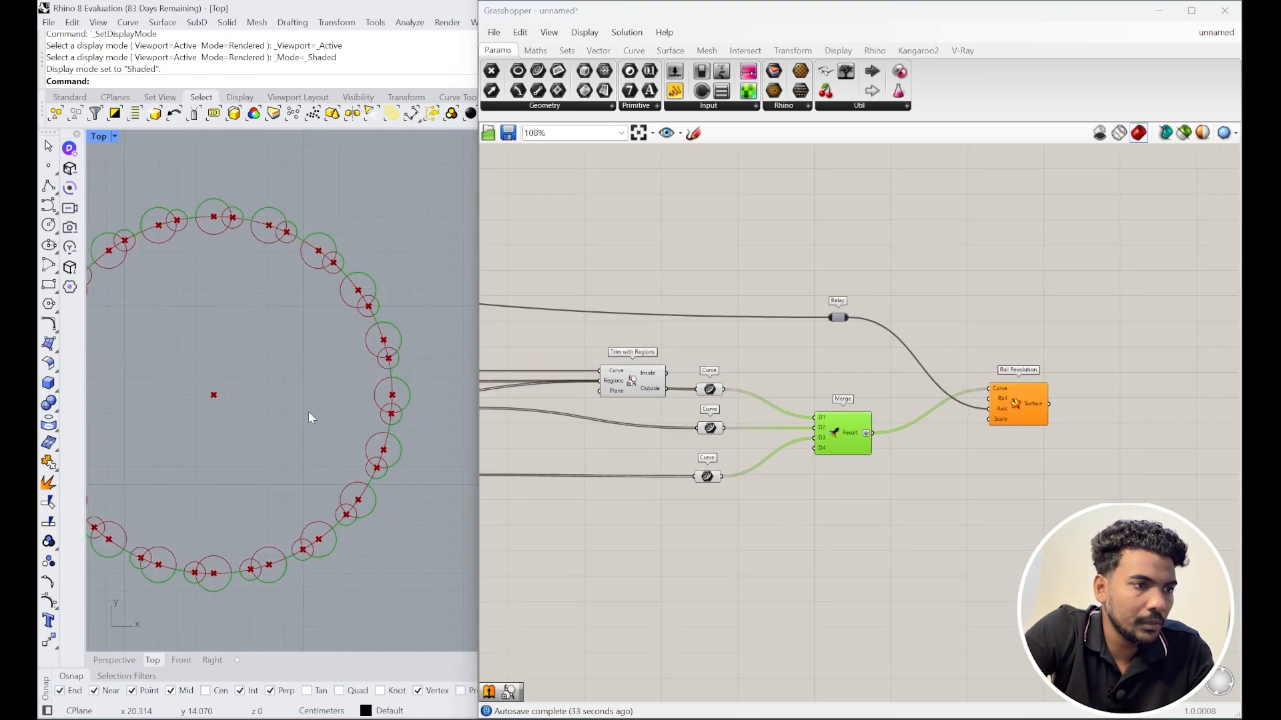
scroll(983, 375, "down", 4)
scroll(723, 379, "up", 5)
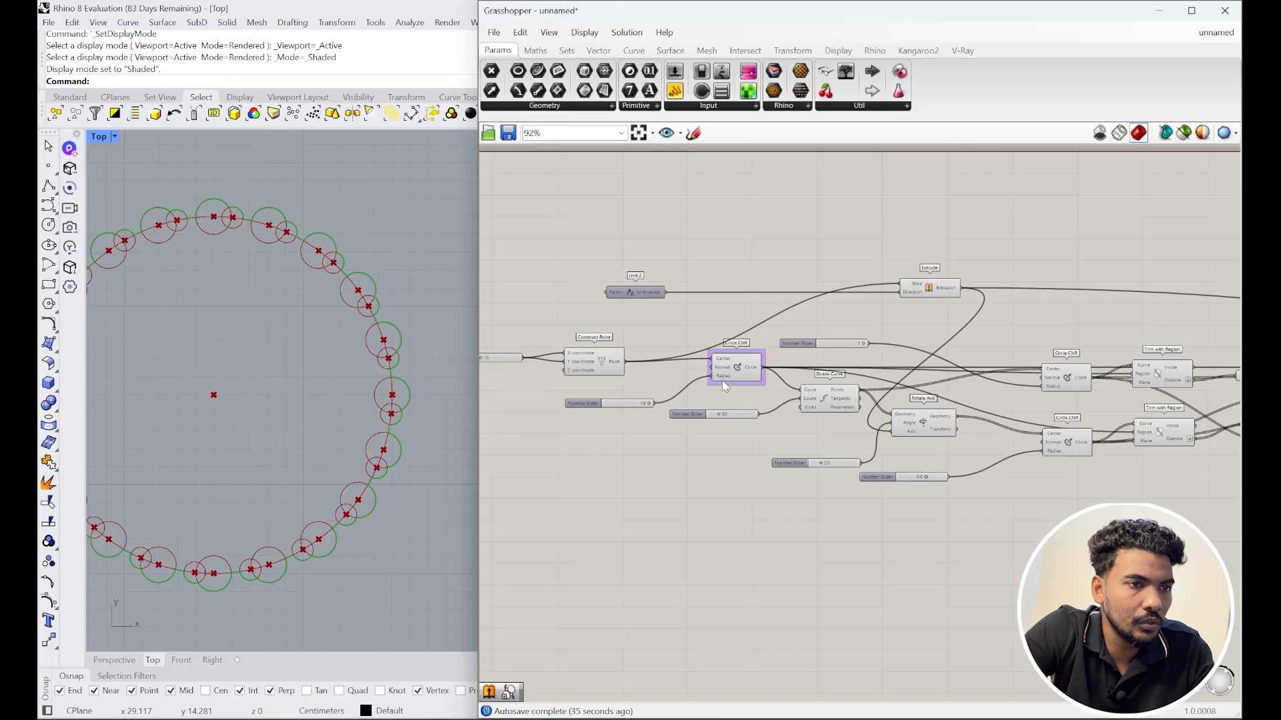
left_click(745, 368)
left_click(561, 355)
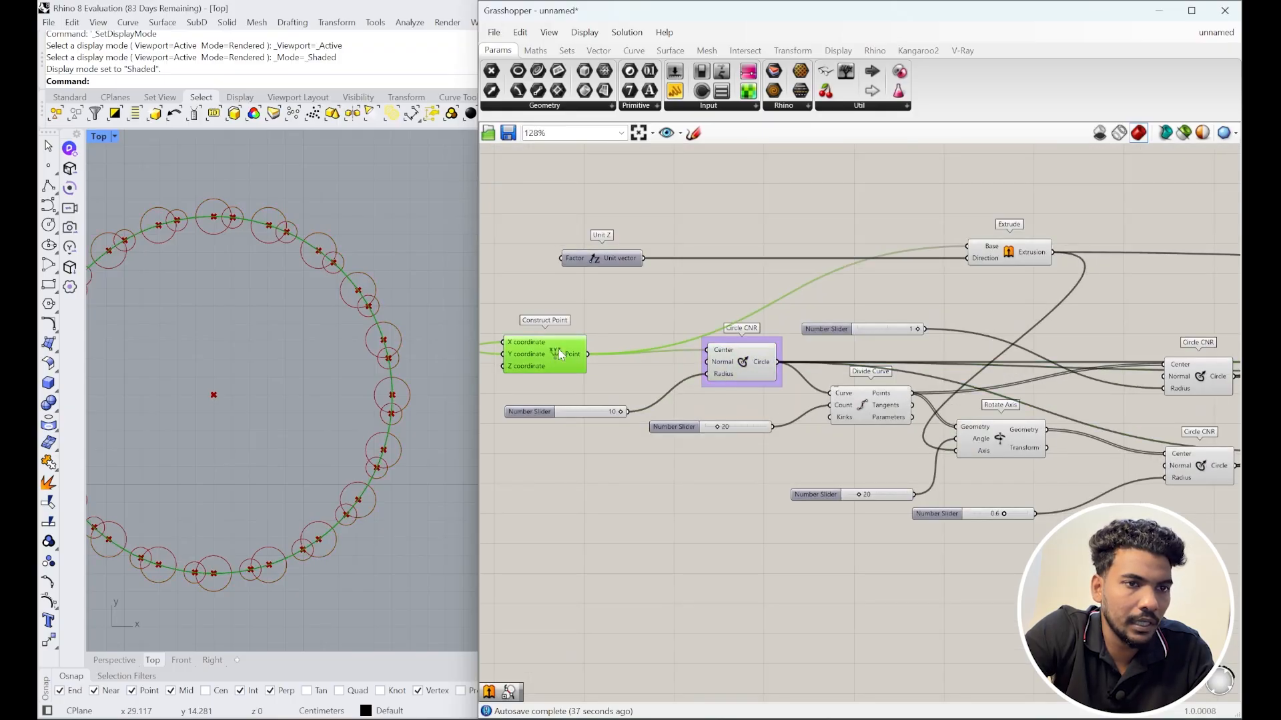
left_click(878, 418)
right_click_drag(878, 418, 771, 388)
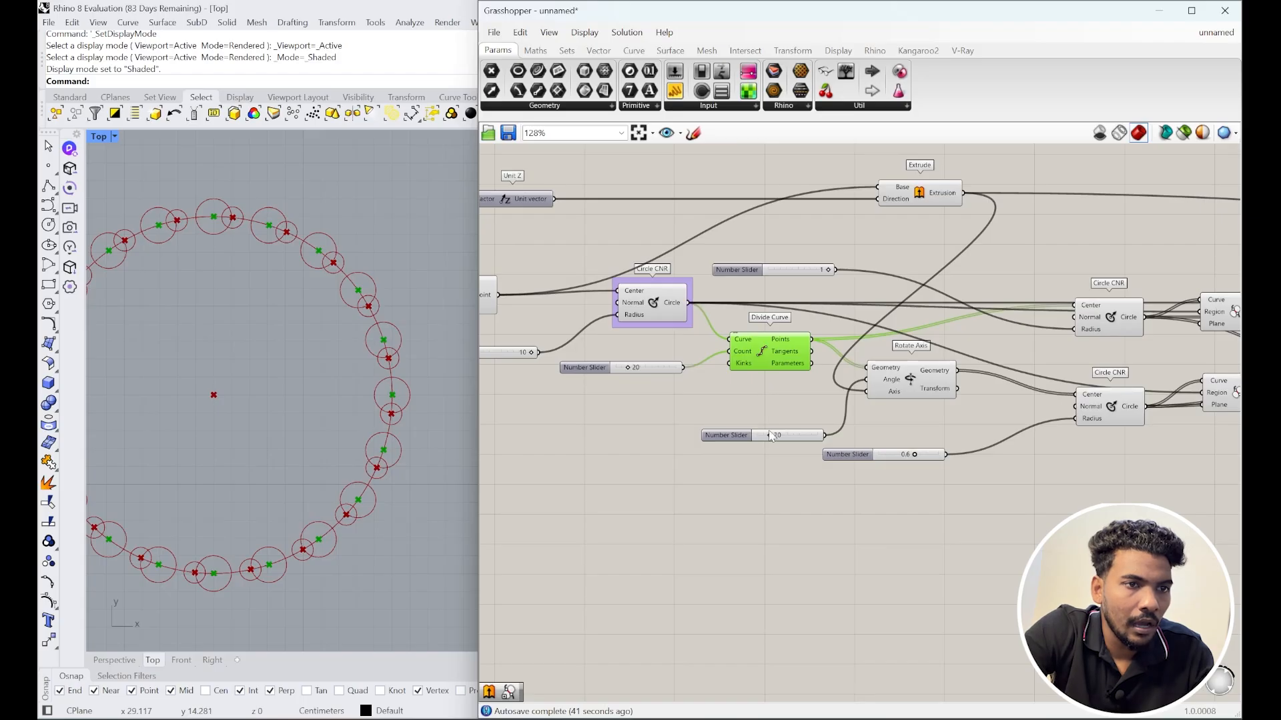
Step: Place a List Item component from a 'list' search and wire Divide Curve's Points into its List input
double_click(777, 517)
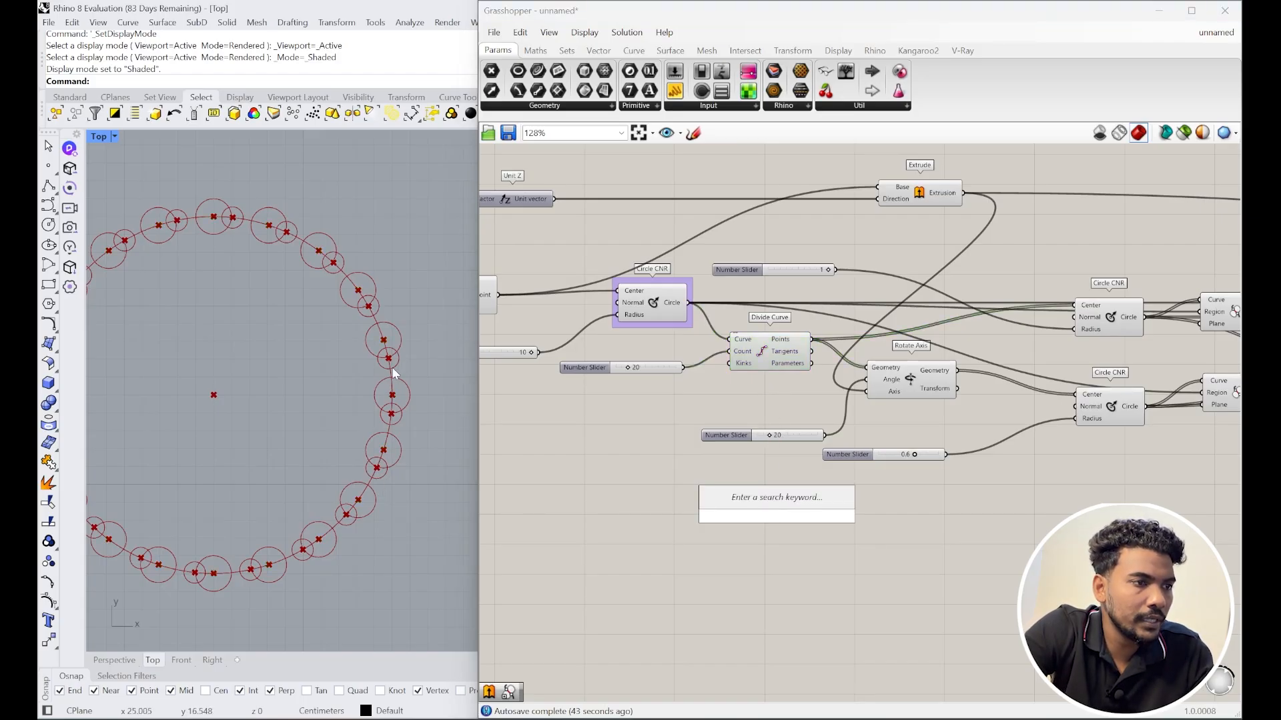
key("Escape")
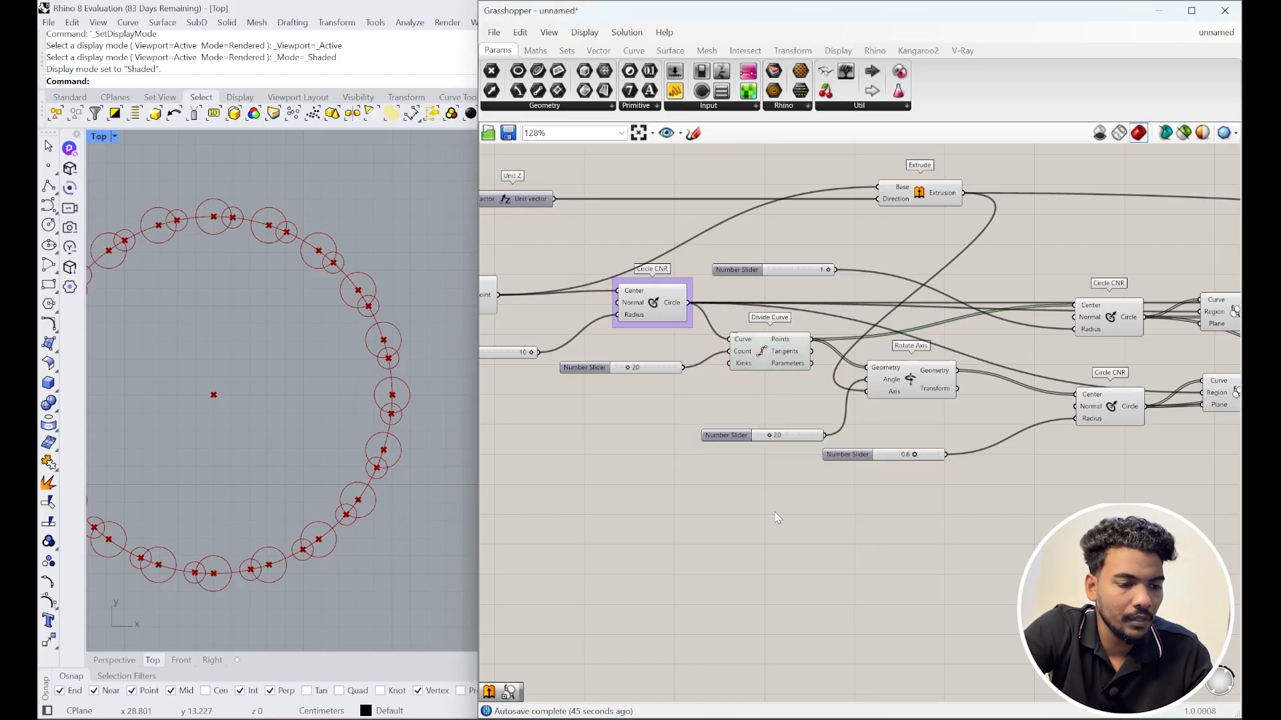
double_click(776, 517)
type("list")
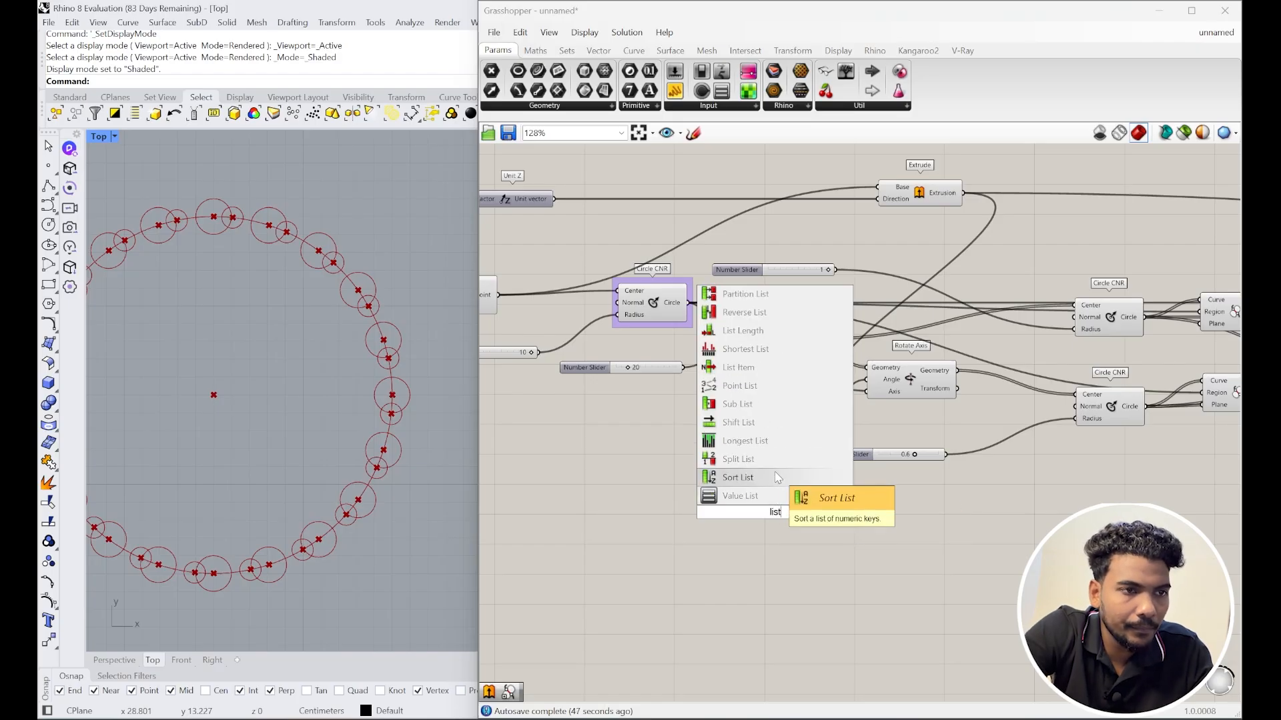
left_click(744, 368)
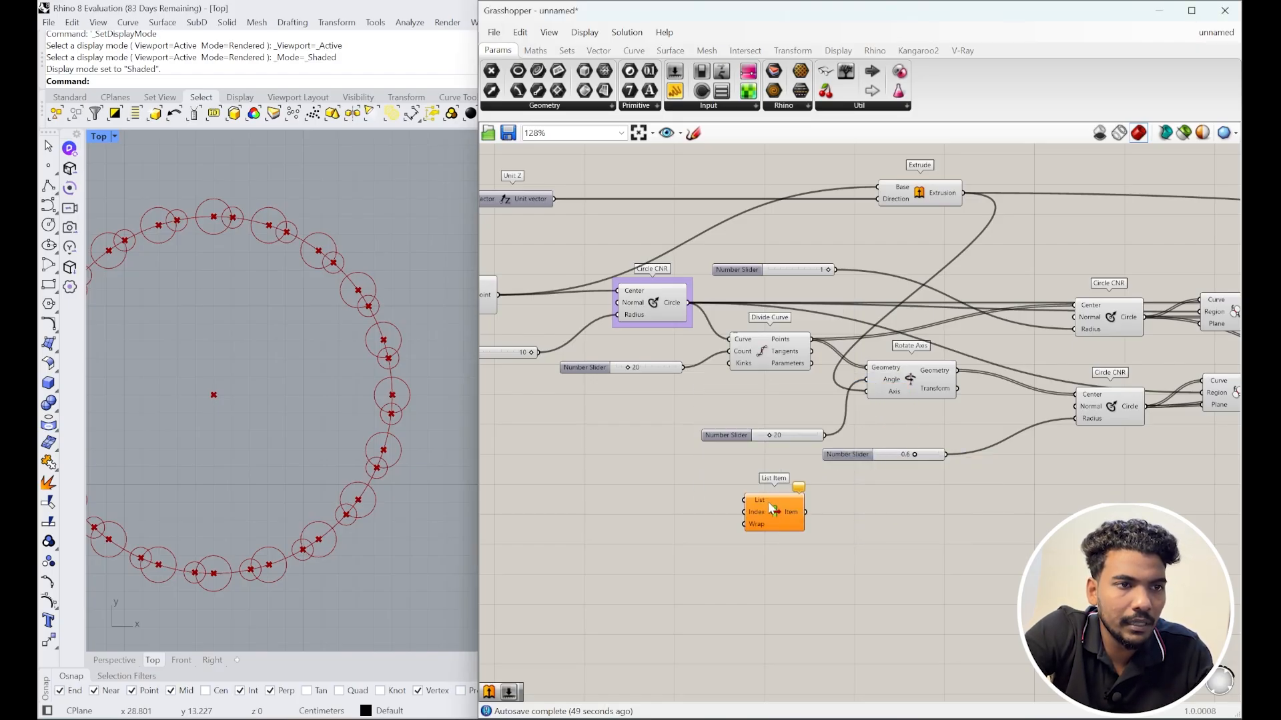
left_click_drag(772, 508, 818, 522)
left_click_drag(811, 339, 885, 529)
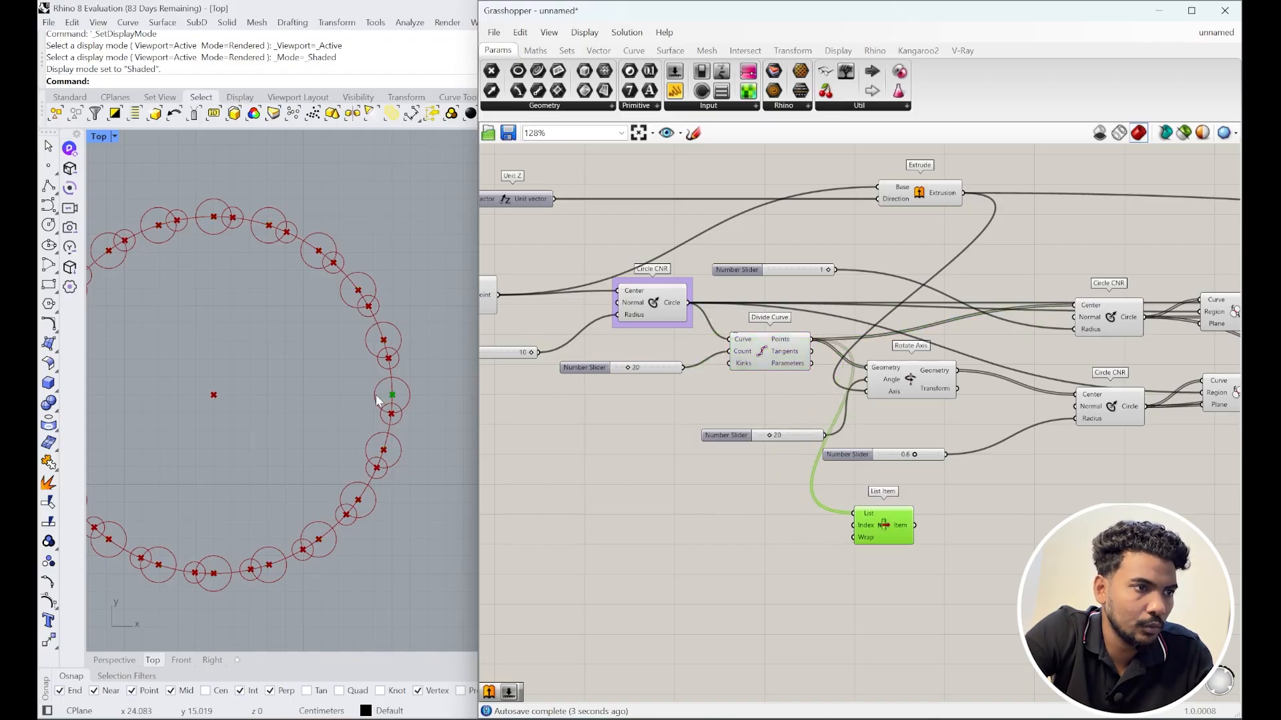
scroll(390, 399, "down", 4)
scroll(479, 398, "up", 2)
scroll(382, 402, "up", 2)
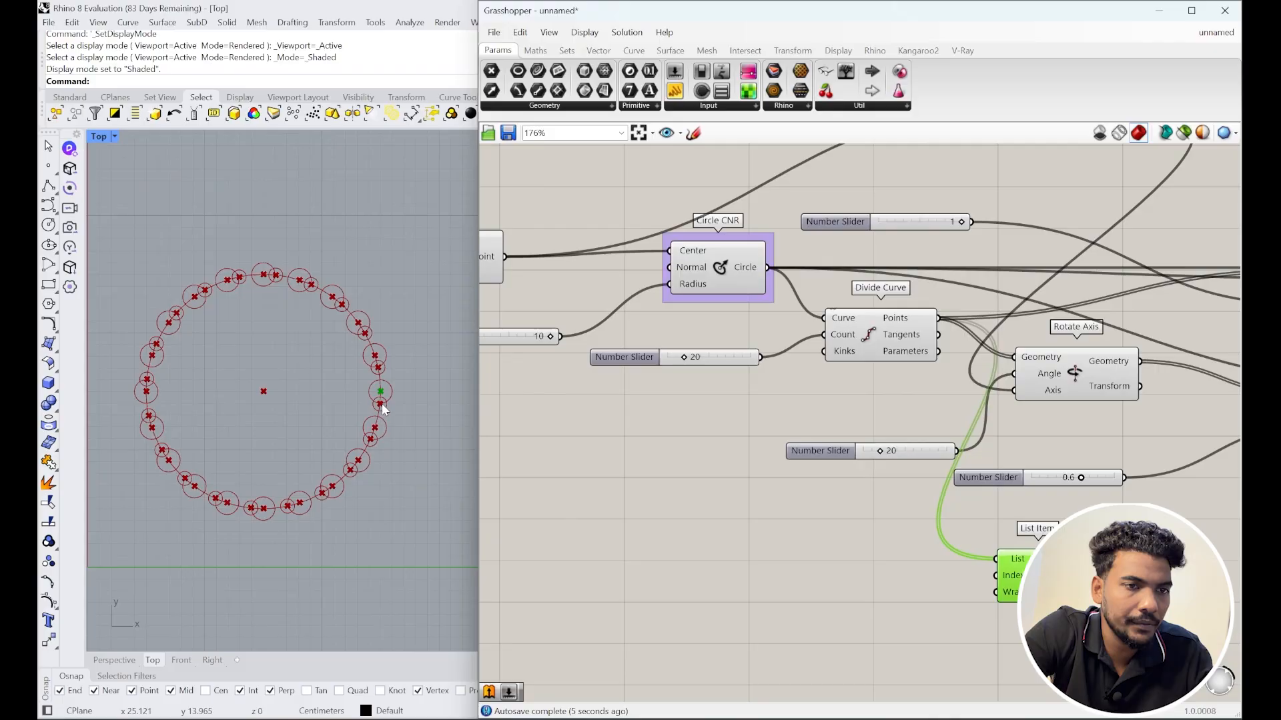
scroll(370, 400, "down", 3)
scroll(701, 501, "down", 5)
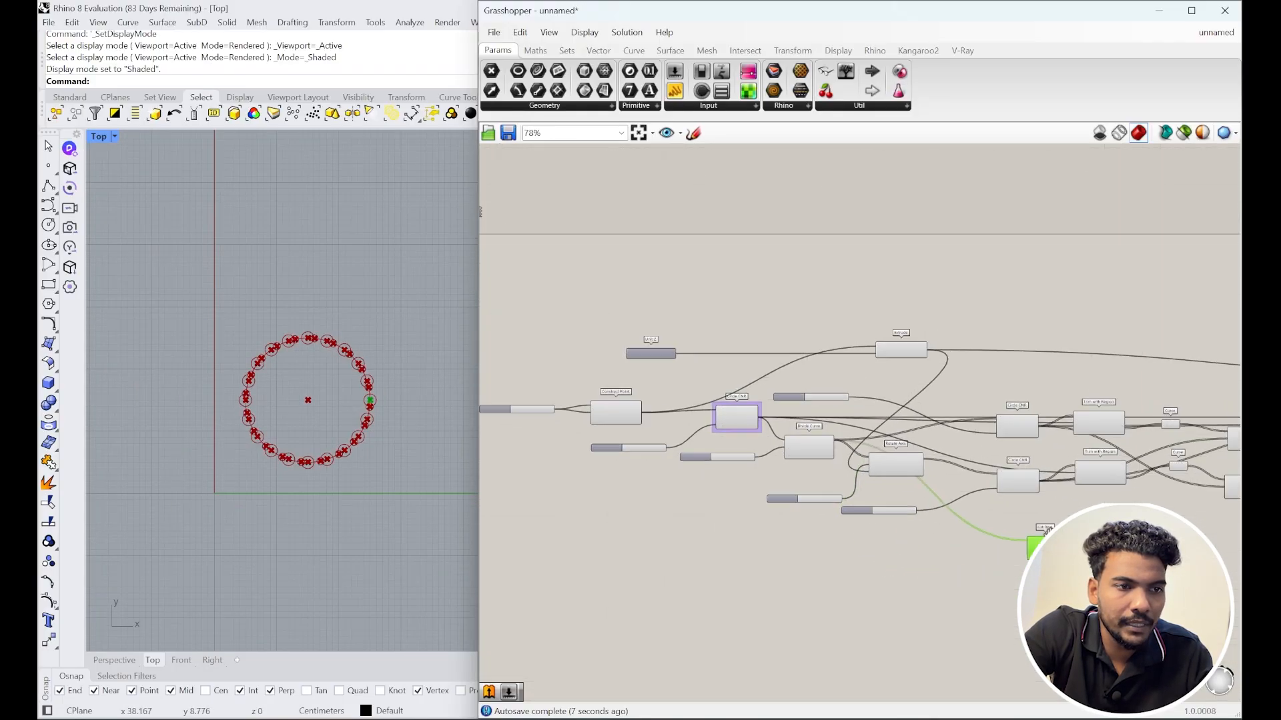
Step: Move List Item further right and hide the preview of the profile-building components
left_click_drag(695, 482, 1008, 497)
left_click_drag(930, 505, 480, 345)
scroll(671, 364, "down", 3)
scroll(567, 379, "up", 2)
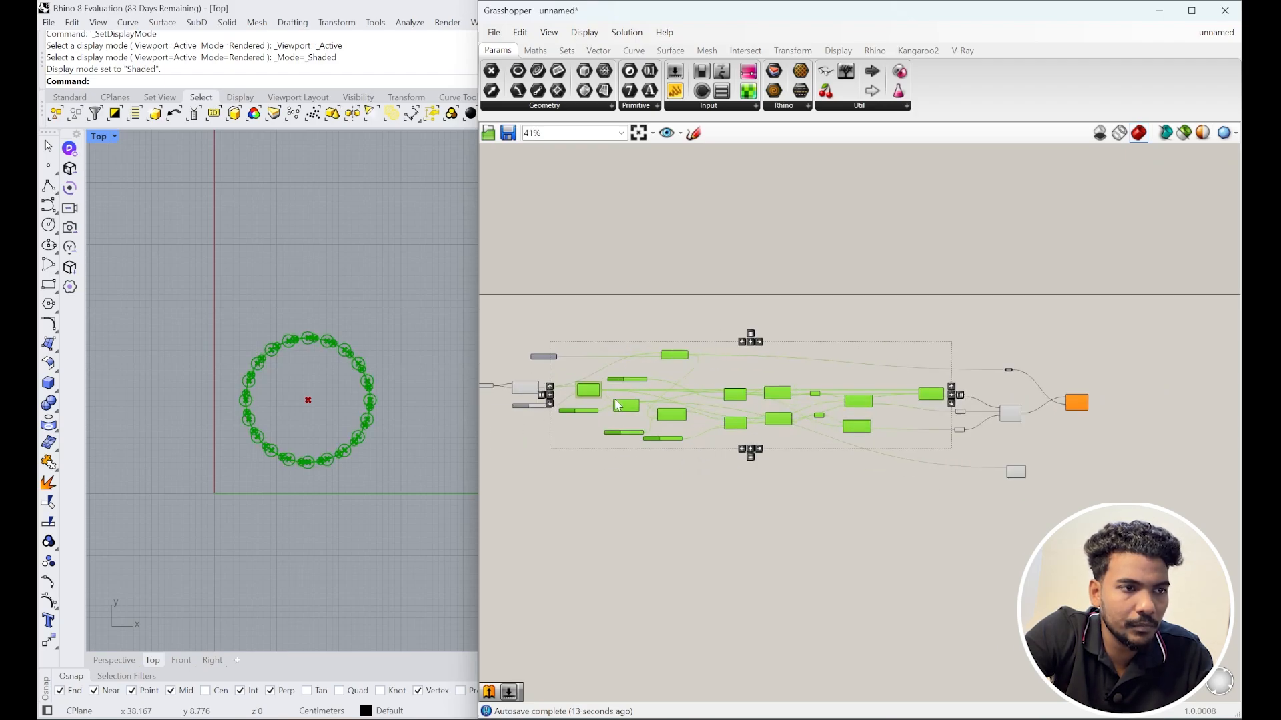
middle_click(631, 399)
left_click(675, 355)
Step: Hide the preview of the Construct Point centre and its 10 slider
right_click_drag(530, 379, 658, 385)
scroll(659, 385, "up", 3)
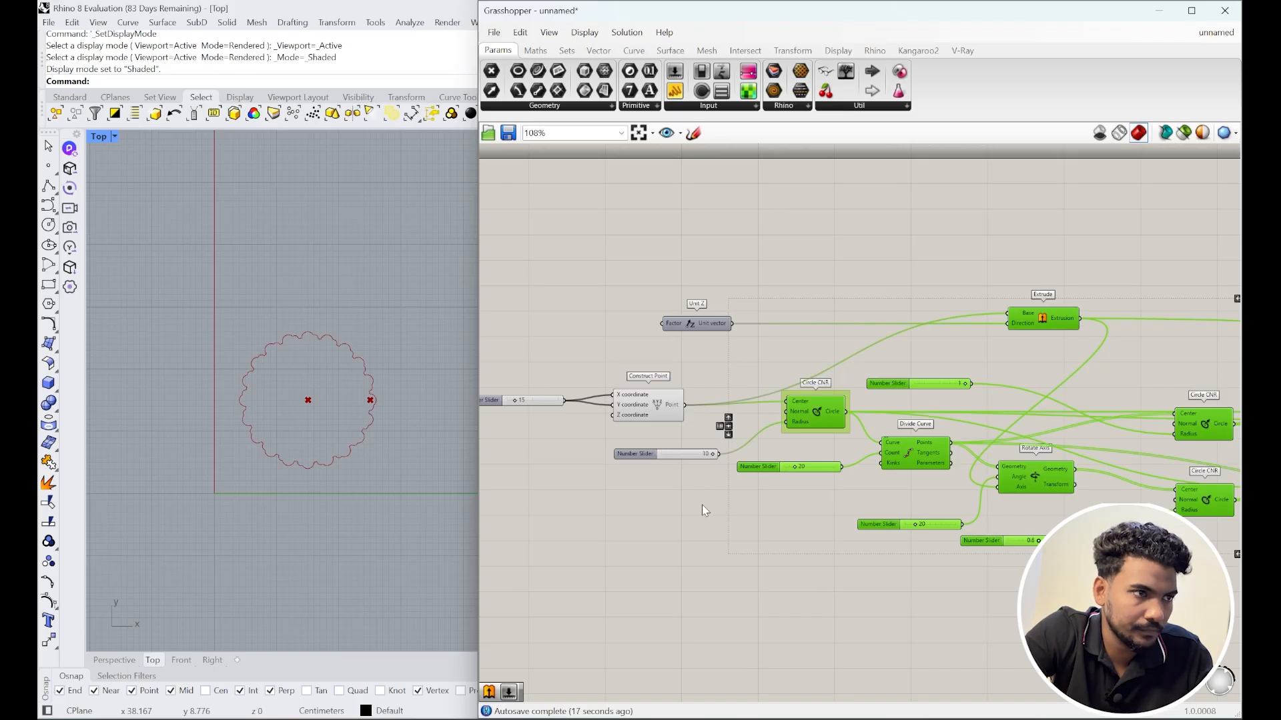
left_click_drag(695, 486, 629, 362)
middle_click(669, 437)
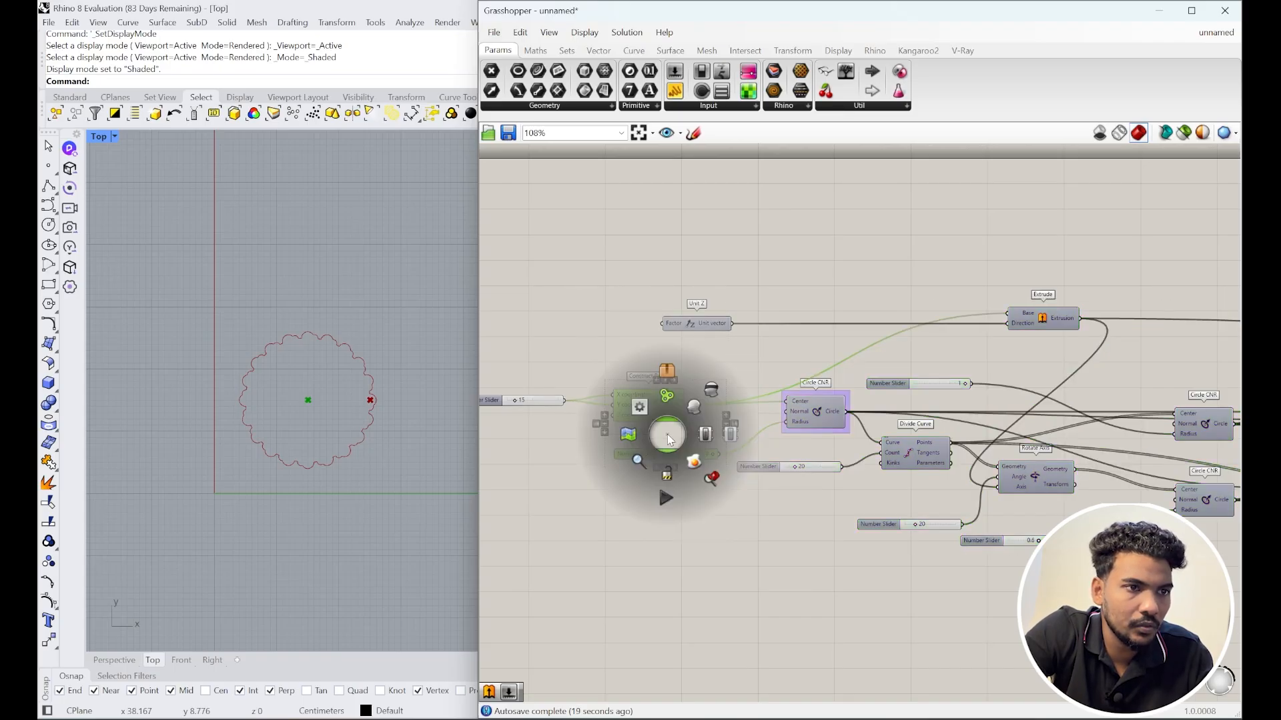
left_click(701, 404)
Step: Check the isolated point in Perspective and move List Item below the Merge component
right_click_drag(871, 432, 689, 419)
scroll(690, 419, "down", 3)
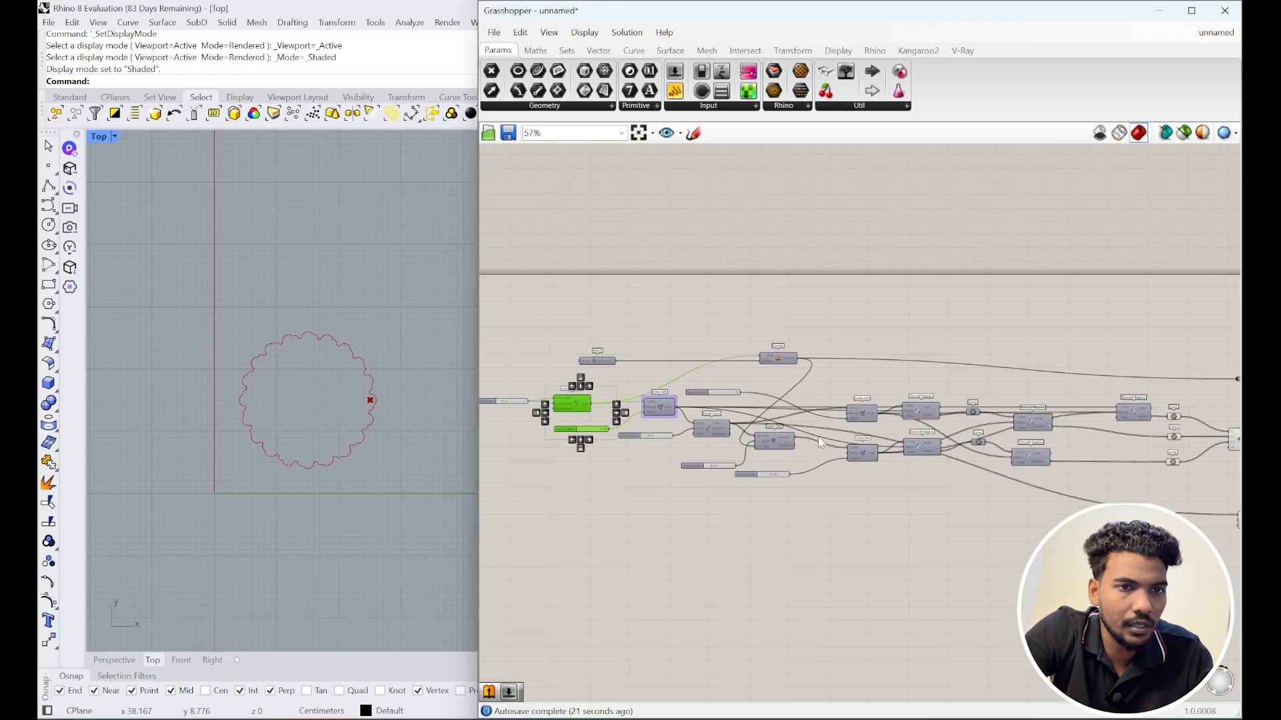
right_click_drag(1000, 473, 732, 416)
scroll(972, 431, "up", 3)
right_click_drag(973, 430, 956, 449)
scroll(956, 450, "up", 3)
left_click(932, 456)
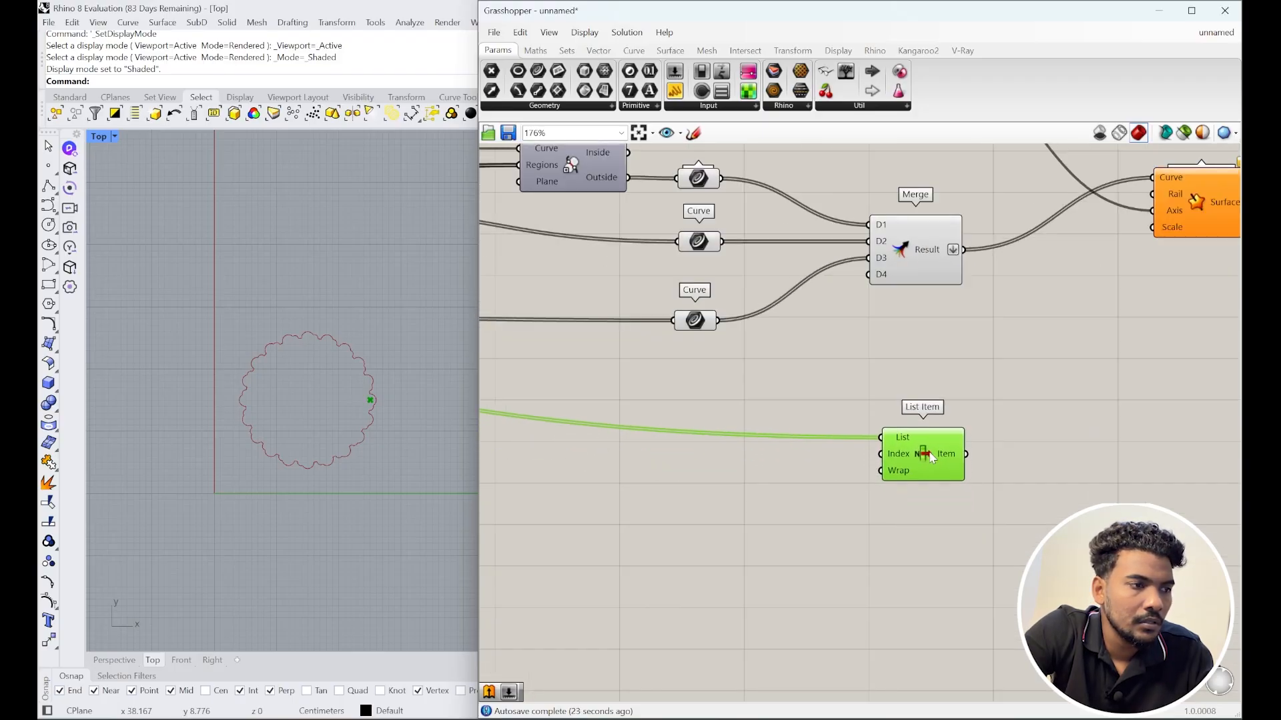
left_click(120, 662)
right_click_drag(234, 462, 337, 505)
scroll(291, 417, "up", 5)
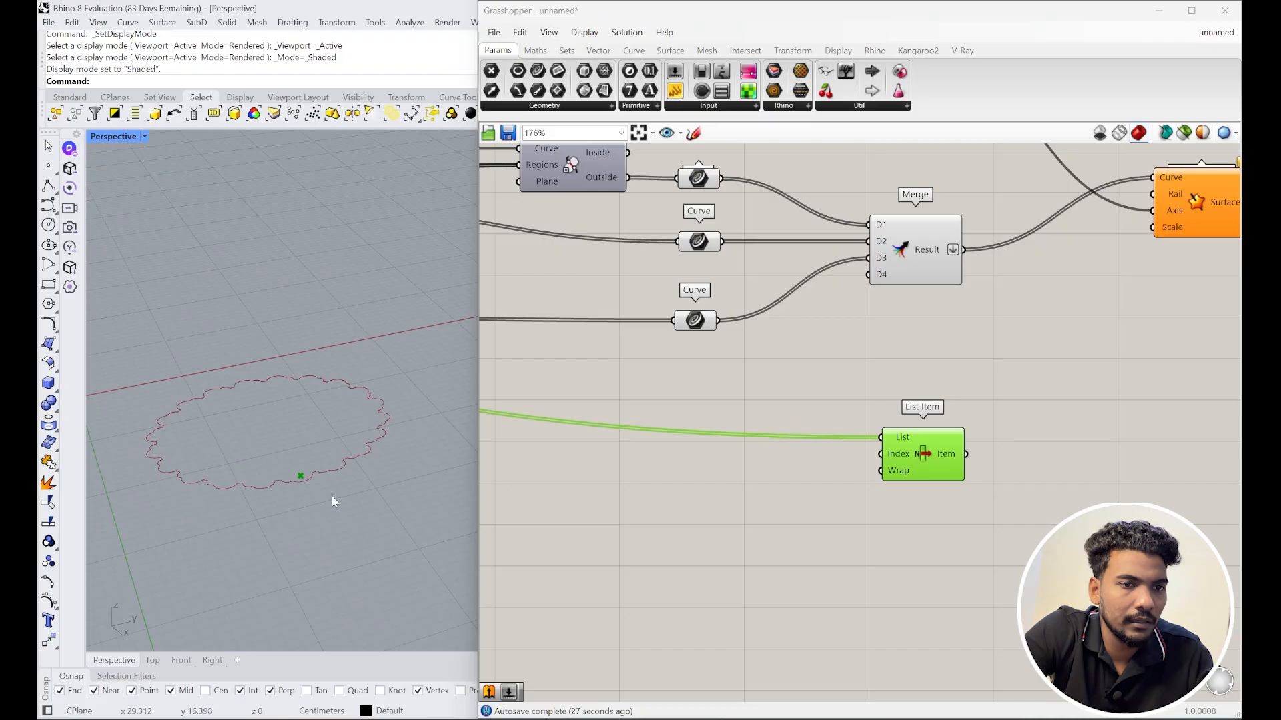
right_click_drag(928, 455, 770, 453)
left_click_drag(771, 454, 661, 487)
Step: Add an Extrude component with the picked List Item point as its base
double_click(826, 477)
type("extrude")
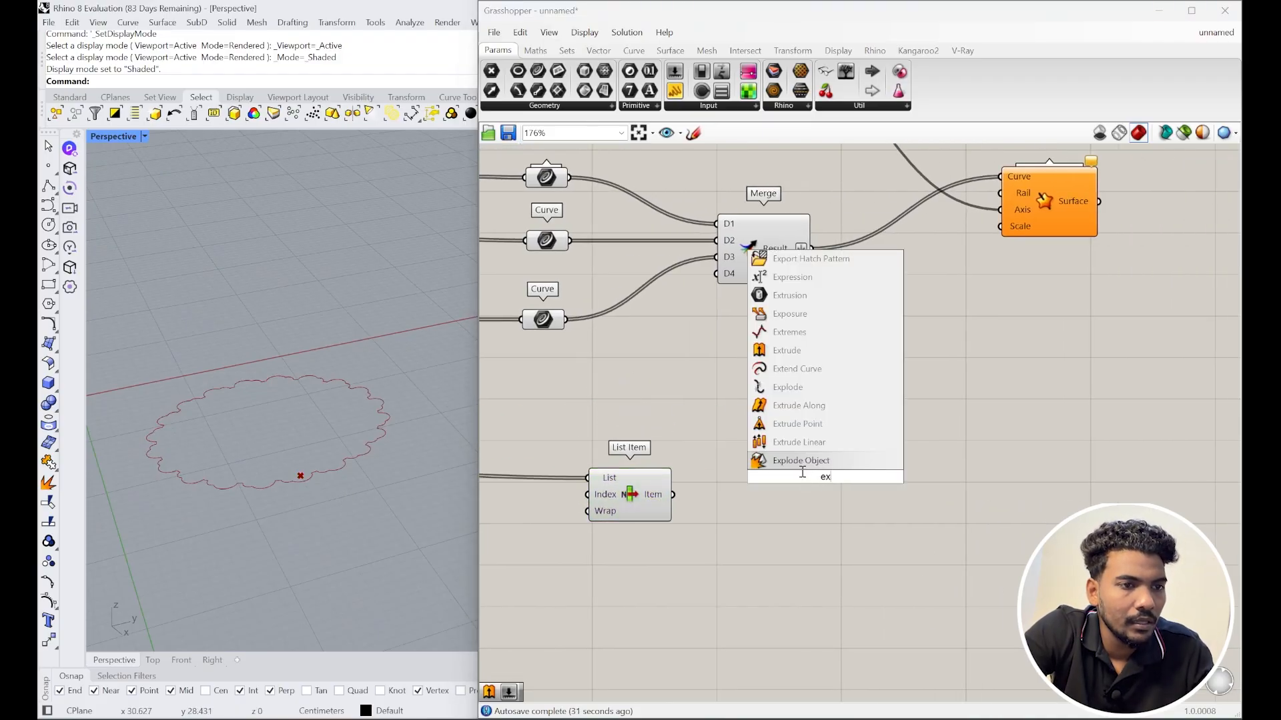
left_click(803, 443)
left_click_drag(672, 494, 827, 506)
Step: Add a Unit Z vector as the Extrude direction
double_click(733, 551)
type("z")
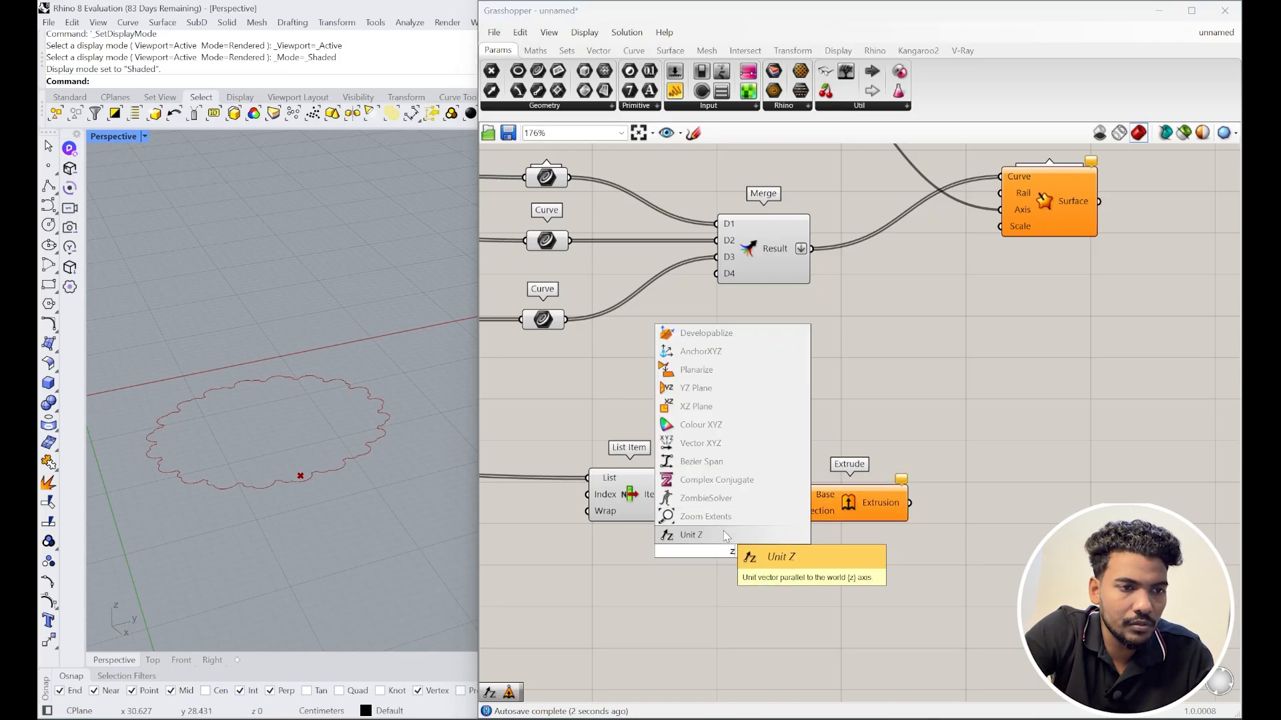
left_click(727, 535)
left_click_drag(786, 549, 792, 511)
left_click_drag(741, 556, 703, 569)
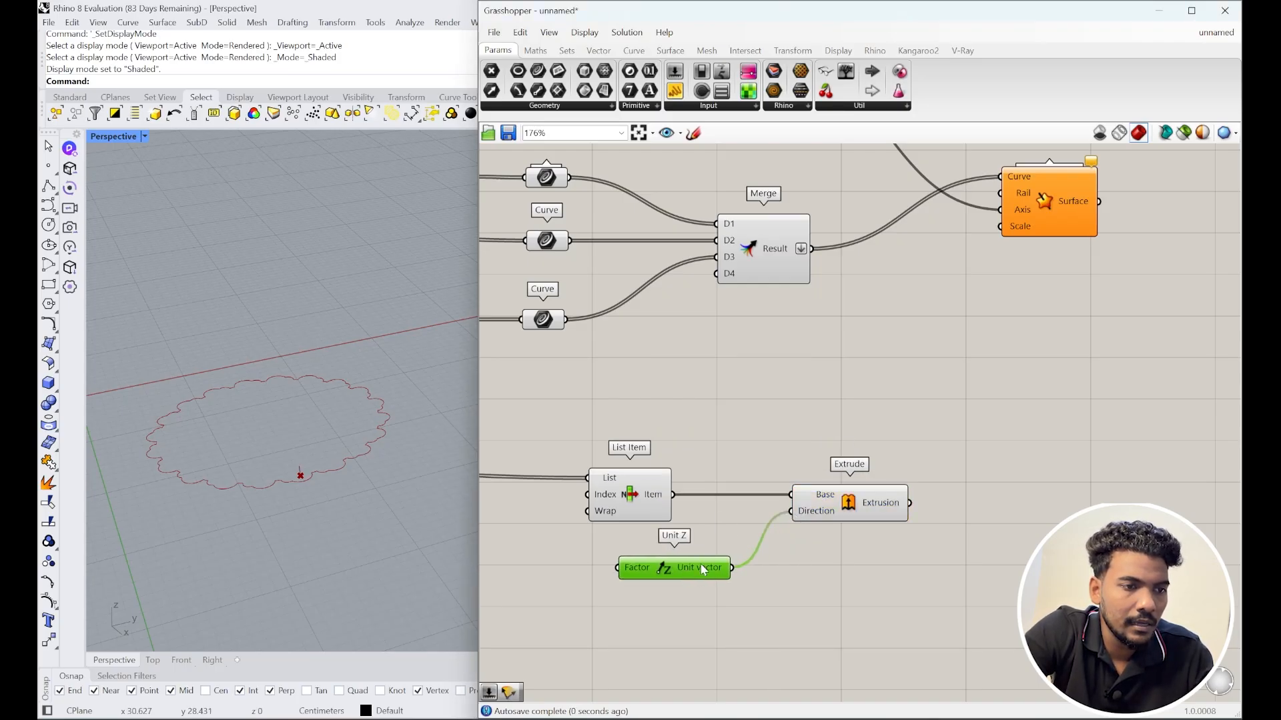
Step: Feed an 85 number slider into Unit Z's factor and orbit to view the tall line
double_click(565, 586)
type("85")
key("Return")
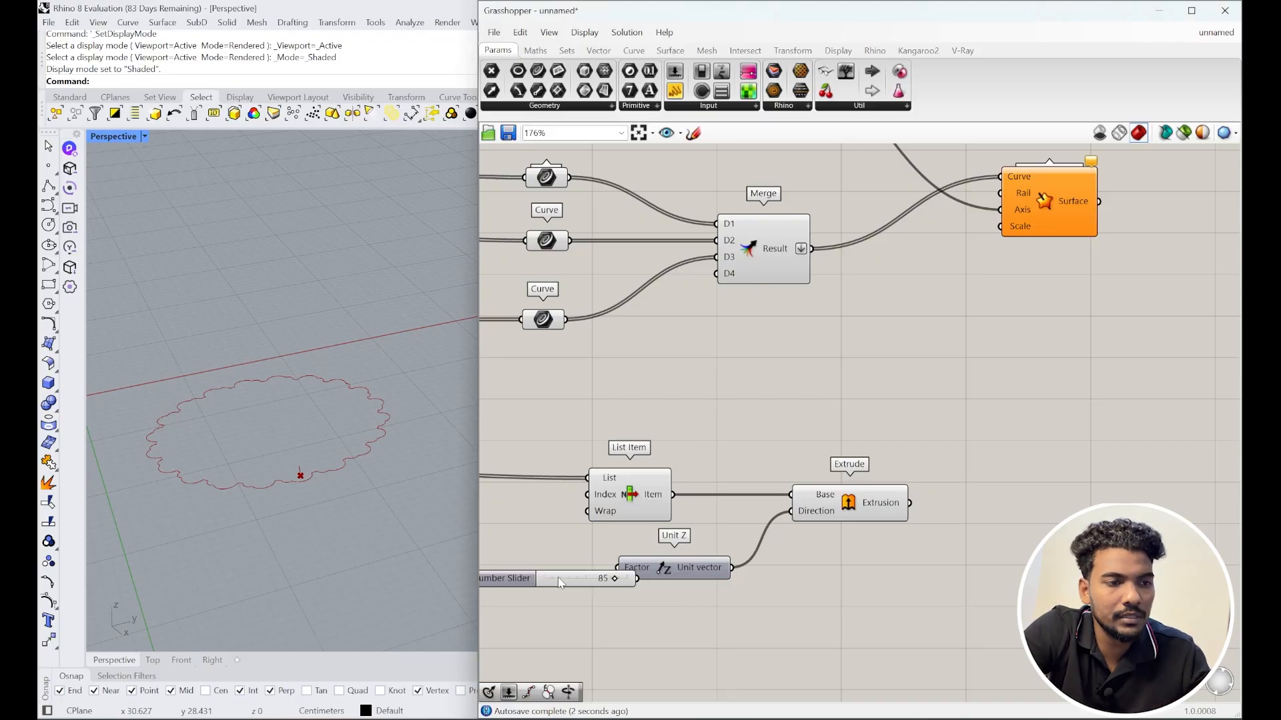
right_click_drag(658, 593, 775, 578)
mouse_move(748, 564)
left_mouse_down()
mouse_move(653, 552)
mouse_move(735, 553)
left_mouse_up()
scroll(372, 452, "down", 5)
right_click_drag(371, 451, 389, 404)
scroll(403, 451, "down", 5)
right_click_drag(936, 488, 757, 453)
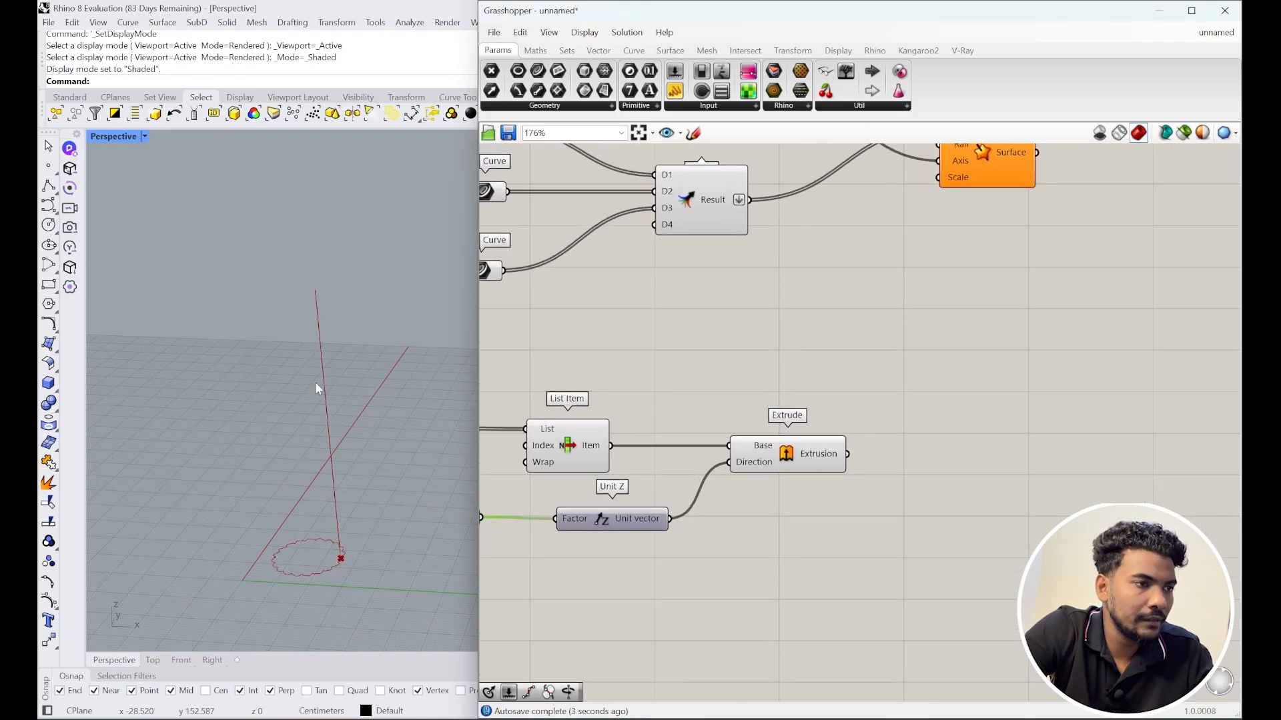
Step: Add a Divide Curve component on the extruded vertical line
double_click(902, 454)
type("div")
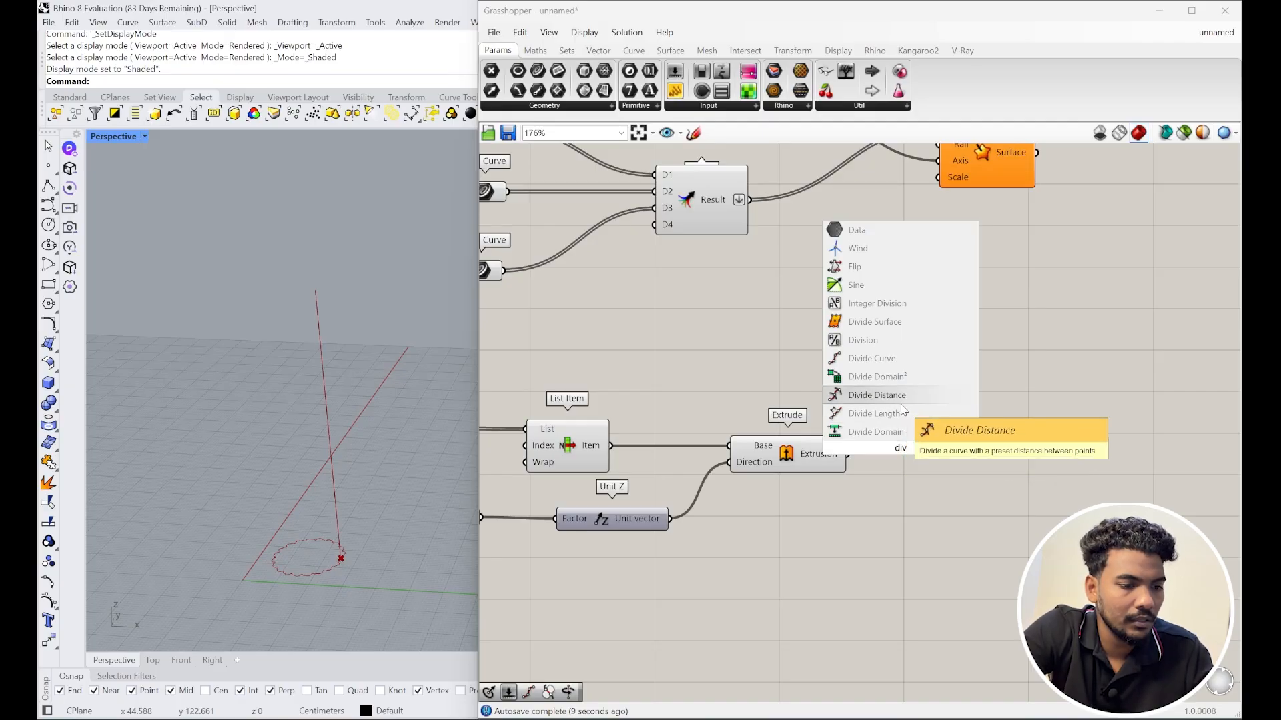
type("ide curve")
key("Return")
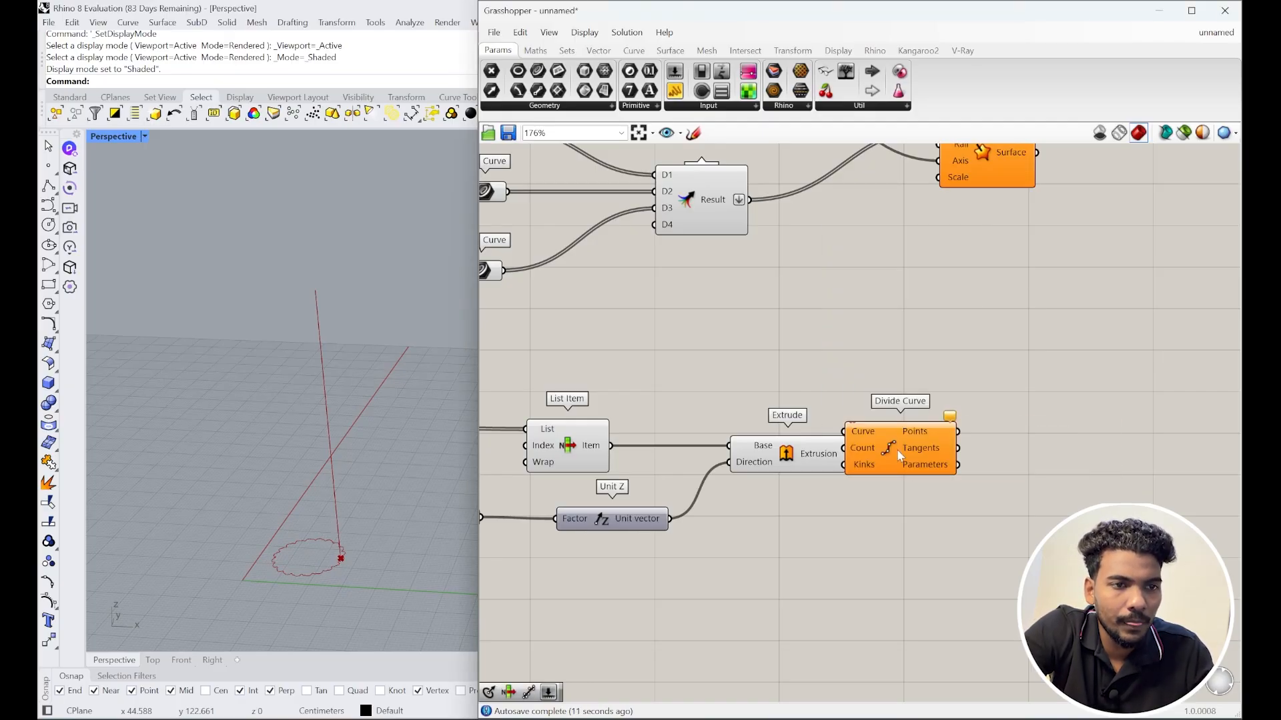
left_click_drag(847, 453, 971, 465)
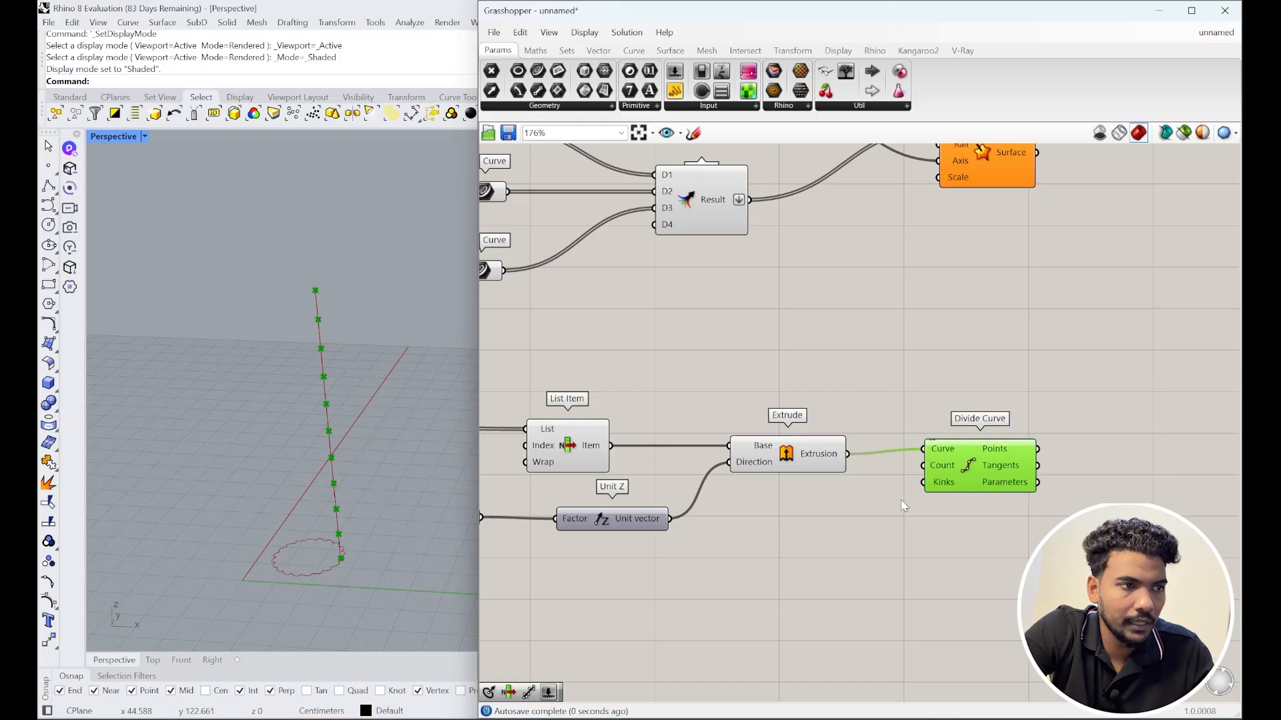
Step: Set the division count with a number slider of 3
double_click(895, 506)
type("3")
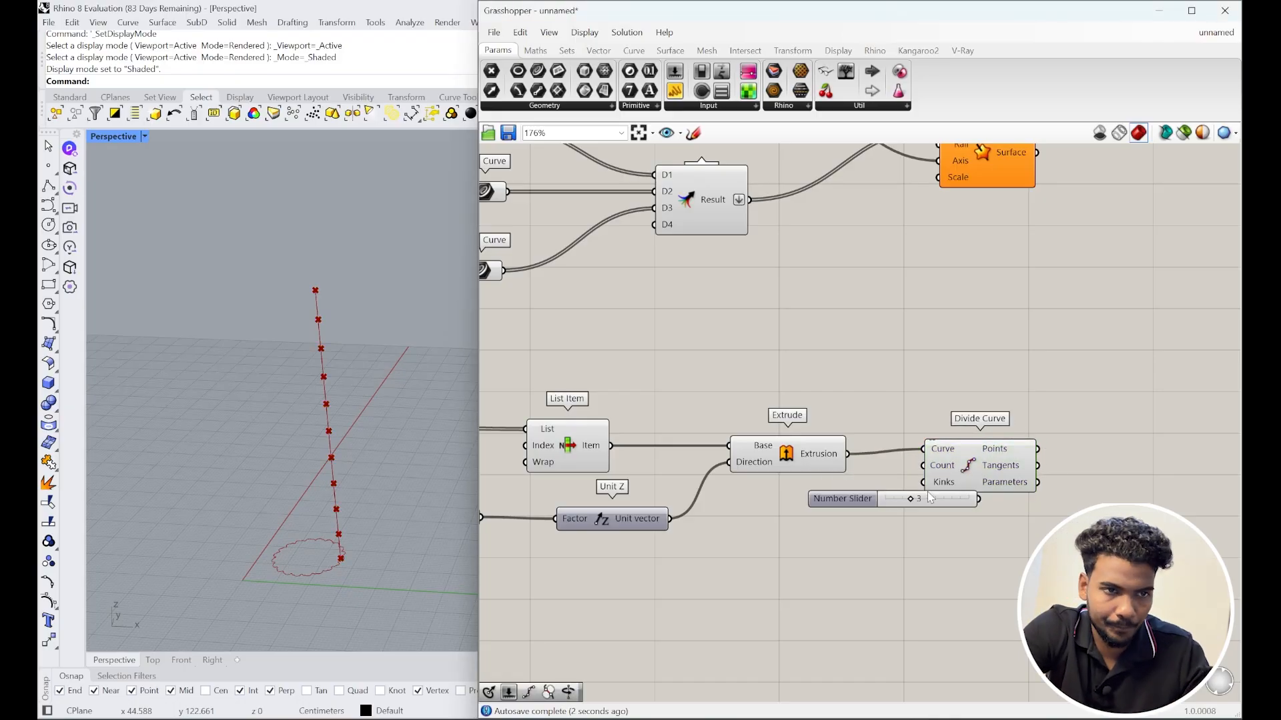
key("Return")
left_click_drag(922, 479, 988, 496)
scroll(294, 495, "down", 2)
right_click_drag(317, 473, 303, 443)
Step: Tidy the canvas by repositioning the count slider and Extrude component
right_click_drag(844, 503, 760, 479)
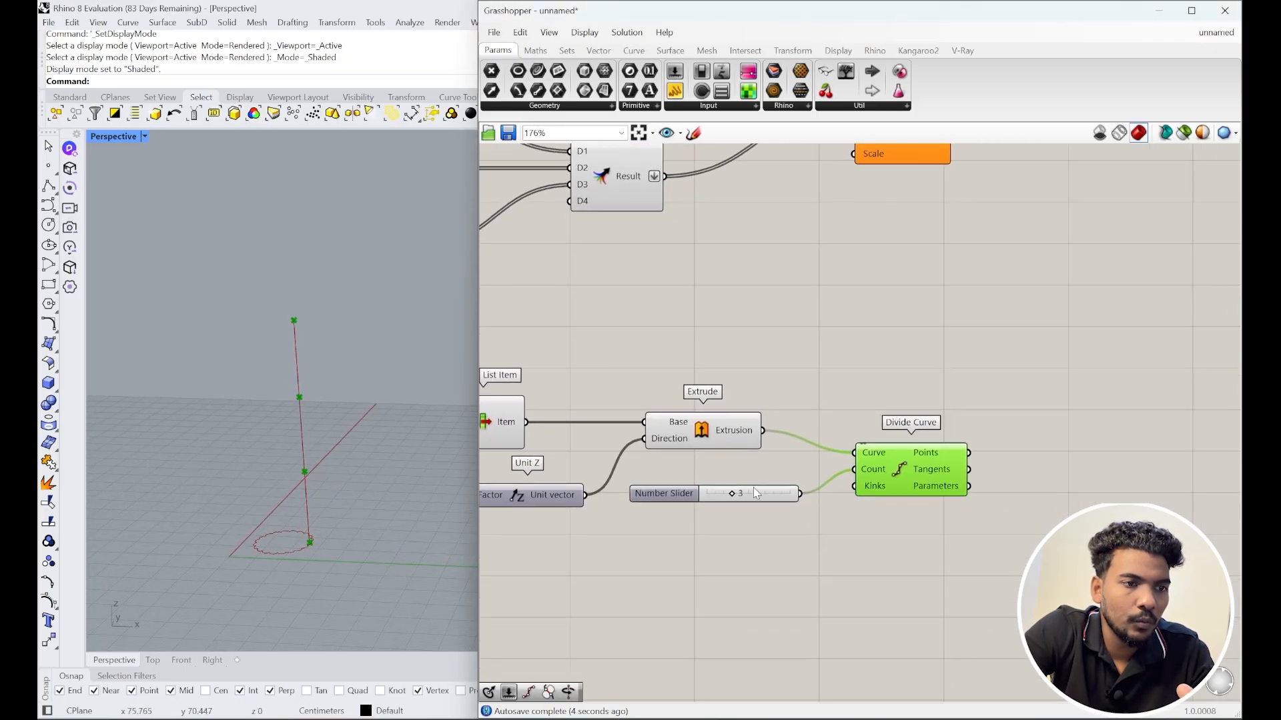
left_click_drag(755, 494, 721, 532)
left_click_drag(711, 442, 720, 437)
right_click_drag(925, 495, 865, 482)
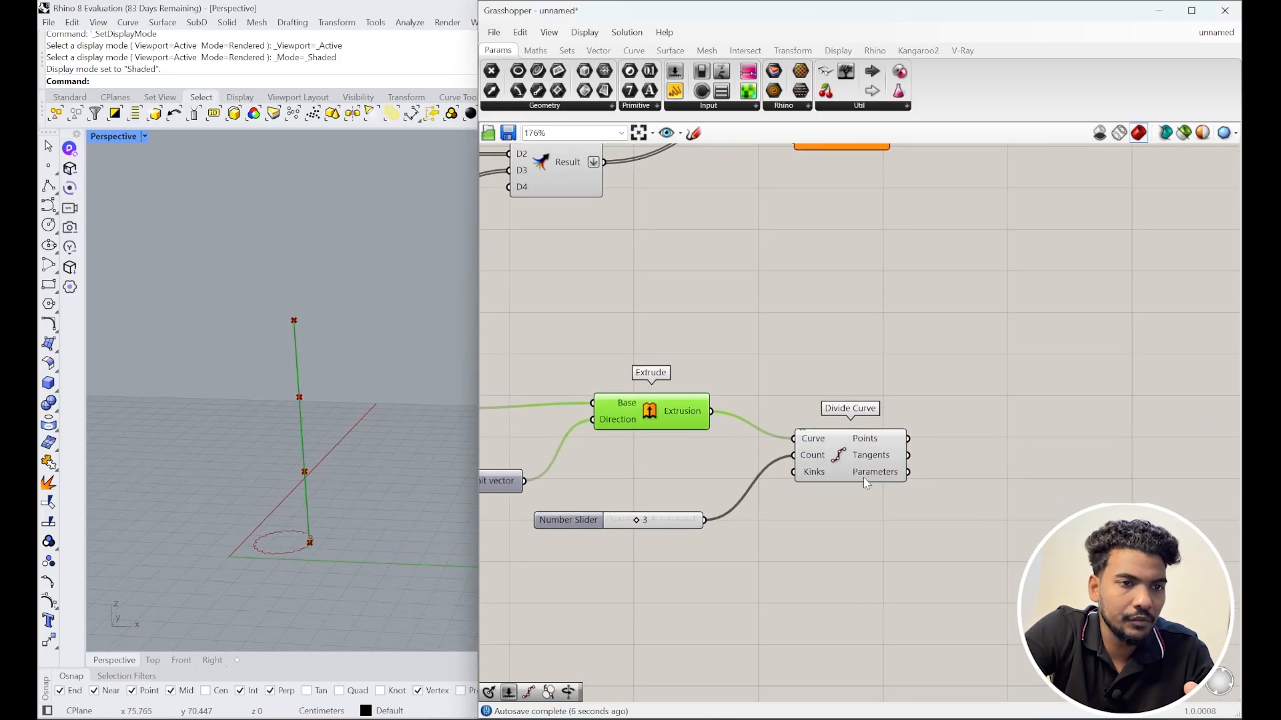
left_click(863, 478)
Step: Move the group of six lower components left to make room
scroll(861, 467, "down", 3)
scroll(747, 518, "down", 2)
right_click_drag(747, 517, 979, 485)
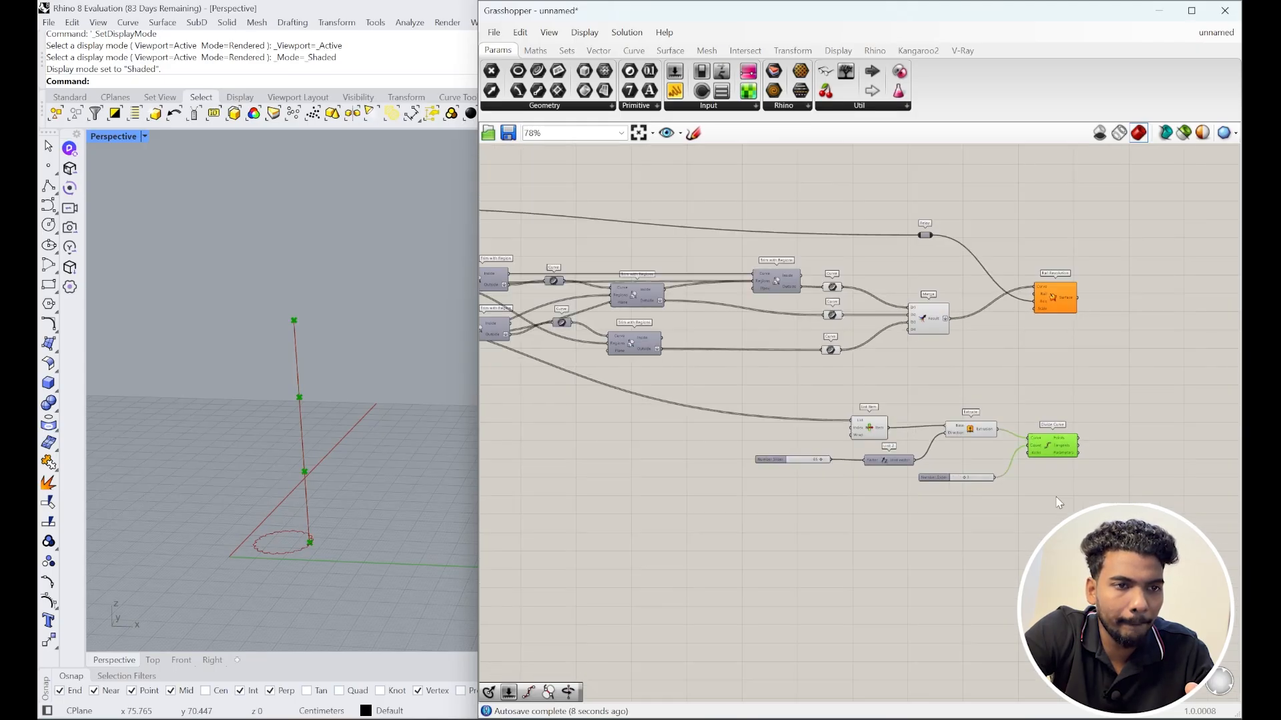
left_click_drag(1070, 515, 794, 409)
left_click_drag(1047, 453, 795, 455)
left_click(874, 478)
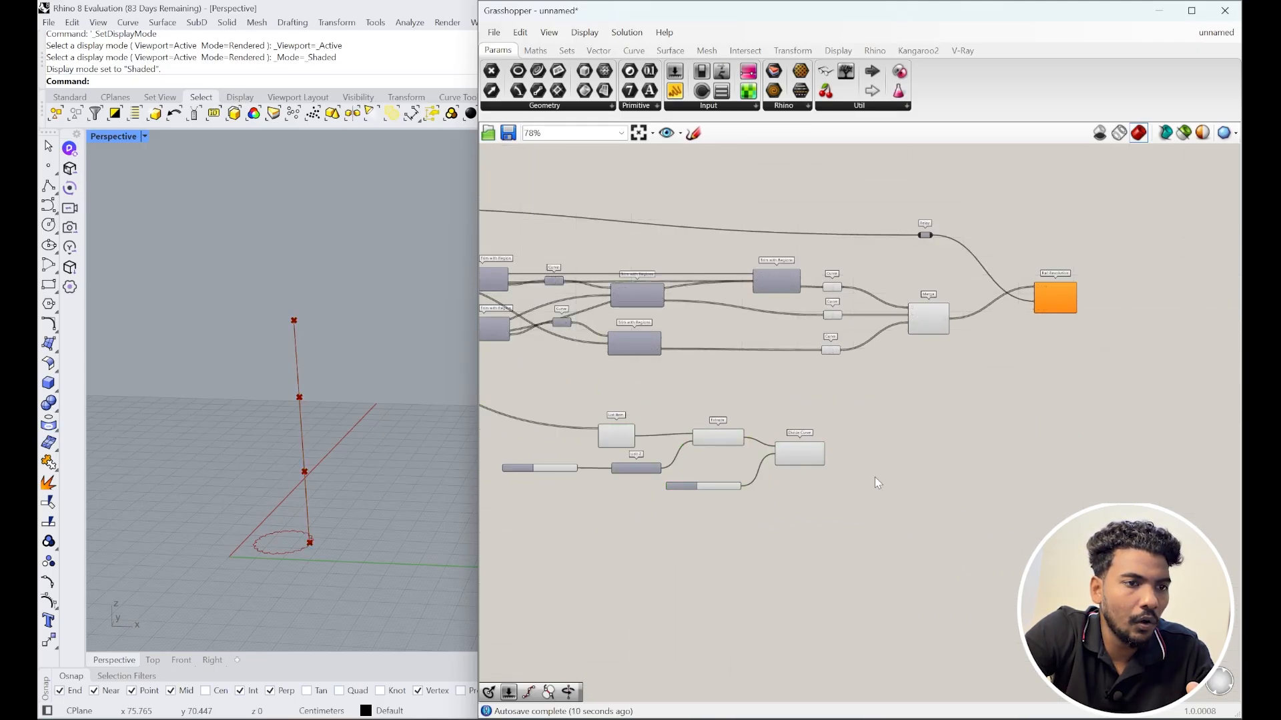
scroll(874, 478, "up", 3)
scroll(859, 470, "down", 2)
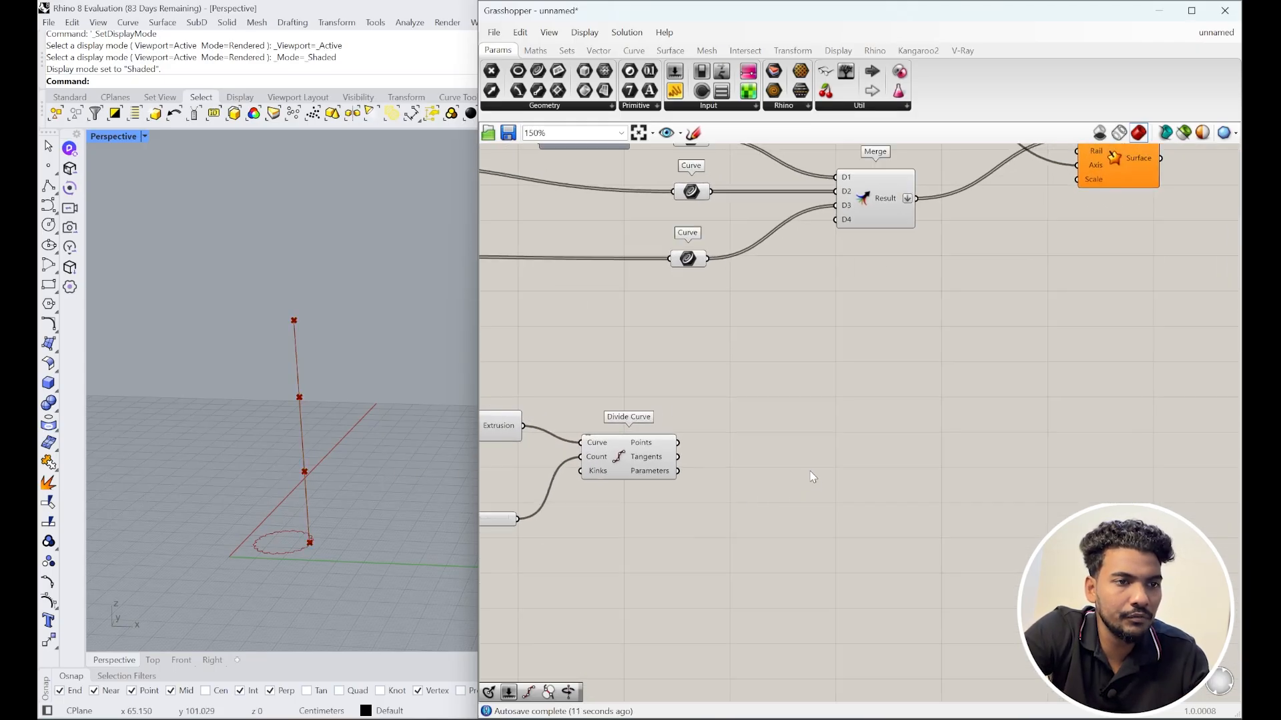
Step: Create four List Item components, spaced evenly and centre-aligned
double_click(775, 443)
type("list")
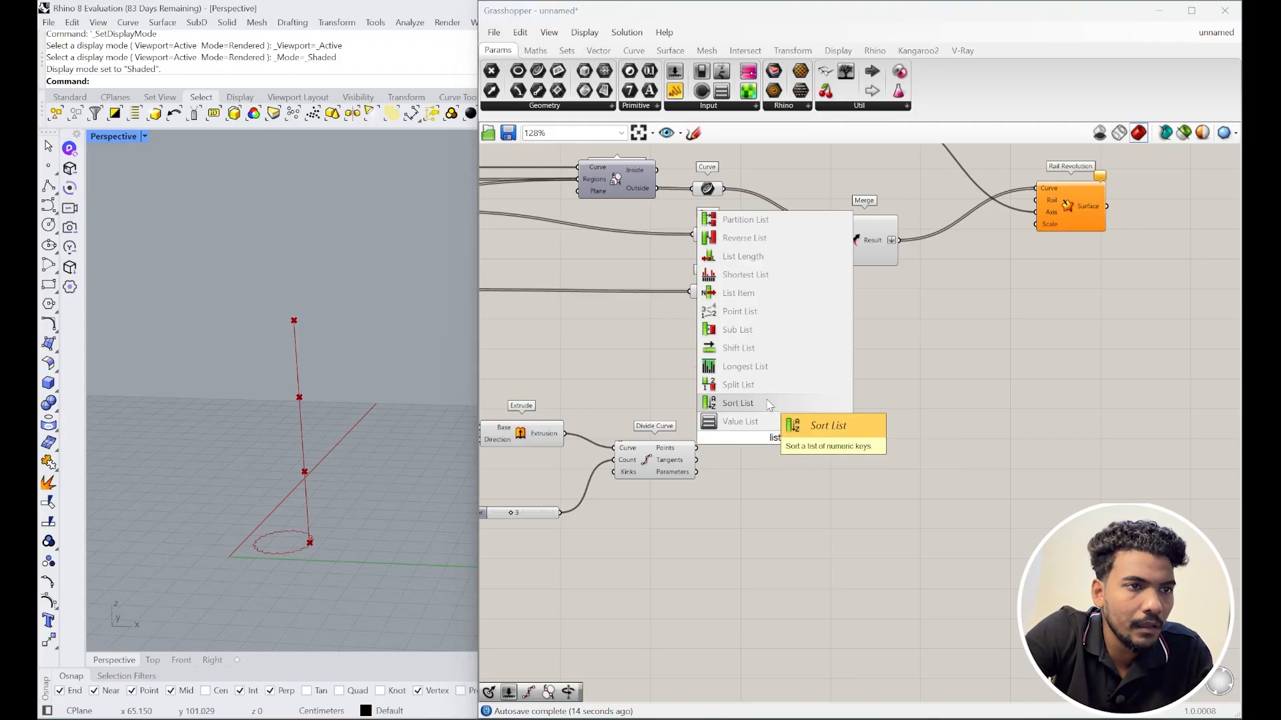
left_click(740, 293)
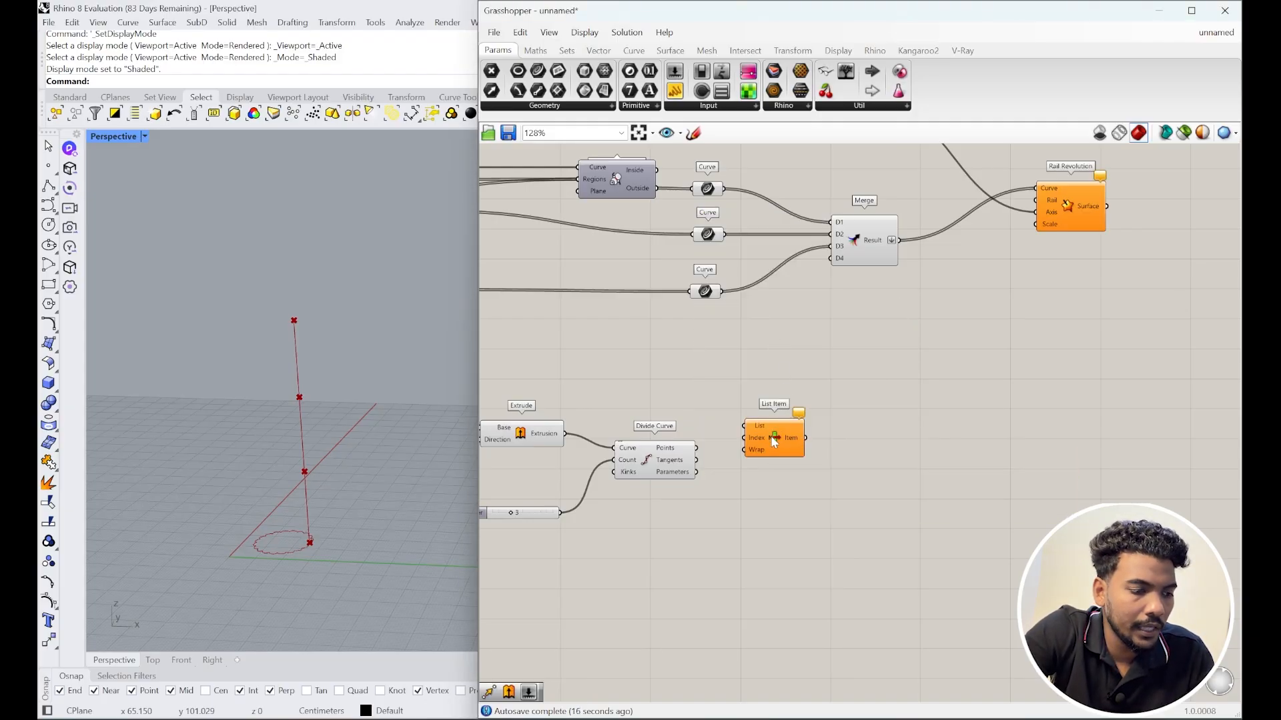
left_click_drag(772, 441, 799, 564, "alt")
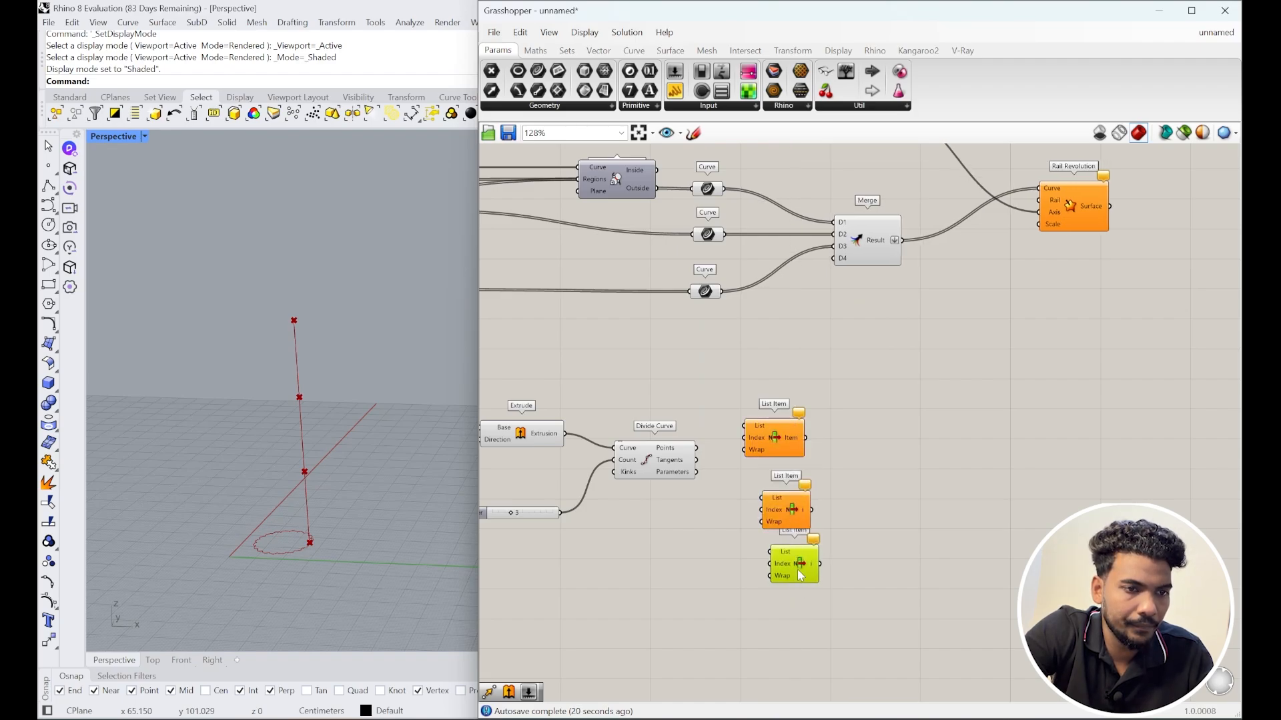
scroll(794, 601, "up", 3)
left_click_drag(875, 624, 777, 286)
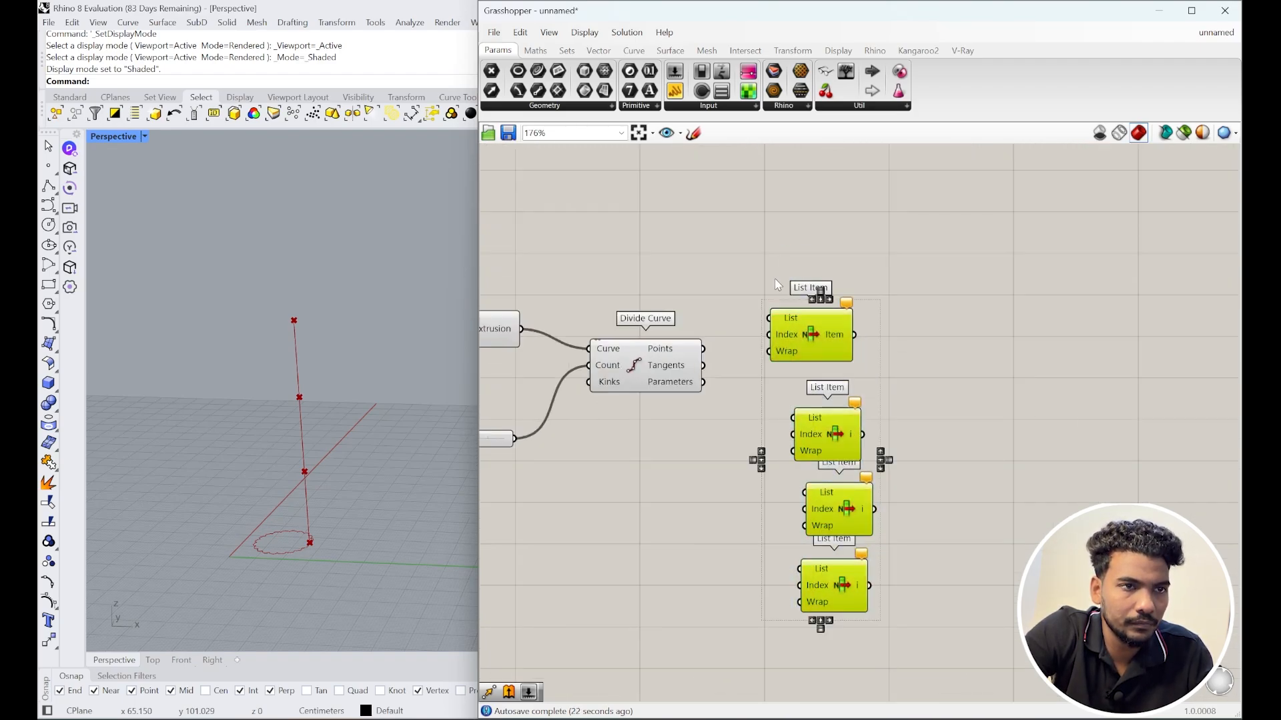
left_click(821, 294)
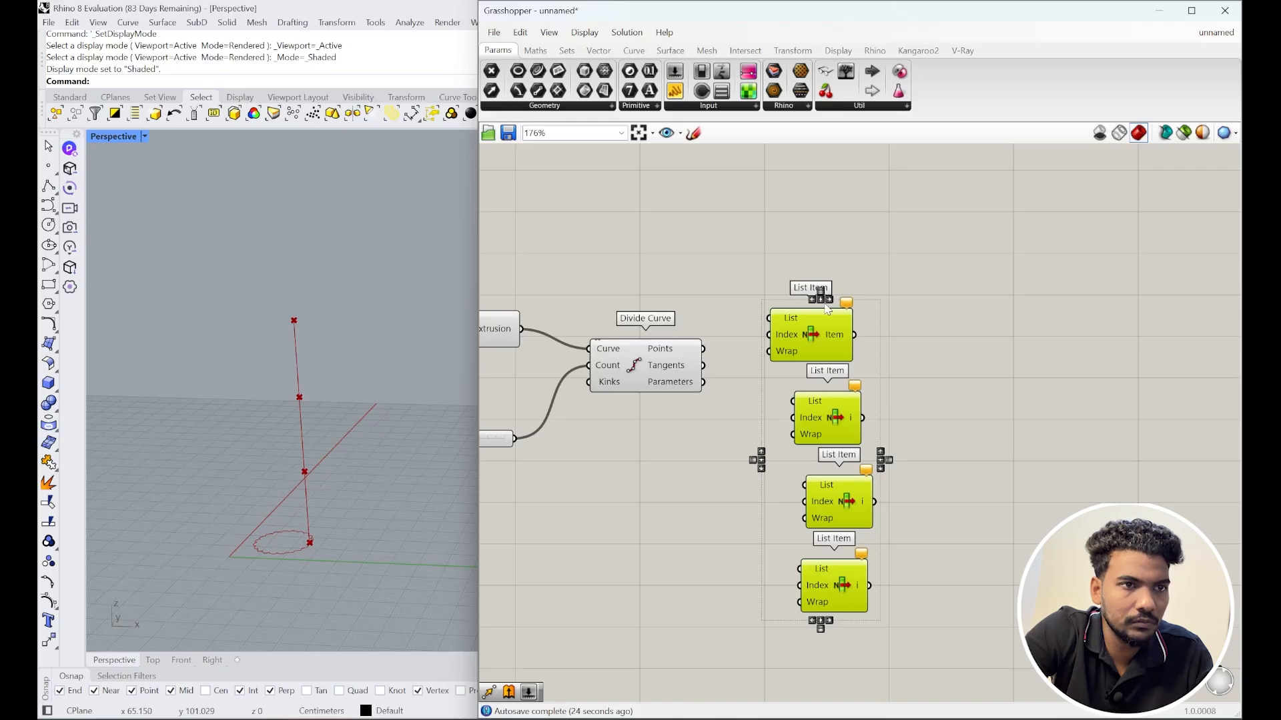
left_click(821, 300)
left_click(967, 381)
Step: Wire the Divide Curve points into the List input of all four List Items
right_click_drag(916, 522, 978, 499)
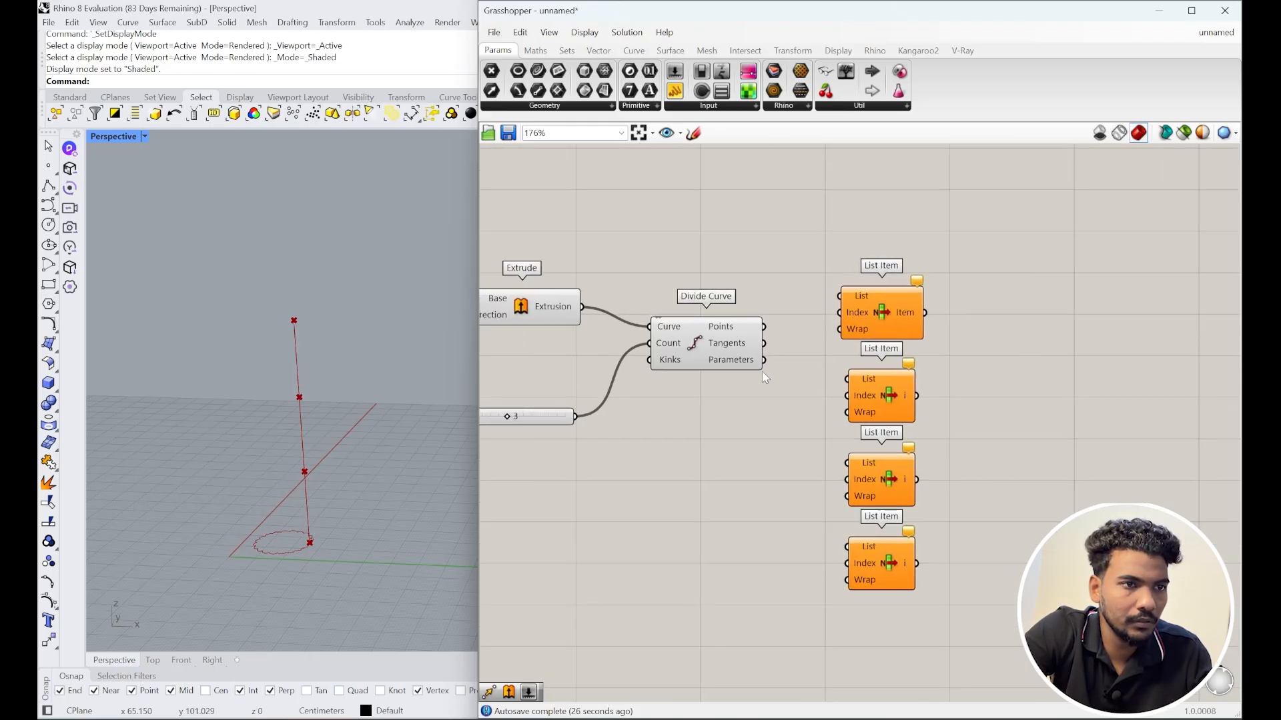
right_click_drag(763, 378, 773, 423)
left_click_drag(845, 352, 846, 352)
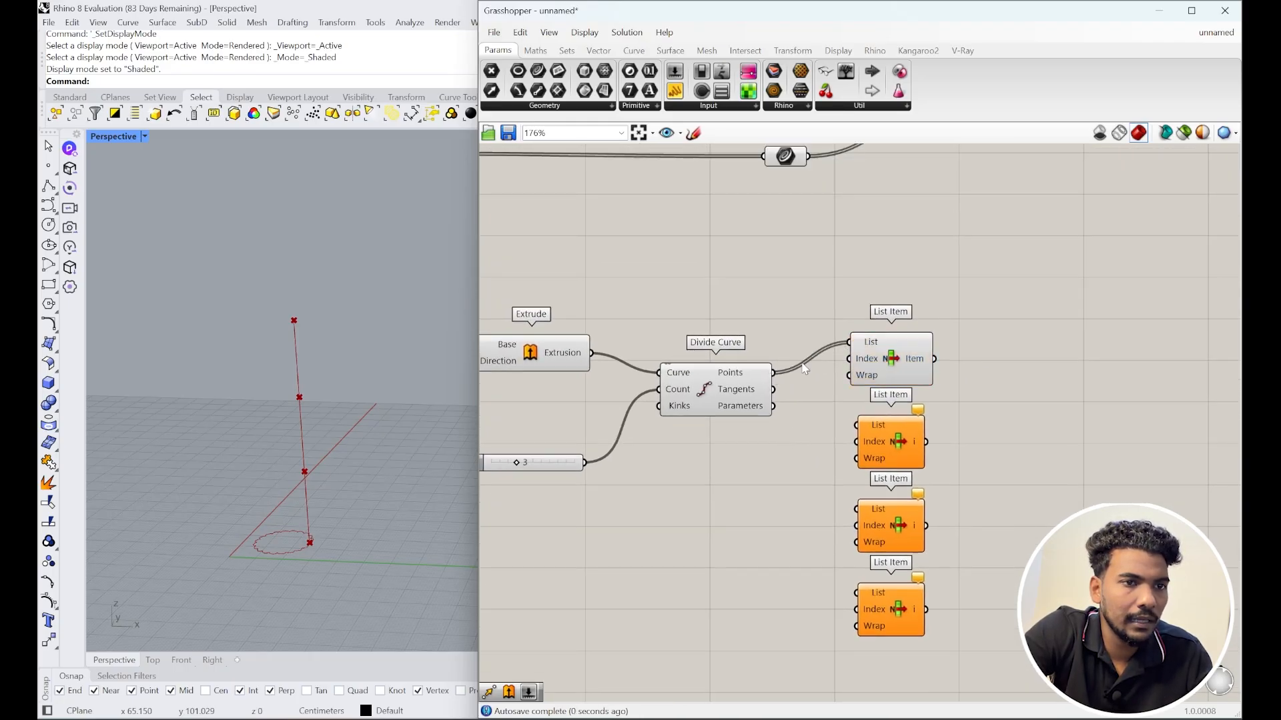
left_click(894, 362)
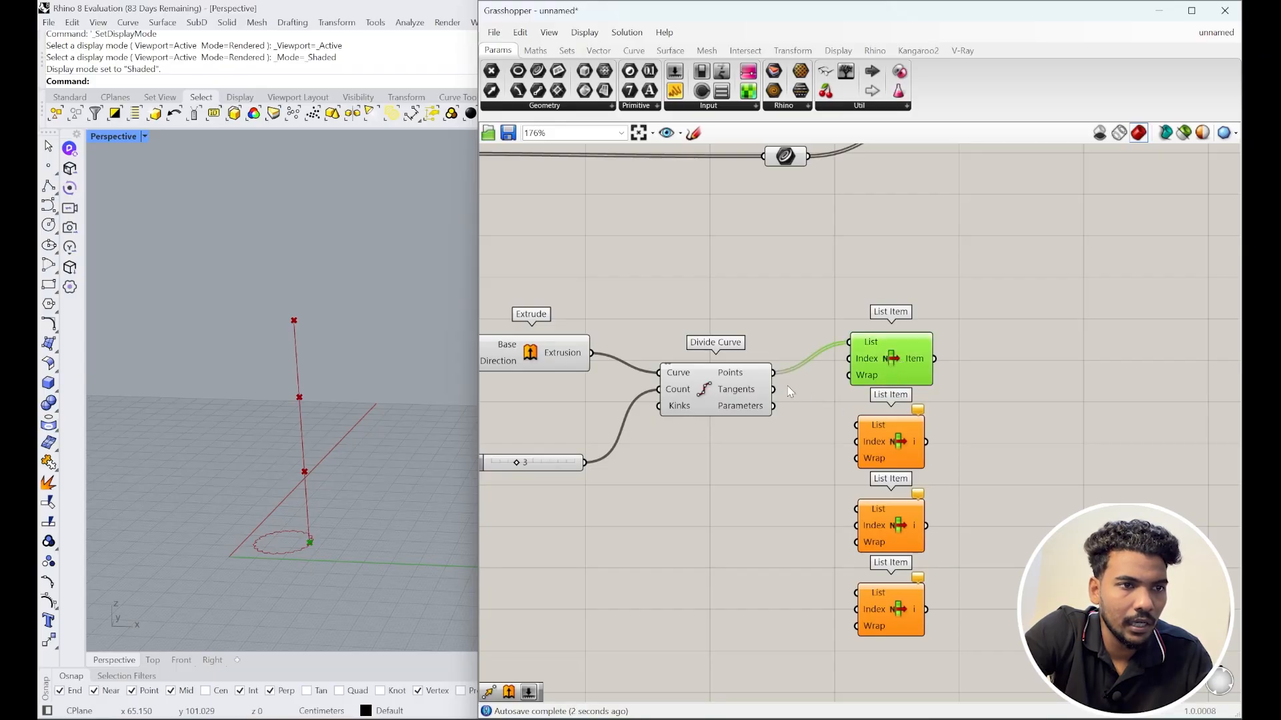
left_click_drag(854, 425, 857, 425)
left_click_drag(774, 373, 779, 379)
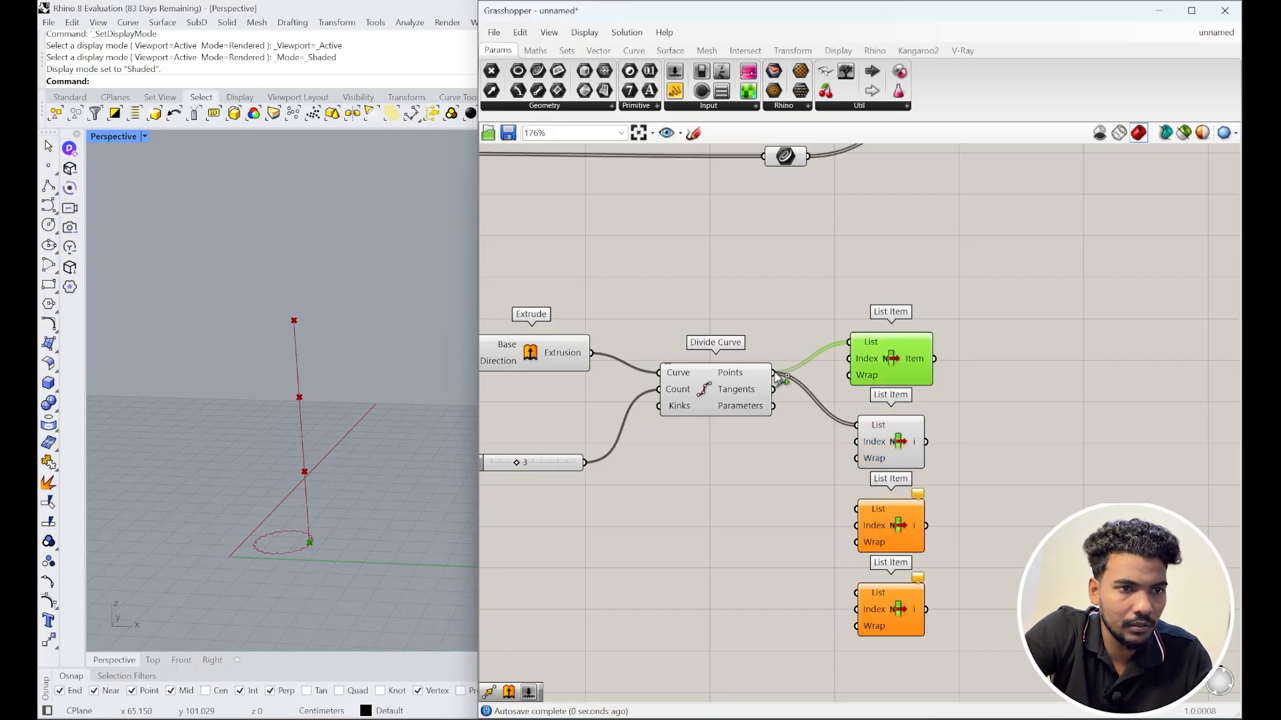
left_click_drag(871, 527, 859, 509)
left_click_drag(779, 378, 857, 593)
Step: Preview the points picked by the third and fourth List Items
right_click_drag(875, 566, 831, 531)
left_click(847, 582)
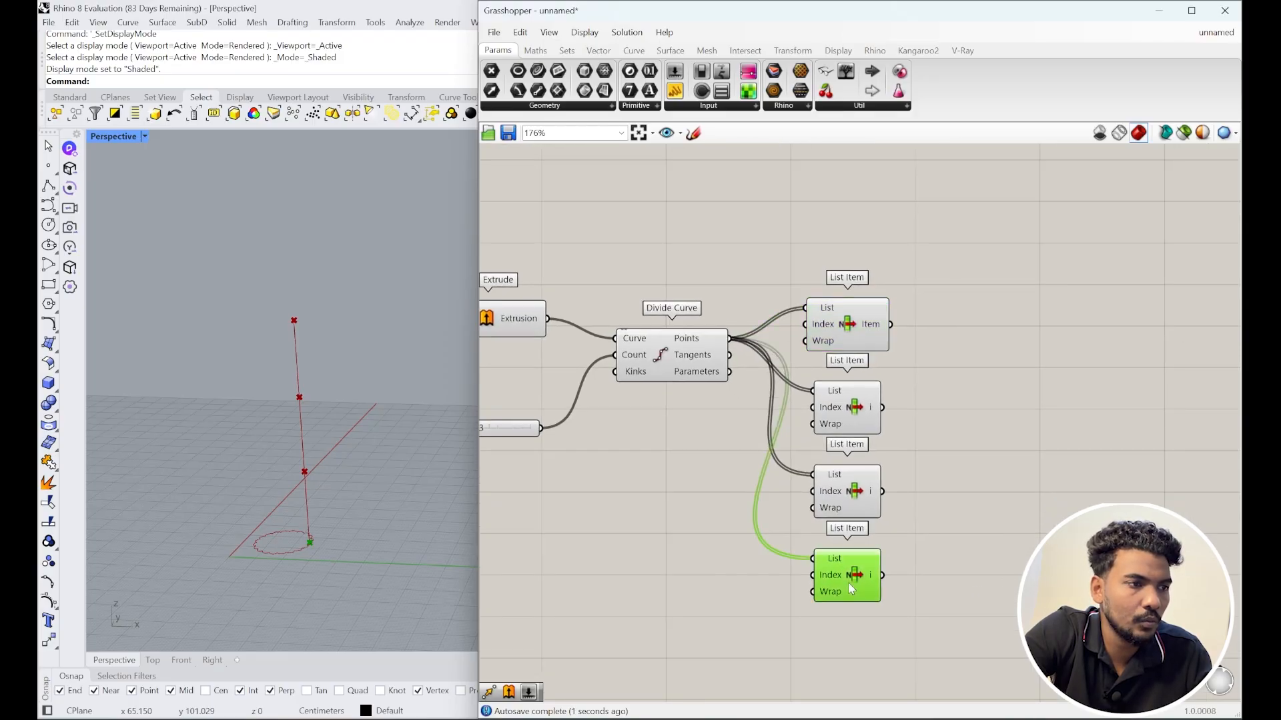
left_click(843, 499)
right_click_drag(843, 352, 927, 326)
left_click(782, 426)
double_click(782, 426)
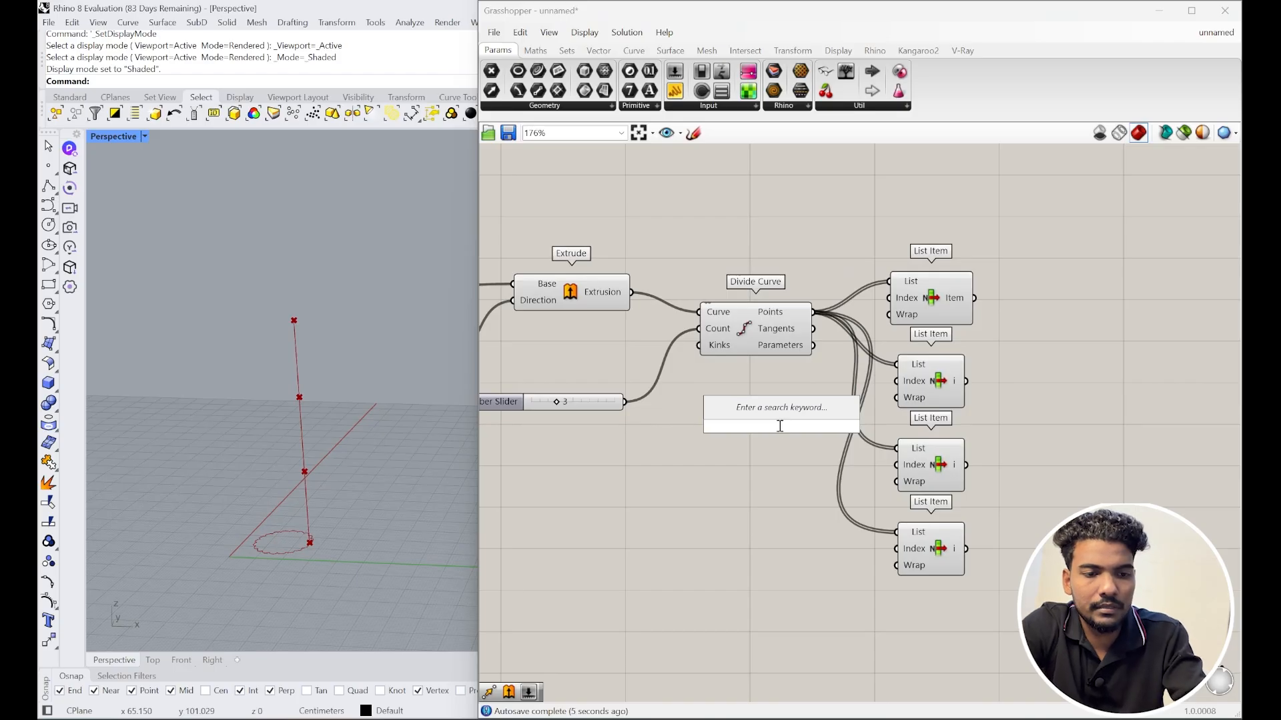
type("2")
key("Return")
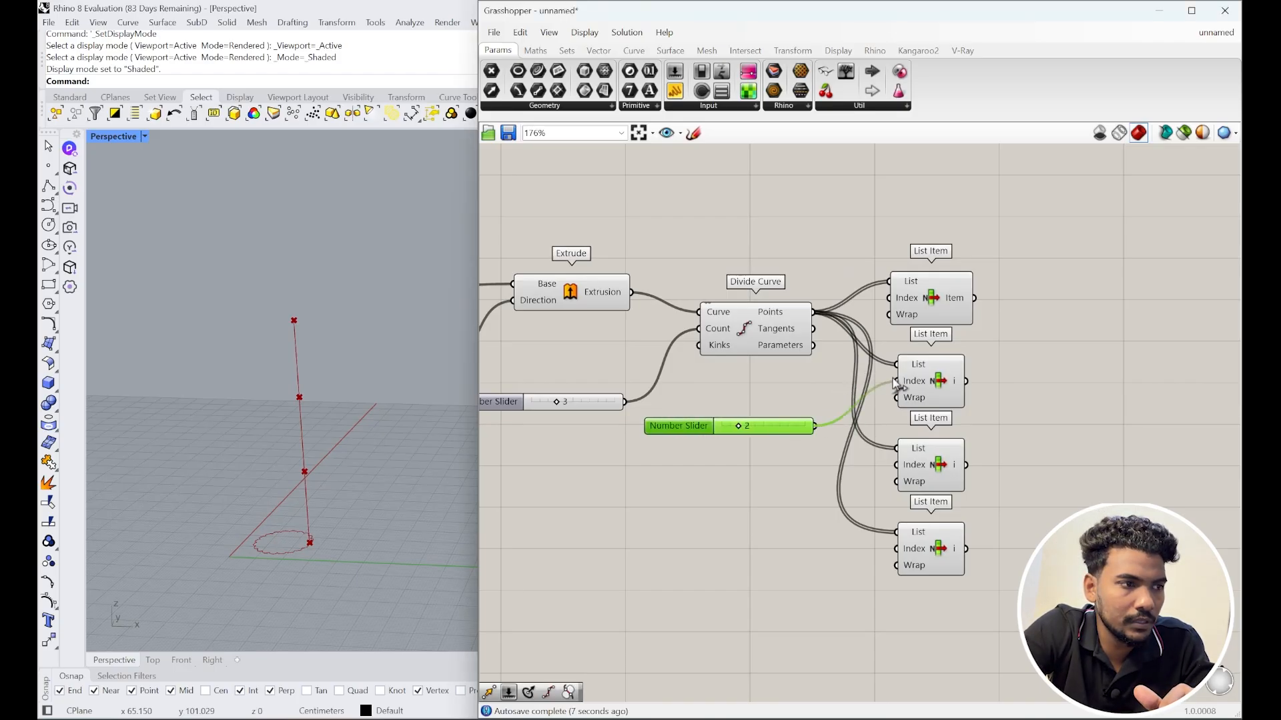
left_click(925, 390)
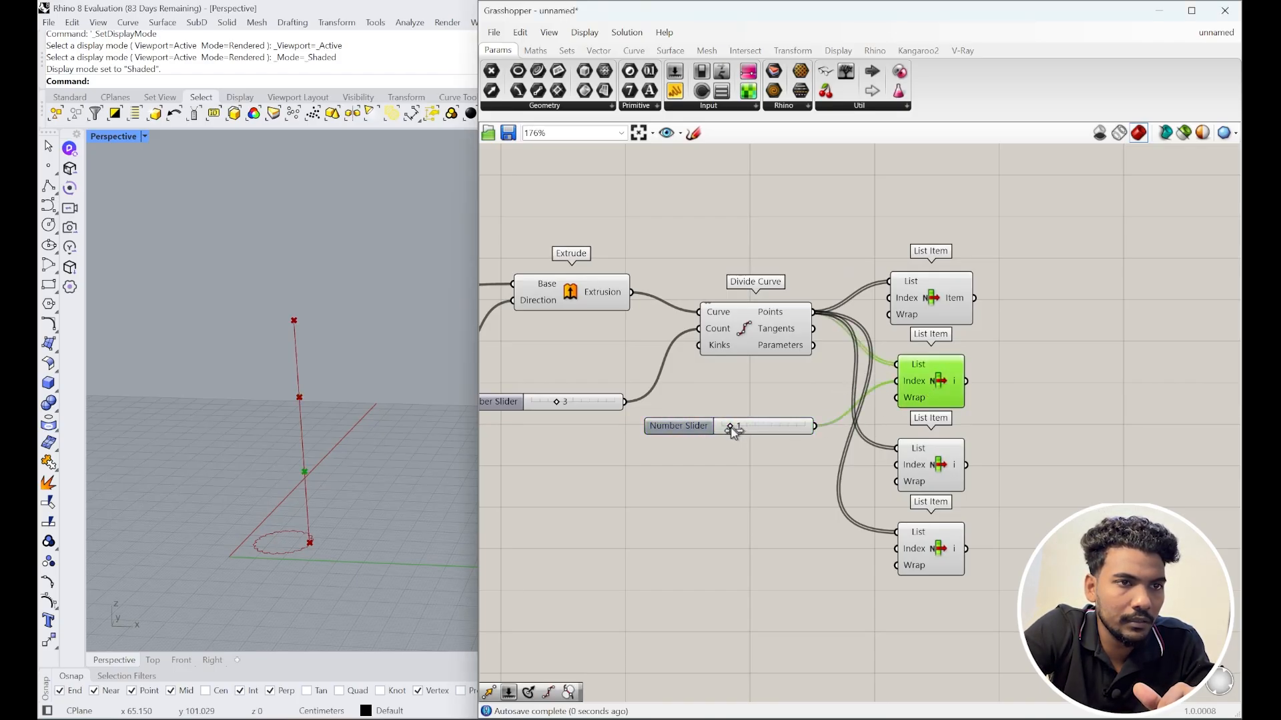
left_click(931, 305)
left_click(923, 385)
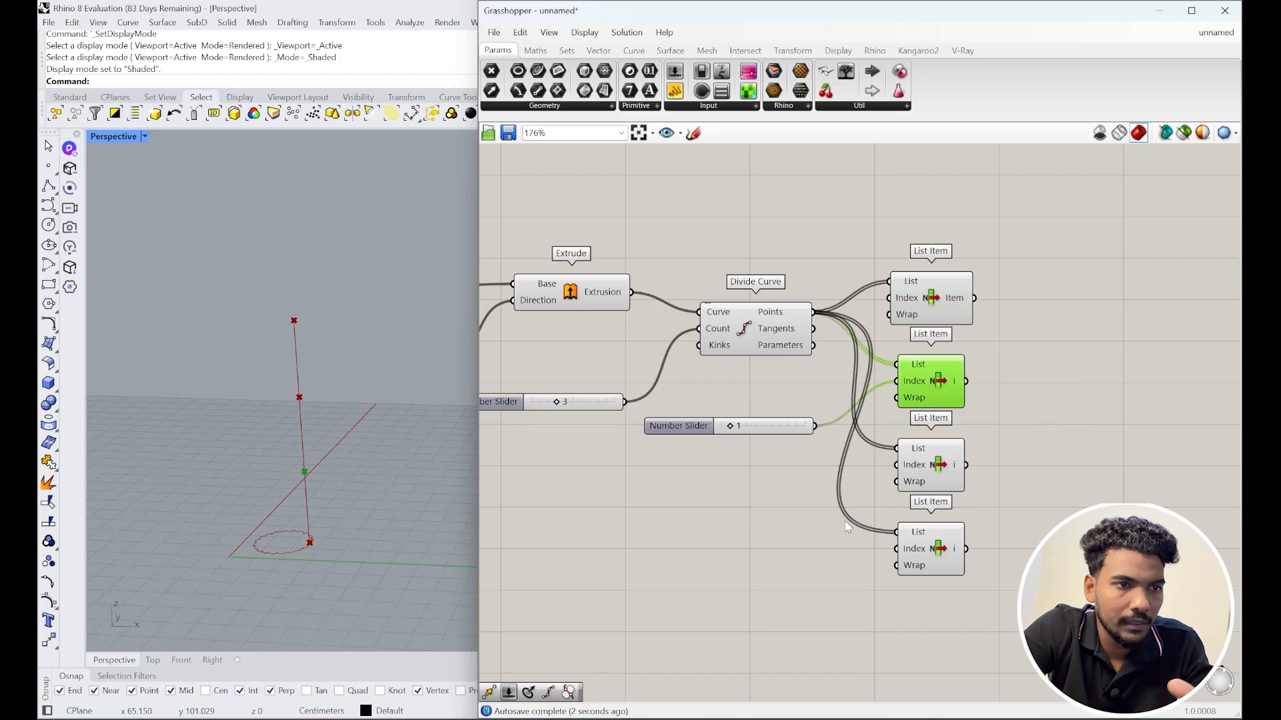
double_click(727, 480)
type("2")
key("Return")
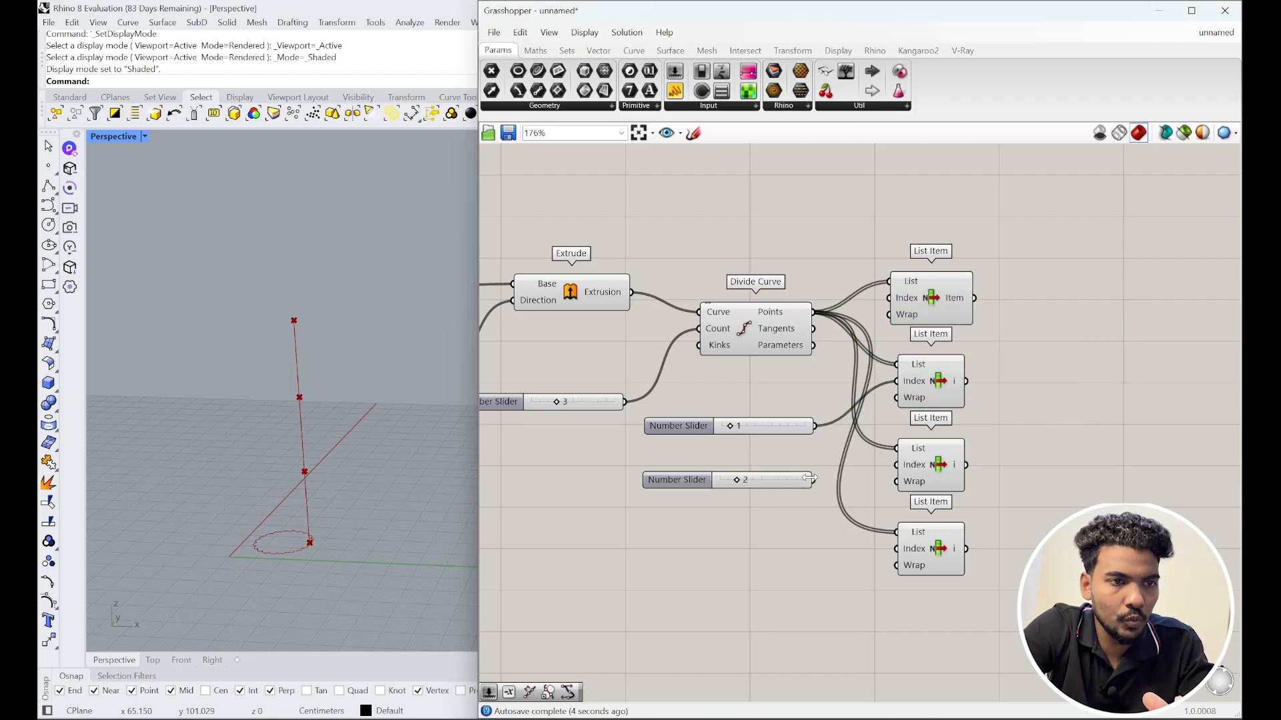
double_click(804, 557)
type("3")
key("Return")
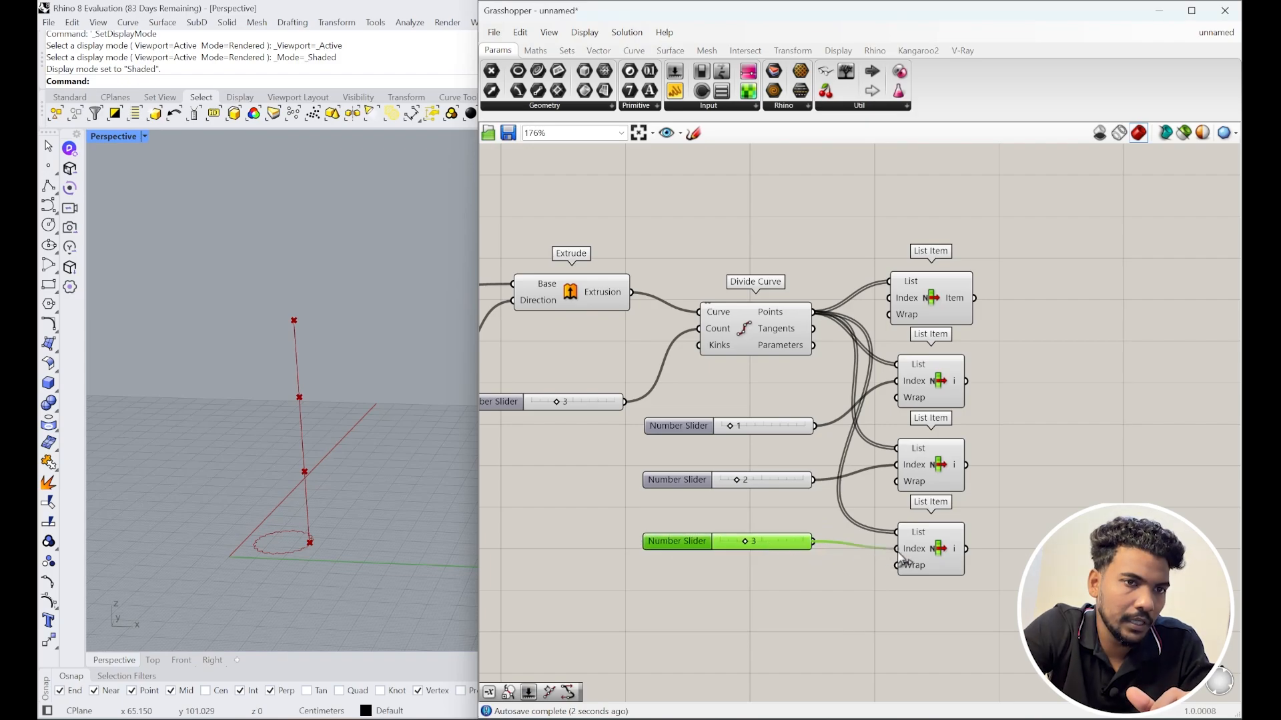
left_click_drag(1000, 244, 884, 581)
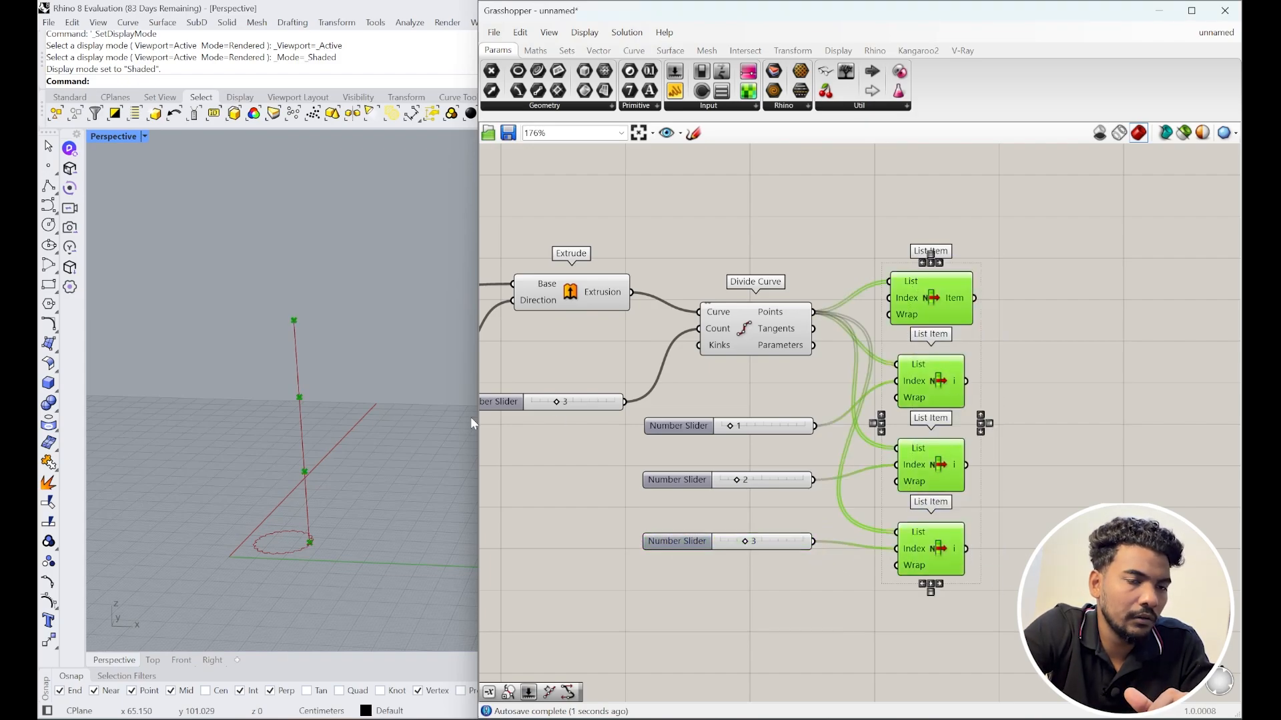
left_click(1046, 515)
left_click(931, 557)
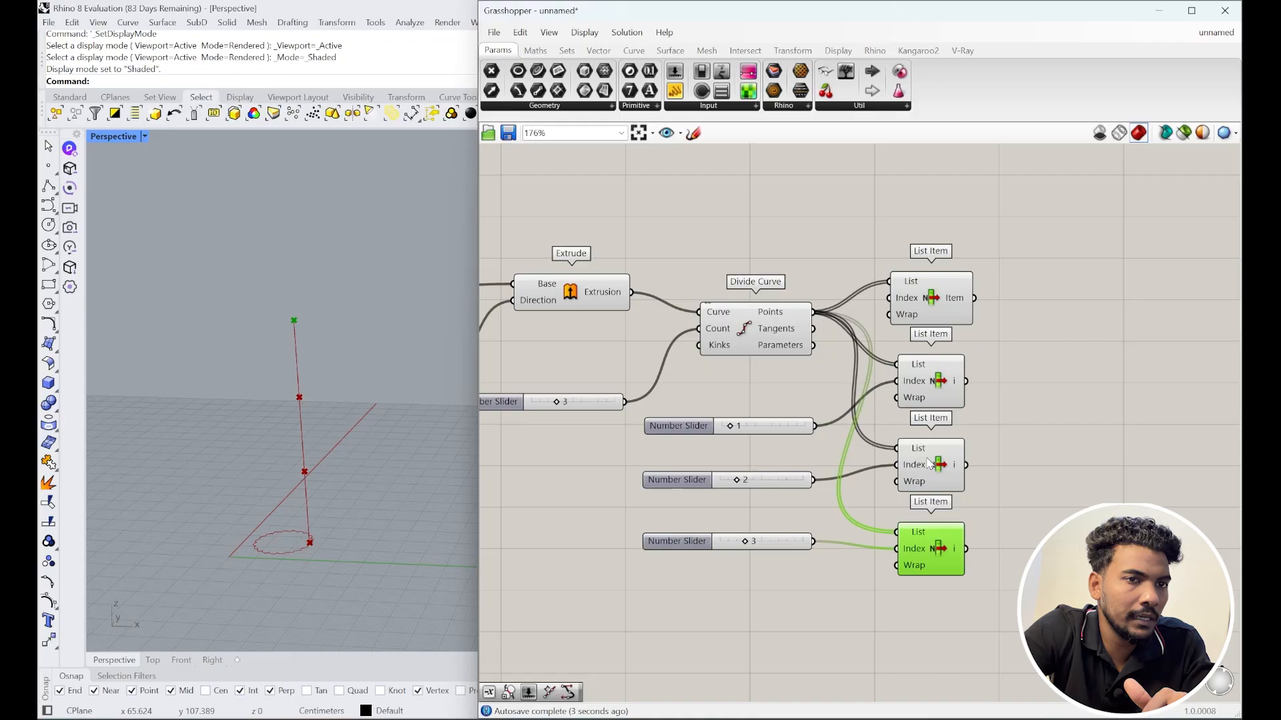
left_click(929, 465)
left_click(923, 374)
left_click(923, 307)
scroll(1001, 502, "down", 3)
right_click_drag(1031, 496, 806, 510)
Step: Add a Move component fed by the second List Item's point as Geometry
scroll(755, 506, "up", 3)
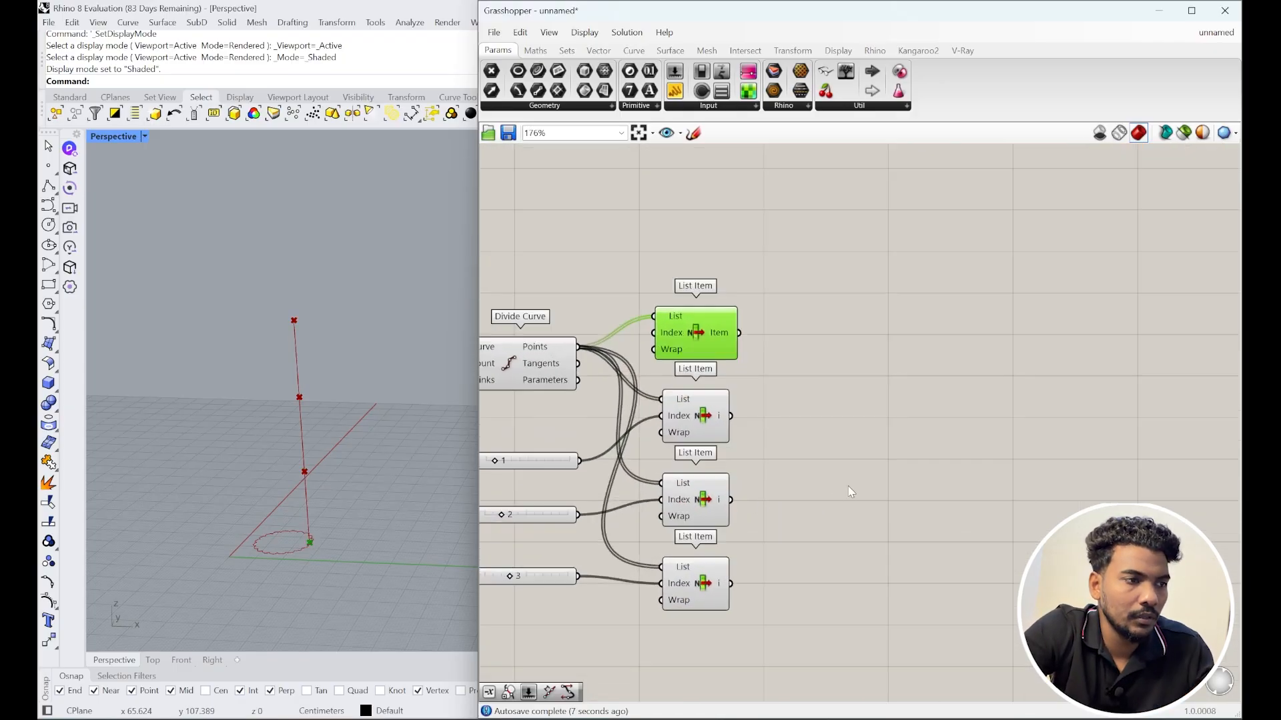
left_click(712, 433)
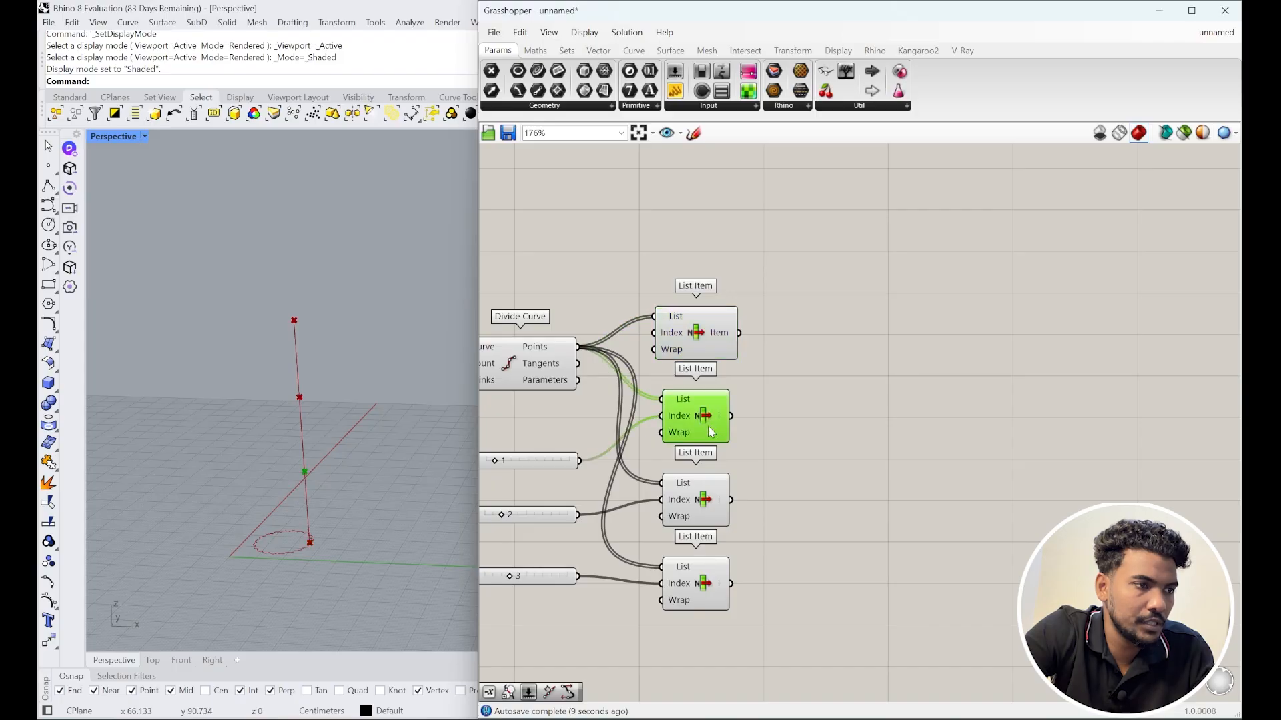
double_click(825, 428)
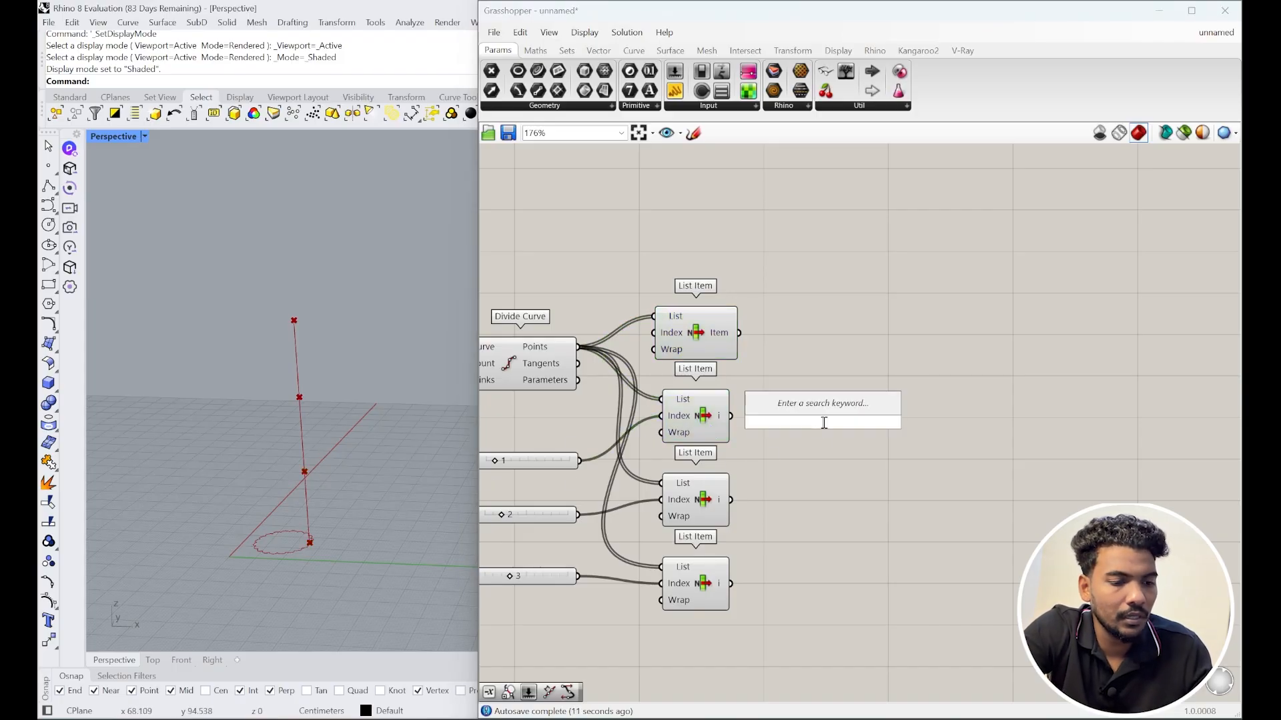
type("move")
left_click(816, 408)
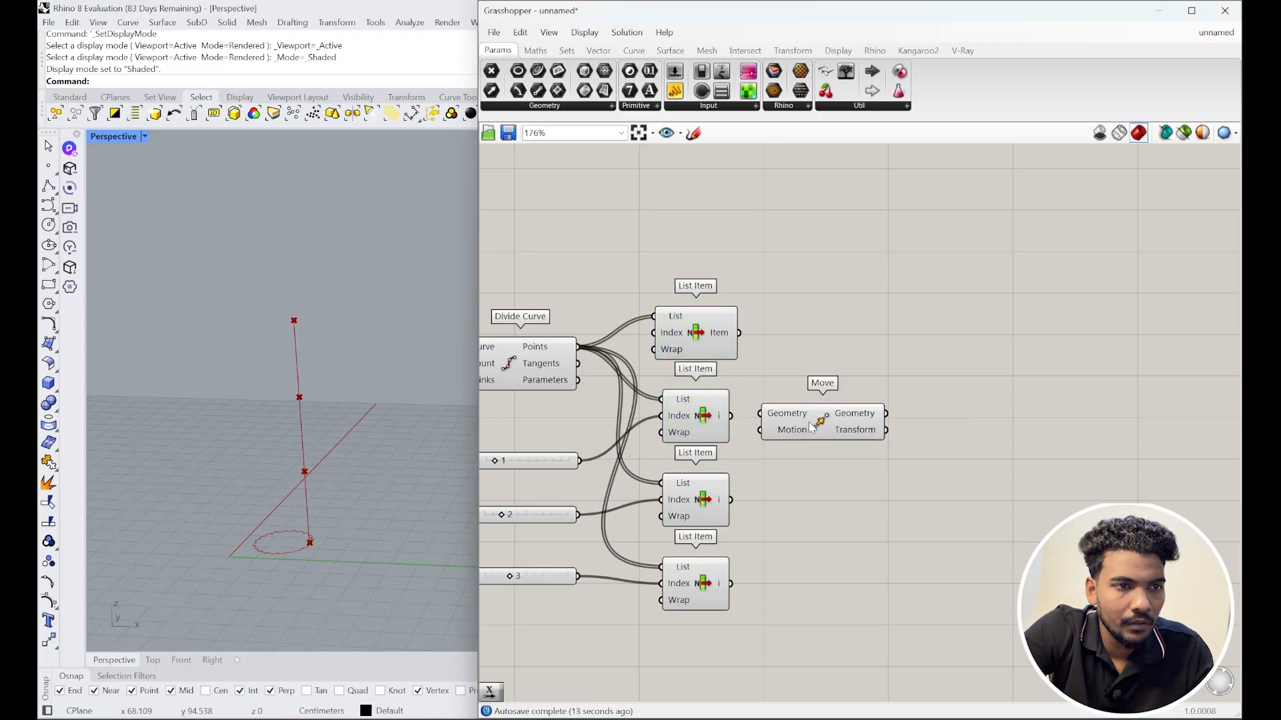
left_click_drag(821, 421, 894, 430)
left_click_drag(731, 417, 928, 429)
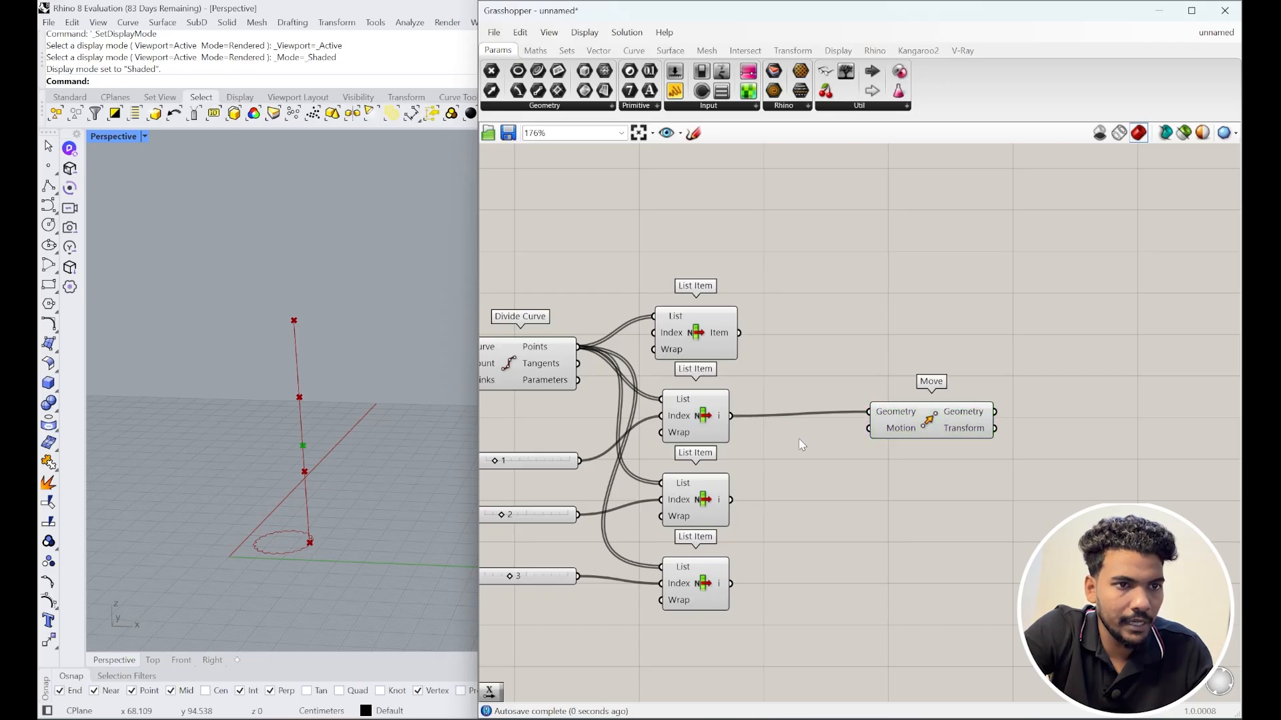
Step: Add a Unit X vector wired into Move's Motion input
double_click(798, 438)
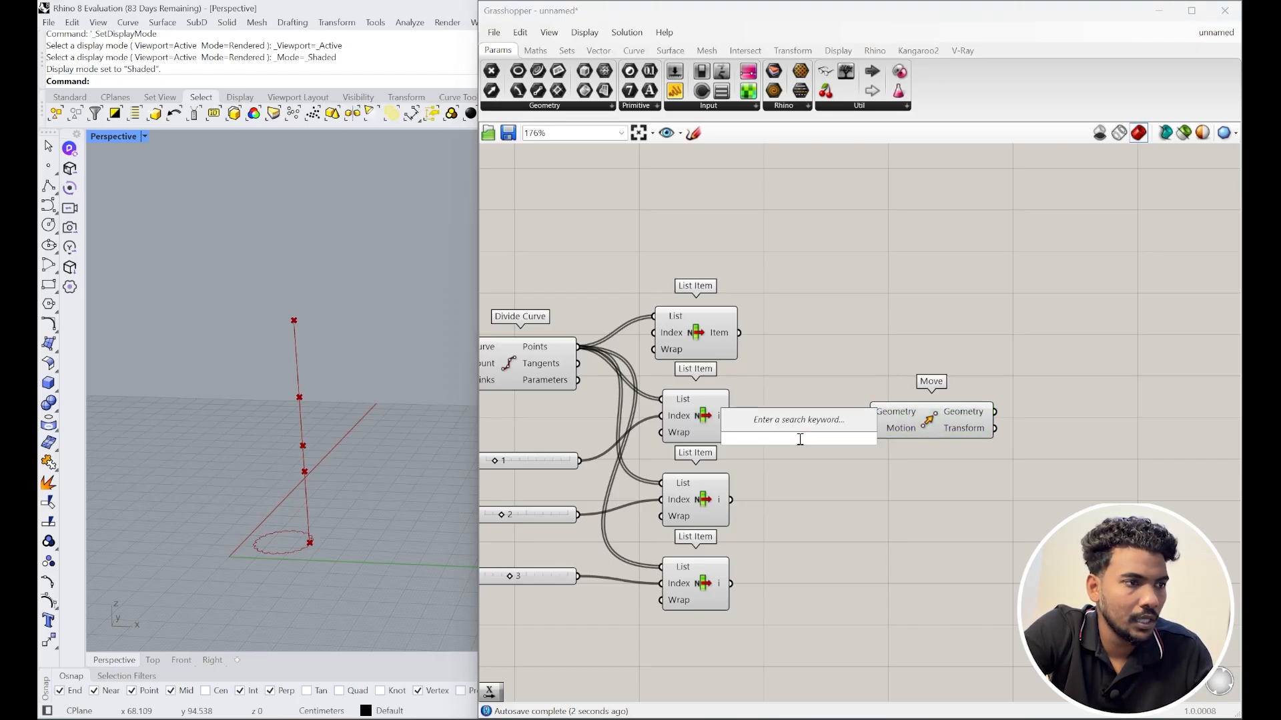
type("x")
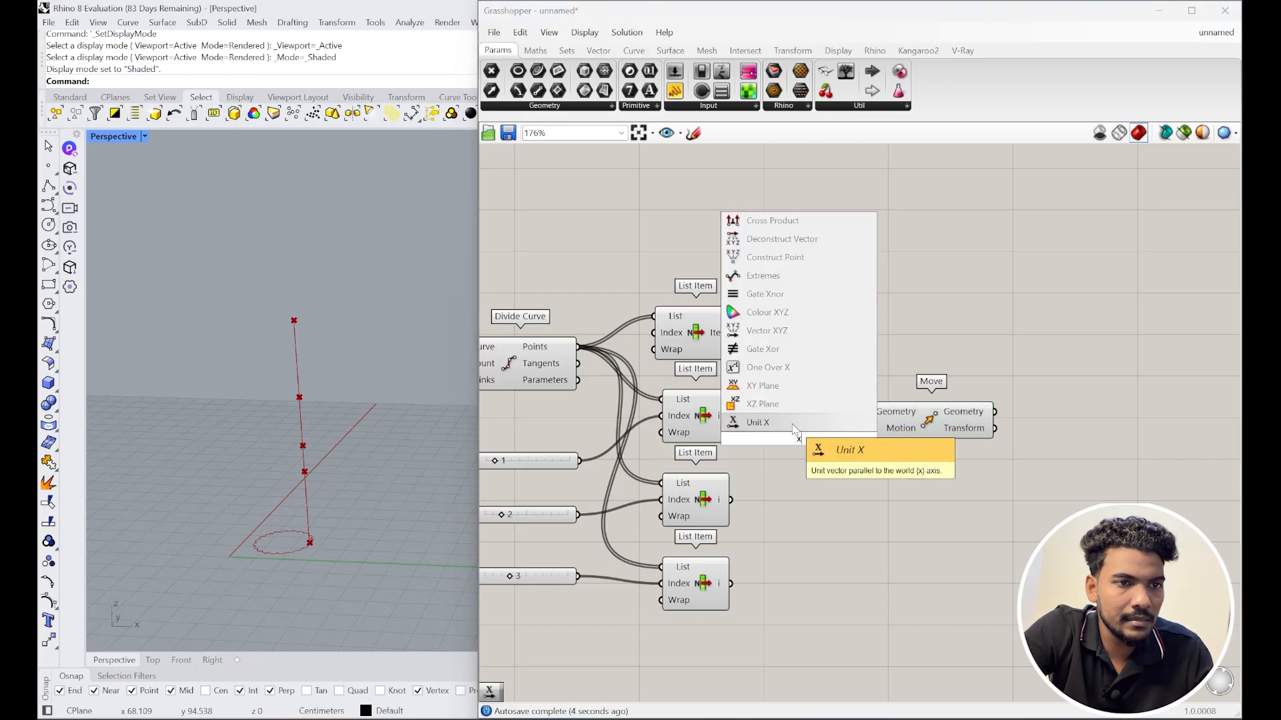
left_click(800, 423)
left_click_drag(915, 431, 1002, 416)
left_click_drag(850, 448, 925, 460)
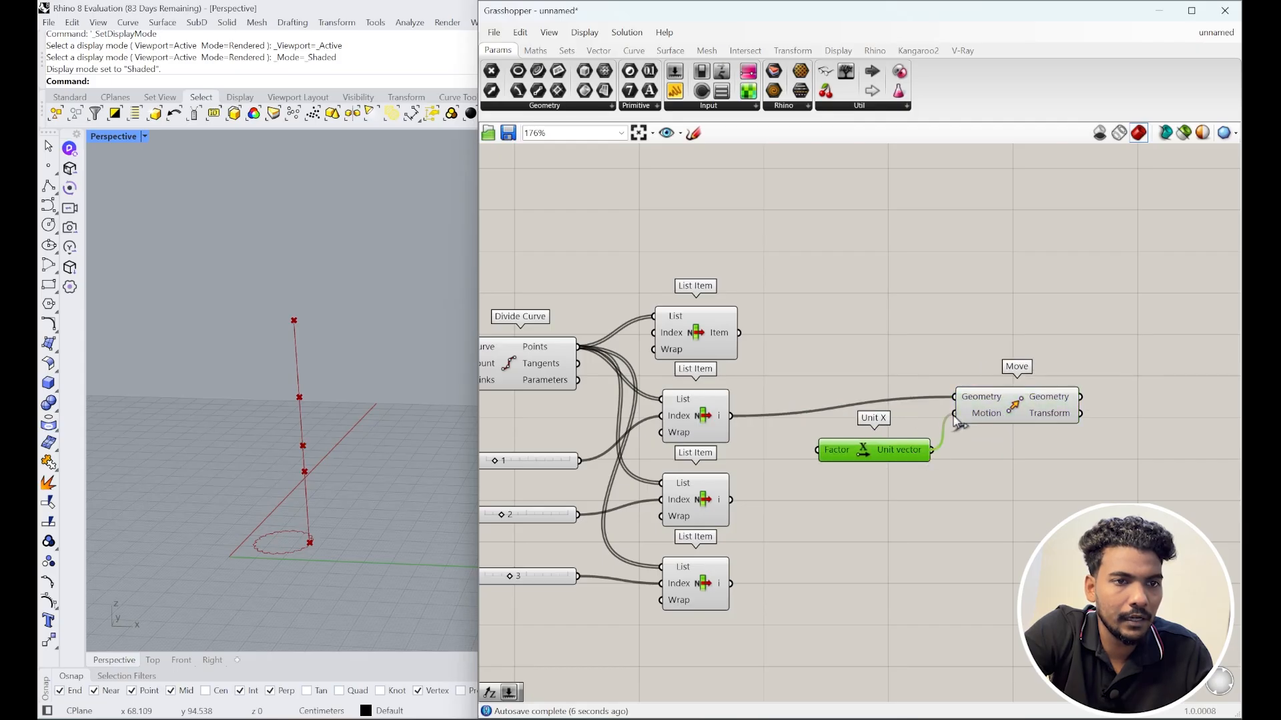
left_click_drag(954, 416, 954, 415)
left_click_drag(994, 407, 1056, 405)
left_click_drag(912, 457, 970, 461)
left_click(983, 506)
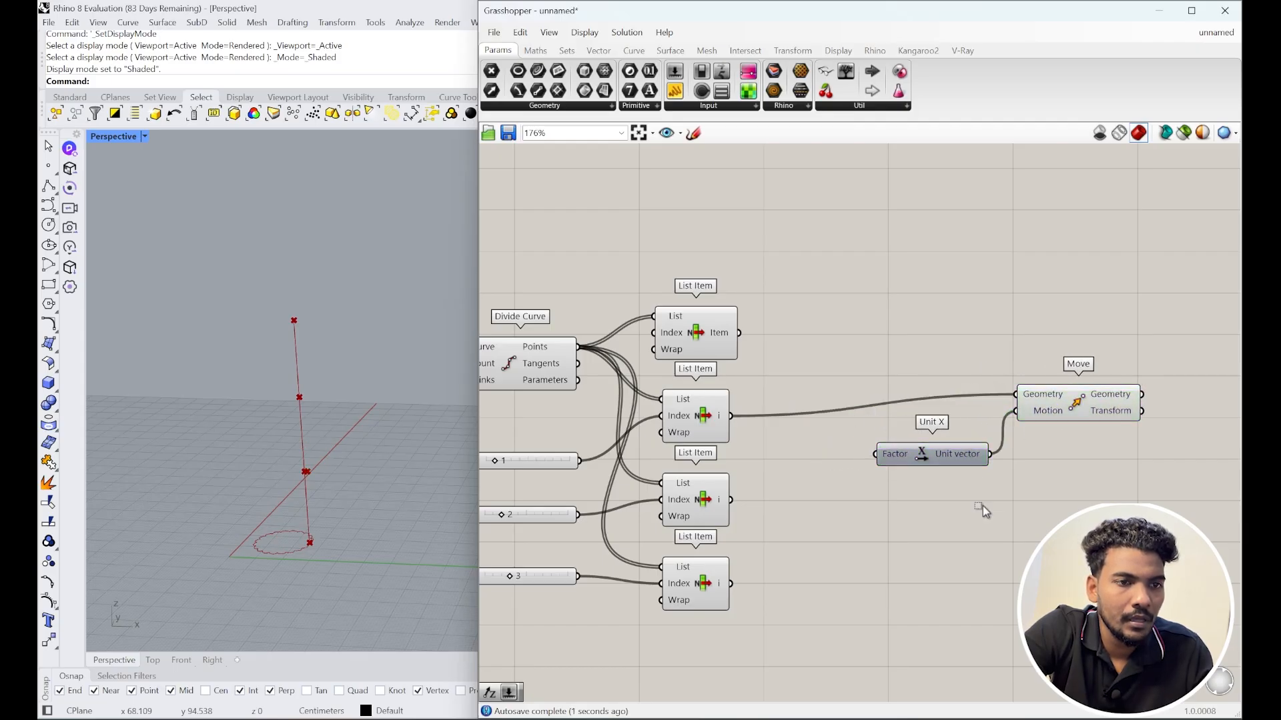
Step: Drive Unit X's factor with a number slider set to 30
double_click(804, 474)
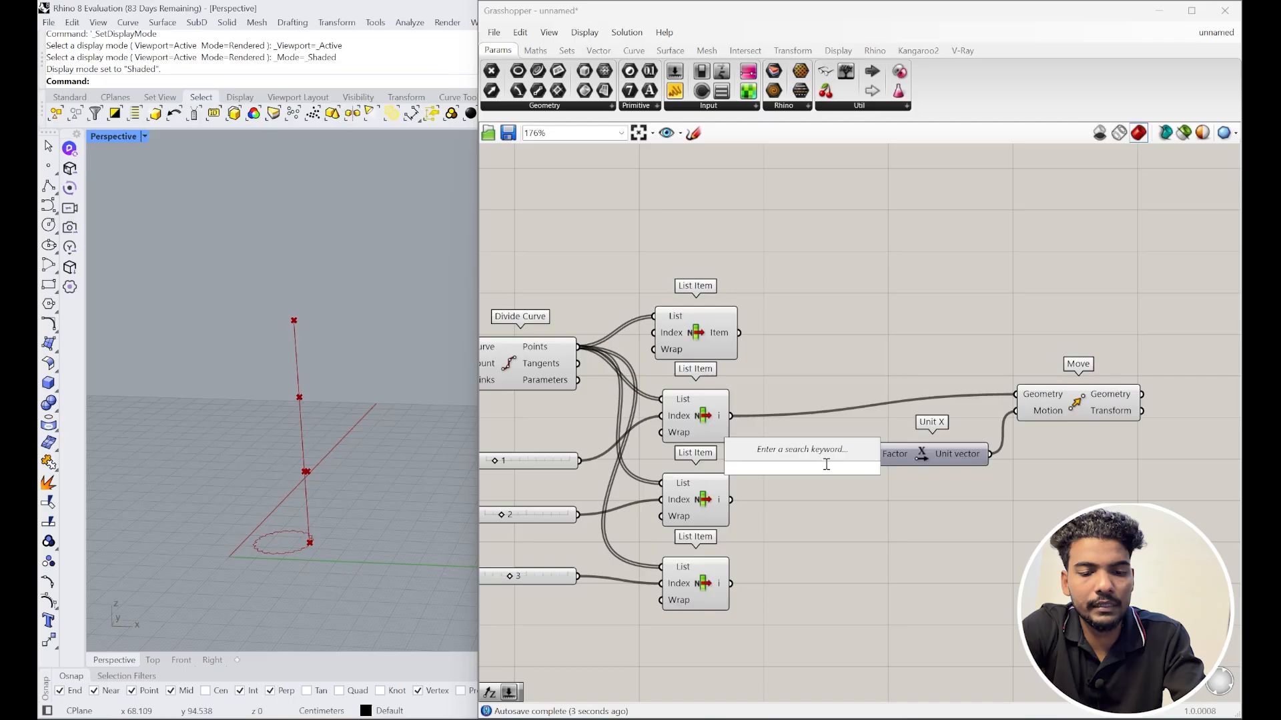
type("30")
key("Return")
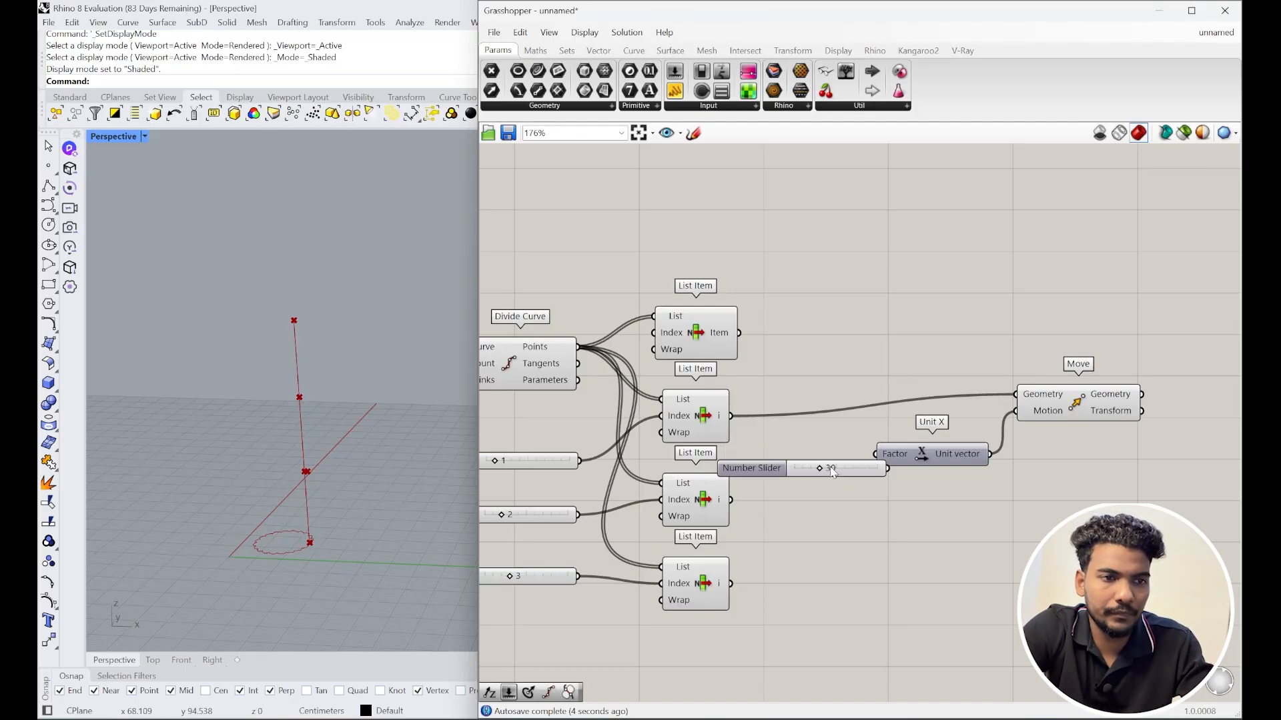
scroll(925, 467, "down", 3)
left_click_drag(1015, 520, 956, 438)
left_click(928, 480)
scroll(924, 459, "up", 3)
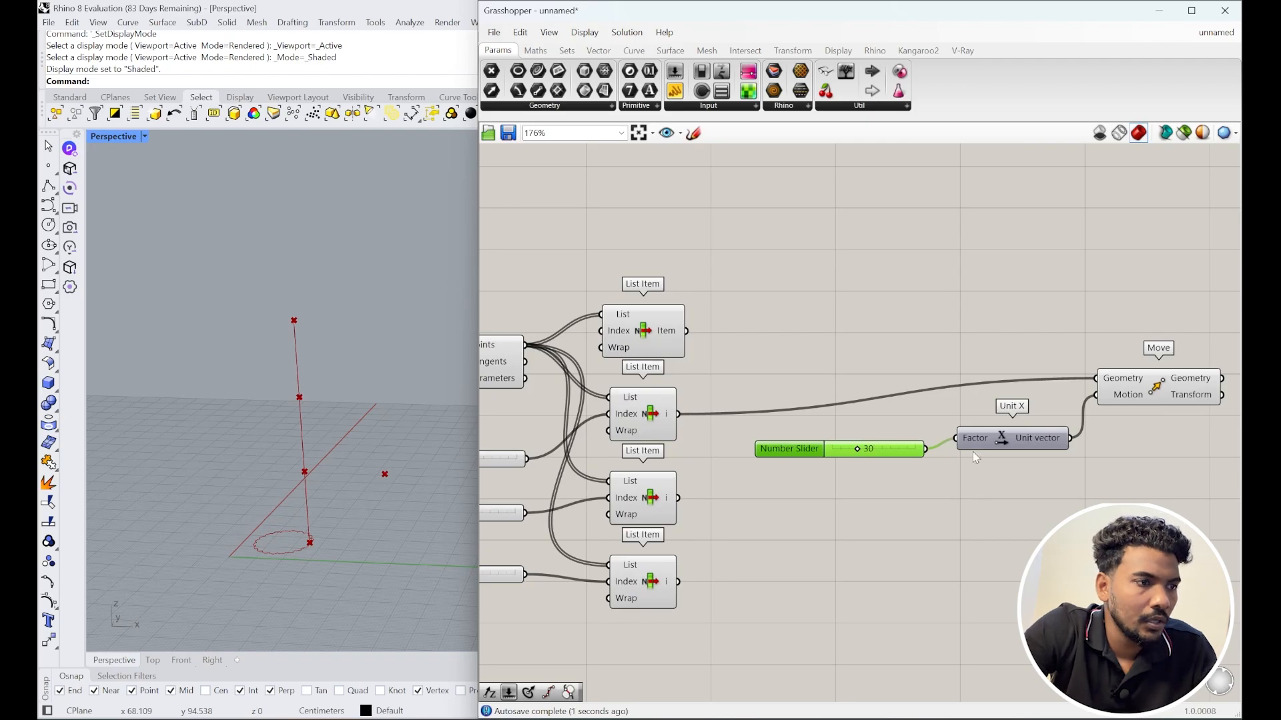
scroll(881, 460, "down", 1)
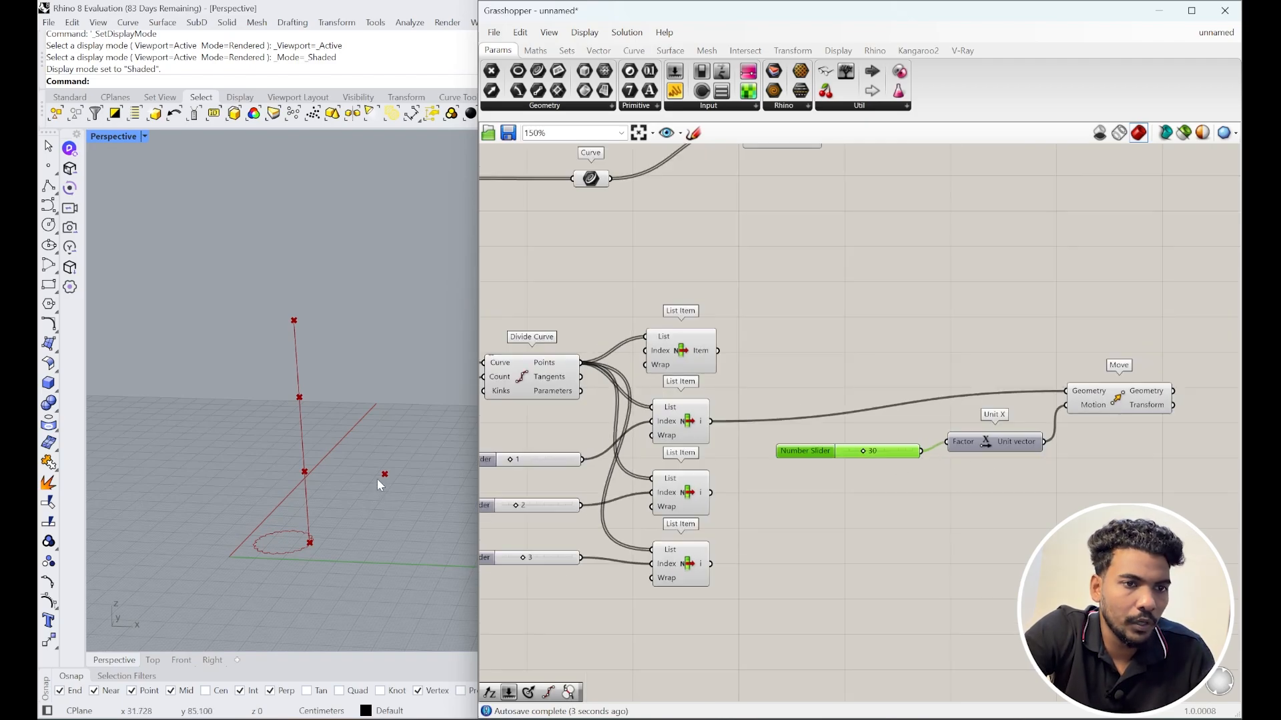
Step: Duplicate the Unit X and Move pair below and feed it the third List Item's point
right_click_drag(996, 473, 925, 430)
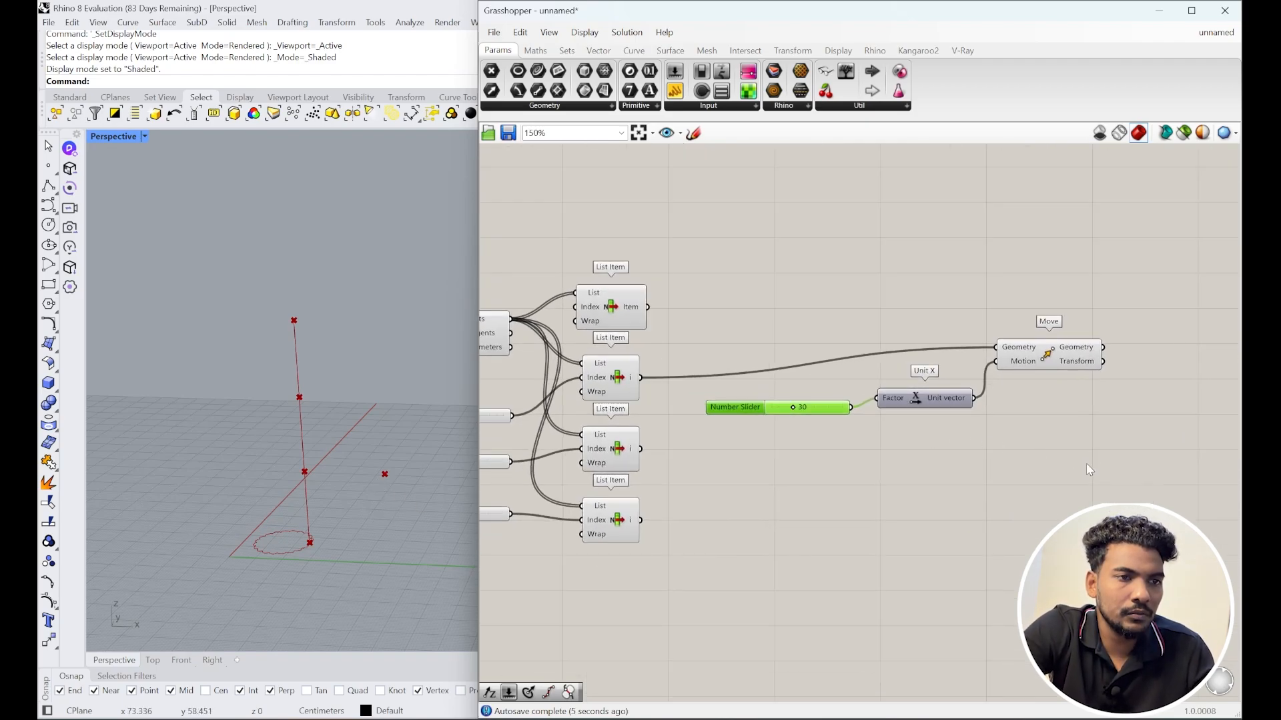
left_click_drag(1069, 454, 764, 346)
left_click(1026, 464)
left_click_drag(1026, 463, 916, 323)
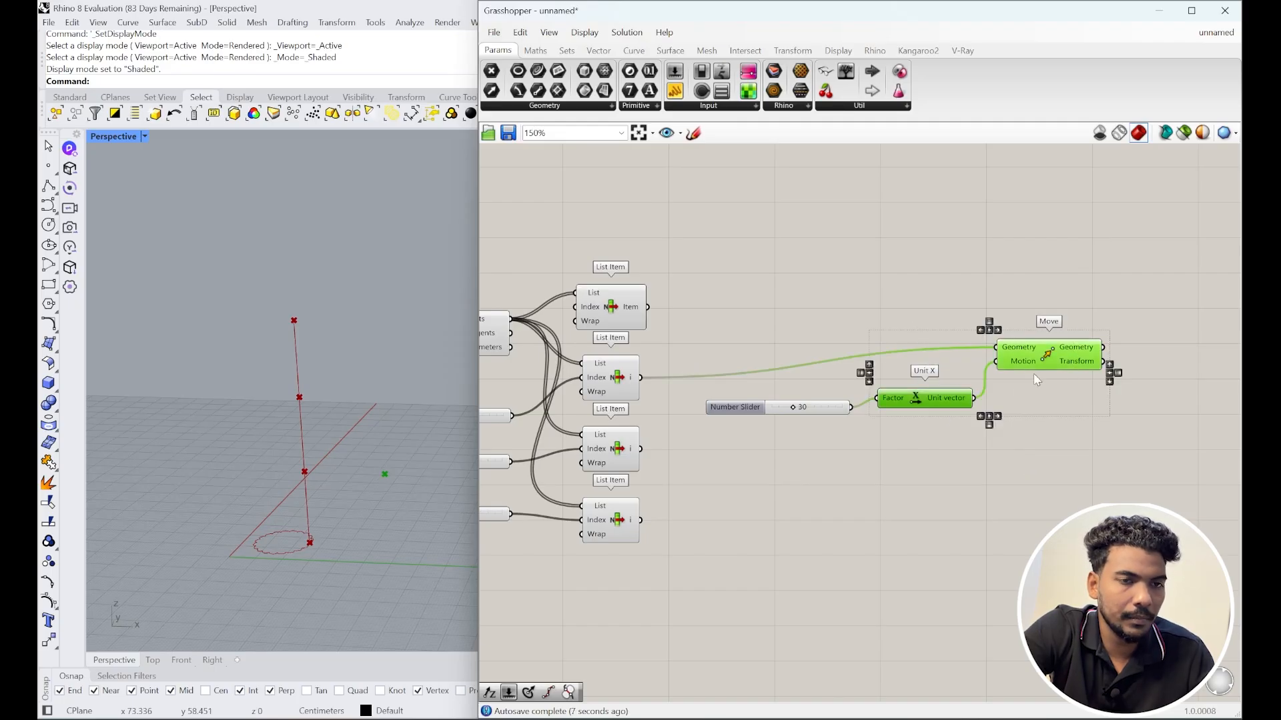
left_click_drag(1036, 364, 1011, 501, "alt")
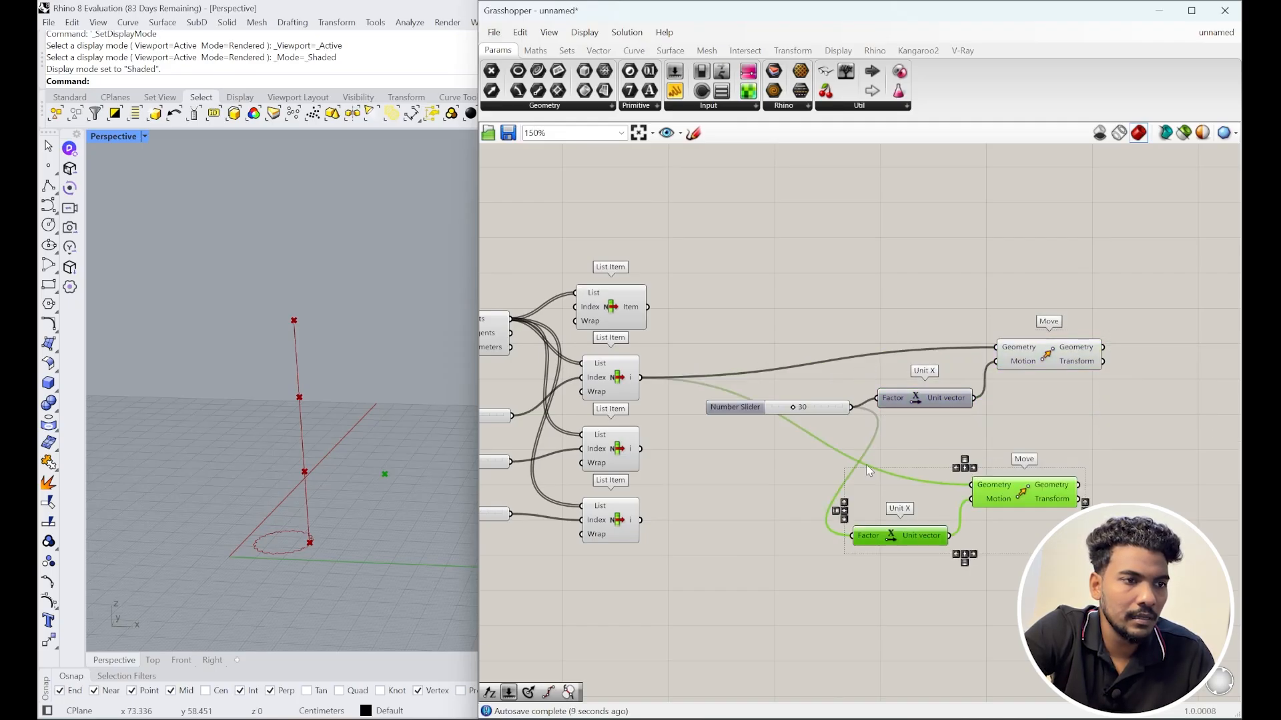
left_click(607, 448)
left_click_drag(640, 449, 973, 485)
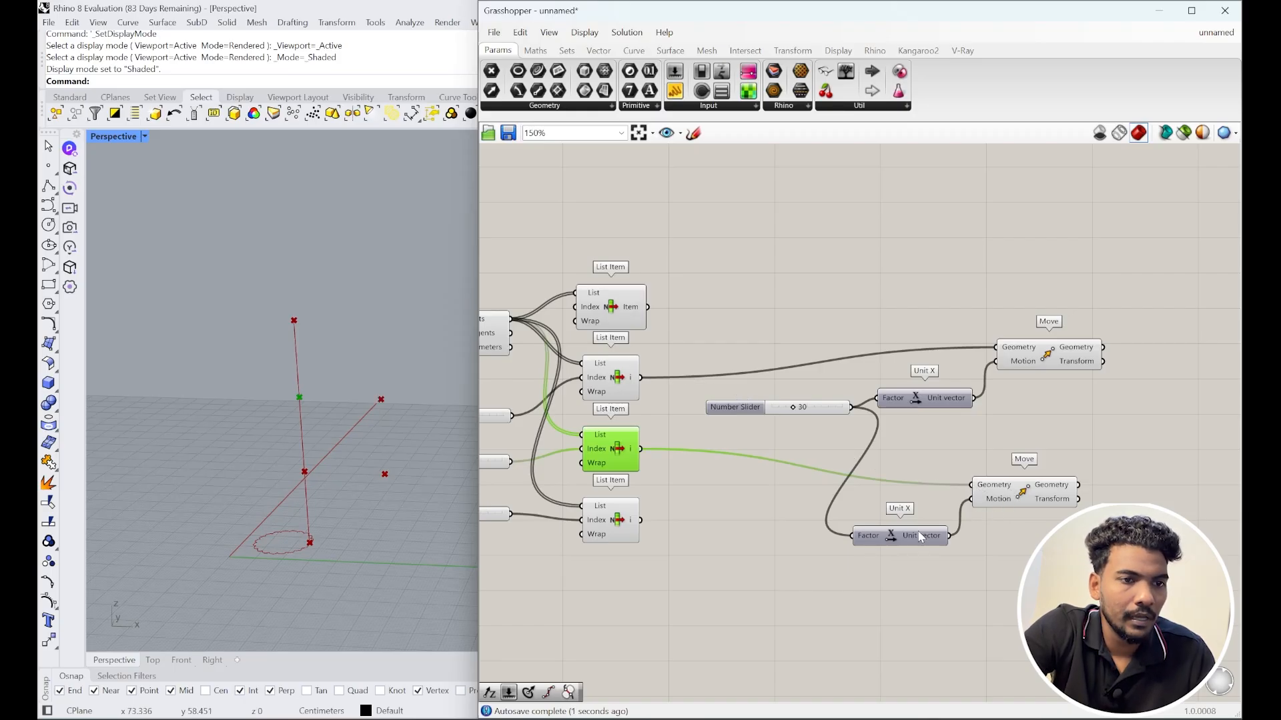
Step: Create a number slider set to 13, deleting an accidentally placed Subtraction component
double_click(742, 522)
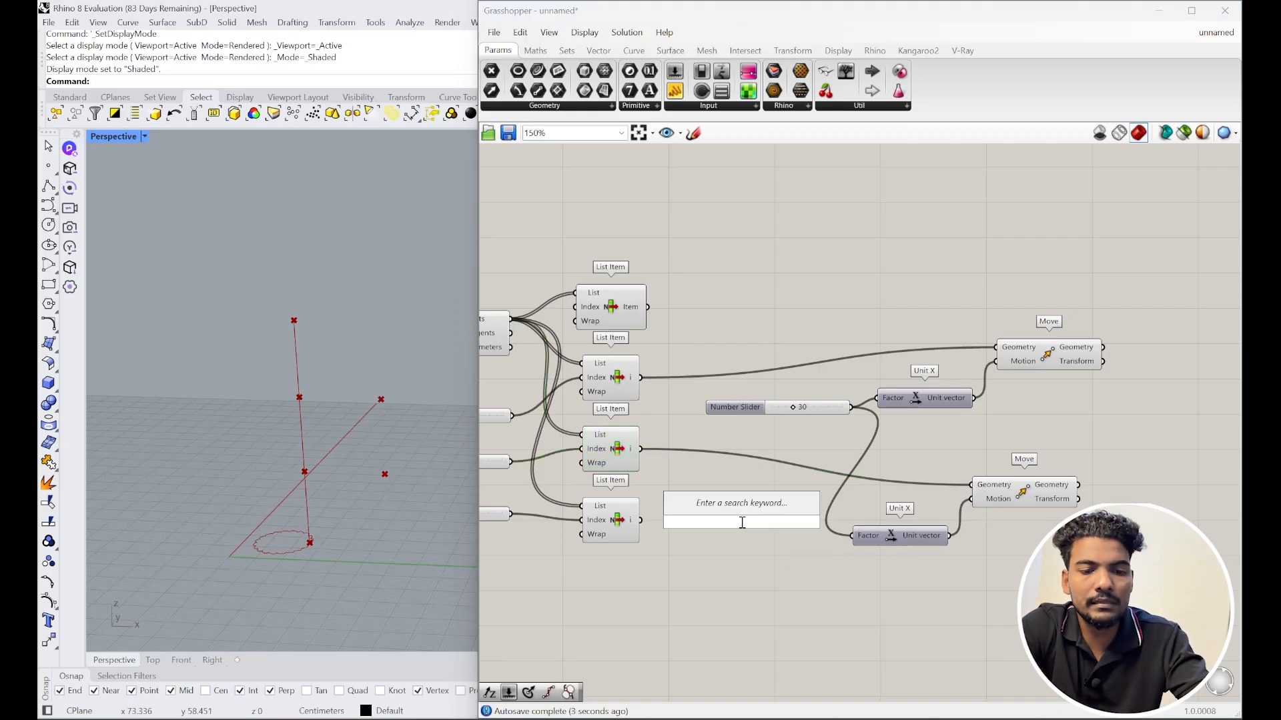
type("-")
key("Return")
left_click(759, 524)
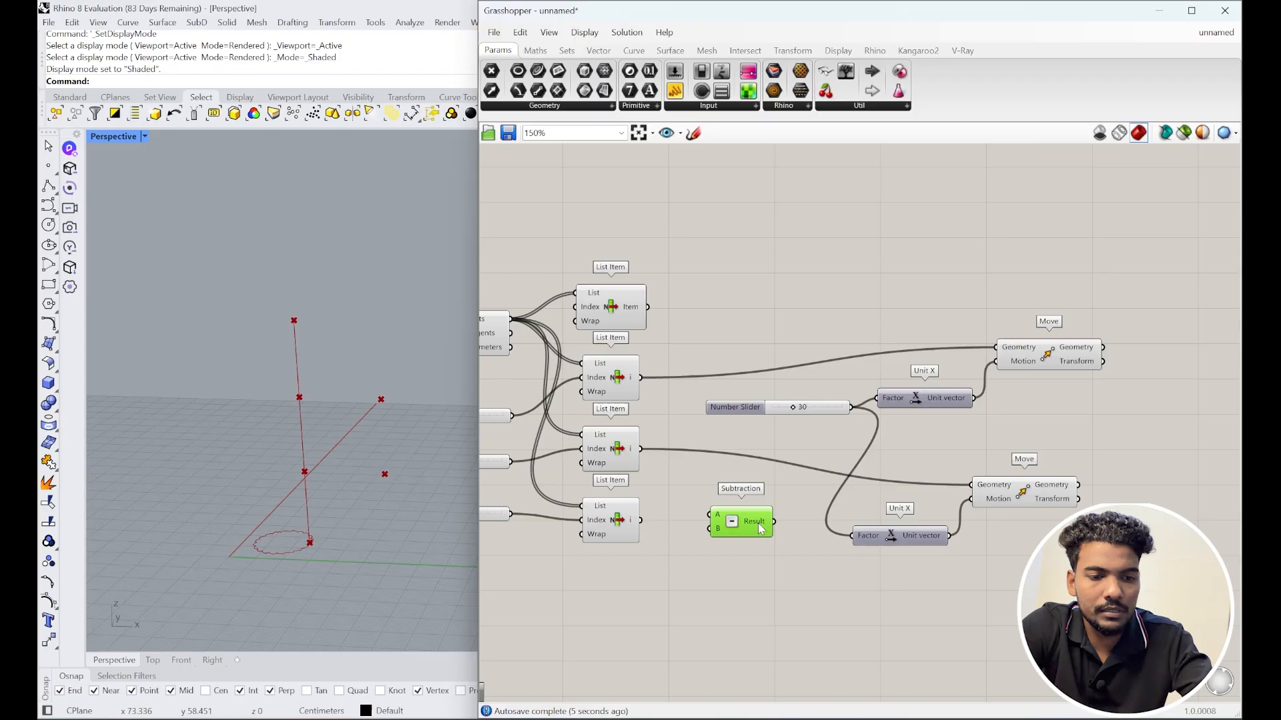
key("Delete")
double_click(759, 528)
type("13")
key("Return")
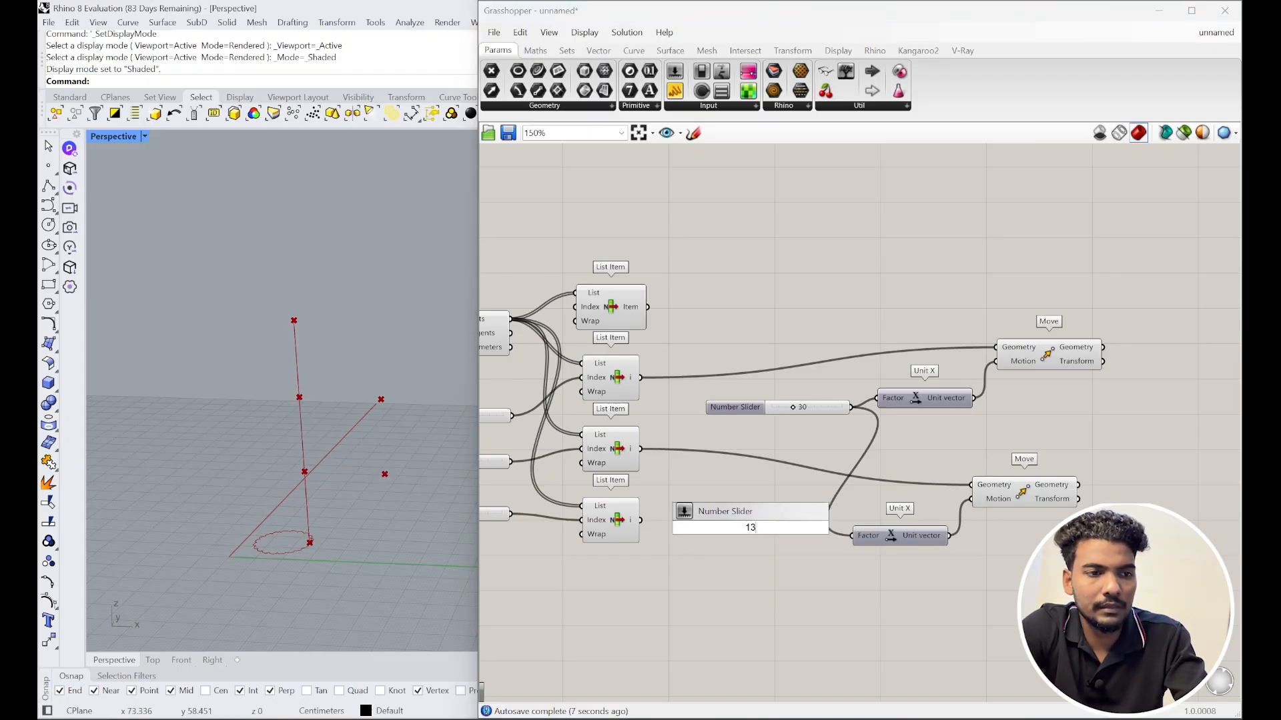
Step: Route the 13 slider through a Negative component into the copied Unit X factor
double_click(772, 570)
type("neg")
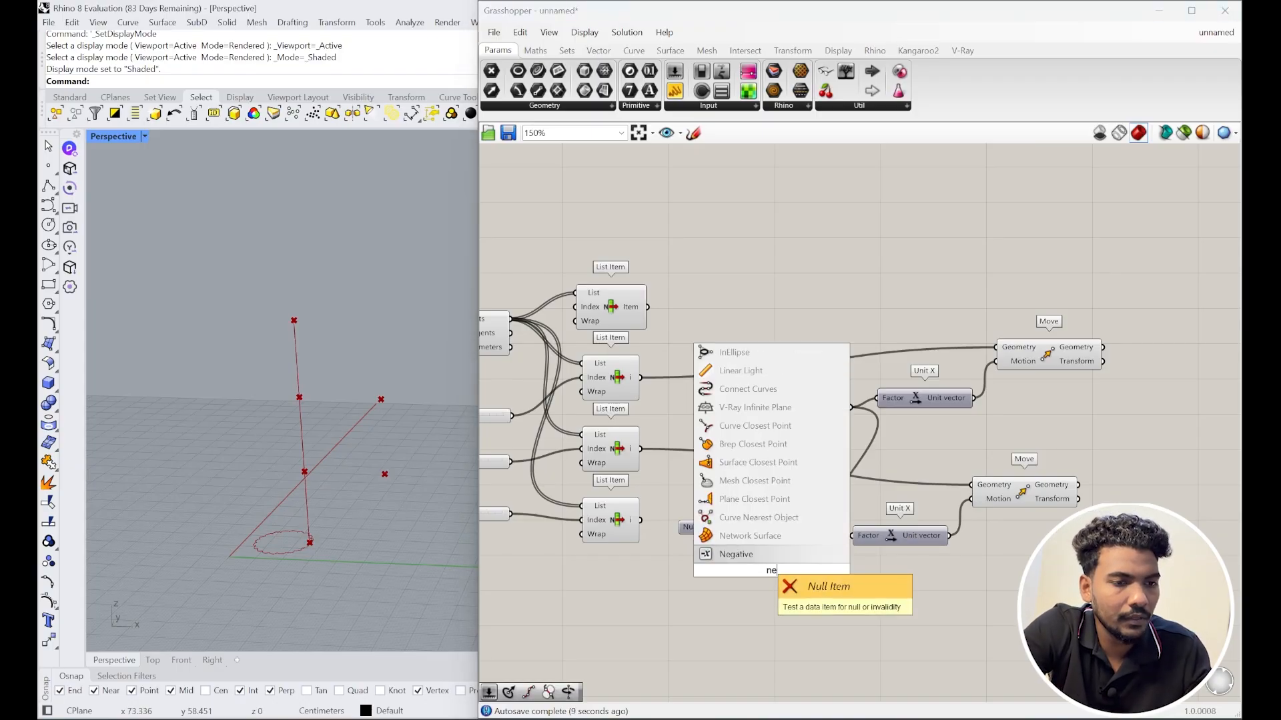
left_click(780, 556)
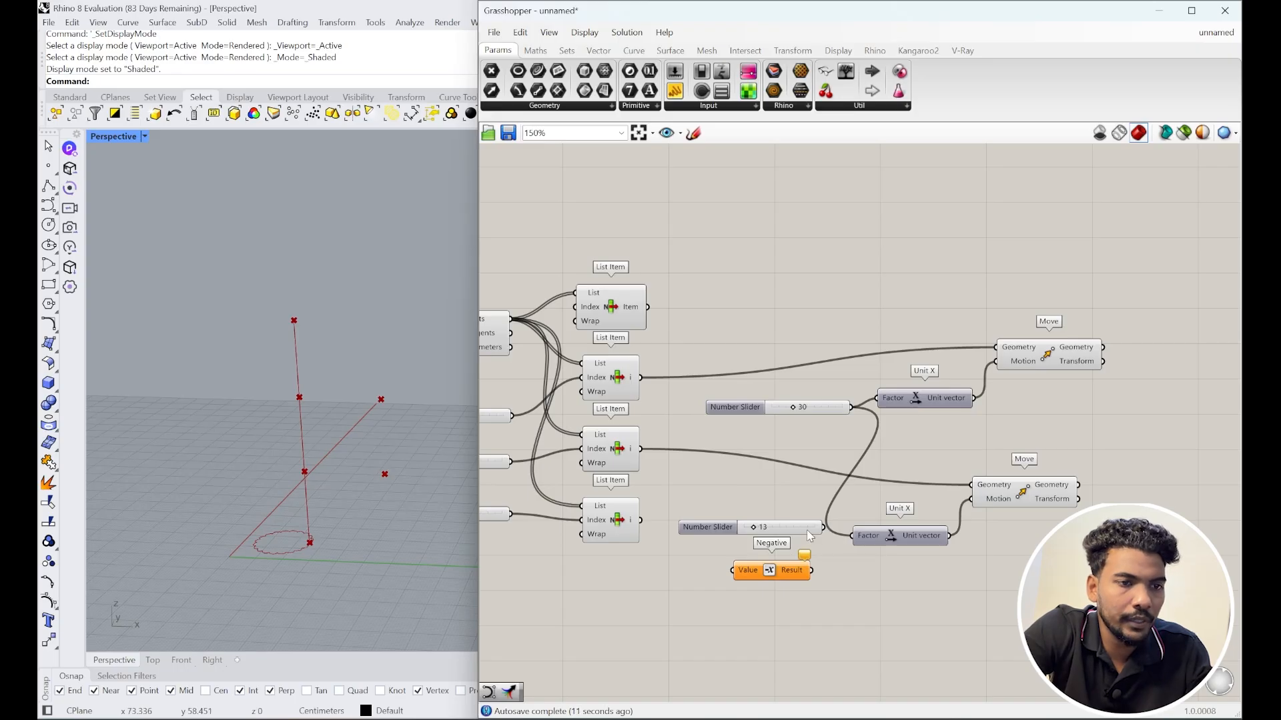
left_click_drag(807, 531, 800, 532)
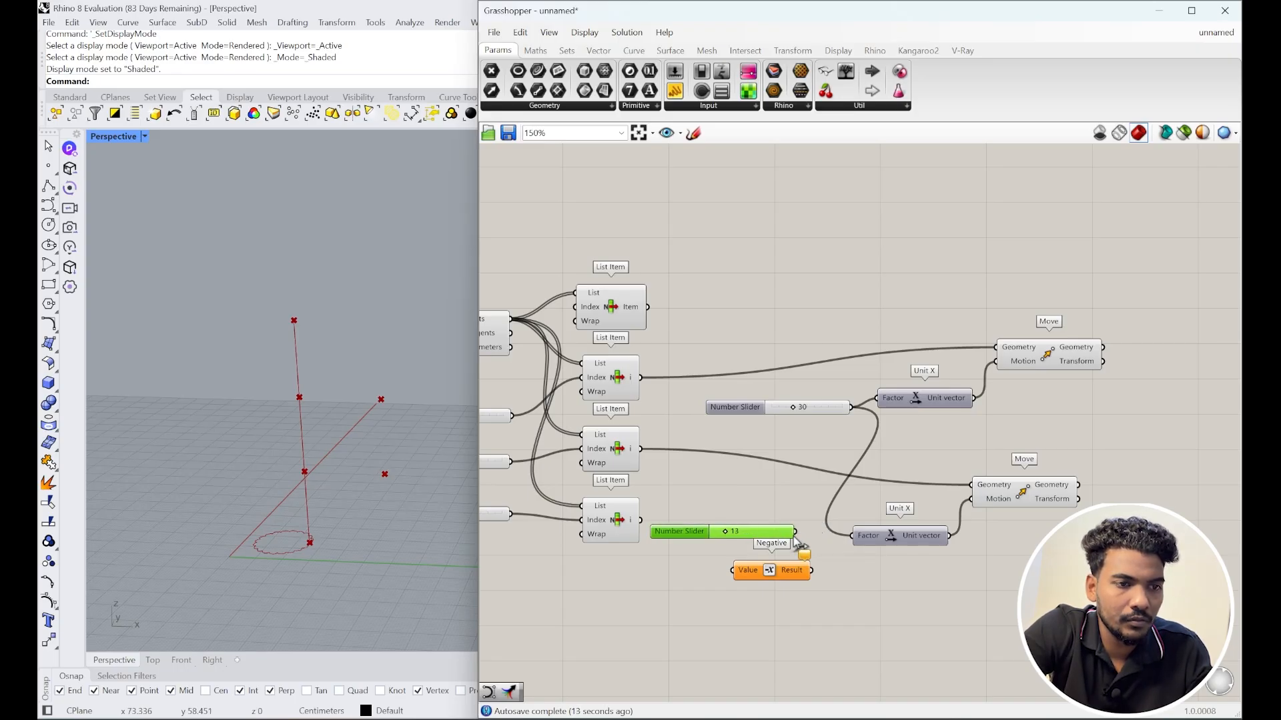
left_click_drag(732, 572, 734, 571)
left_click_drag(853, 544, 853, 537)
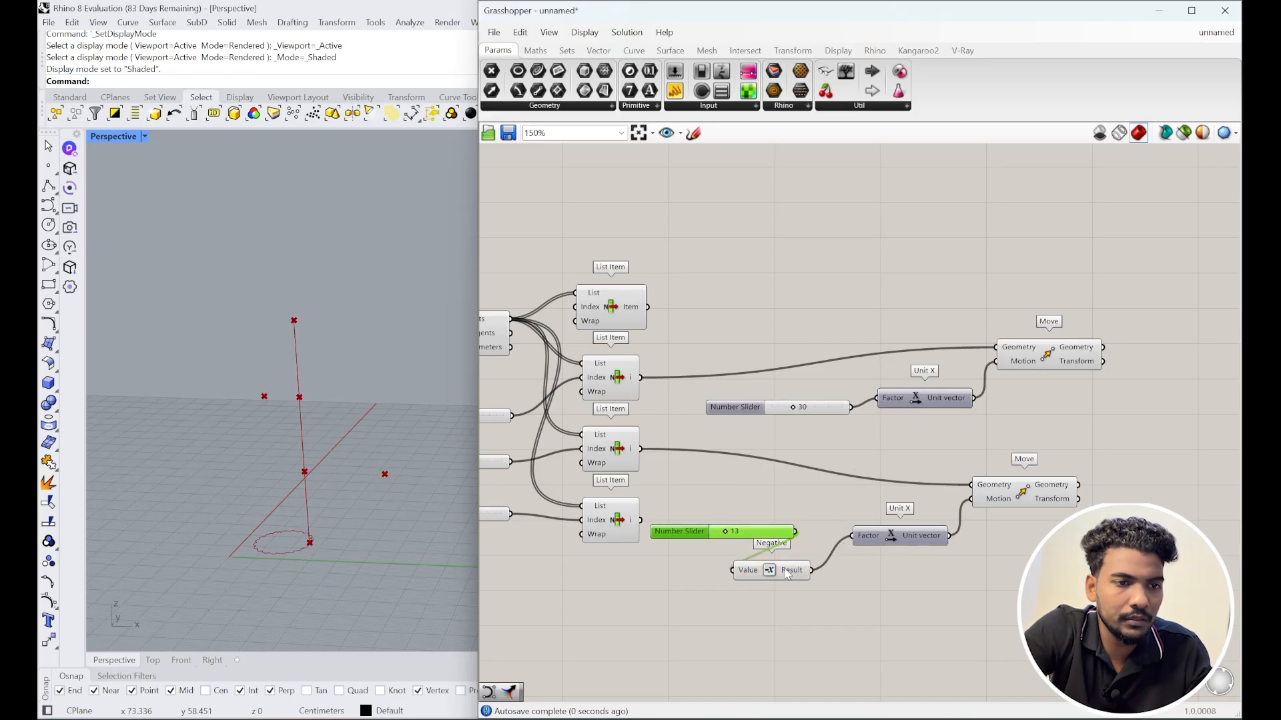
left_click_drag(770, 571, 750, 620)
left_click_drag(679, 532, 674, 611)
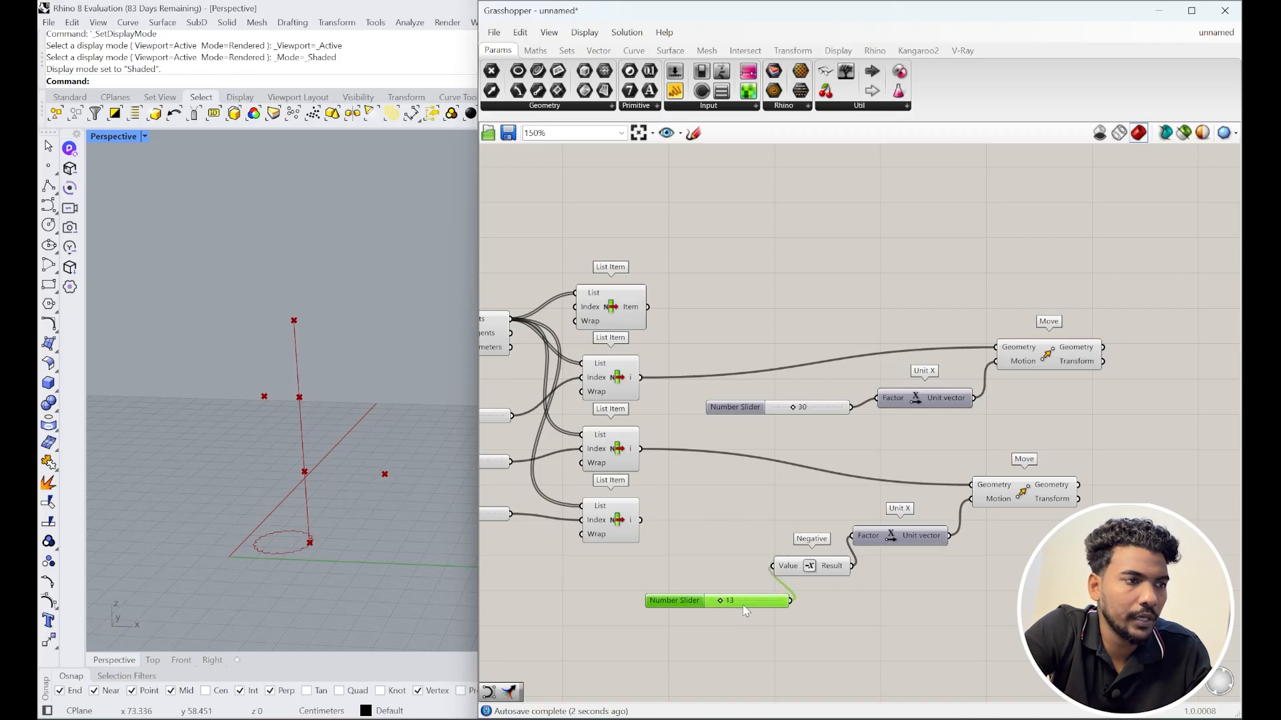
Step: Select the lower and upper Move components to check their shifted points
left_click(987, 501)
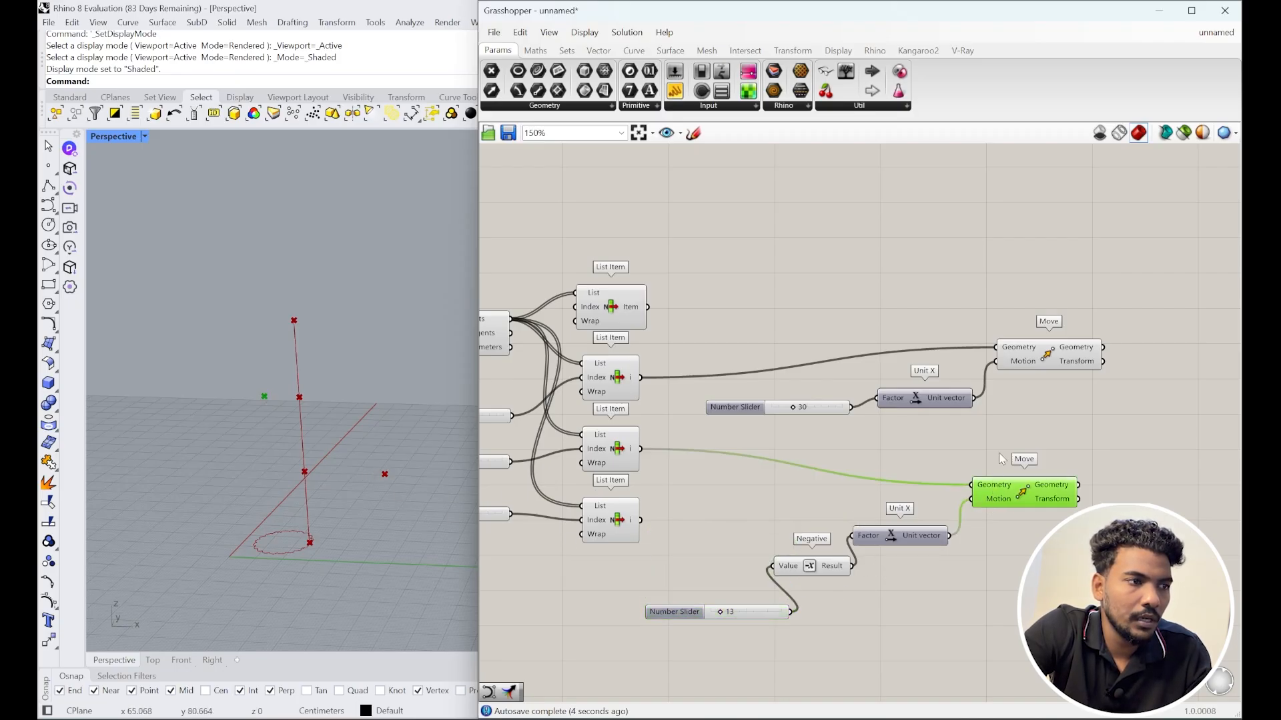
left_click(1024, 365)
scroll(735, 489, "down", 2)
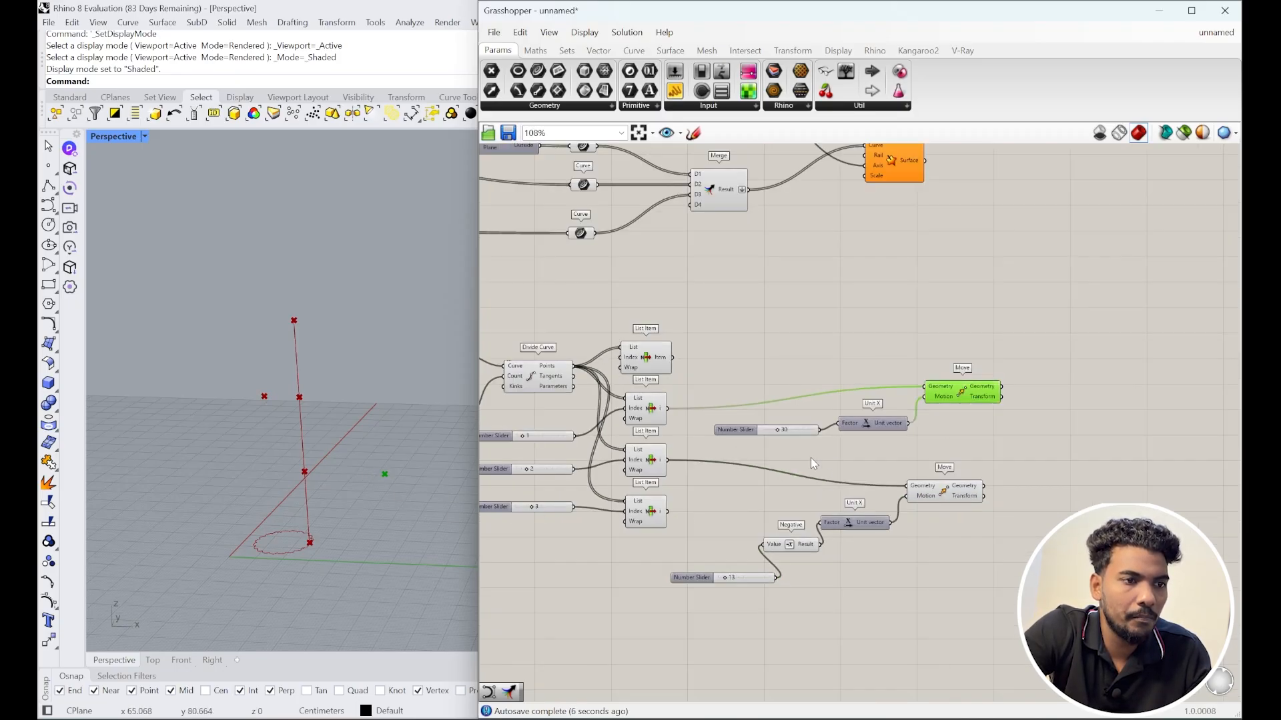
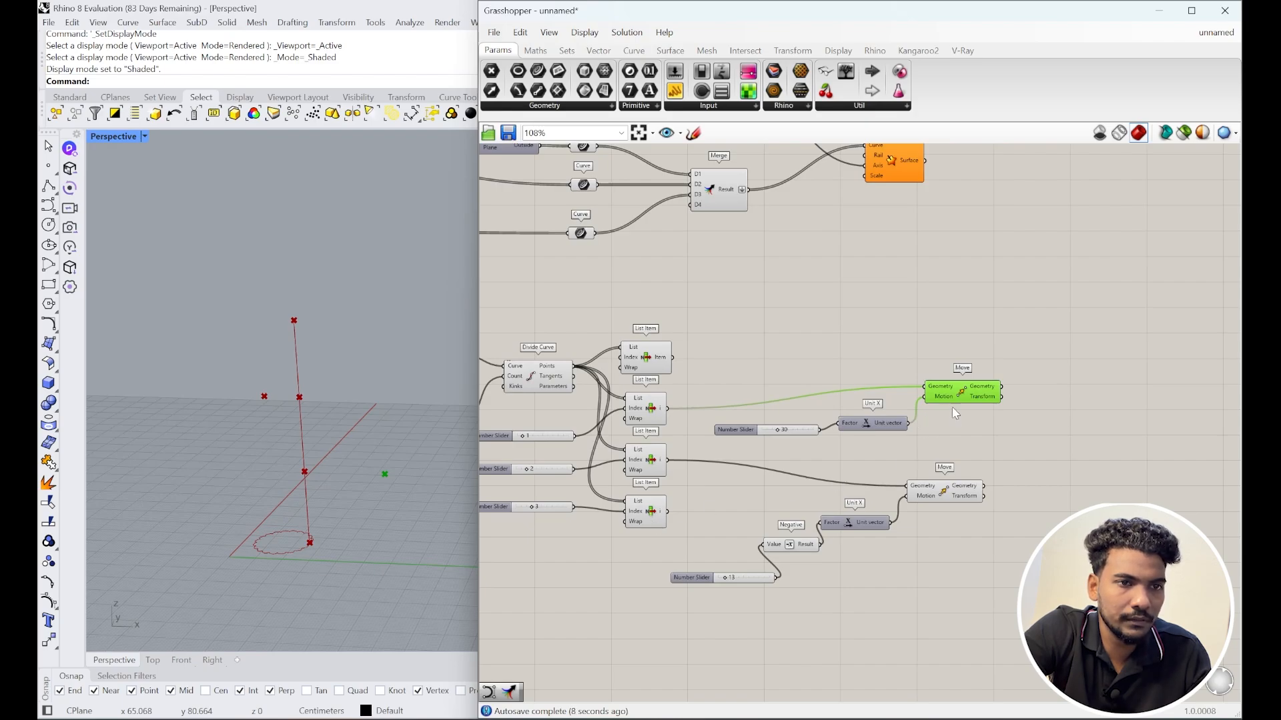
Step: Line up the lower Move, Unit X and both List Item components in a column beside the upper Move
left_click_drag(944, 493, 964, 449)
left_click(889, 426)
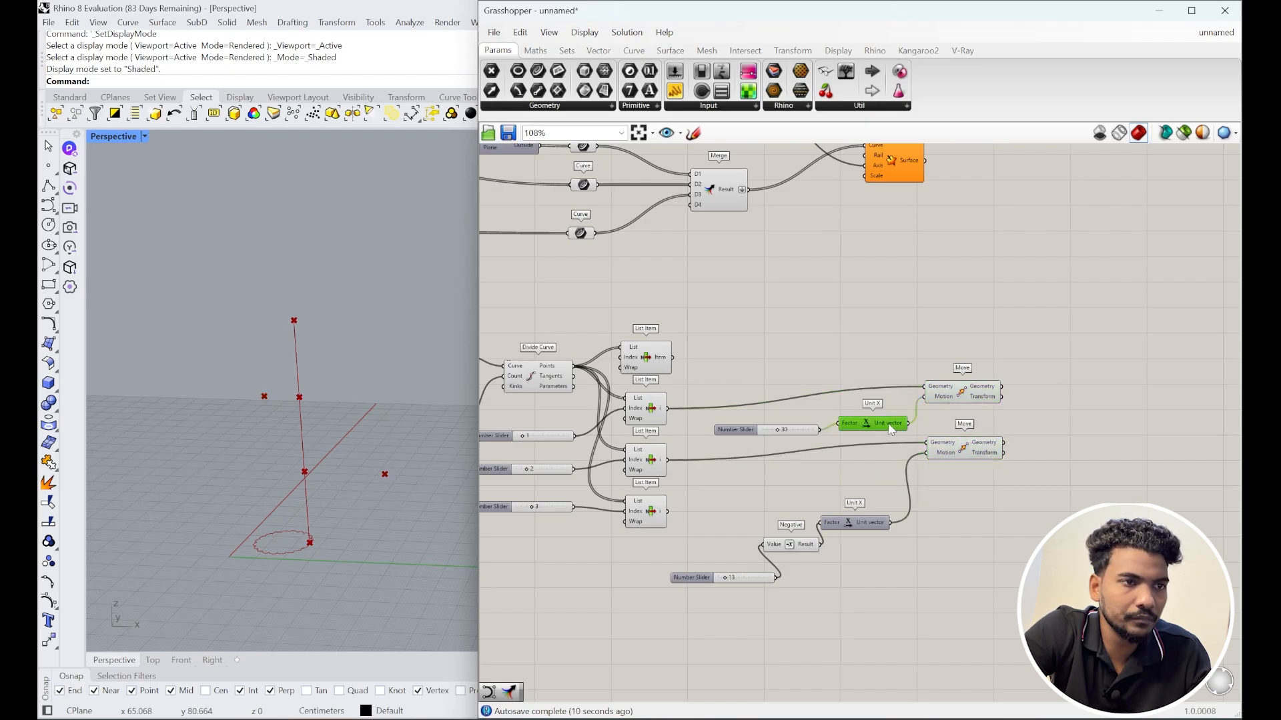
left_click_drag(889, 425, 876, 418)
left_click_drag(655, 369, 984, 360)
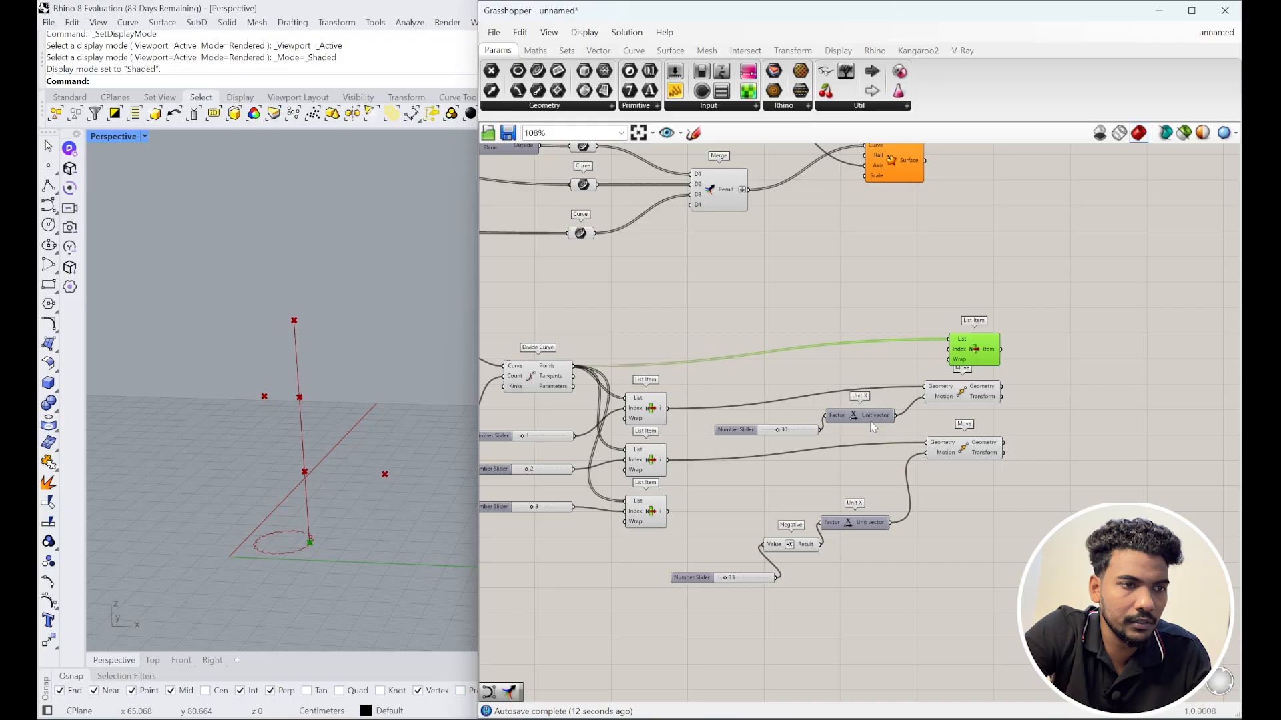
left_click_drag(667, 512, 959, 499)
left_click_drag(977, 355, 965, 346)
left_click(1020, 474)
right_click_drag(1014, 478, 892, 488)
scroll(904, 470, "up", 2)
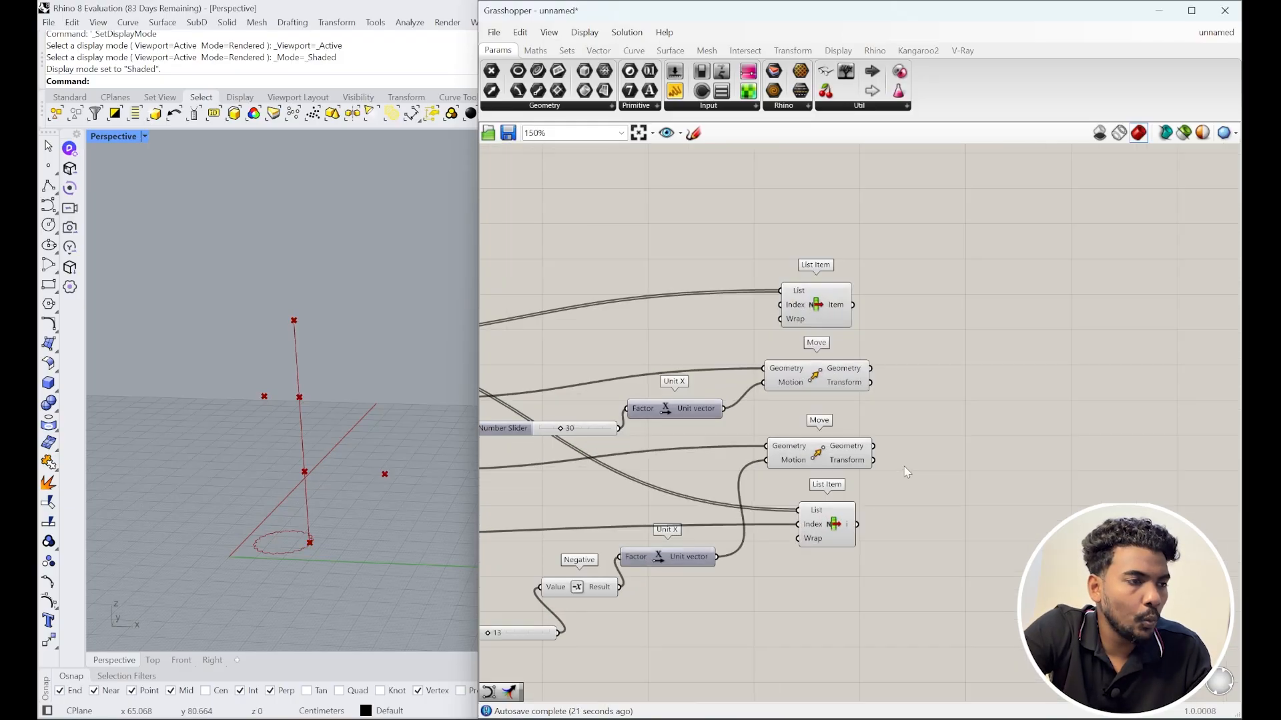
Step: Place a plain Nurbs Curve component (not PWK) from the canvas search
double_click(951, 440)
type("ne")
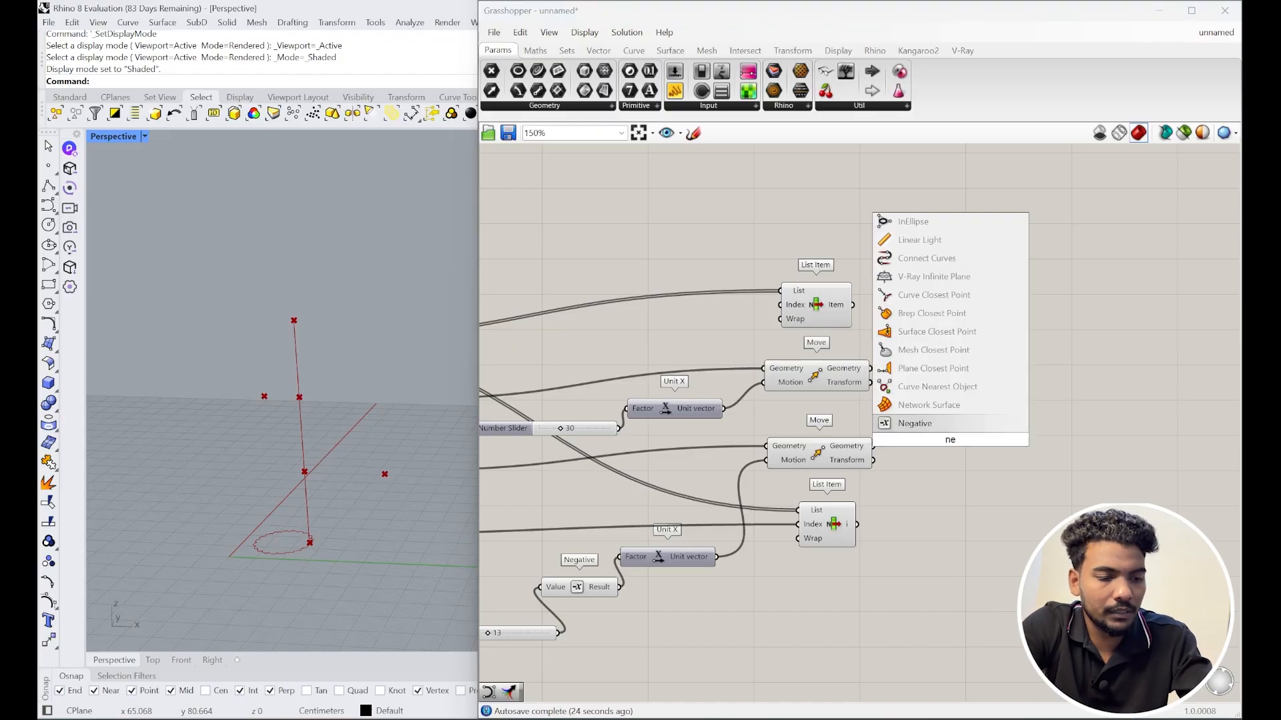
key("BackSpace")
type("urb")
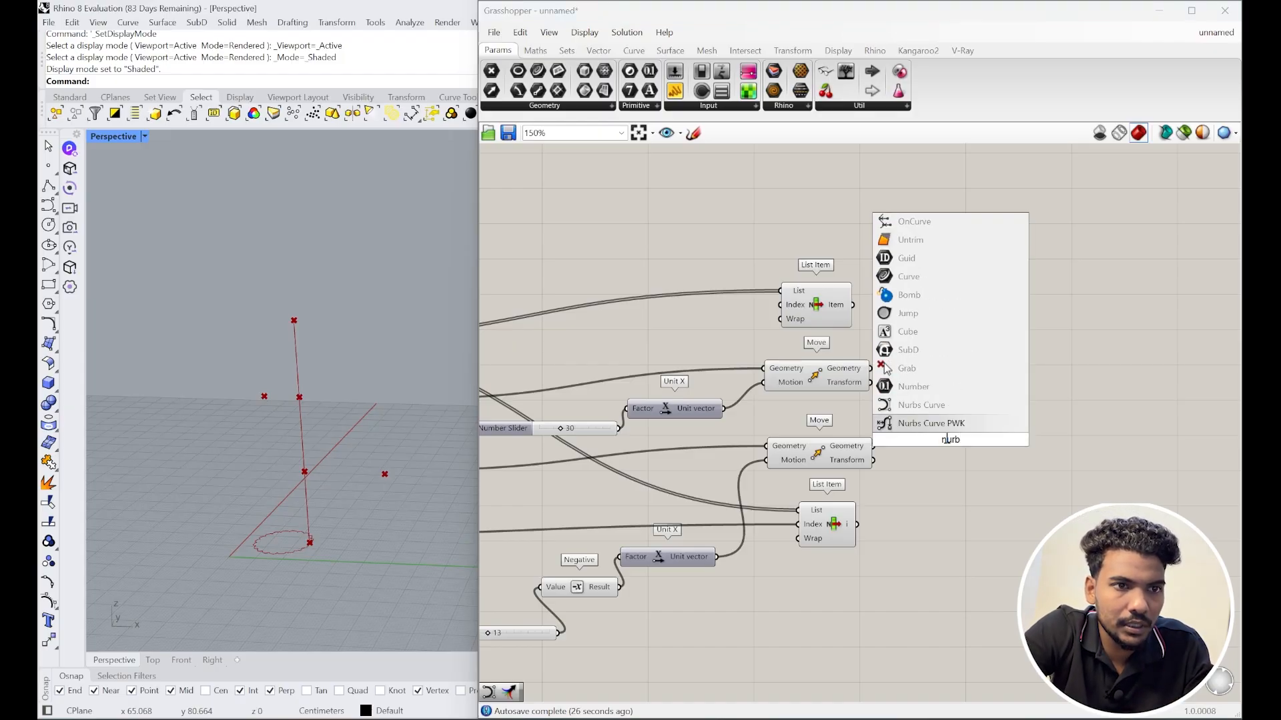
key("Up")
key("Return")
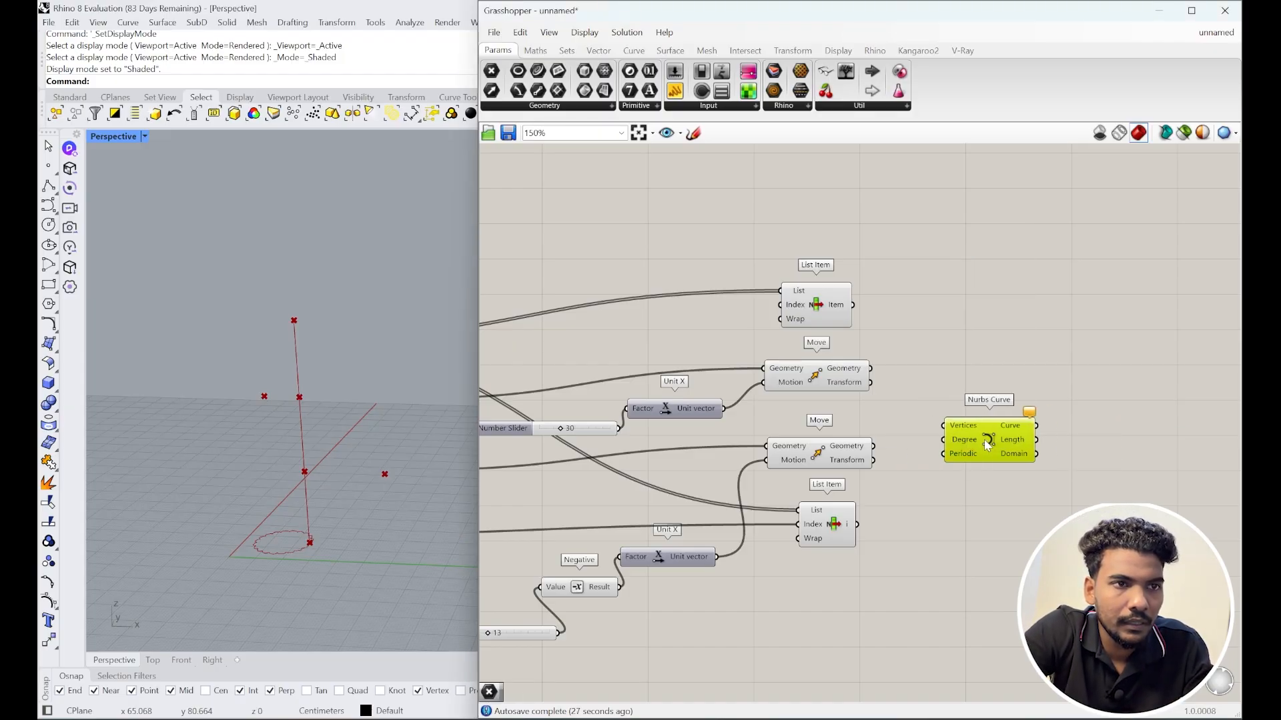
Step: Wire both List Item points and both moved points into the Nurbs Curve vertices
left_click_drag(941, 397, 1106, 397)
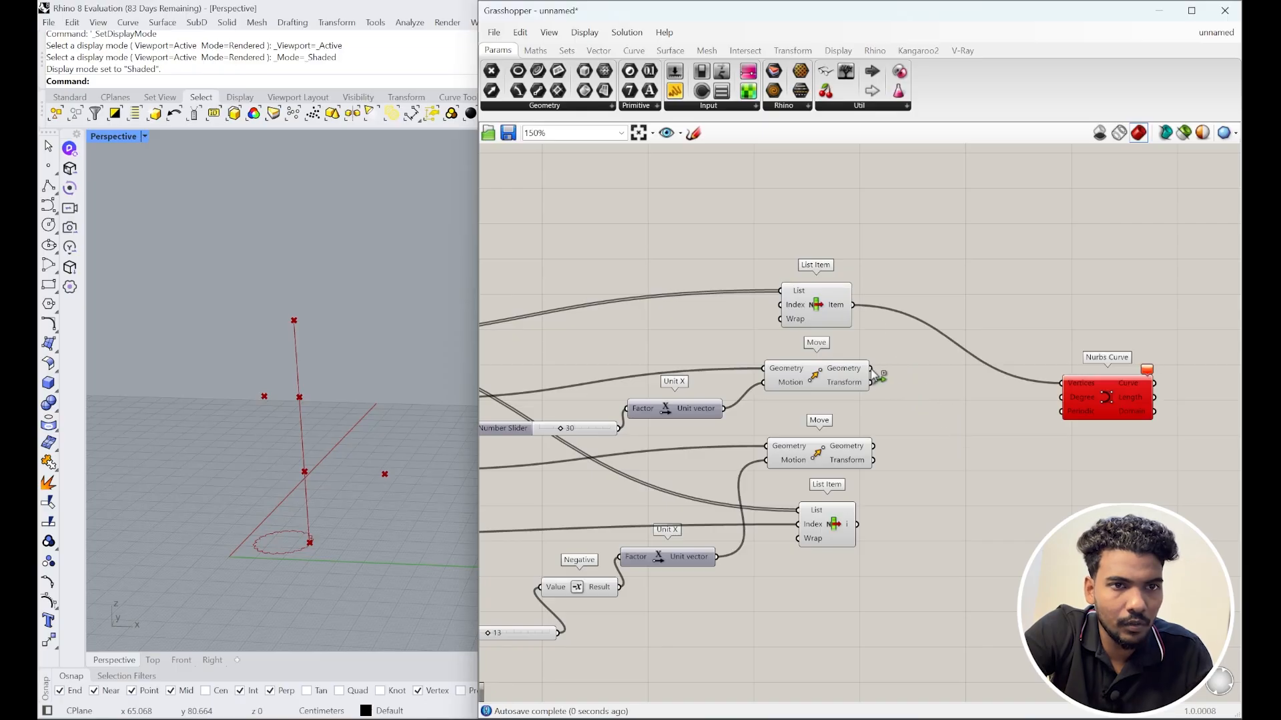
left_click_drag(870, 368, 1044, 408, "shift")
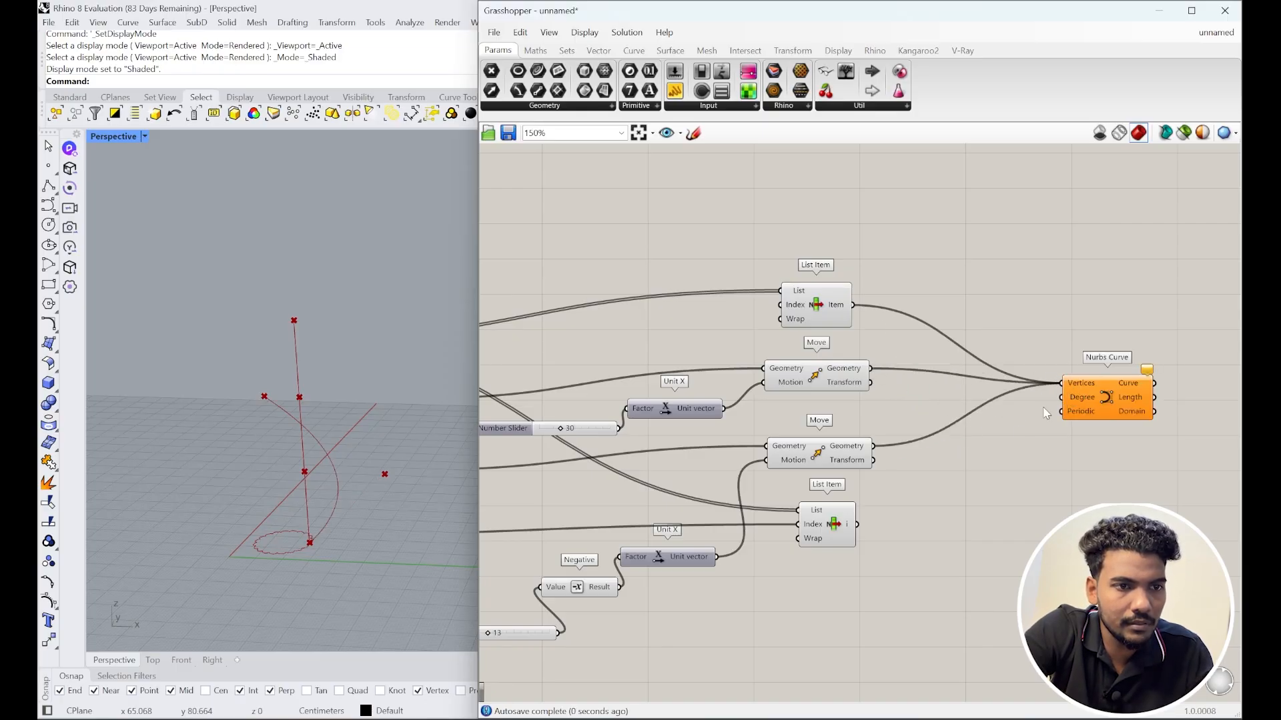
left_click_drag(857, 525, 1060, 383, "shift")
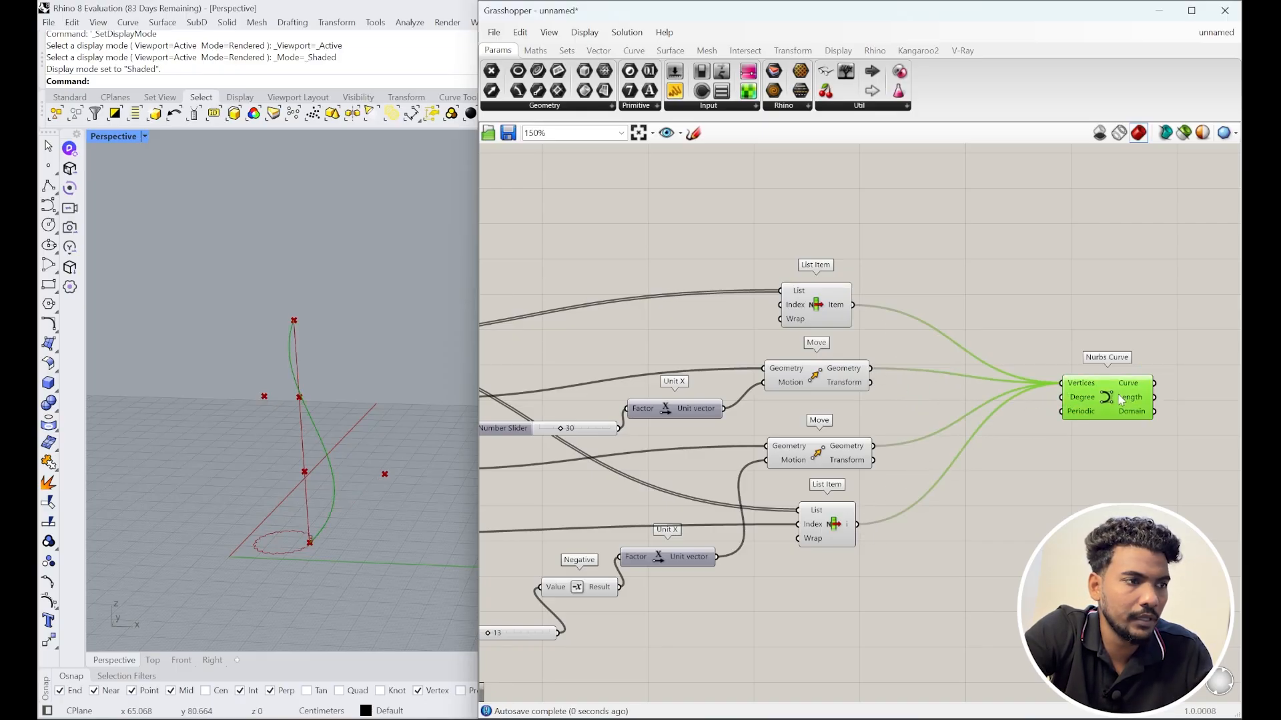
right_click_drag(1074, 450, 1019, 447)
right_click_drag(358, 461, 377, 438)
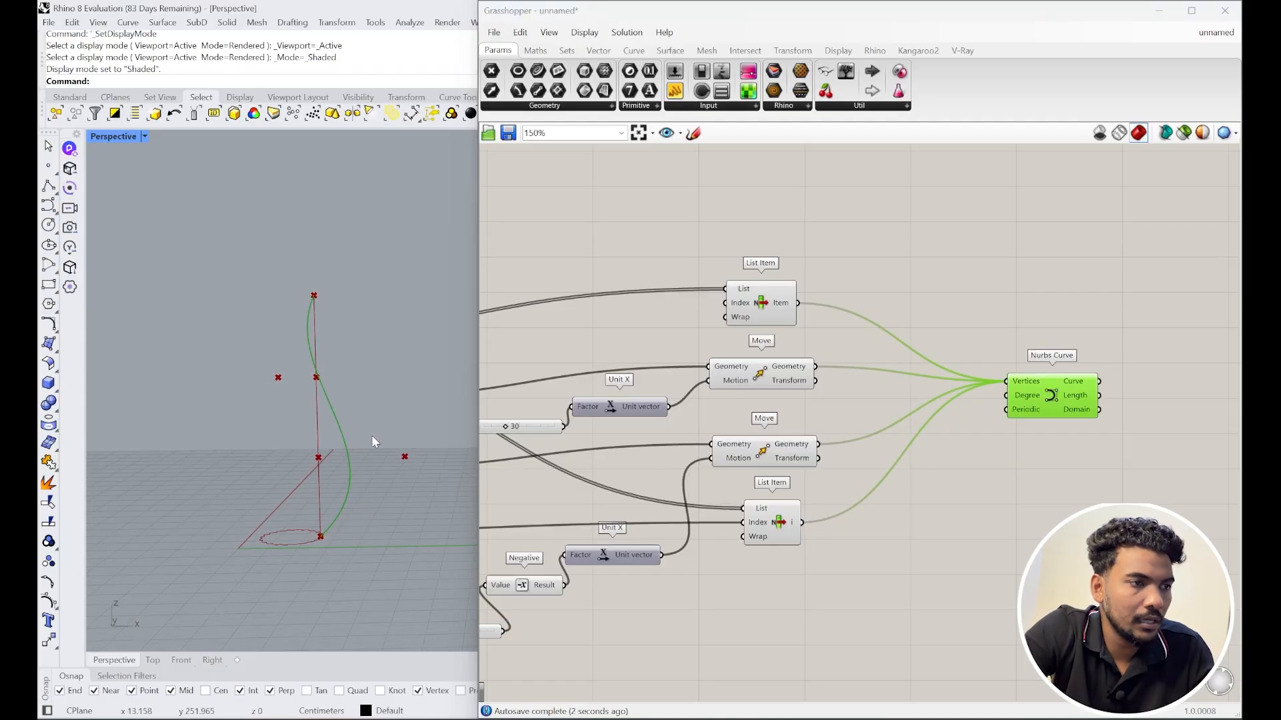
scroll(1059, 424, "down", 4)
Step: Shift the profile-building components left and set the Nurbs Curve beneath the Merge component
left_click_drag(991, 536, 480, 345)
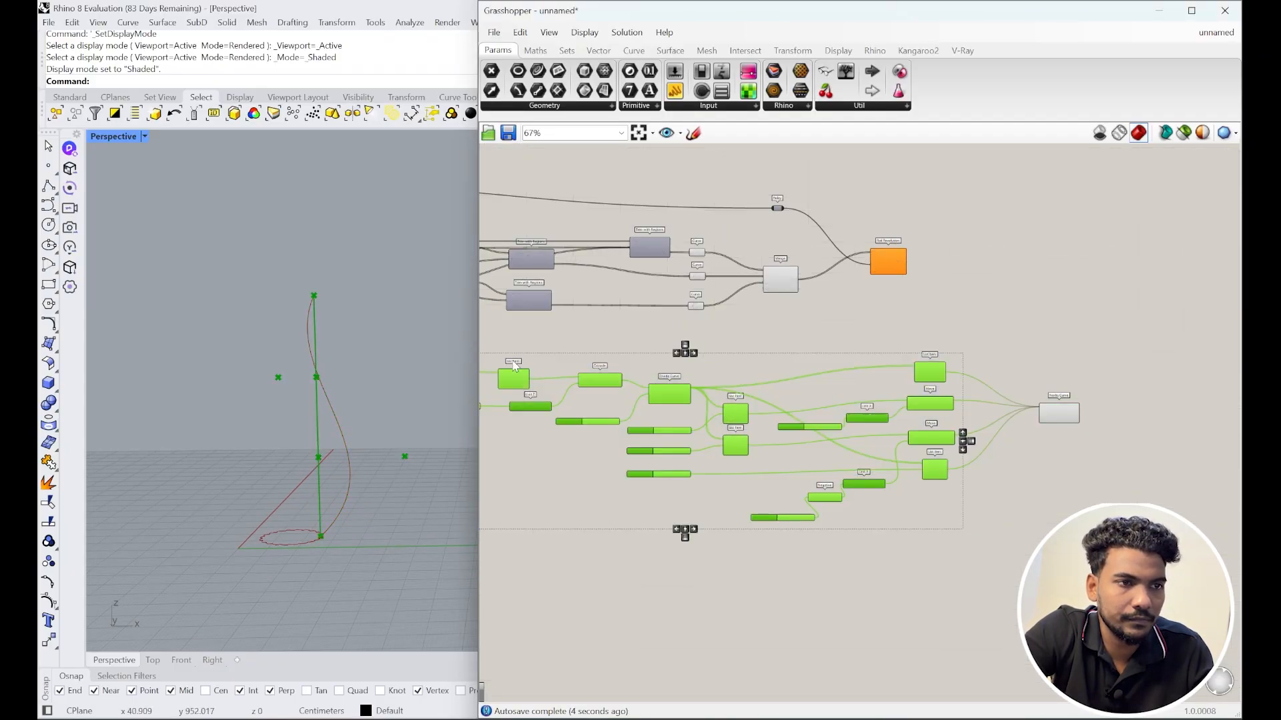
scroll(897, 389, "down", 3)
left_click_drag(786, 389, 649, 398)
scroll(975, 409, "up", 3)
left_click_drag(993, 396, 863, 316)
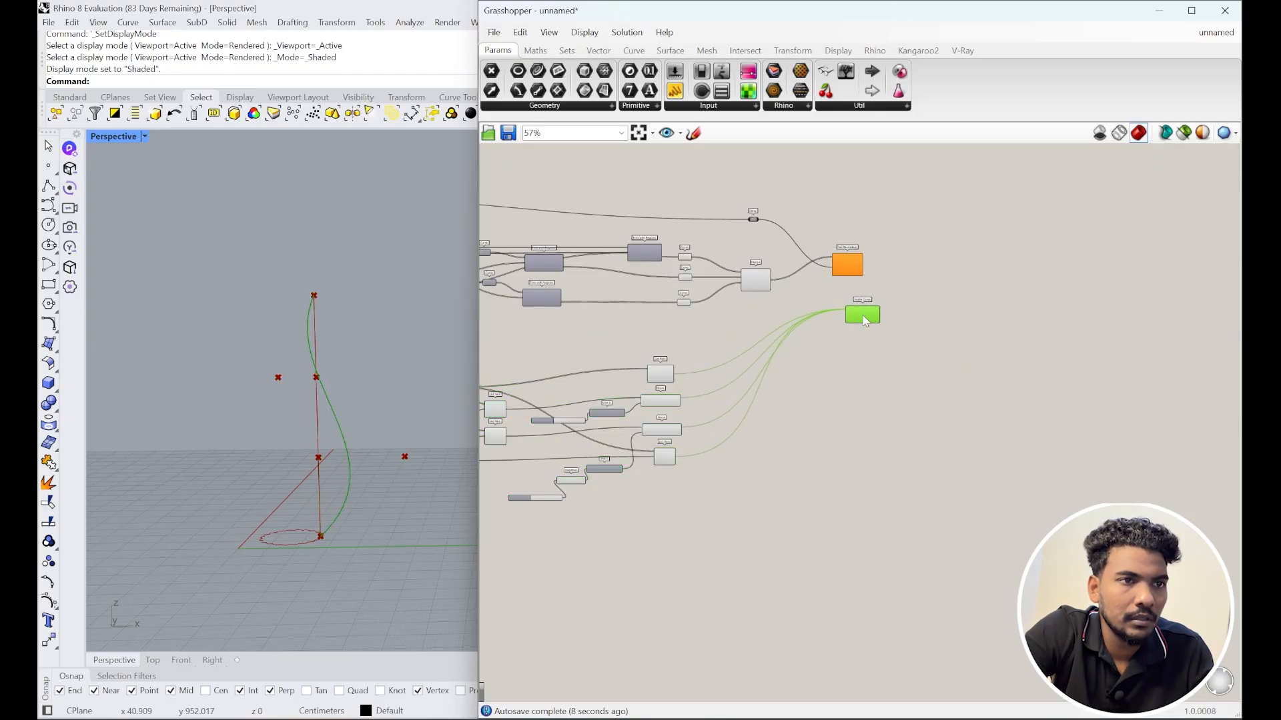
scroll(839, 257, "up", 4)
left_click(848, 310)
left_click(883, 369)
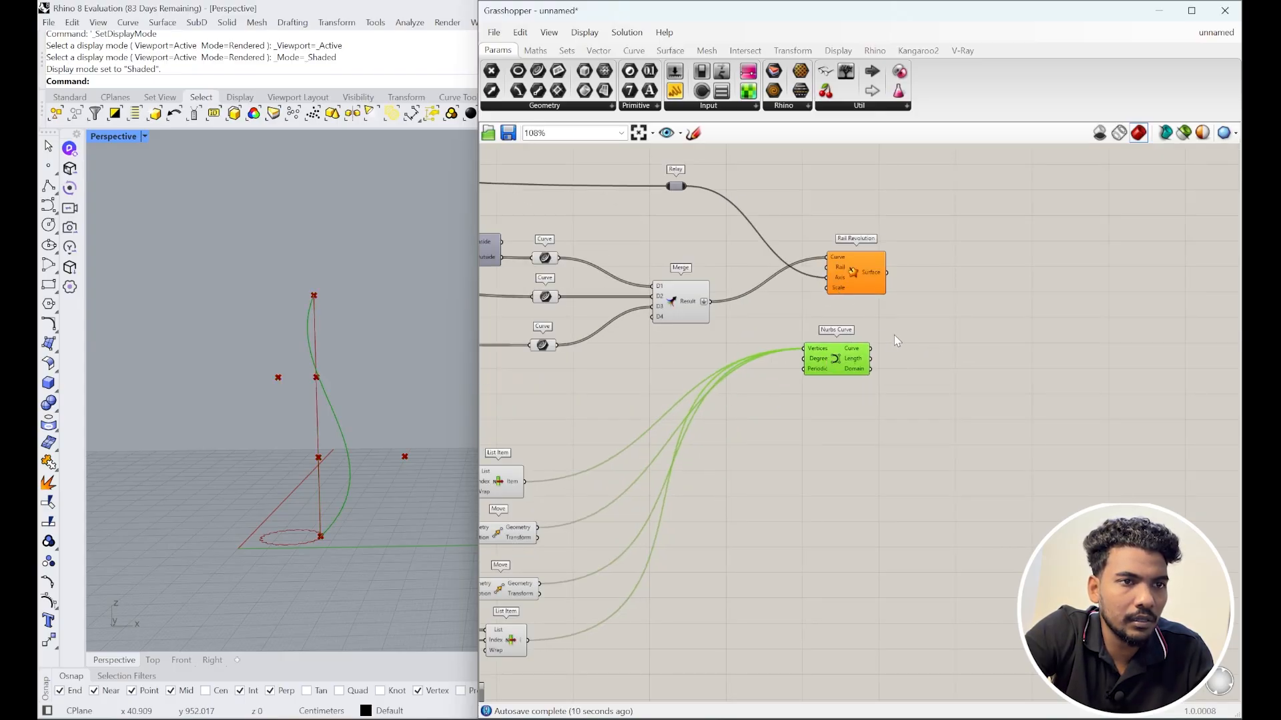
scroll(893, 338, "up", 3)
left_click_drag(933, 432, 659, 455)
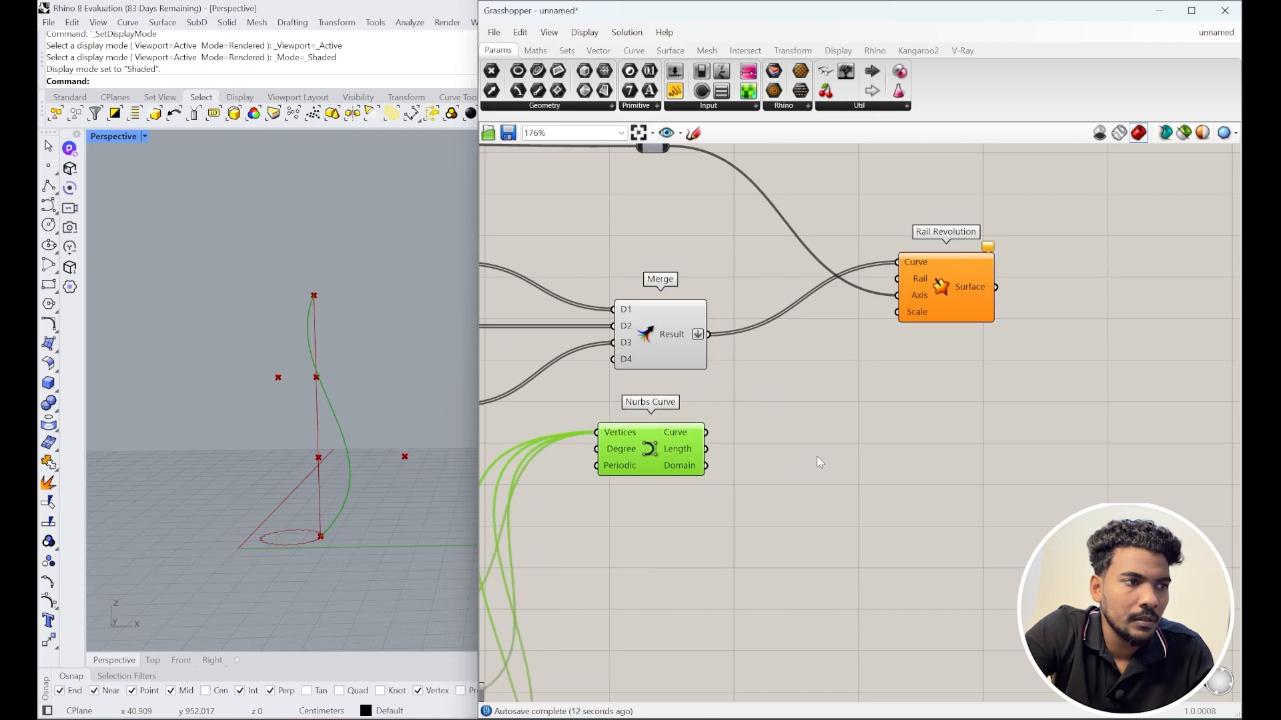
left_click(815, 457)
scroll(704, 429, "down", 5)
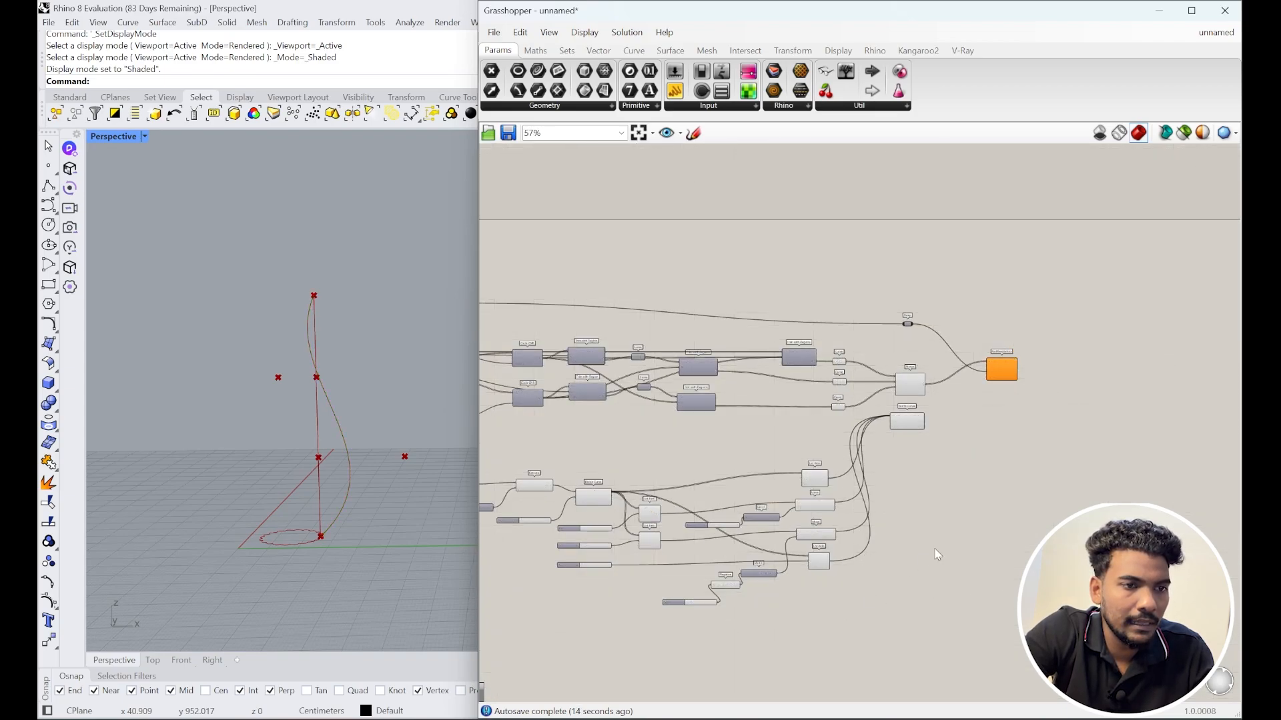
scroll(704, 429, "down", 1)
Step: Hide the Rhino preview of the lower profile components
left_click_drag(830, 591, 527, 487)
left_click_drag(866, 615, 551, 472)
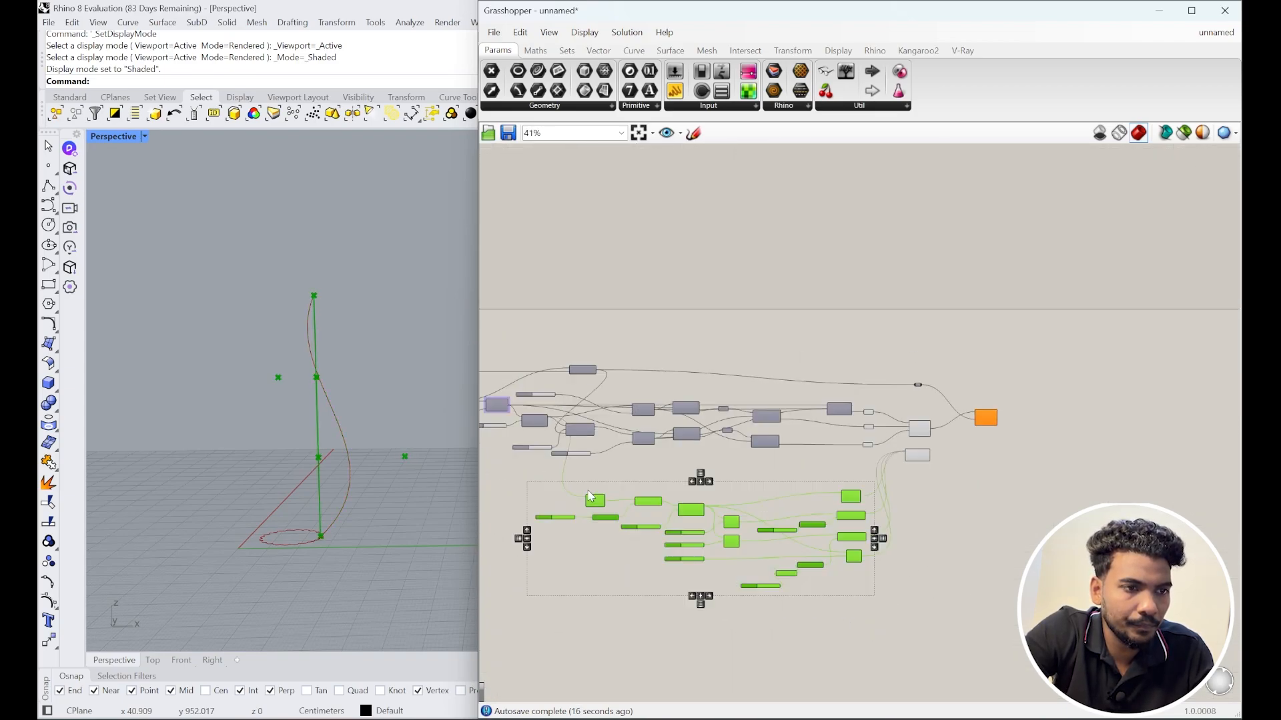
middle_click(704, 499)
left_click(747, 453)
scroll(934, 444, "up", 4)
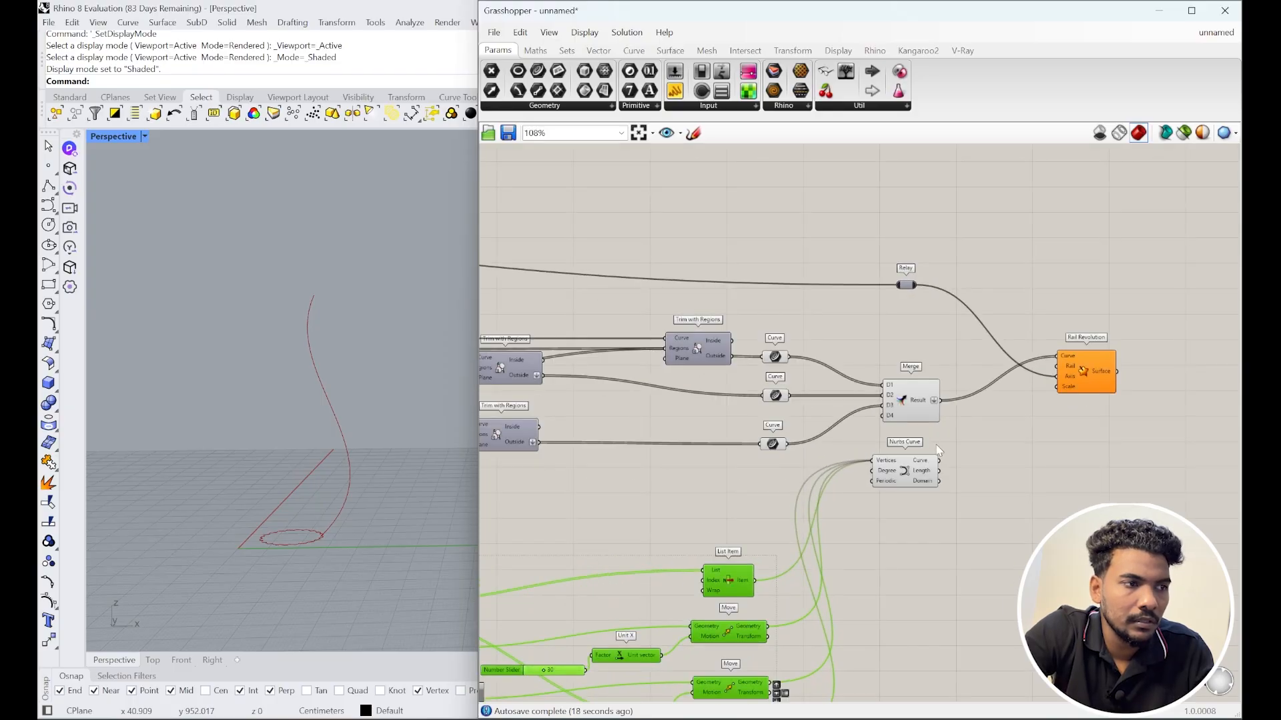
scroll(321, 529, "up", 4)
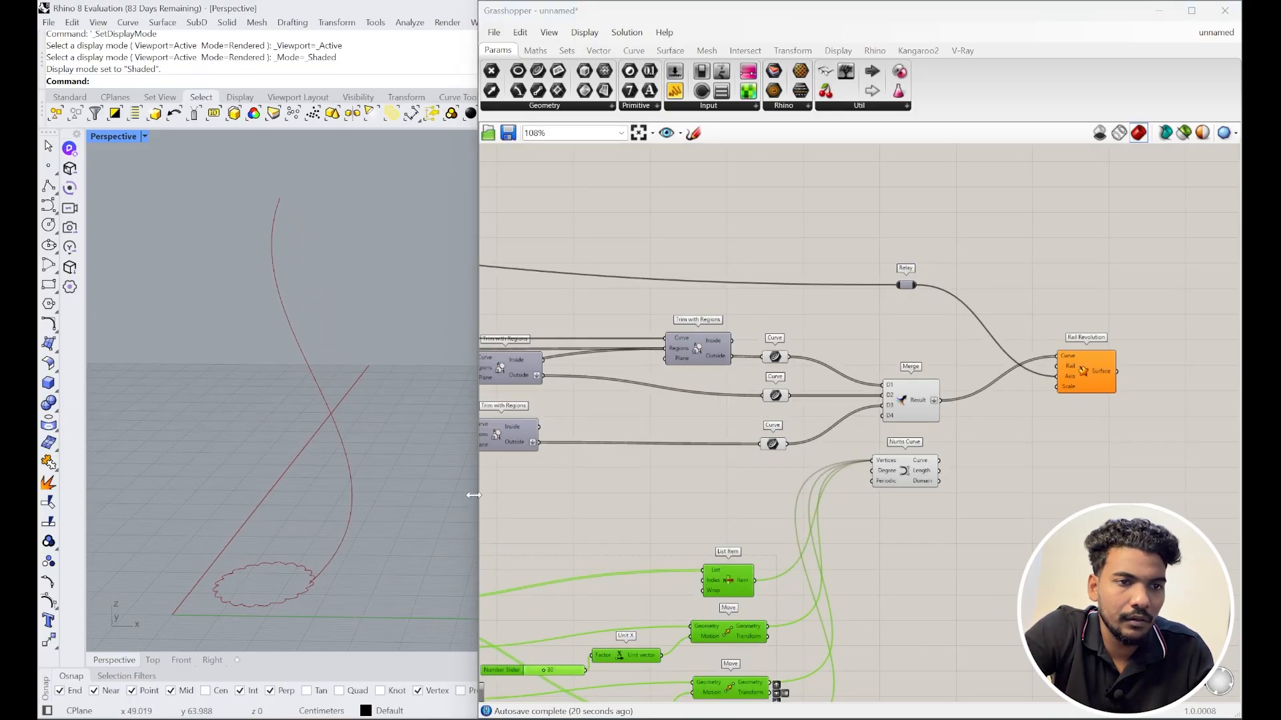
scroll(909, 469, "up", 2)
Step: Highlight the Nurbs Curve profile, then select the Extrude component in the upper definition
left_click(907, 469)
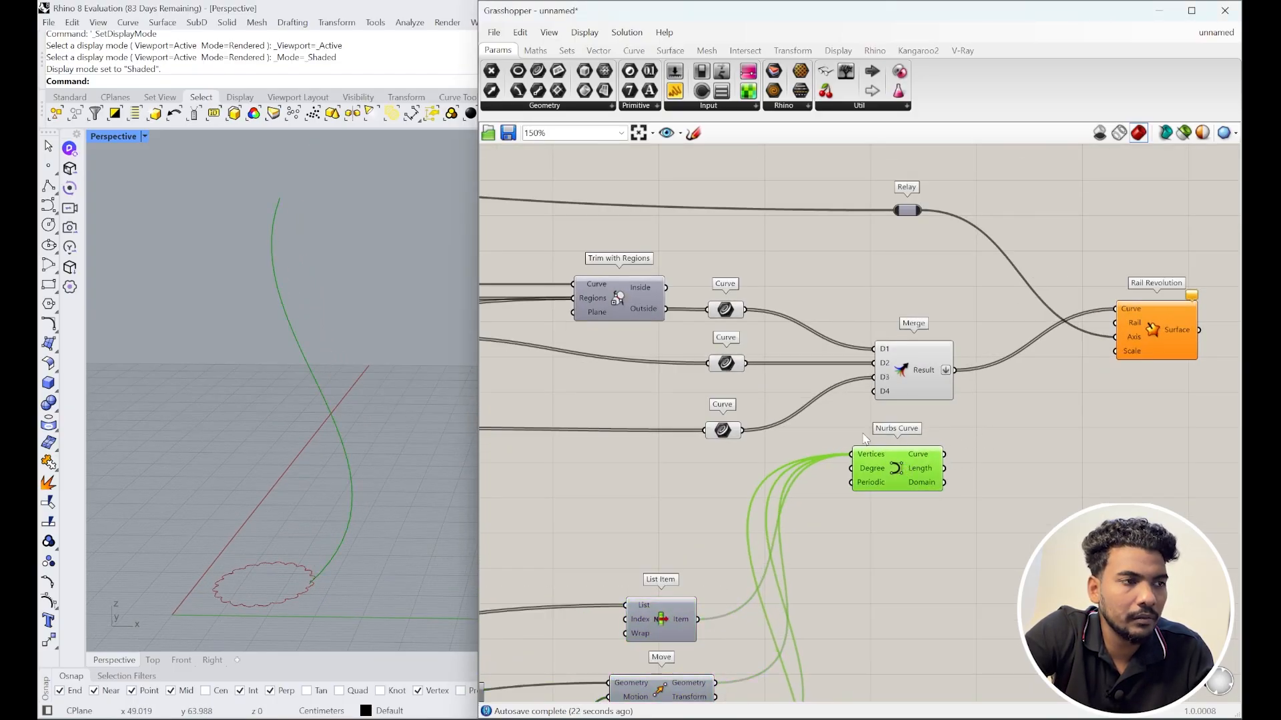
scroll(866, 439, "down", 1)
right_click_drag(891, 422, 837, 429)
scroll(1014, 383, "down", 6)
right_click_drag(618, 350, 817, 355)
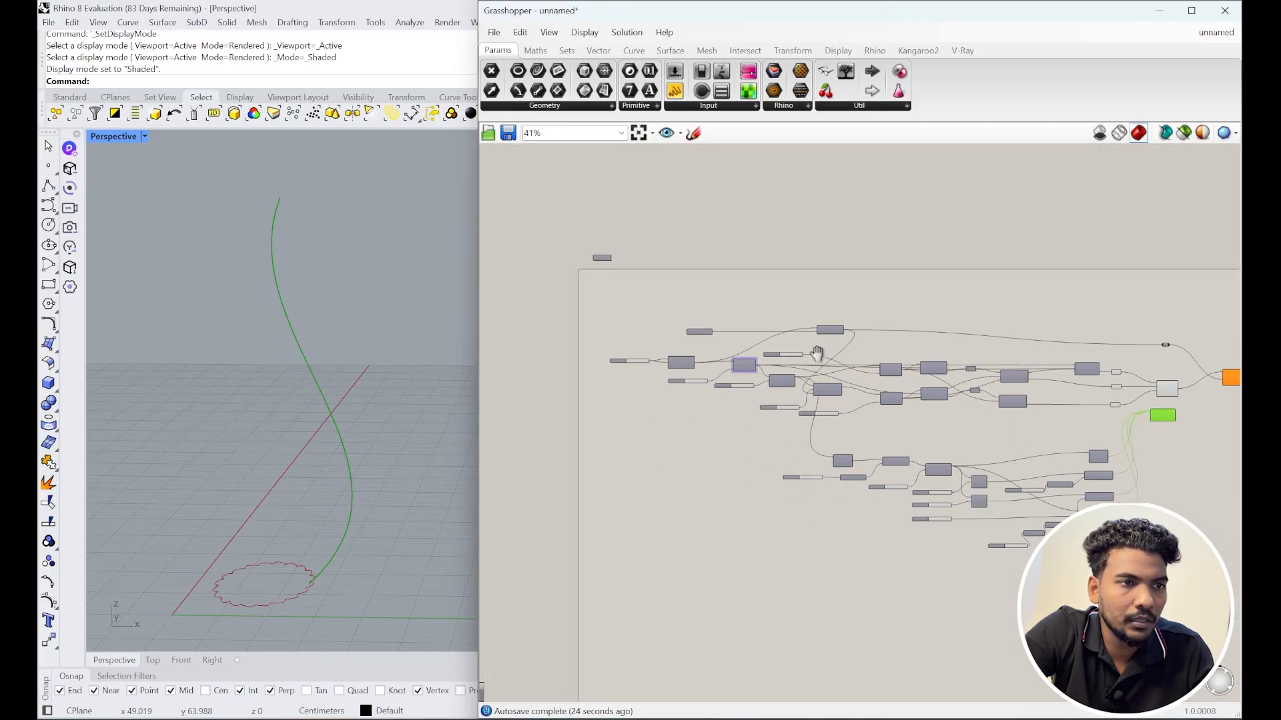
scroll(791, 333, "up", 5)
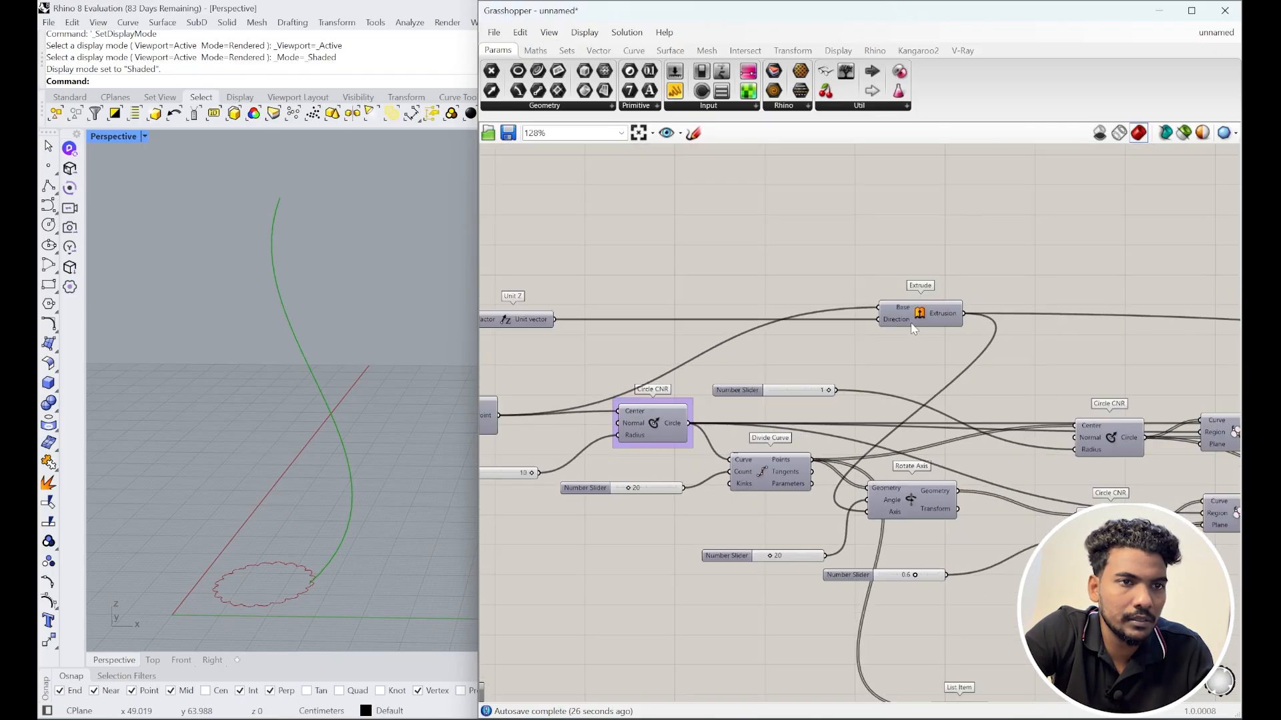
left_click(915, 319)
middle_click(909, 307)
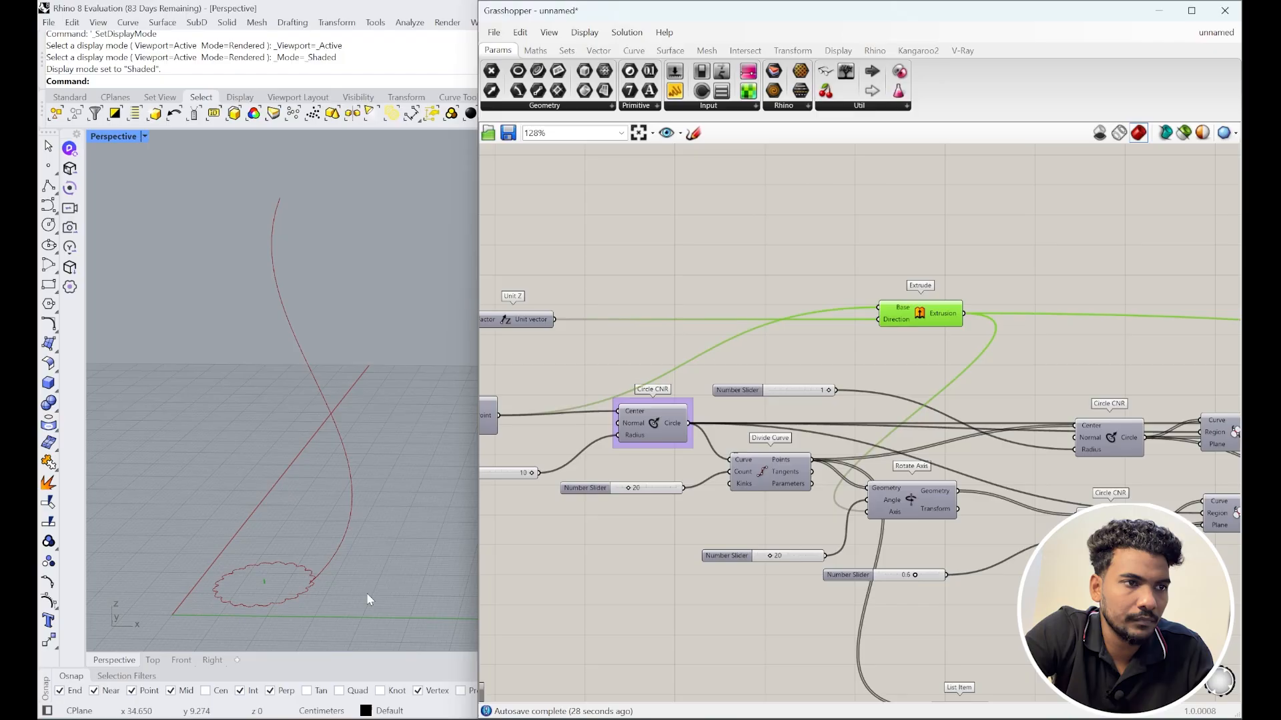
scroll(810, 377, "down", 5)
scroll(679, 385, "up", 4)
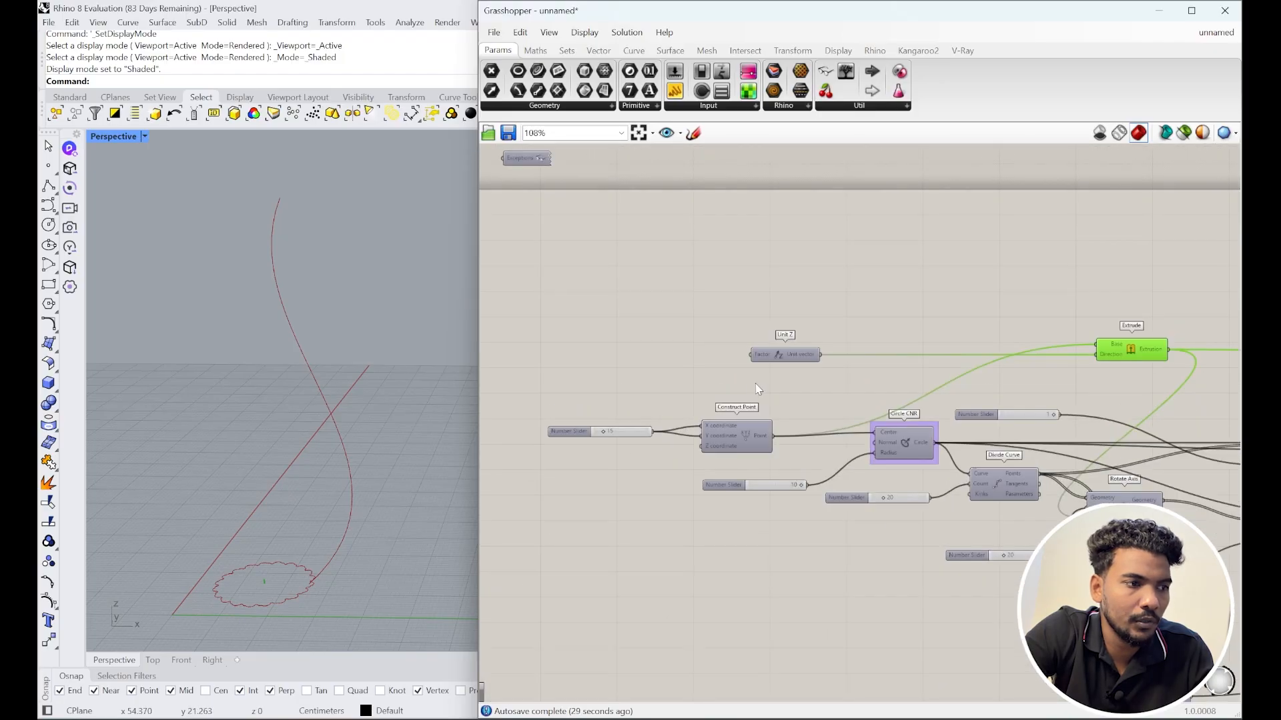
Step: Add a Number Slider set to 10
double_click(669, 361)
type("10")
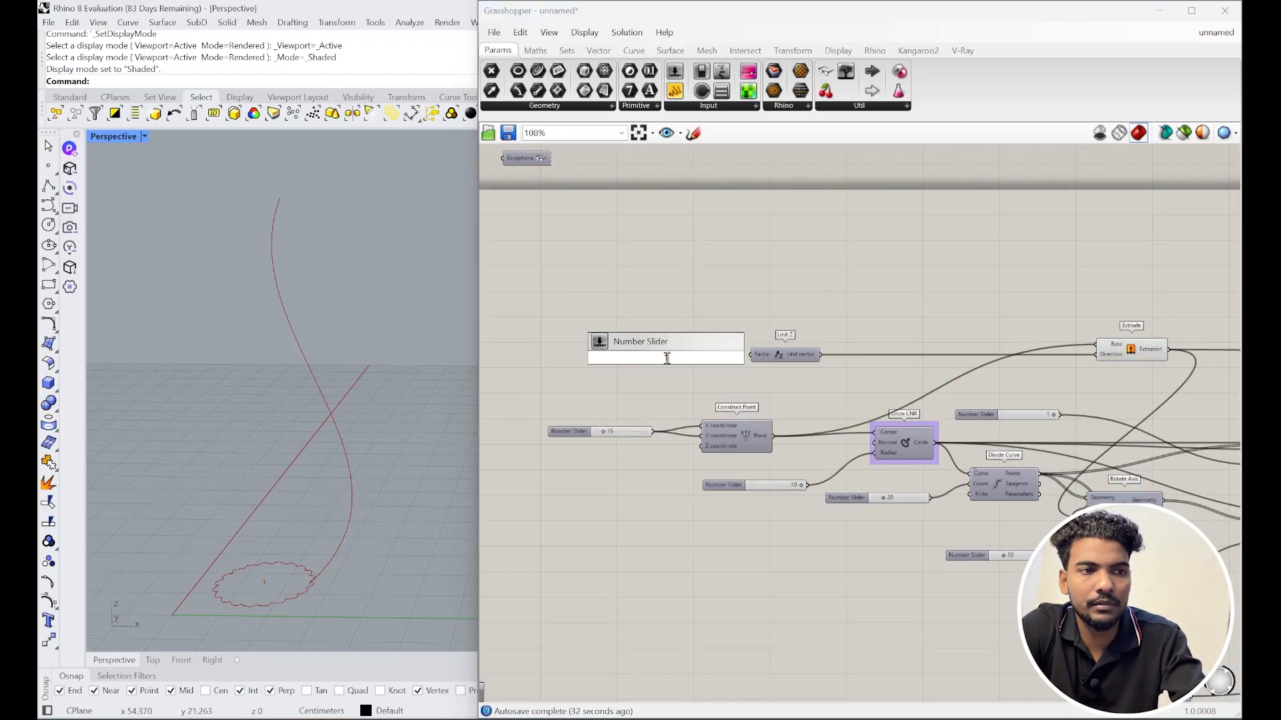
key("Return")
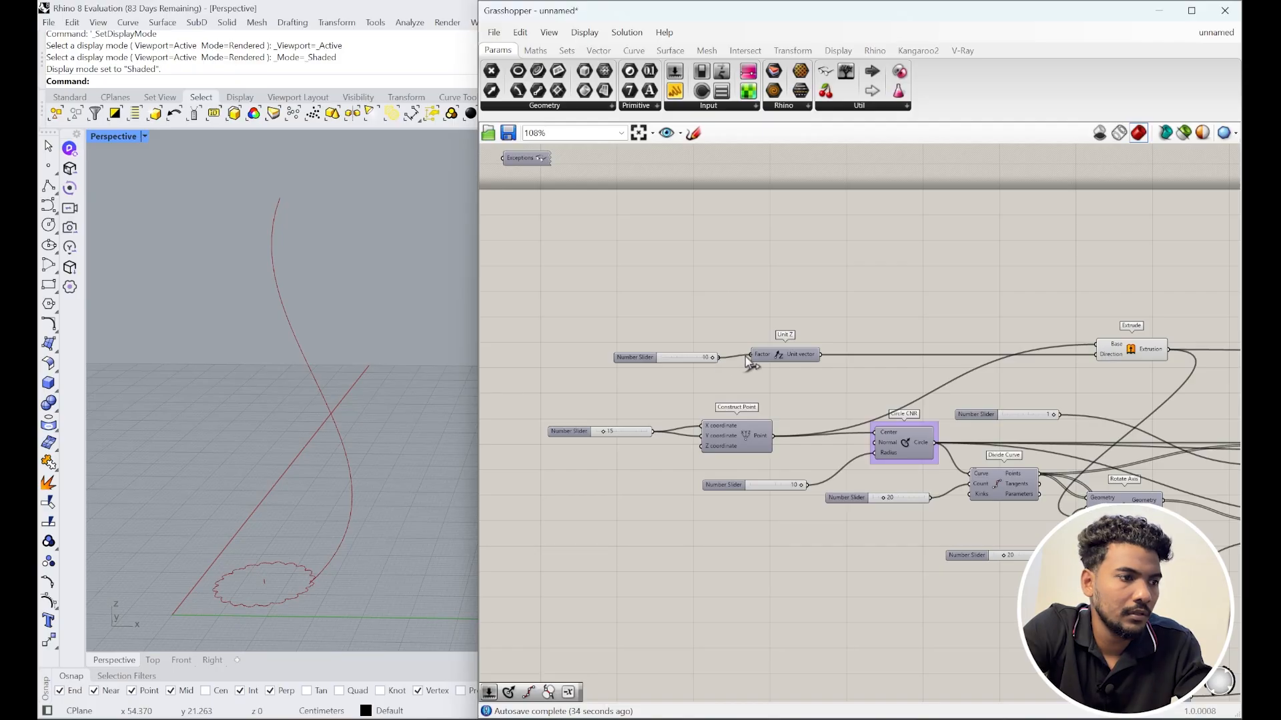
scroll(287, 532, "down", 3)
scroll(1083, 394, "down", 4)
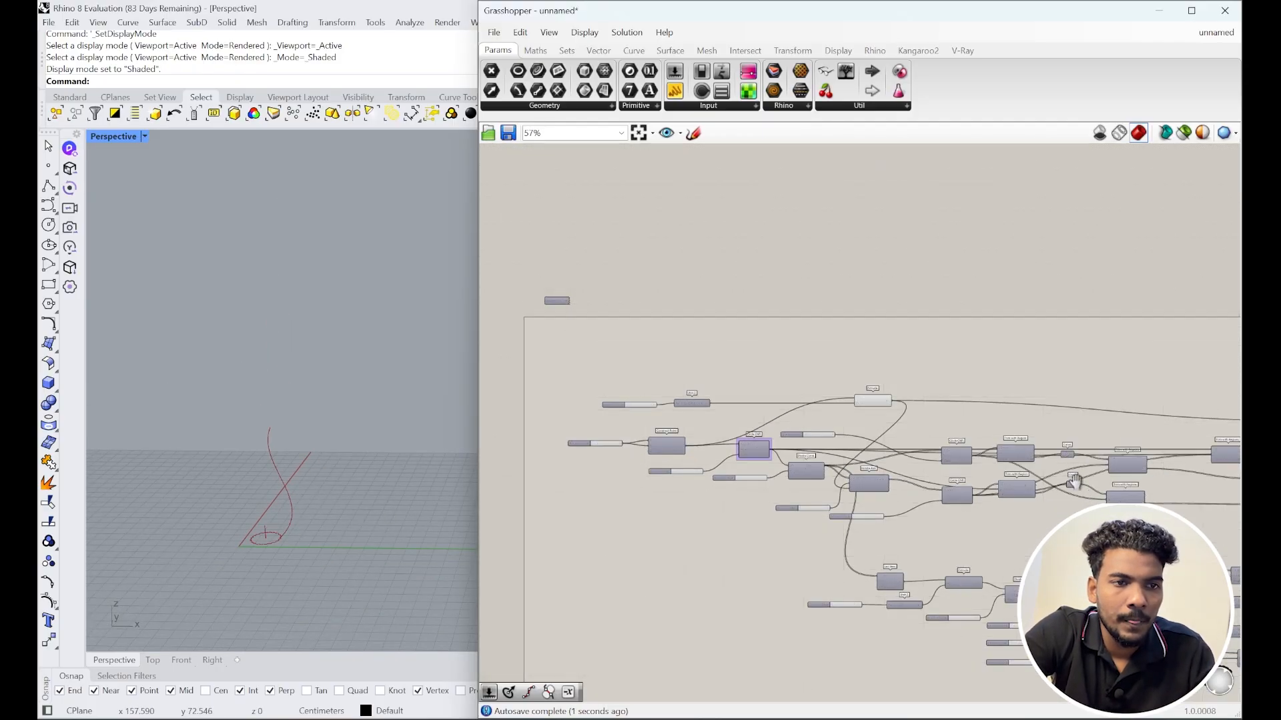
scroll(992, 391, "up", 8)
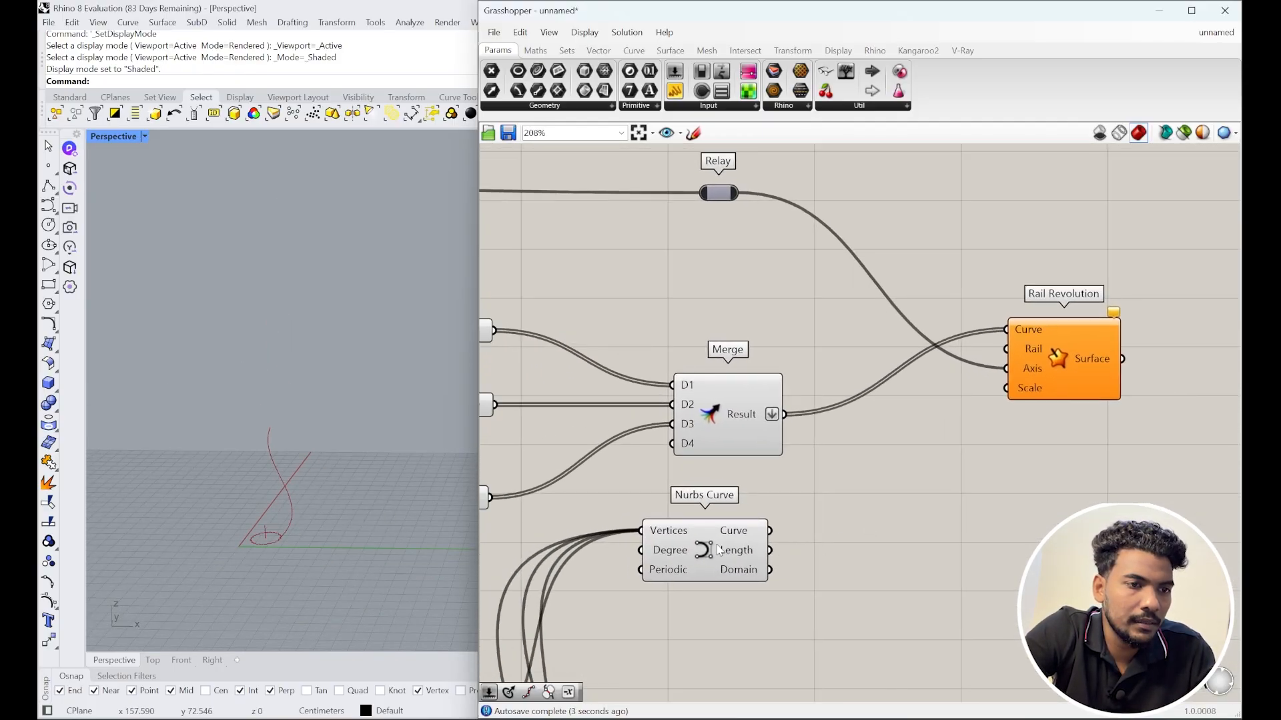
Step: Connect the Nurbs Curve output to Rail Revolution's Rail input
left_click(718, 548)
left_click_drag(771, 530, 1021, 359)
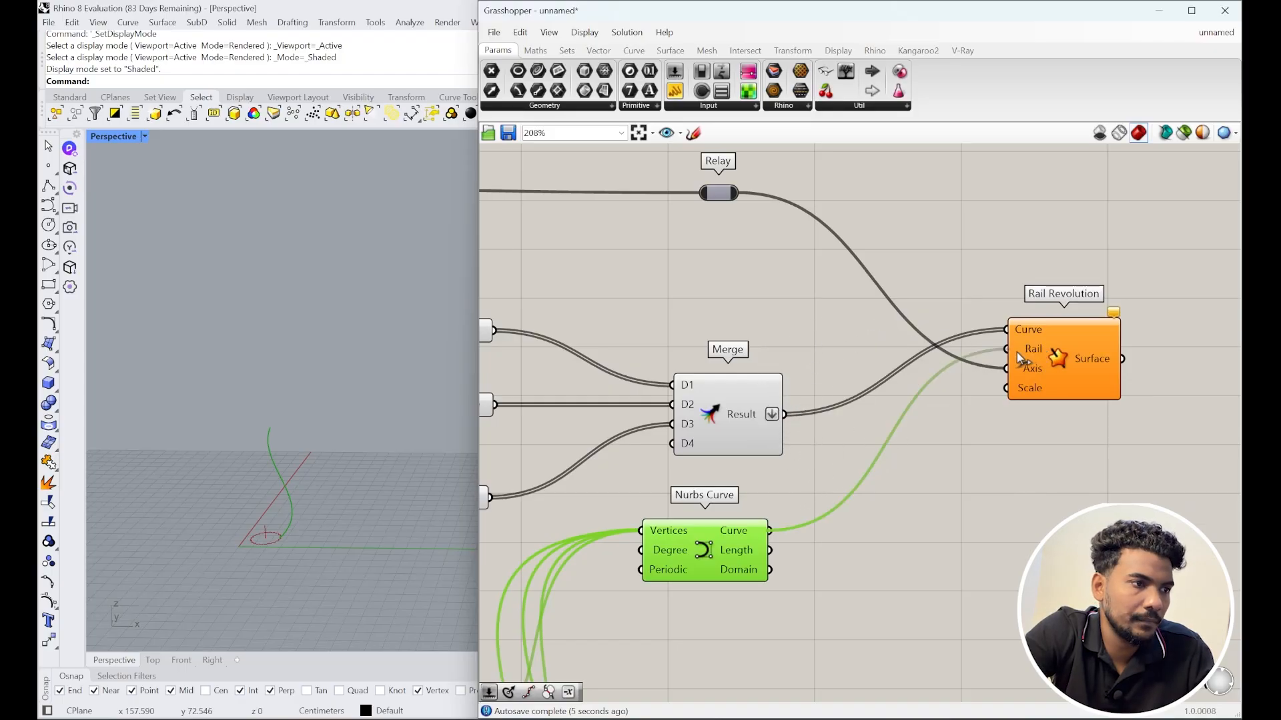
scroll(255, 518, "up", 5)
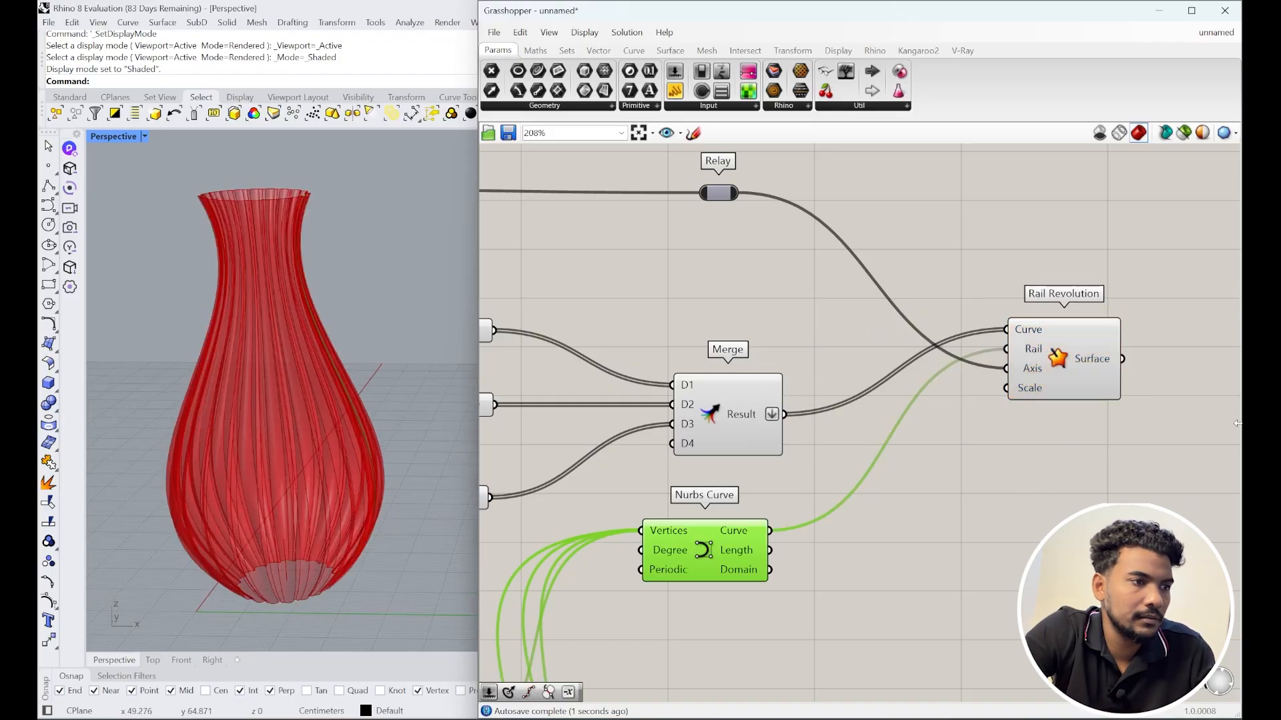
scroll(941, 442, "down", 4)
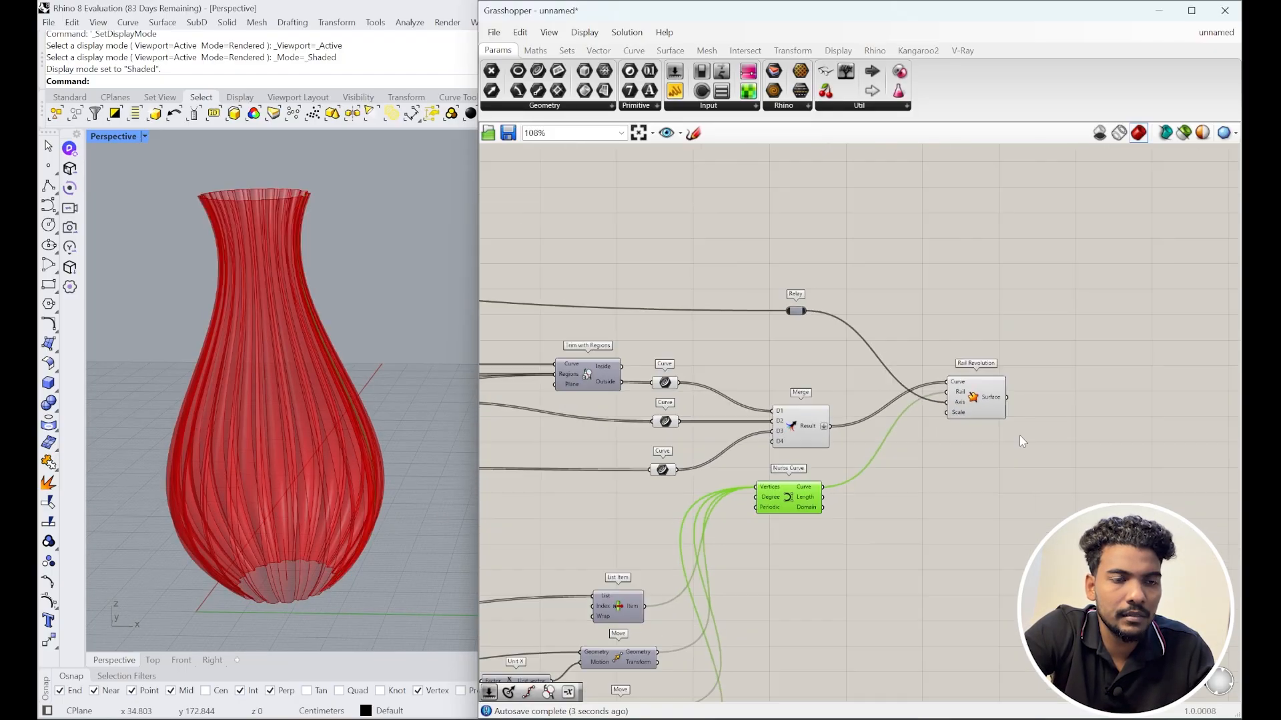
scroll(1021, 443, "up", 3)
Step: Add a Custom Preview component fed by the revolved vase surface
double_click(952, 395)
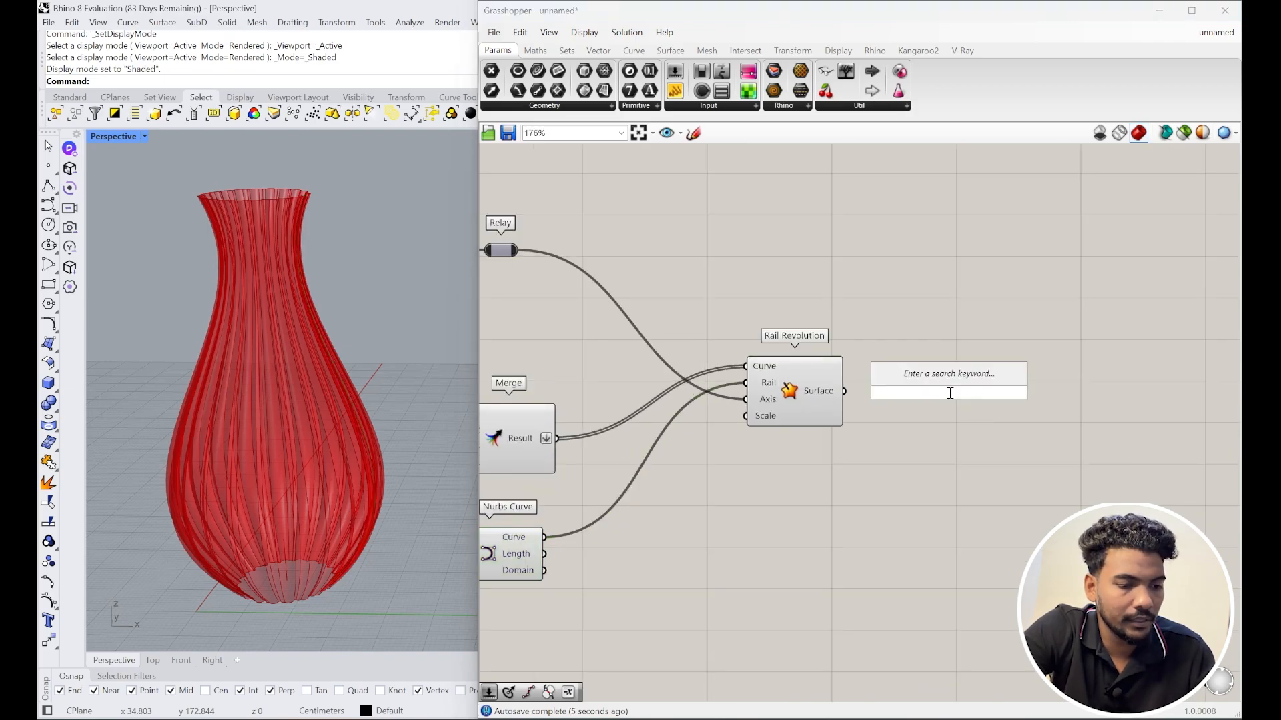
type("custom preview")
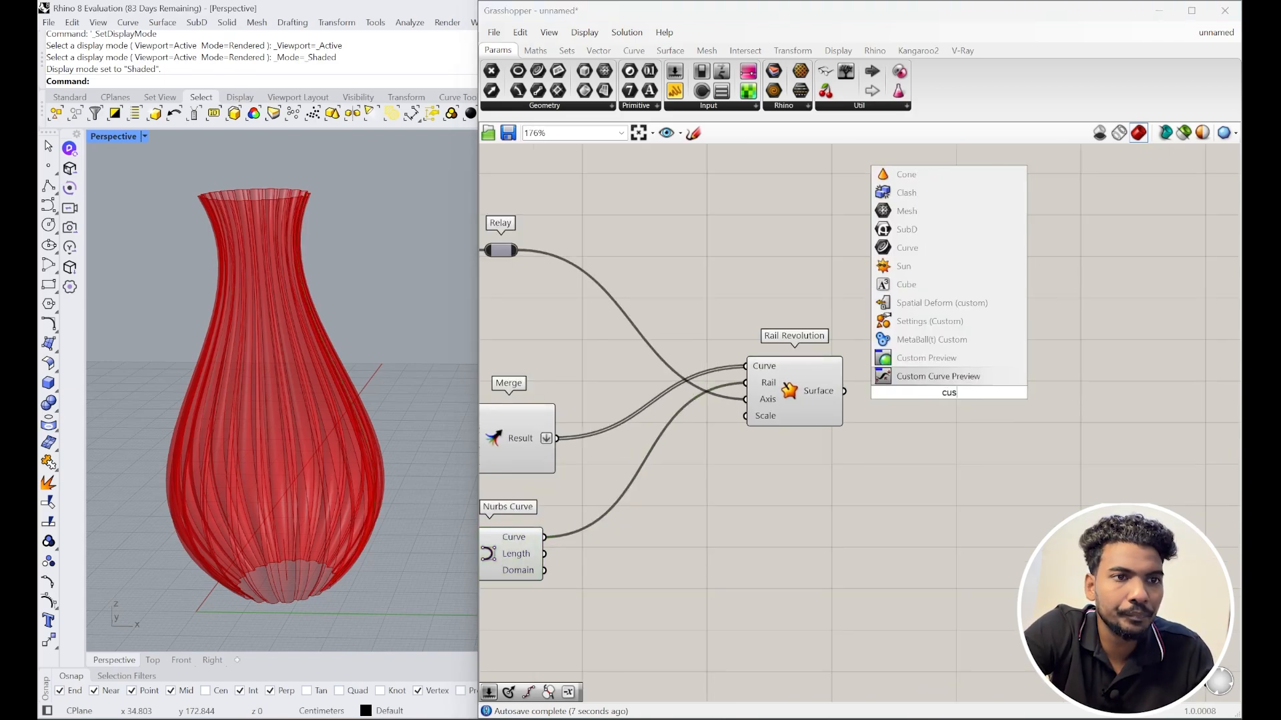
key("Return")
left_click_drag(846, 394, 954, 394)
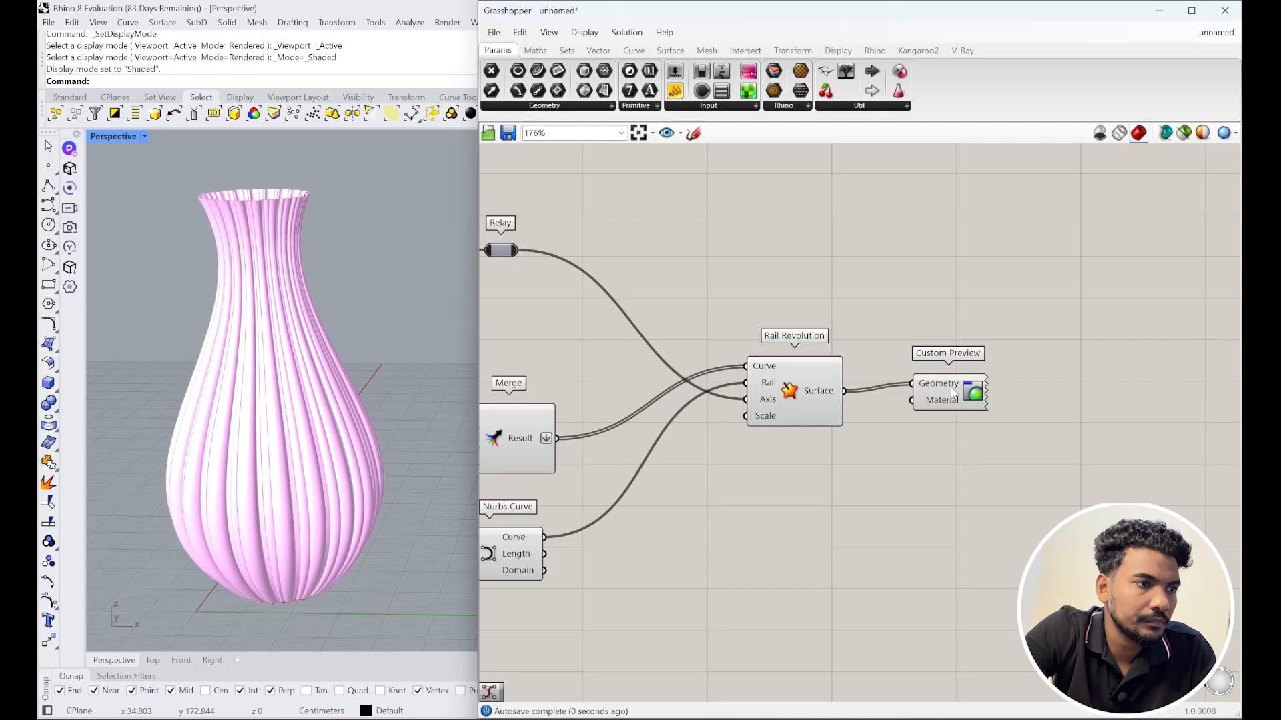
Step: Add a Colour Swatch below Custom Preview and give it a muted grey tone
double_click(934, 446)
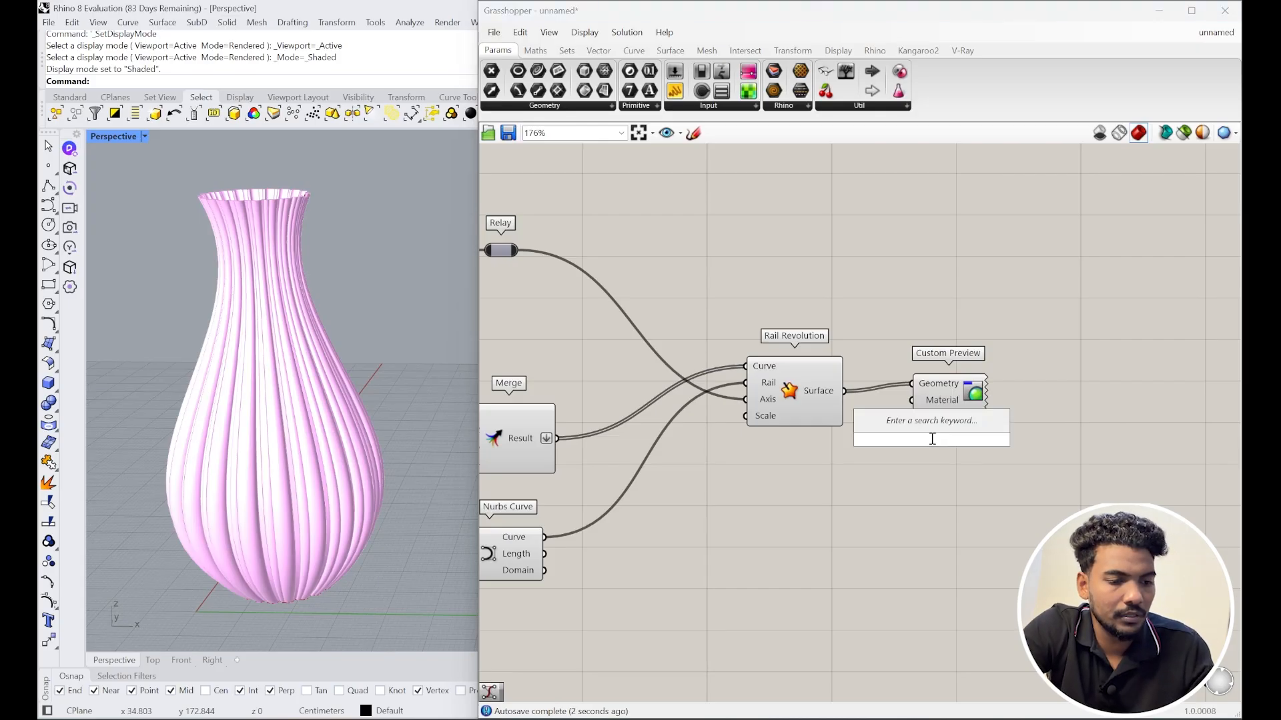
type("col")
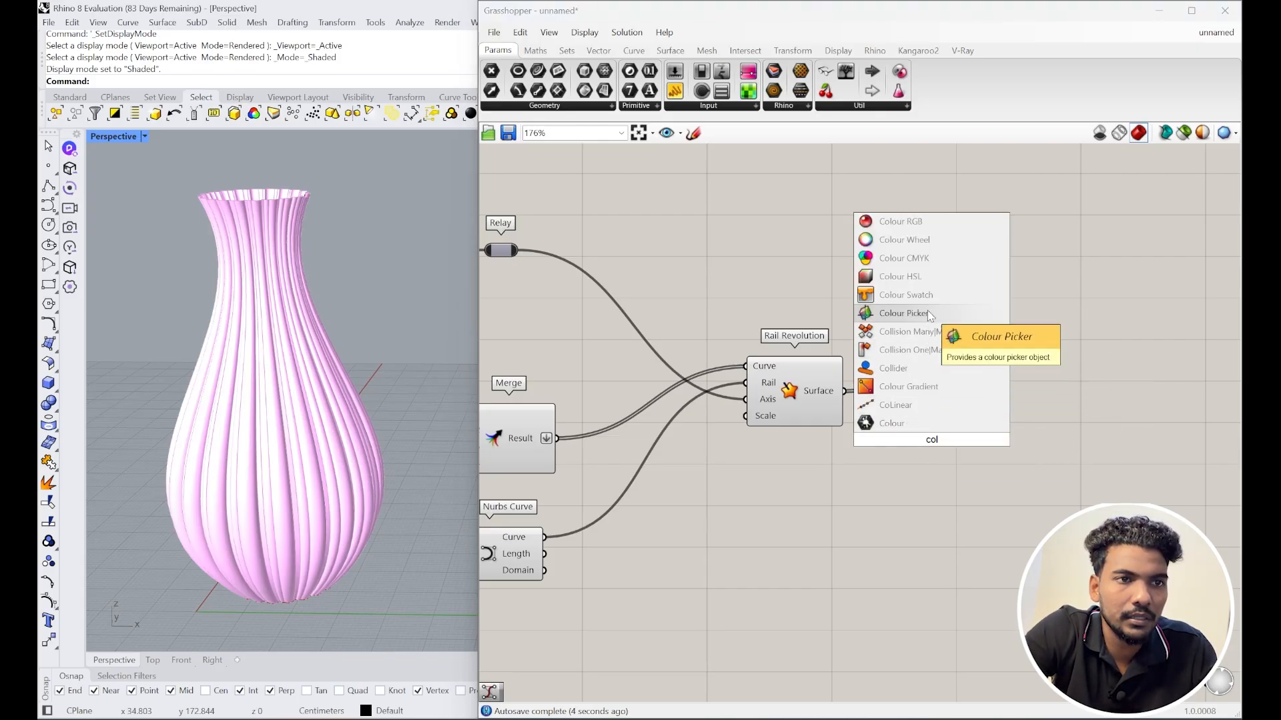
left_click(936, 292)
left_click_drag(974, 444, 880, 489)
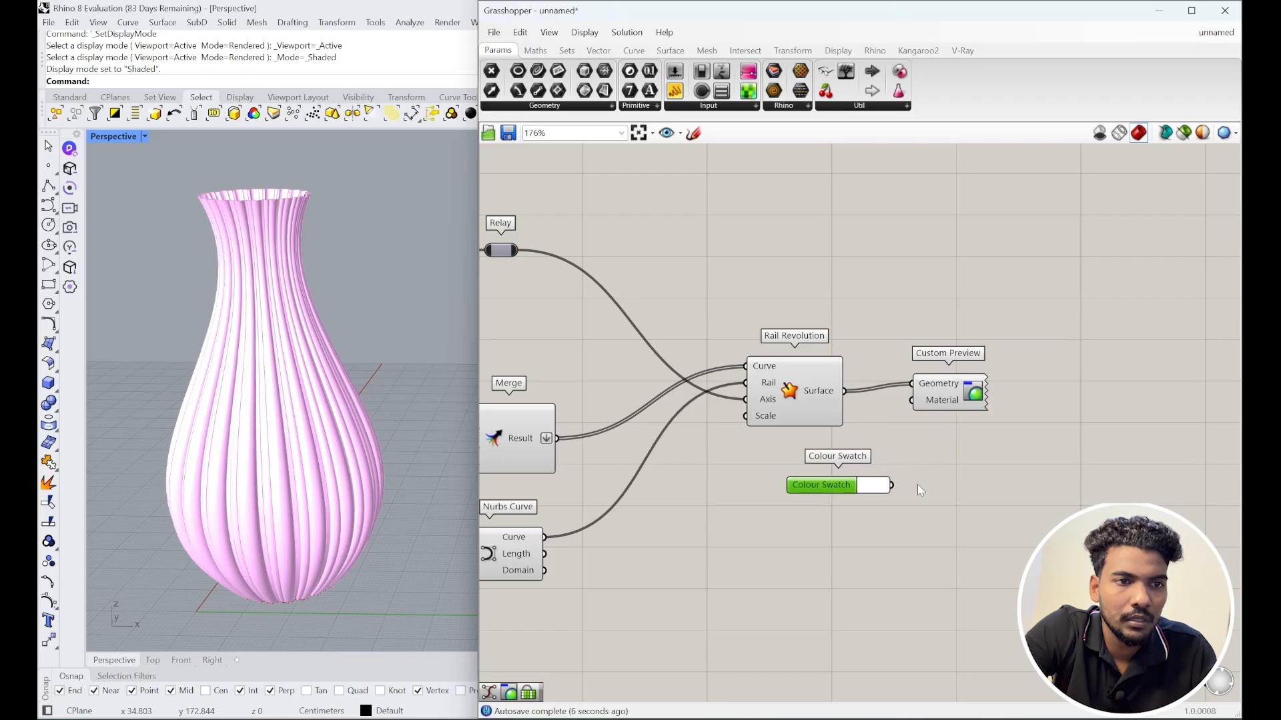
scroll(404, 476, "down", 5)
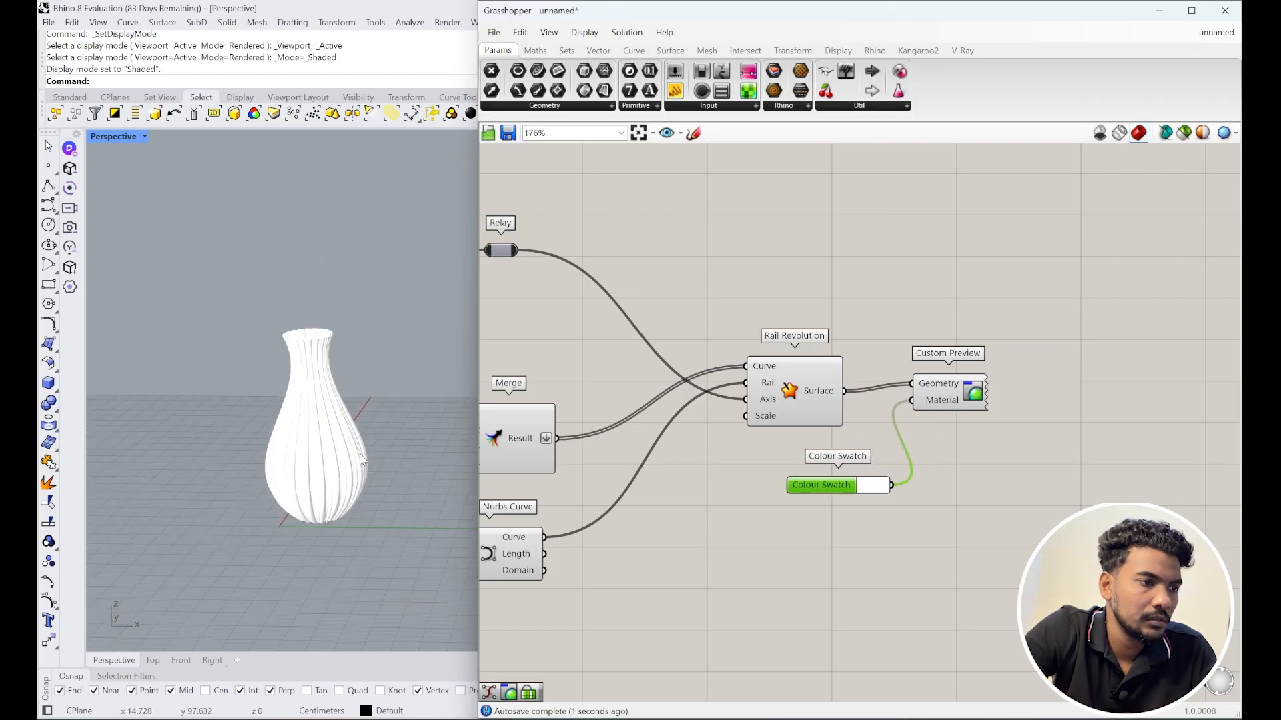
left_click(874, 485)
left_click(963, 544)
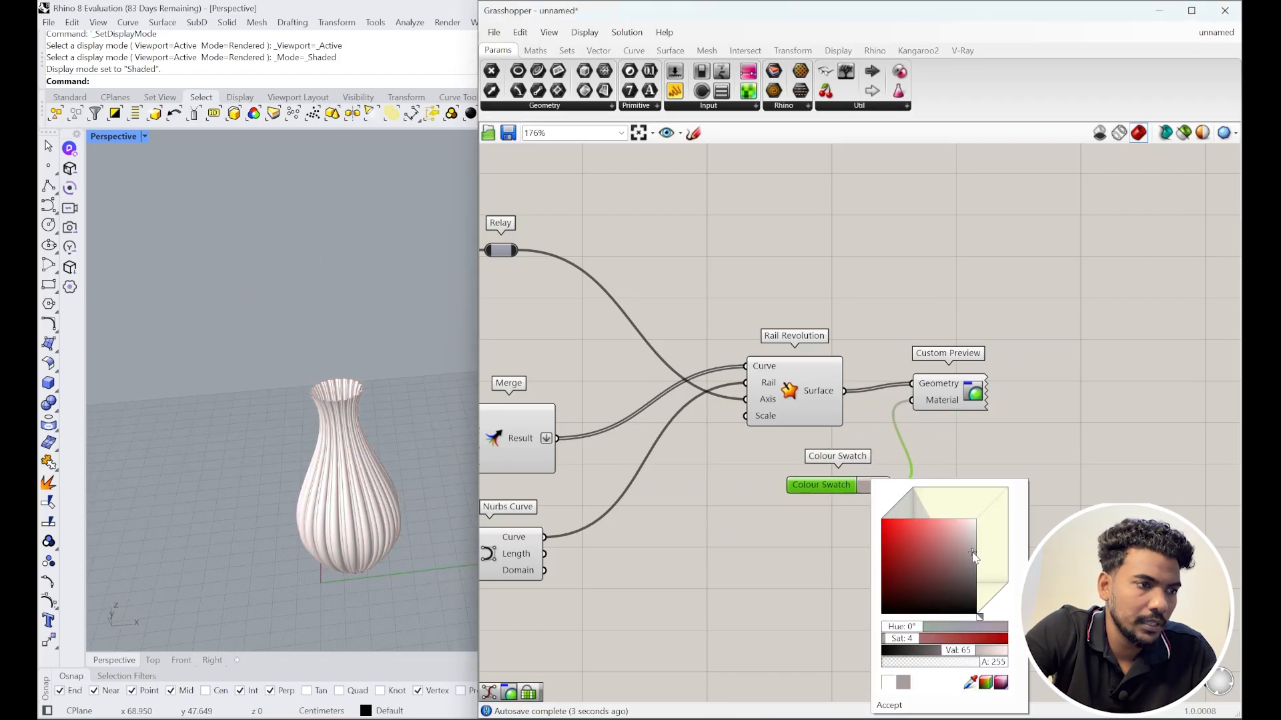
left_click_drag(963, 543, 974, 566)
scroll(411, 547, "up", 5)
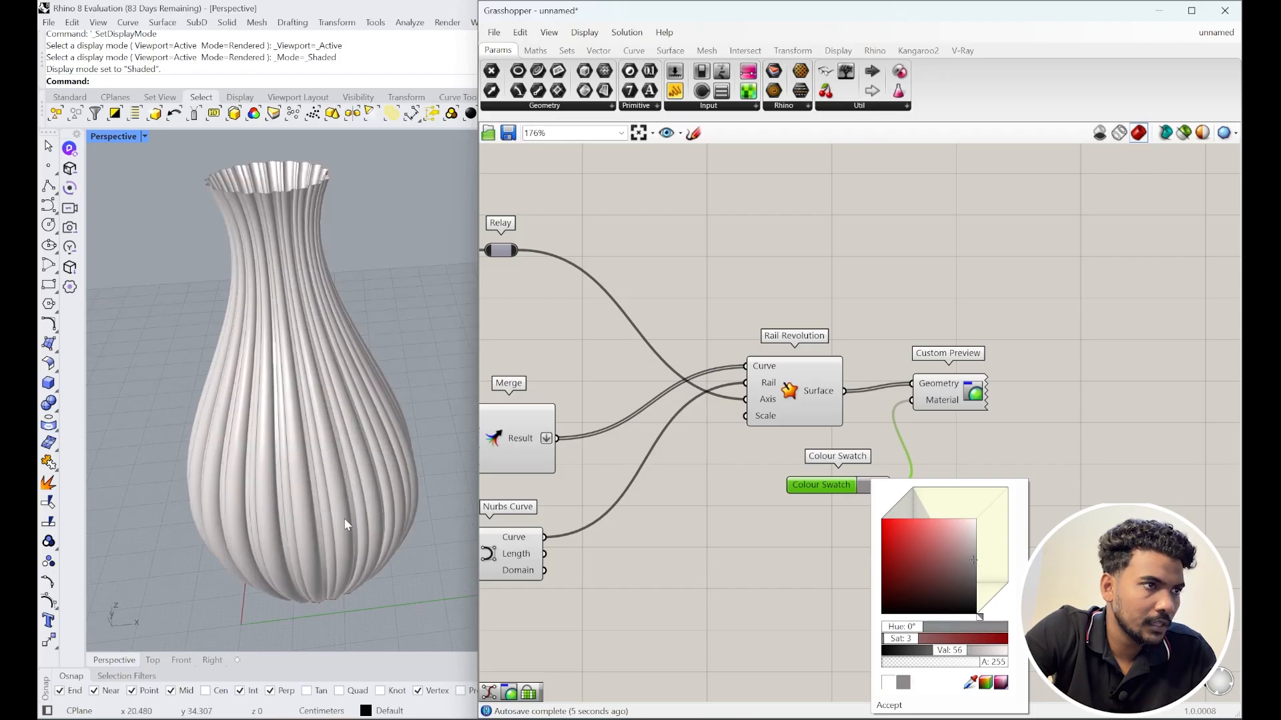
scroll(398, 483, "down", 2)
Step: Switch the Rhino viewport to Arctic display mode
left_click(428, 466)
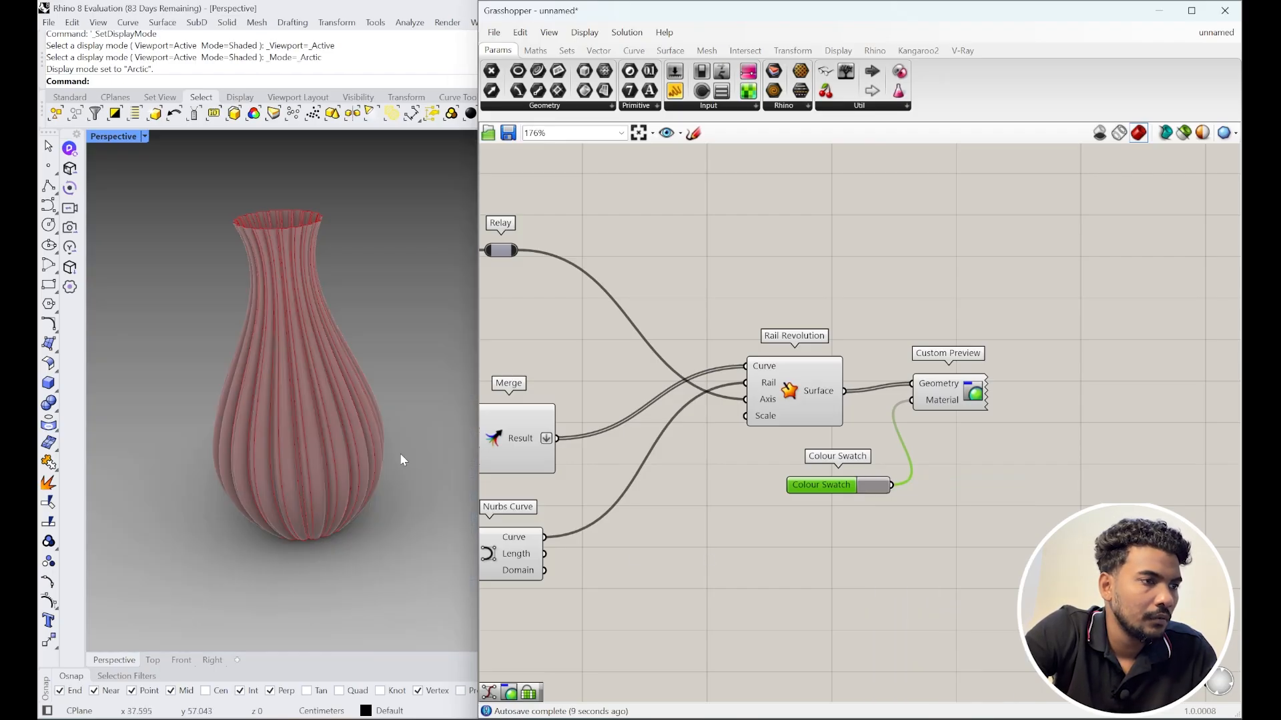
scroll(342, 423, "up", 3)
scroll(371, 460, "down", 4)
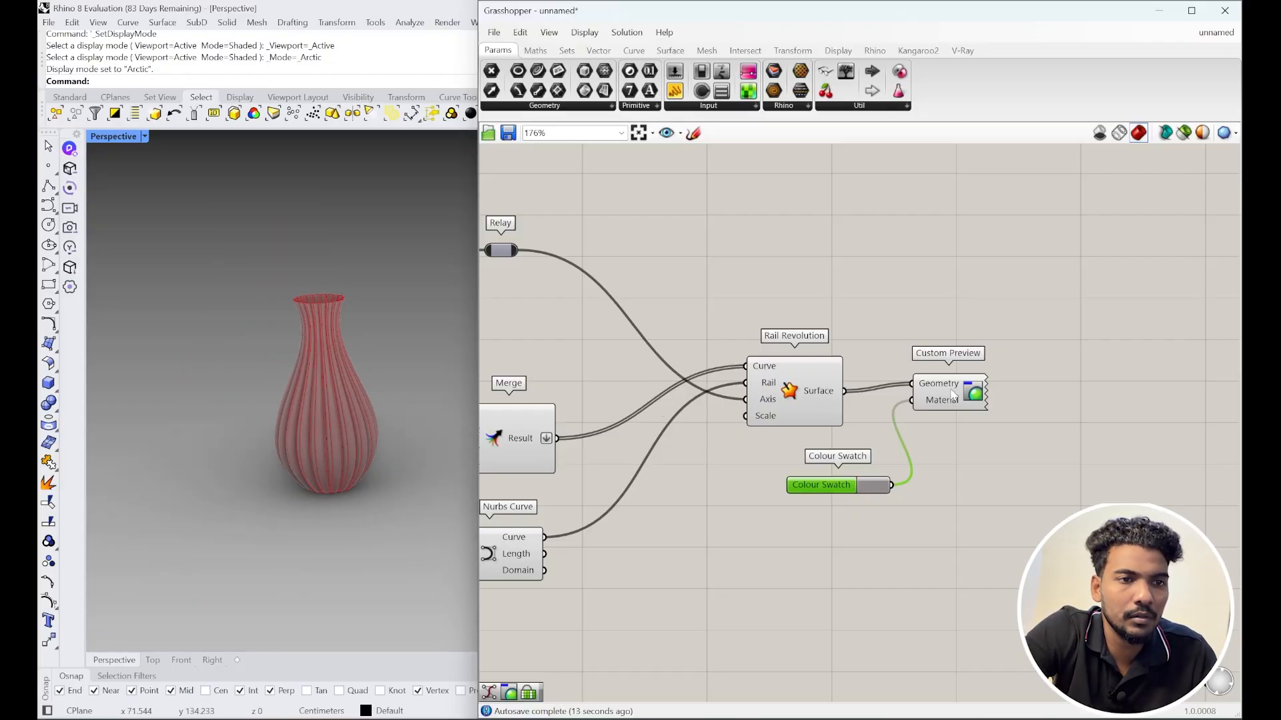
left_click_drag(821, 394, 798, 381)
scroll(908, 397, "up", 3)
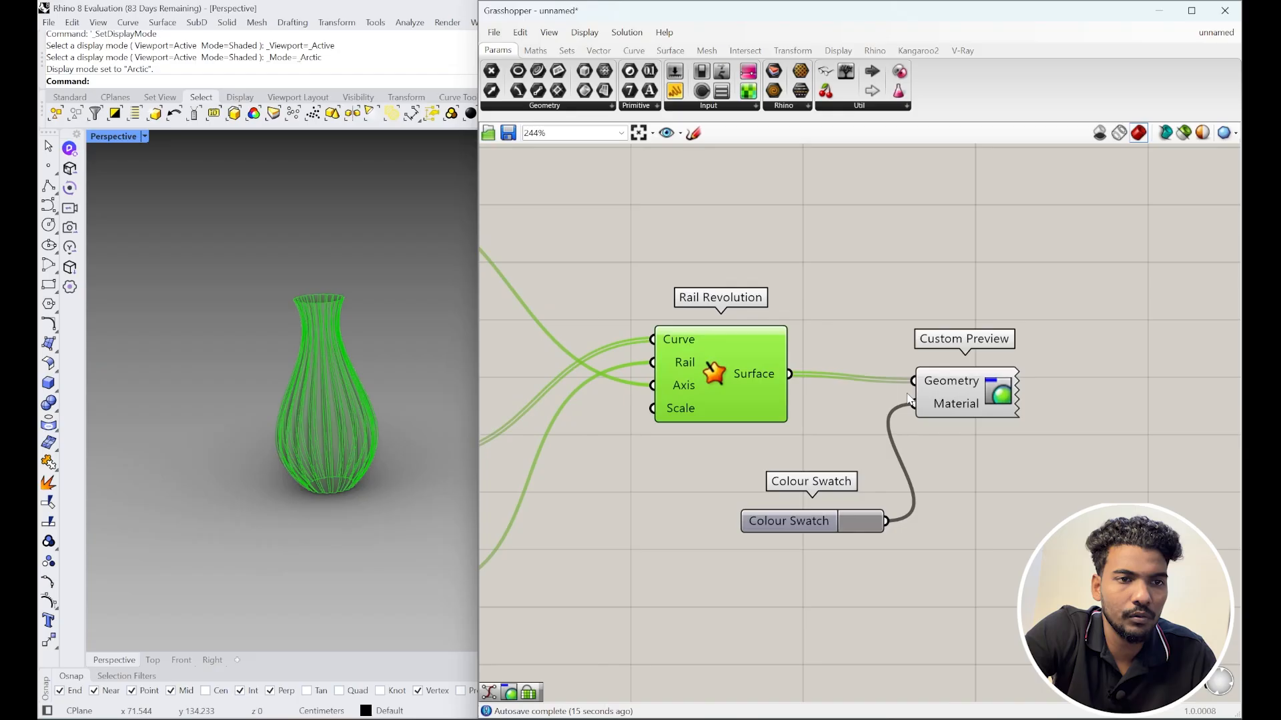
Step: Bake the Rail Revolution vase surface into Rhino
right_click(742, 376)
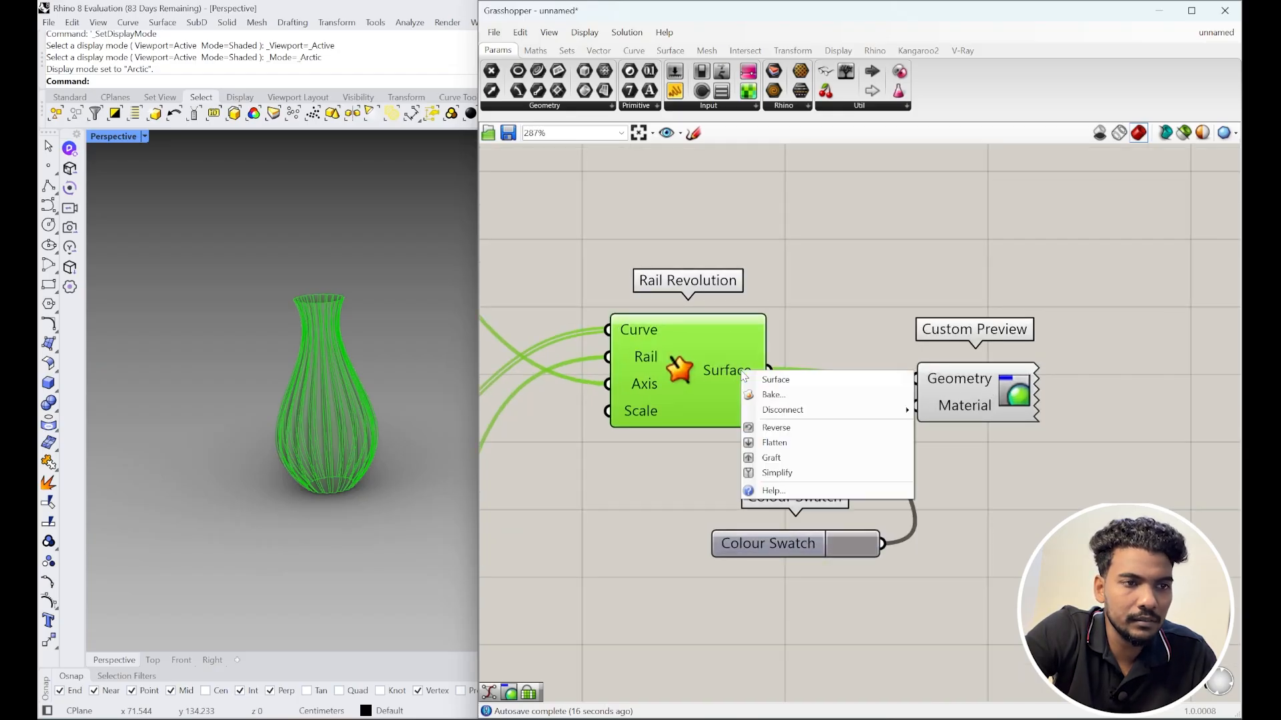
left_click(764, 395)
left_click(779, 561)
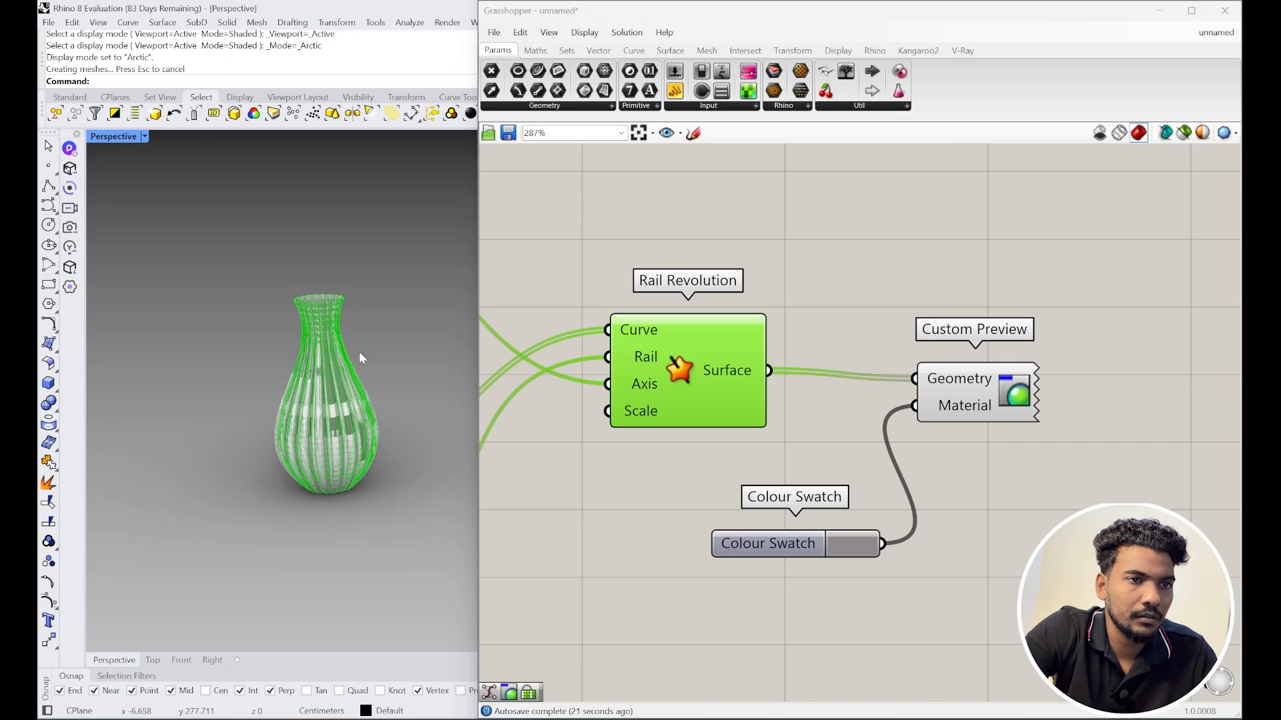
left_click(912, 305)
Step: Close Grasshopper and reopen it with the gh command
left_click(1225, 10)
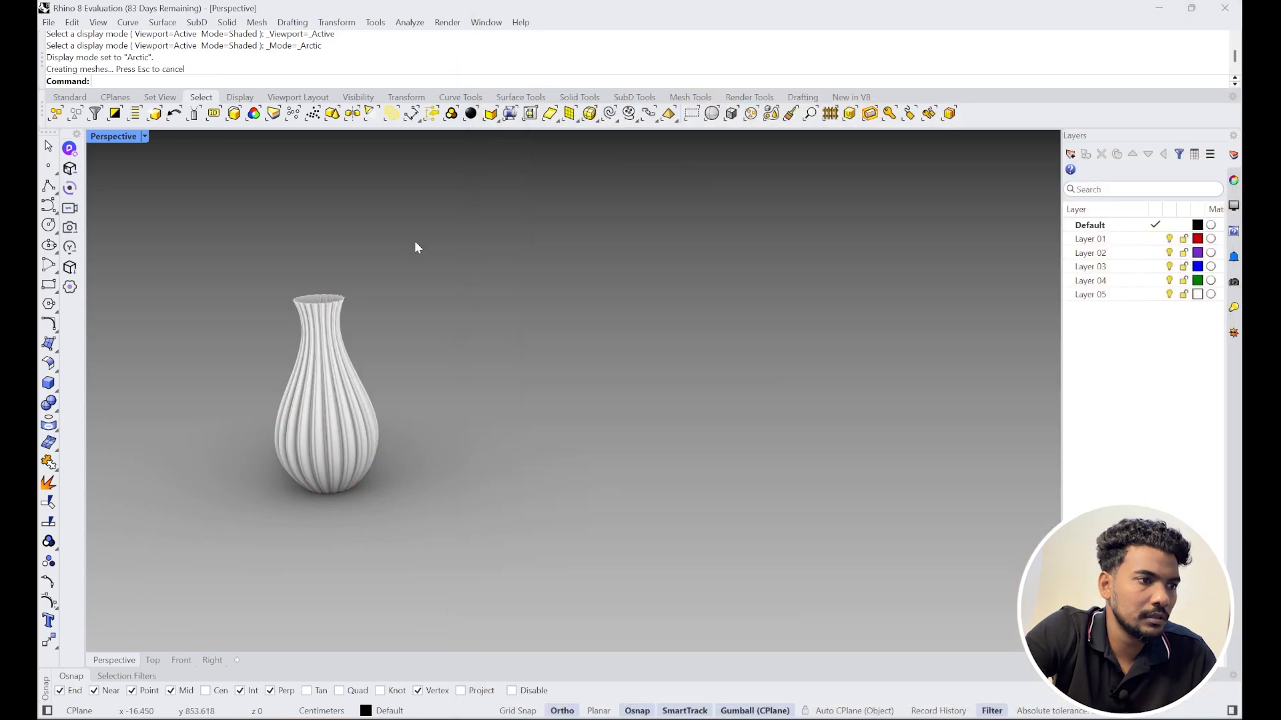
scroll(286, 400, "up", 3)
scroll(415, 427, "down", 2)
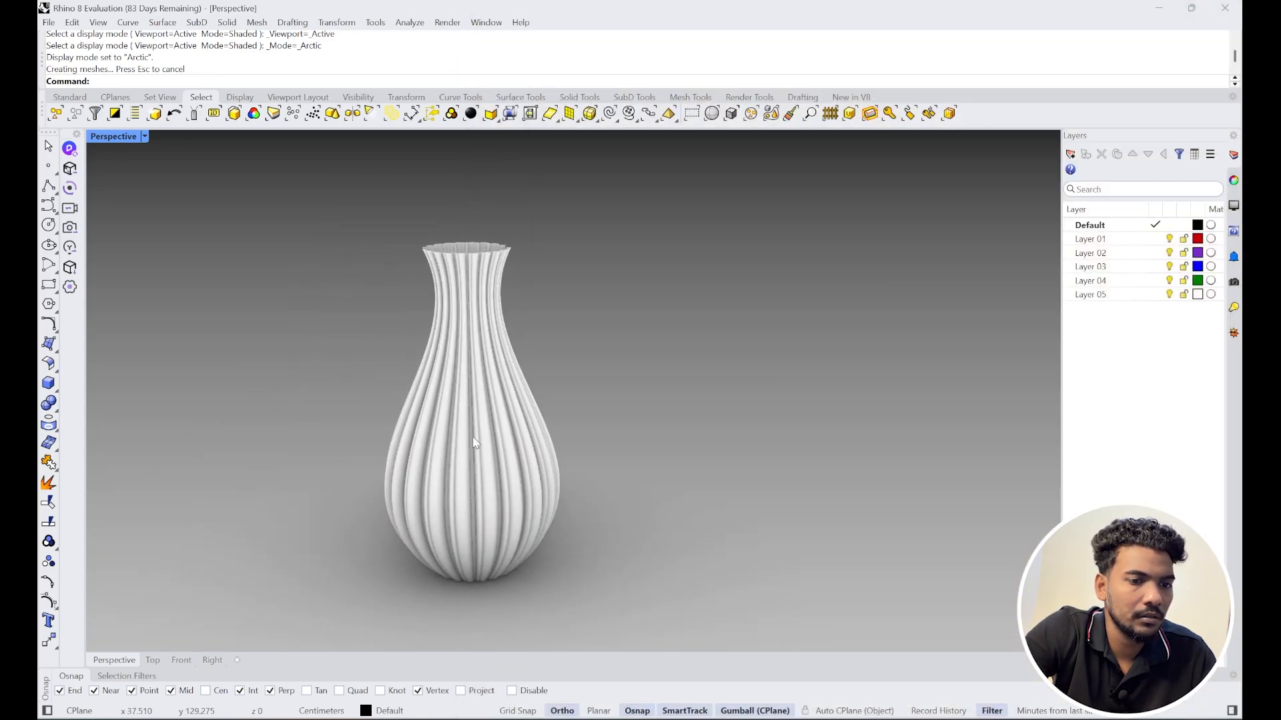
type("gh")
key("Return")
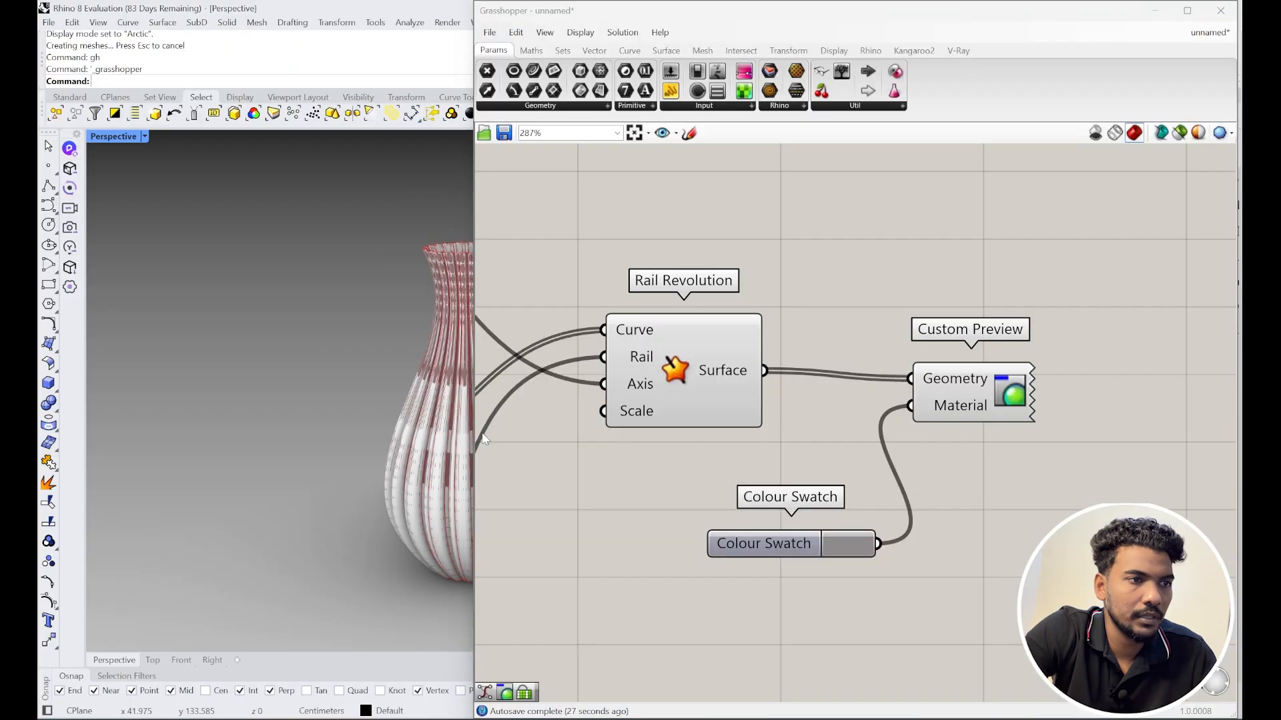
scroll(293, 417, "down", 3)
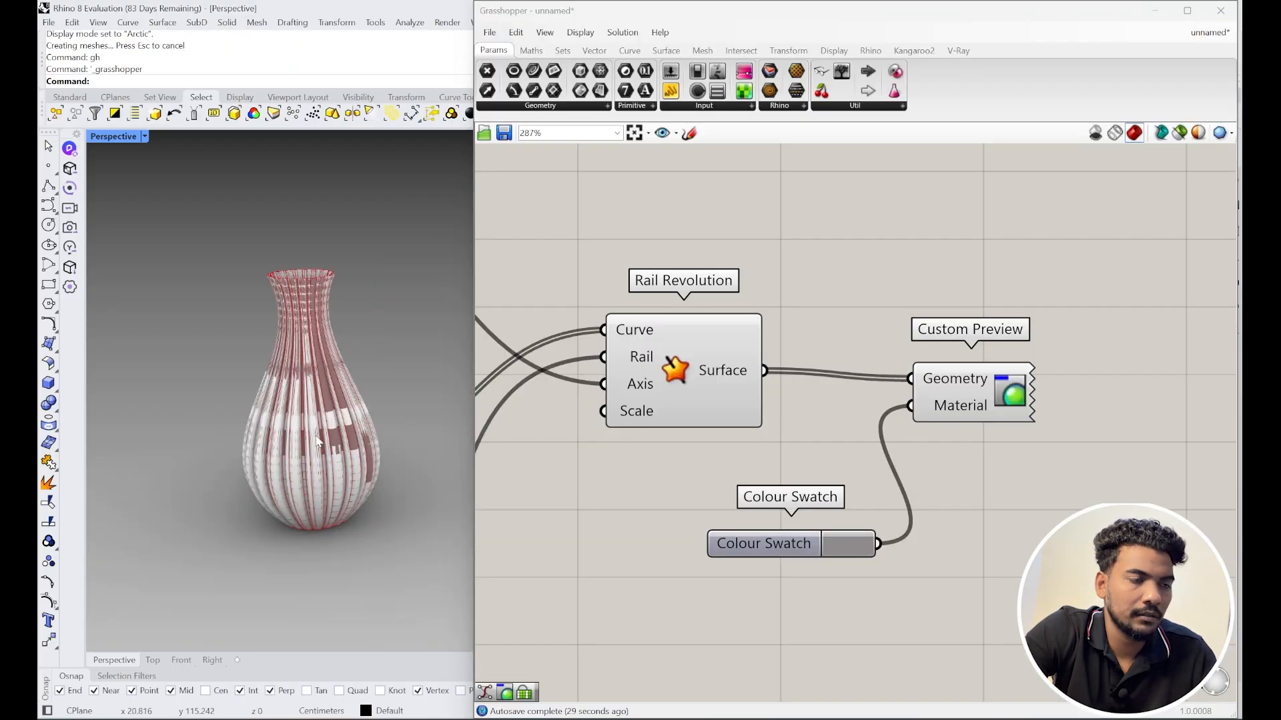
scroll(498, 445, "down", 3)
Step: Move the baked vase left, away from the previewed vase
left_click_drag(446, 571, 210, 297)
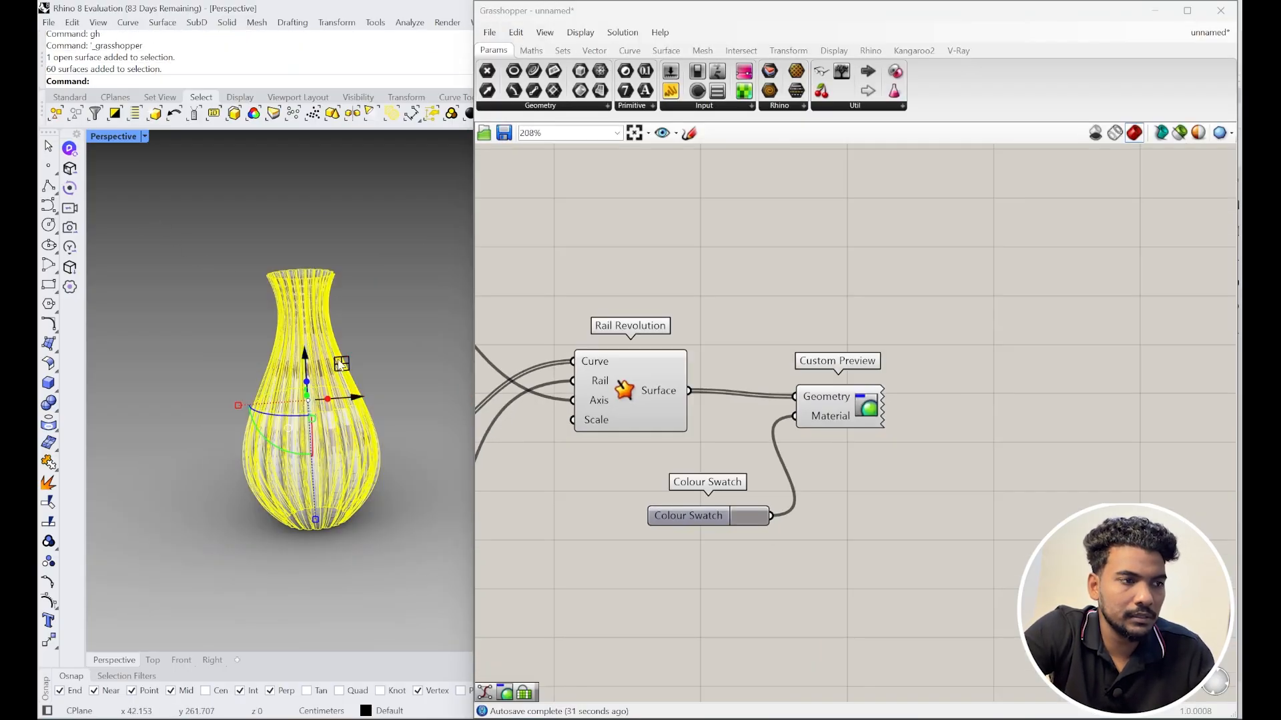
scroll(422, 363, "down", 6)
left_click_drag(412, 375, 275, 364)
scroll(275, 364, "up", 7)
left_click(325, 384)
scroll(327, 388, "down", 7)
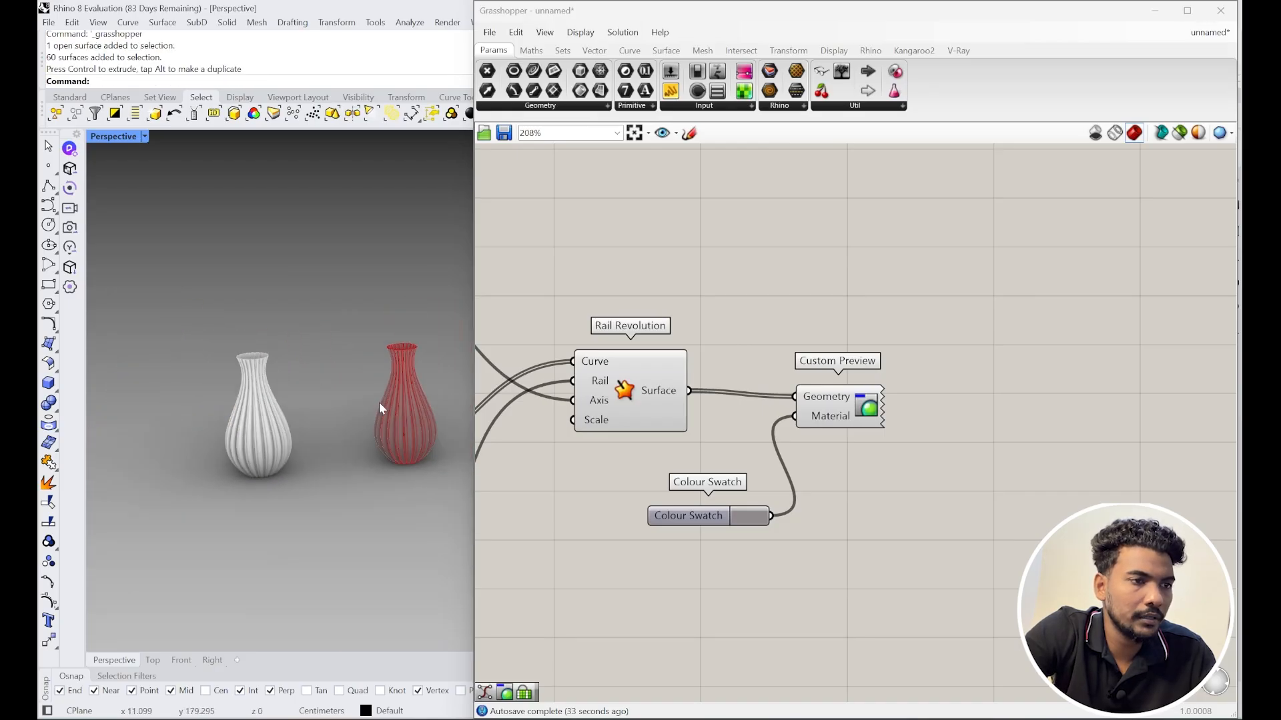
scroll(400, 434, "up", 6)
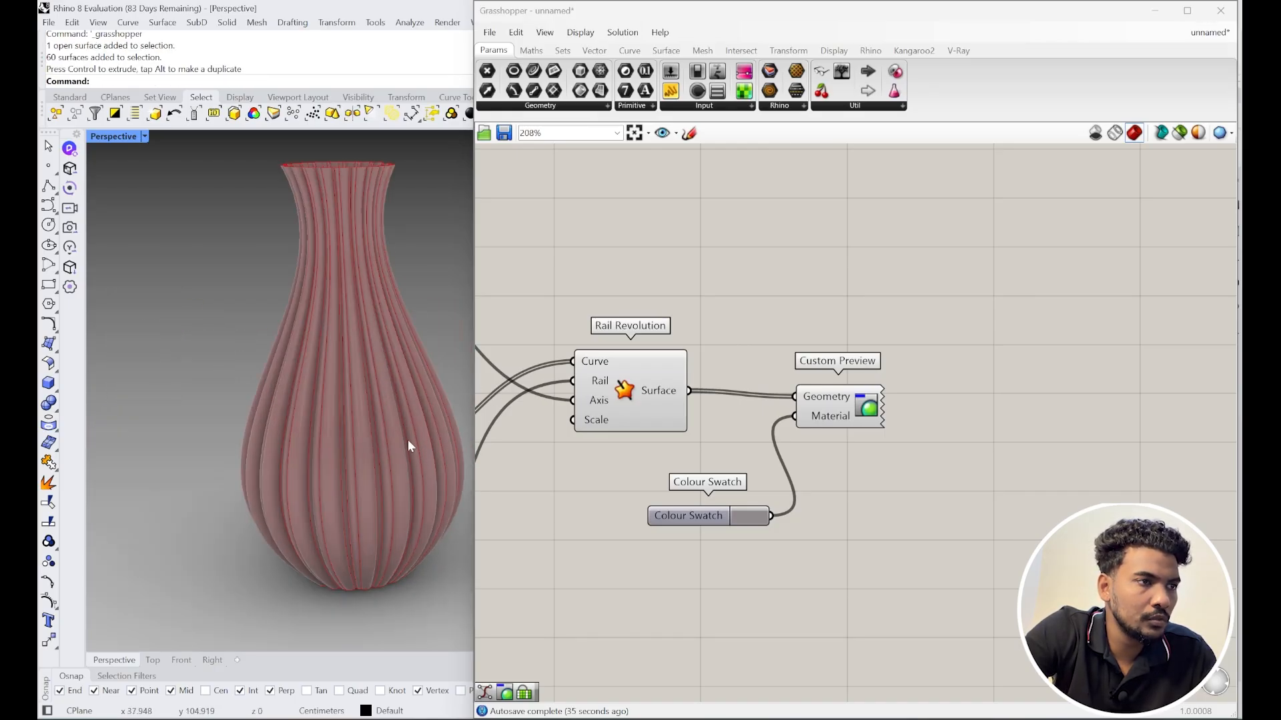
Step: Raise the upper profile point's X-offset slider to 31 and adjust the lower offset
scroll(864, 424, "down", 10)
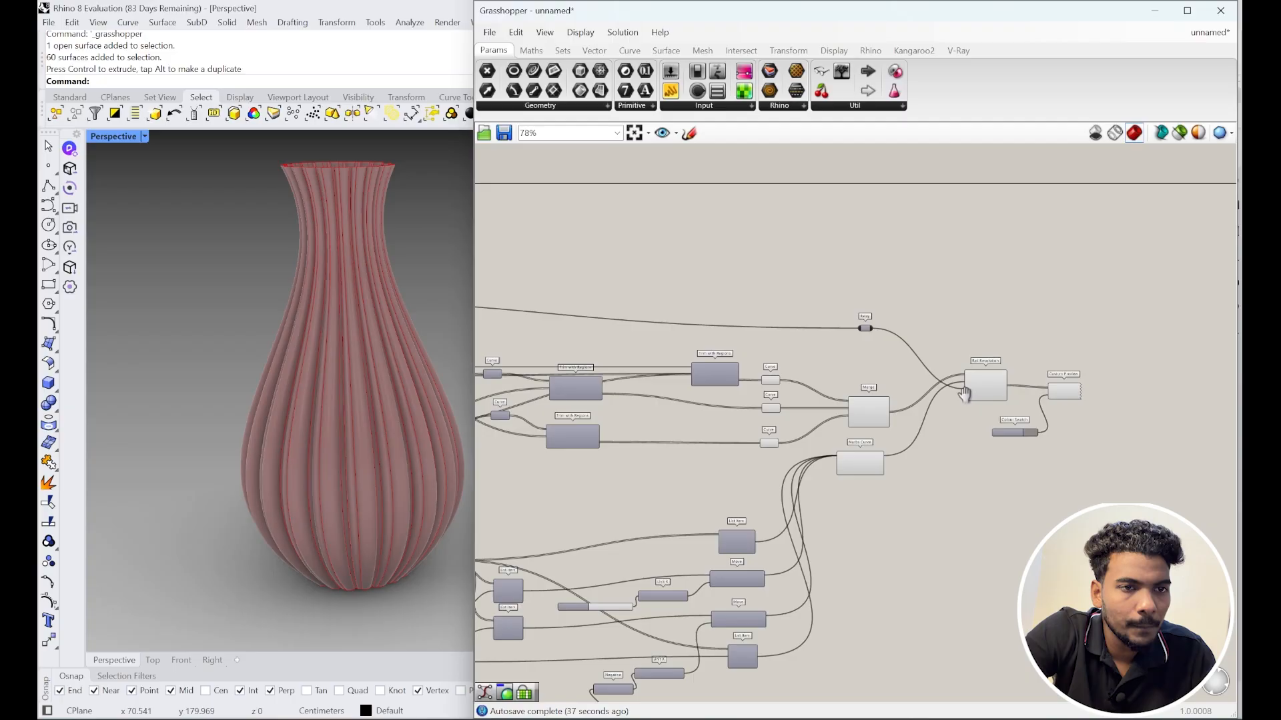
scroll(842, 435, "up", 6)
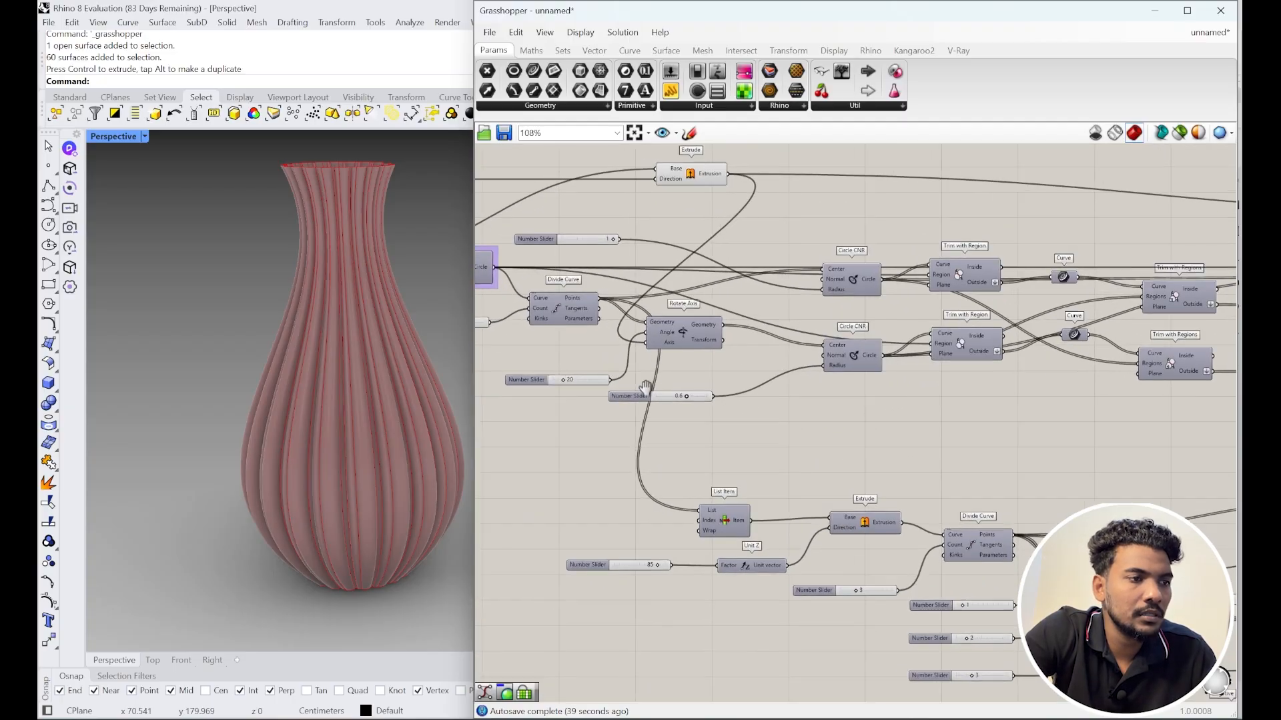
right_click_drag(576, 367, 816, 430)
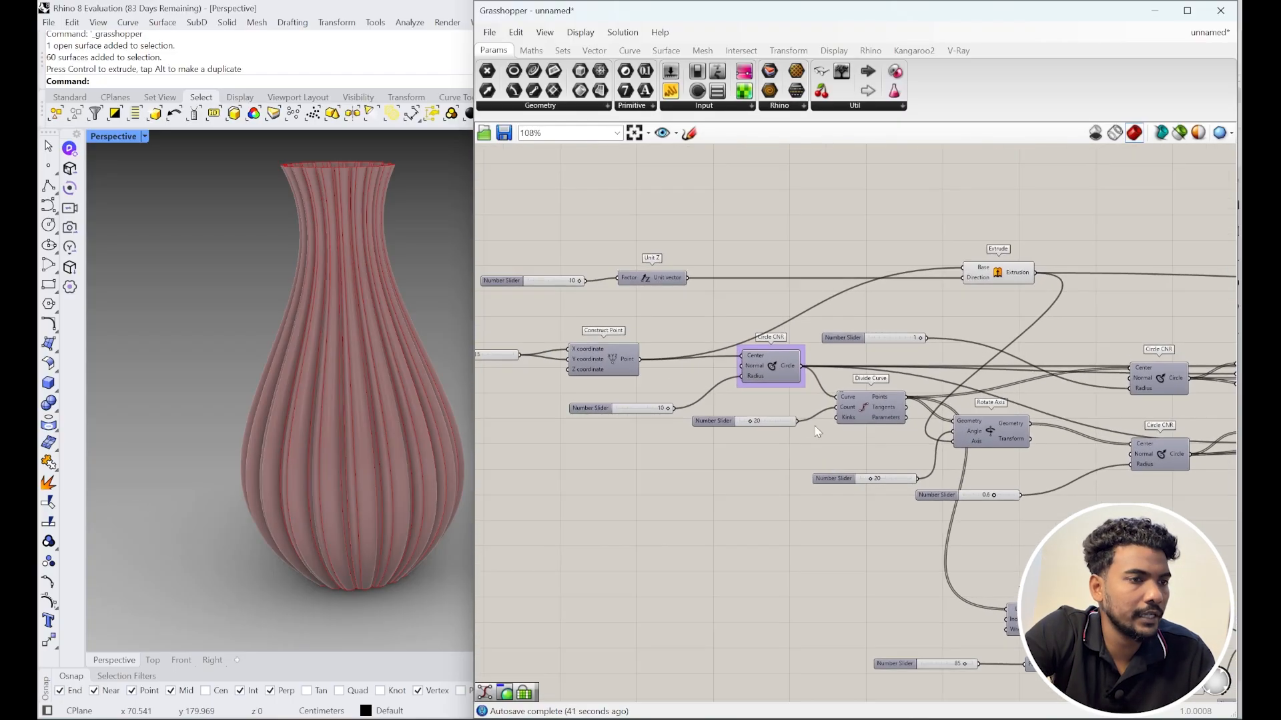
scroll(620, 409, "down", 5)
scroll(1022, 395, "up", 4)
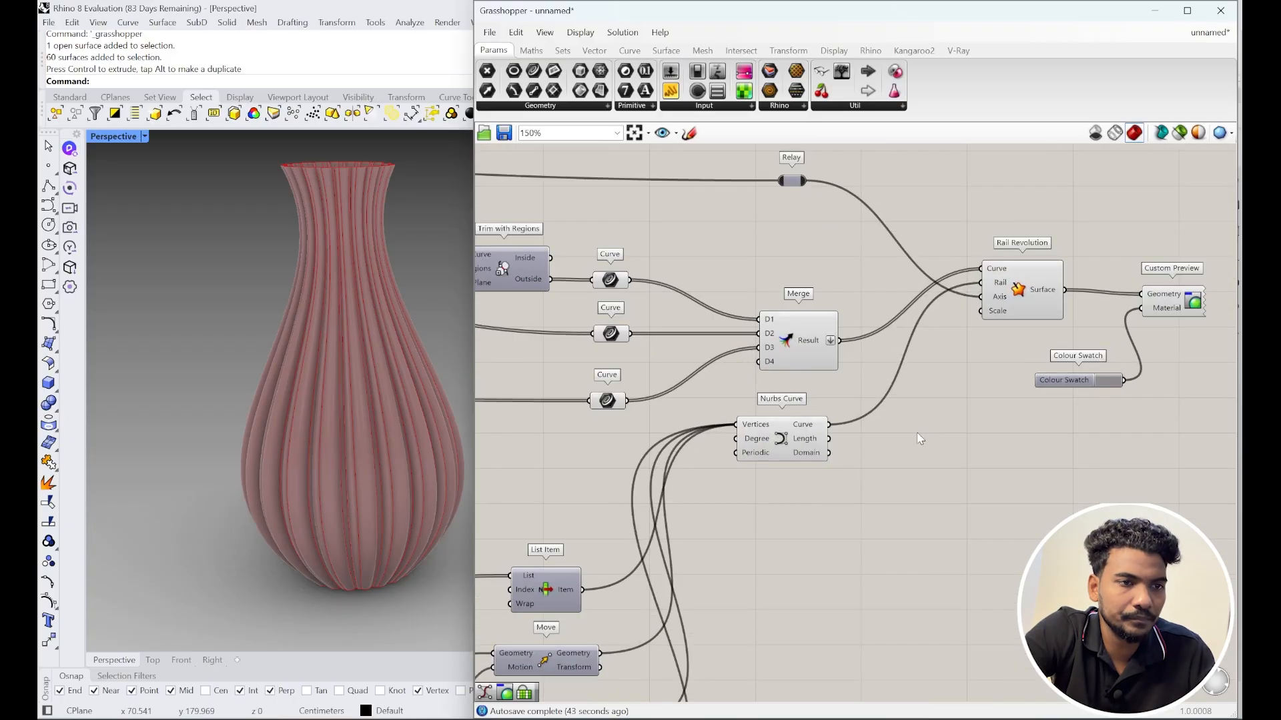
scroll(861, 554, "up", 5)
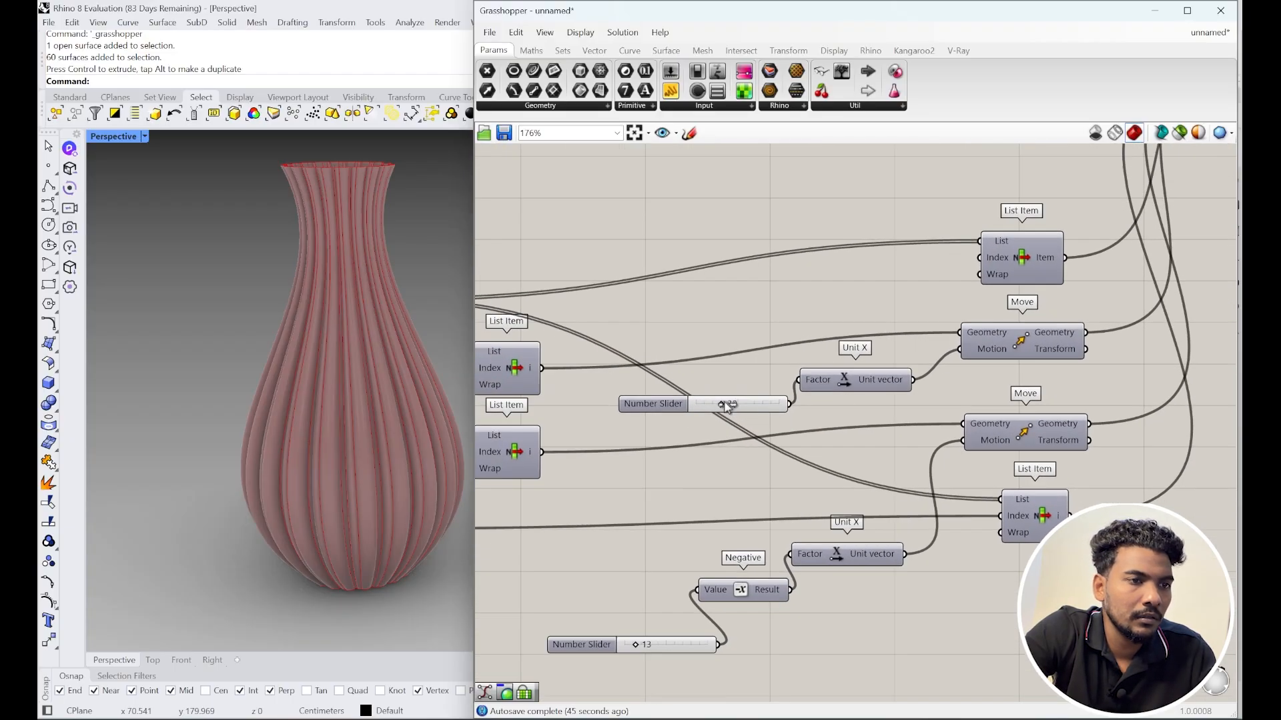
mouse_move(725, 406)
left_mouse_down()
mouse_move(764, 411)
mouse_move(700, 407)
mouse_move(736, 407)
mouse_move(722, 408)
left_mouse_up()
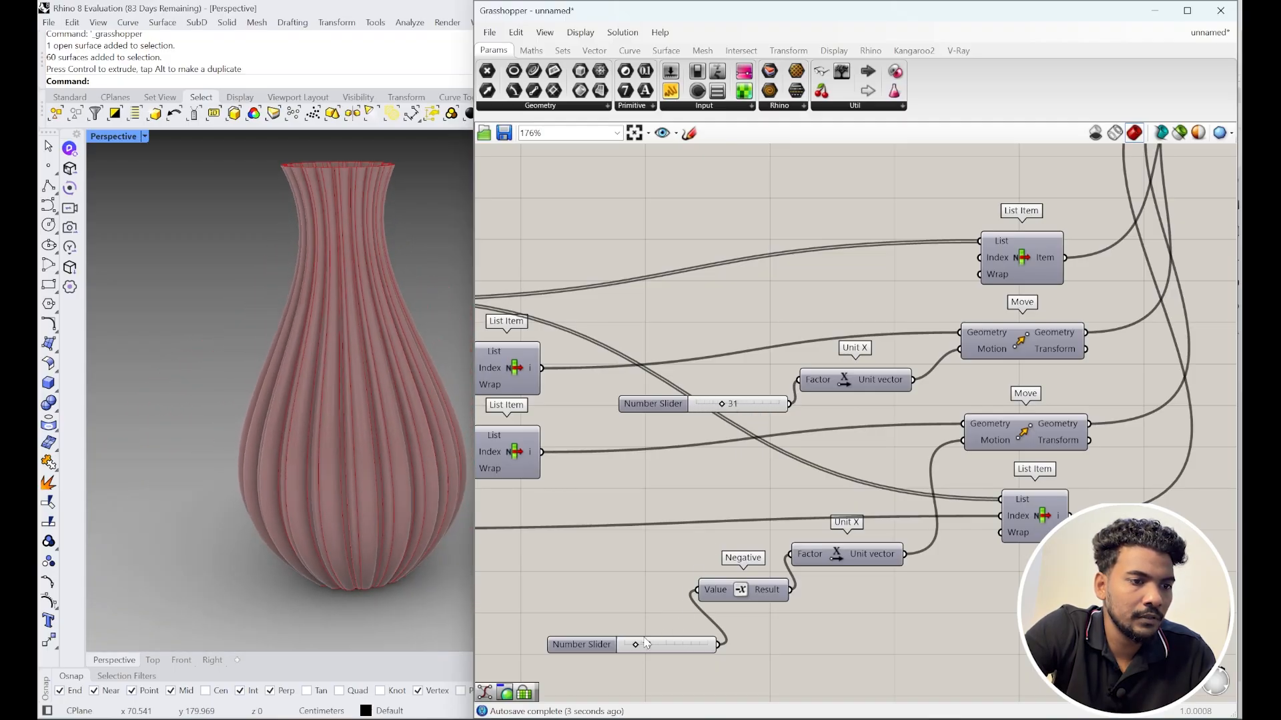
mouse_move(639, 647)
left_mouse_down()
mouse_move(662, 646)
mouse_move(632, 642)
left_mouse_up()
Step: Fine-tune the lower profile offset slider
scroll(965, 234, "down", 6)
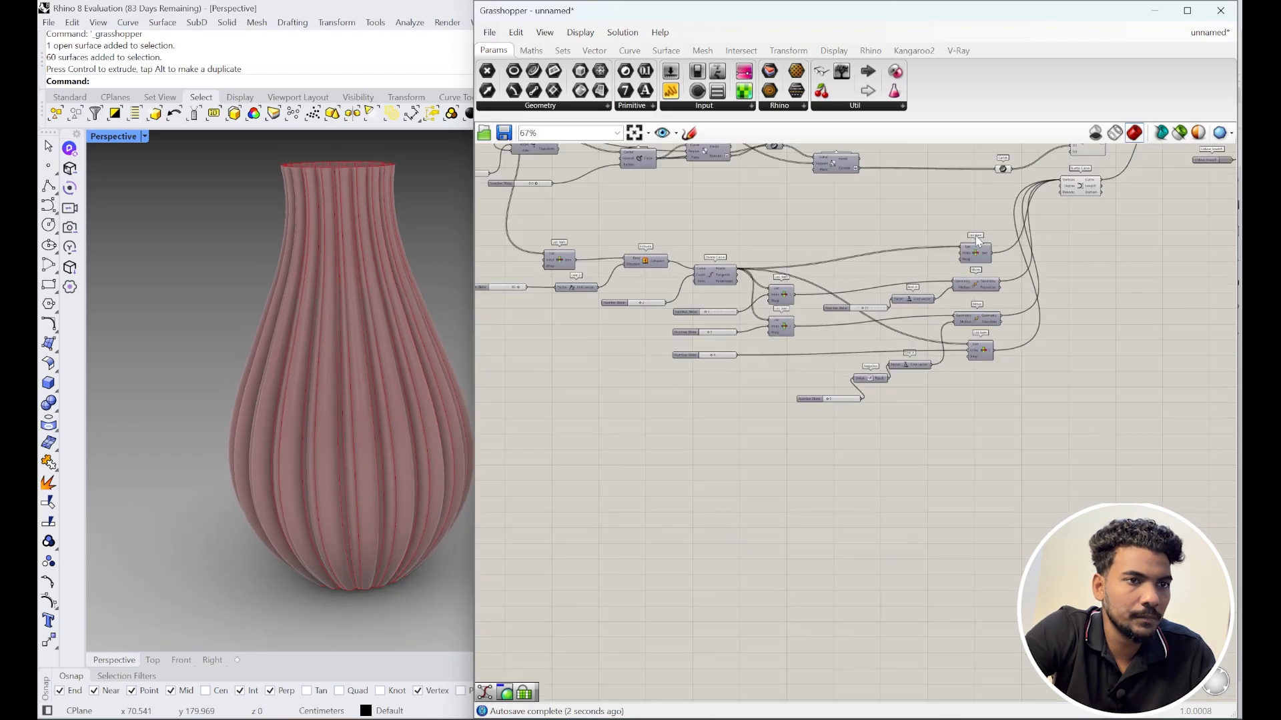
right_click_drag(964, 236, 1002, 352)
scroll(755, 427, "up", 3)
scroll(794, 400, "up", 4)
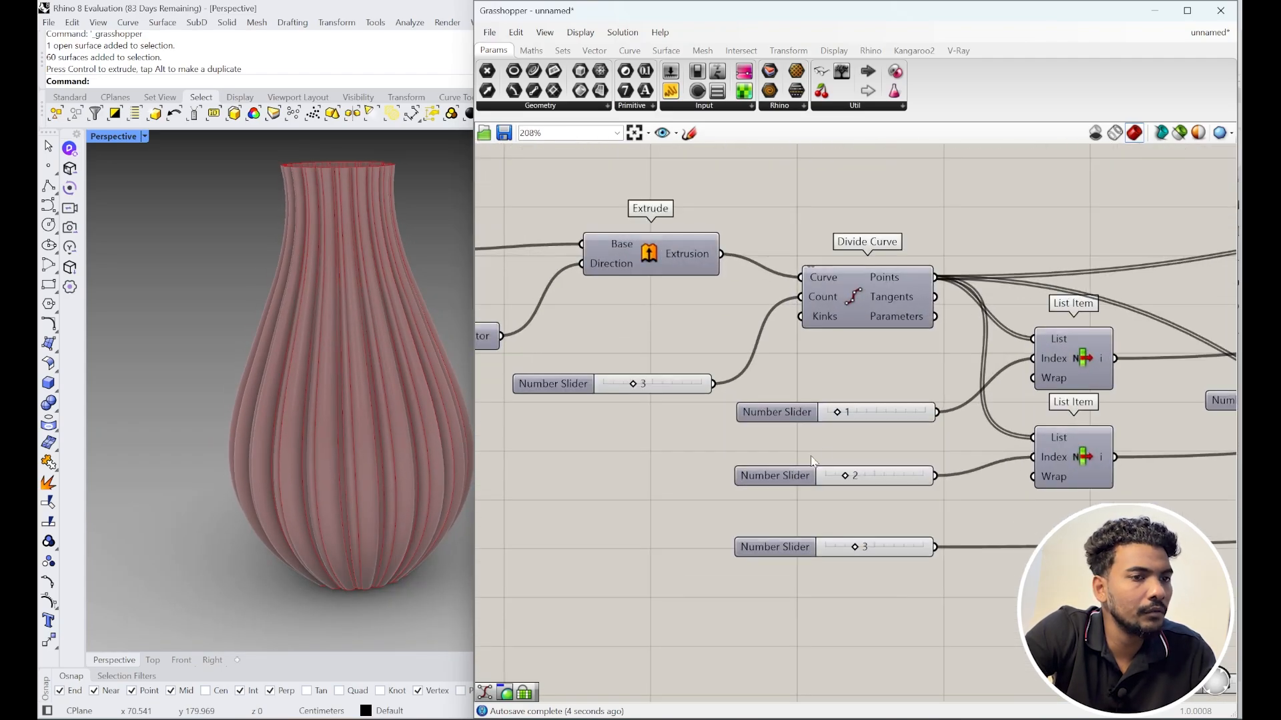
right_click_drag(865, 438, 765, 408)
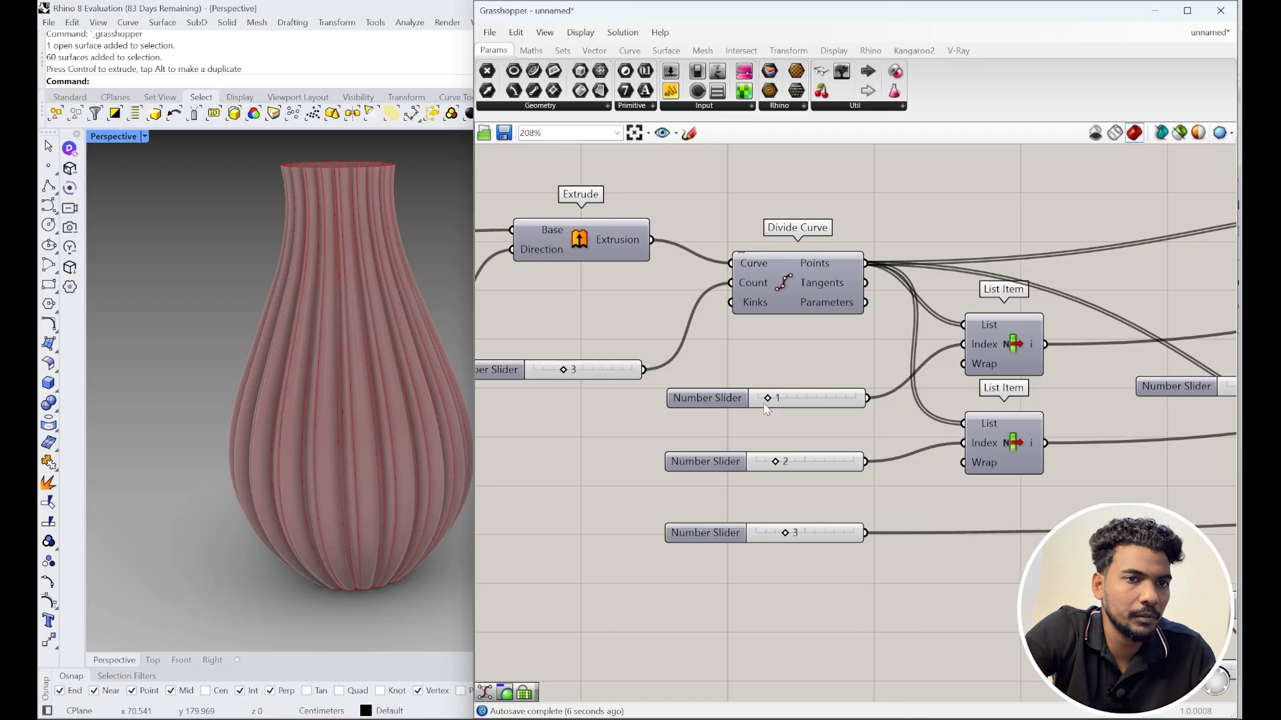
Step: Set one List Item index to 1 and the Divide Curve count to 6
left_click_drag(772, 399, 791, 416)
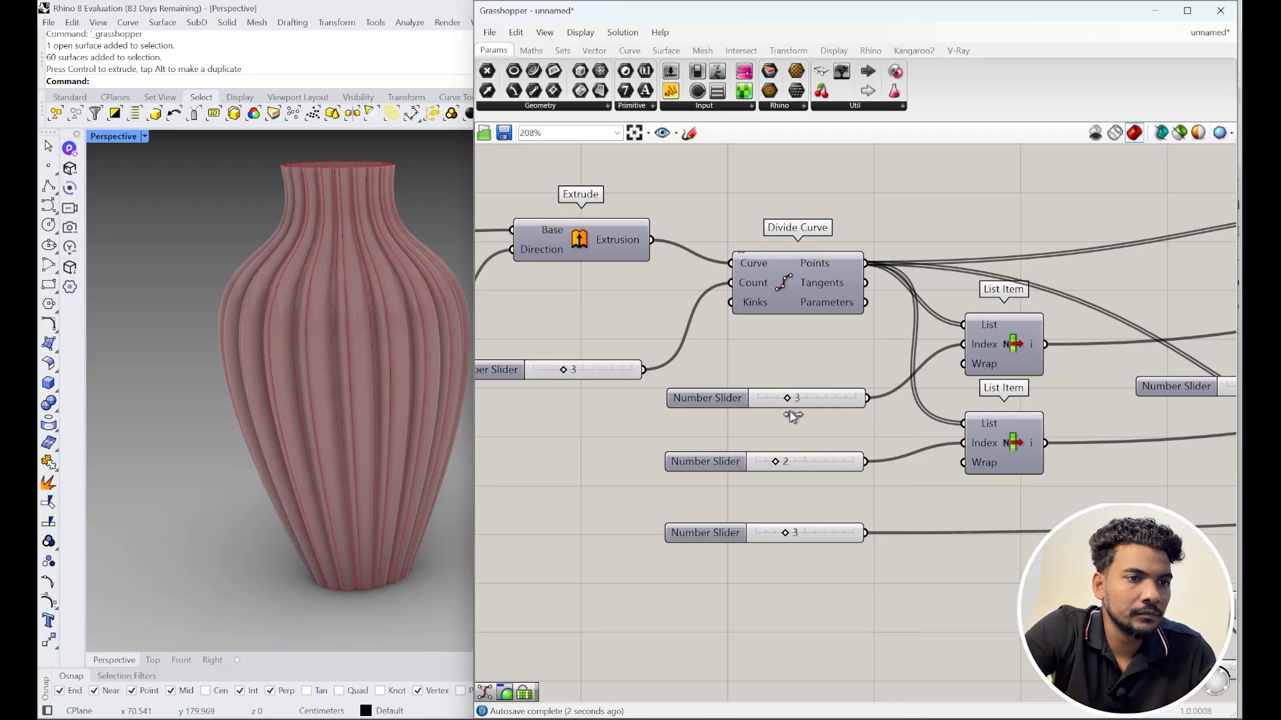
mouse_move(774, 464)
left_mouse_down()
mouse_move(788, 463)
mouse_move(769, 462)
left_mouse_up()
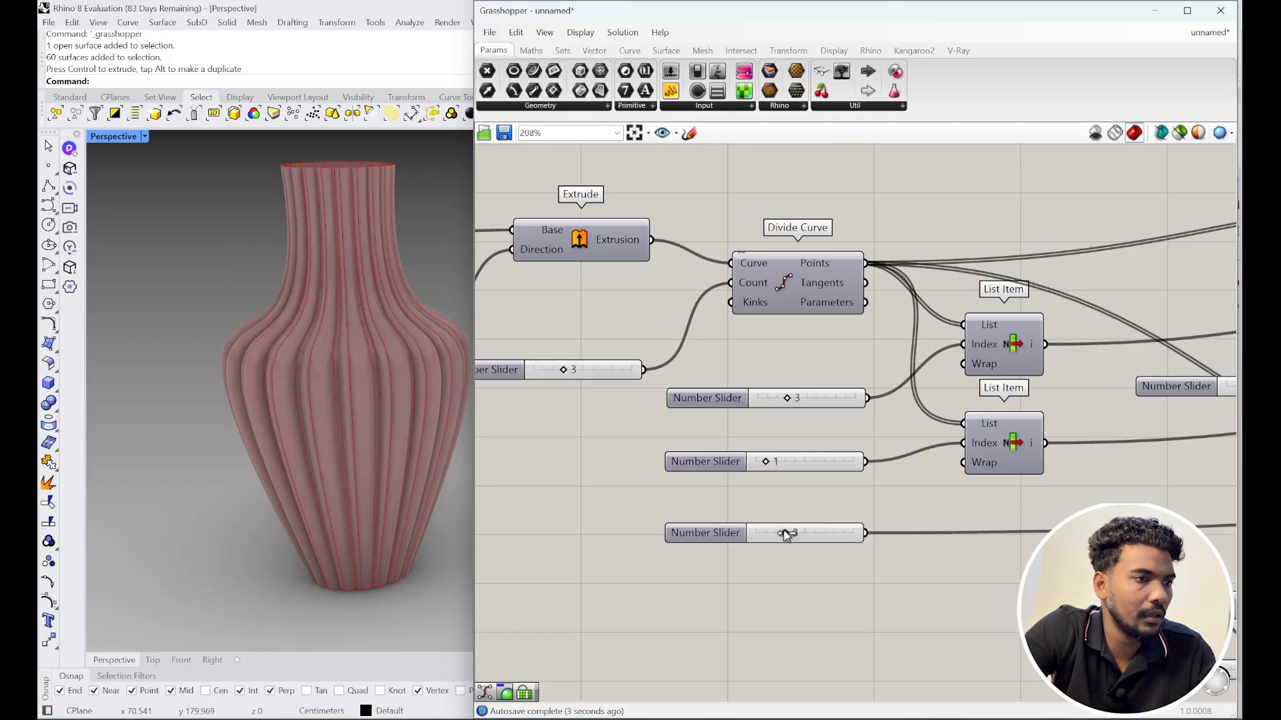
mouse_move(788, 536)
left_mouse_down()
mouse_move(804, 532)
mouse_move(786, 531)
left_mouse_up()
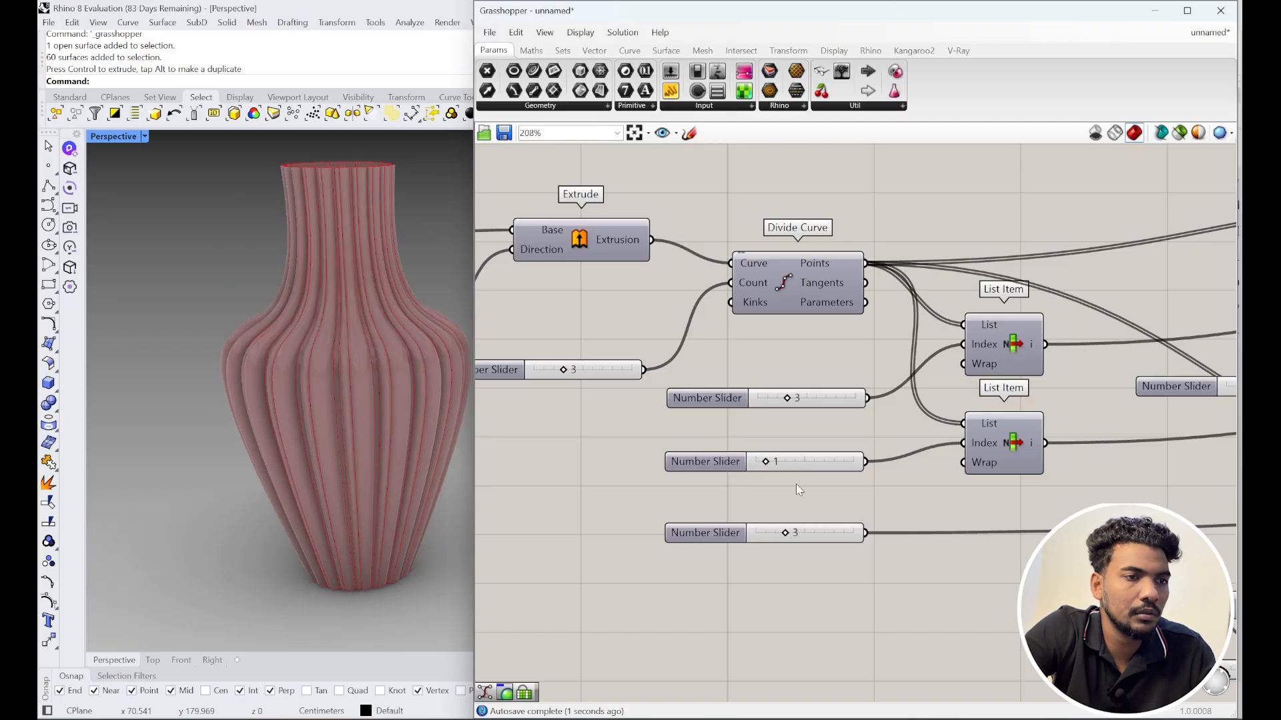
scroll(954, 440, "down", 3)
scroll(777, 394, "up", 4)
mouse_move(663, 399)
left_mouse_down()
mouse_move(680, 400)
mouse_move(652, 400)
mouse_move(687, 401)
mouse_move(664, 397)
left_mouse_up()
Step: Lower the base circle radius slider to 6 and the flute count slider to 6
scroll(999, 364, "down", 5)
scroll(998, 365, "down", 1)
right_click_drag(999, 364, 1221, 577)
scroll(738, 365, "up", 5)
right_click_drag(738, 364, 930, 472)
scroll(930, 473, "up", 2)
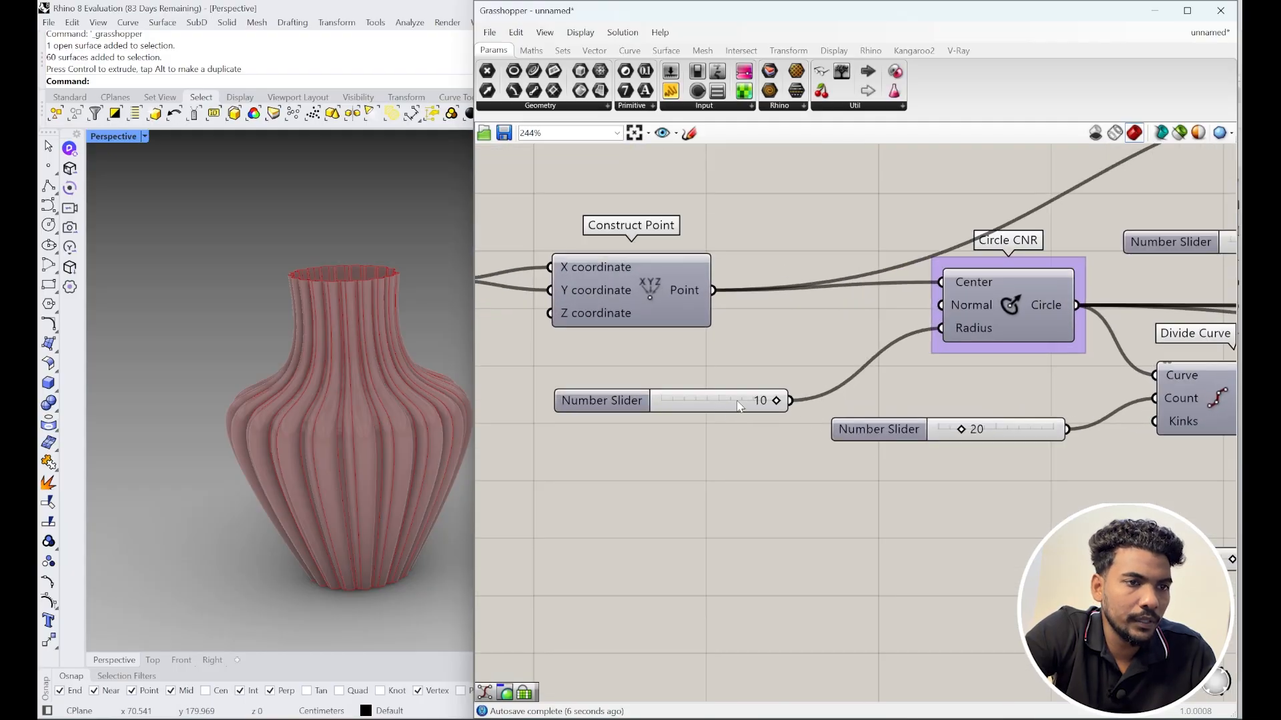
left_click_drag(777, 402, 732, 409)
mouse_move(965, 430)
left_mouse_down()
mouse_move(980, 431)
mouse_move(949, 437)
left_mouse_up()
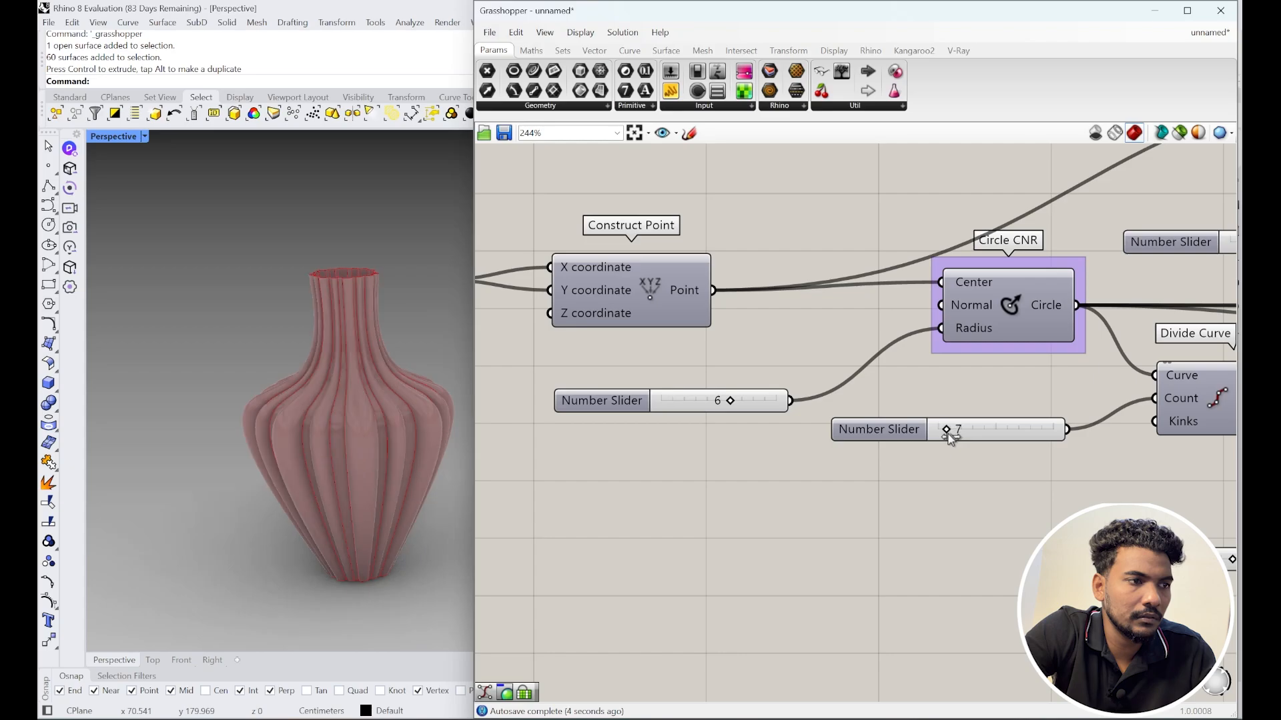
scroll(757, 435, "down", 3)
scroll(840, 378, "up", 3)
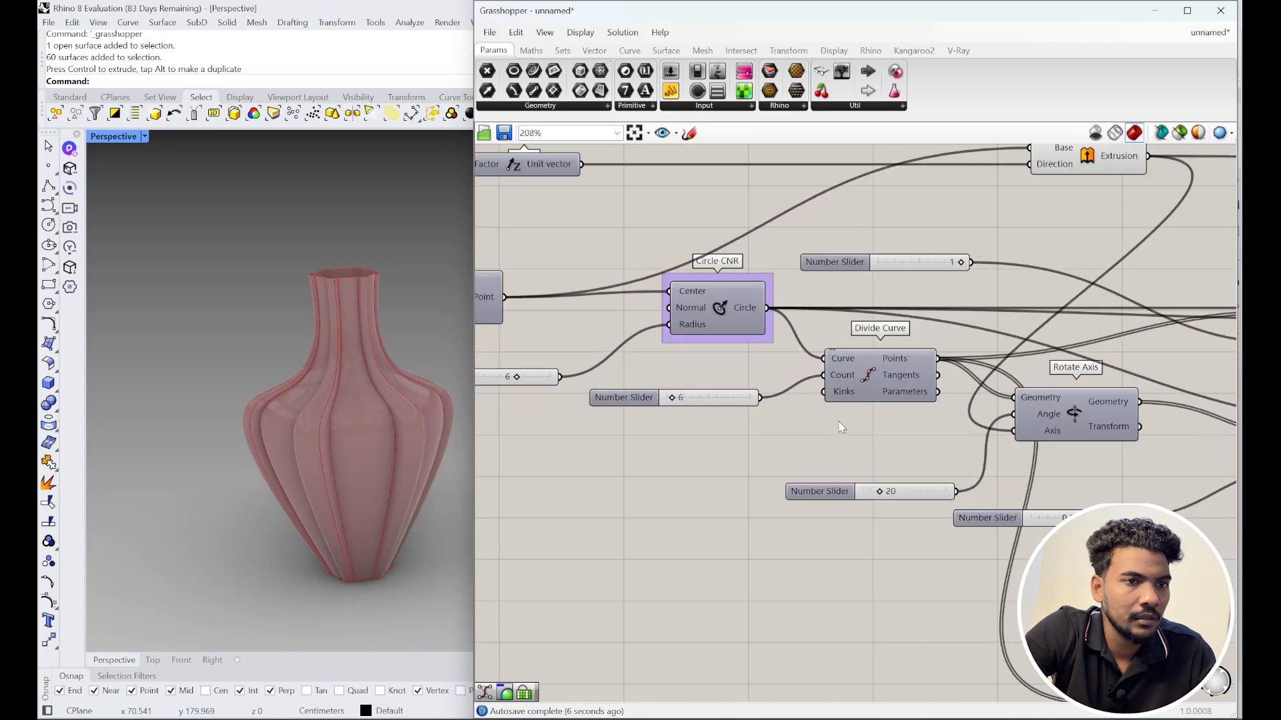
scroll(845, 346, "down", 4)
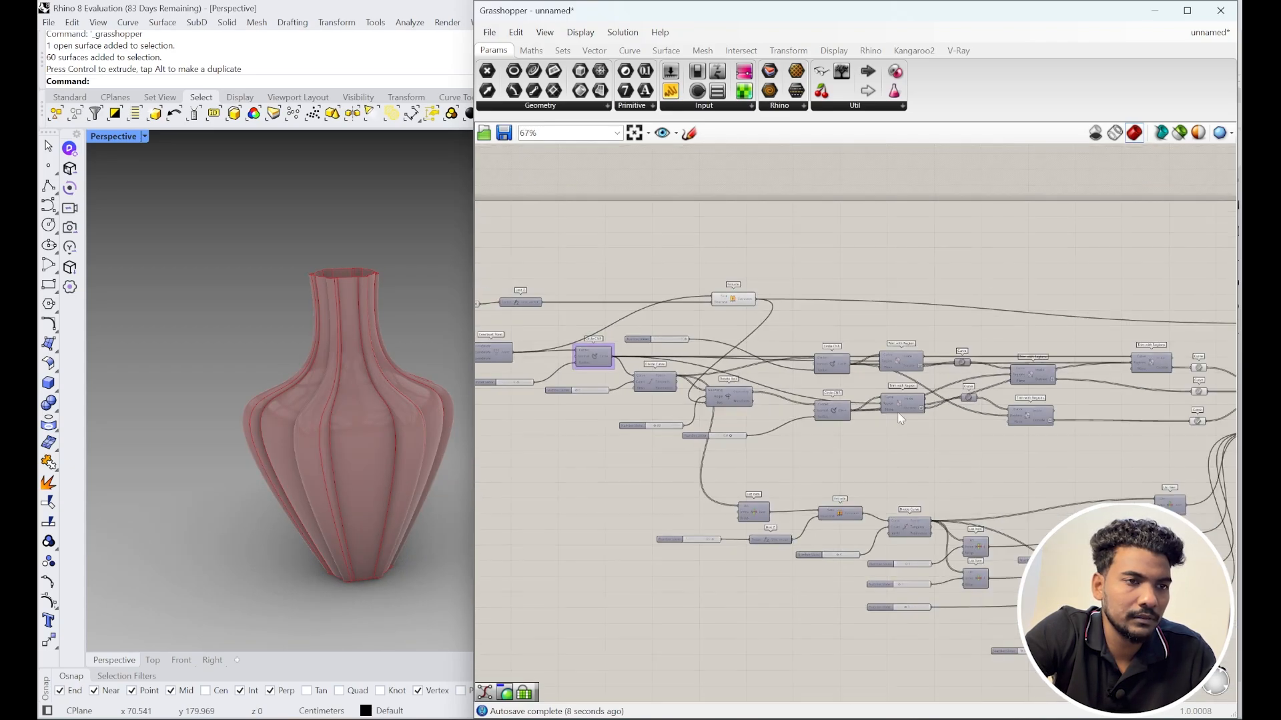
Step: Set the flute twist slider in the rotation setup to 0.5
right_click_drag(655, 447, 994, 437)
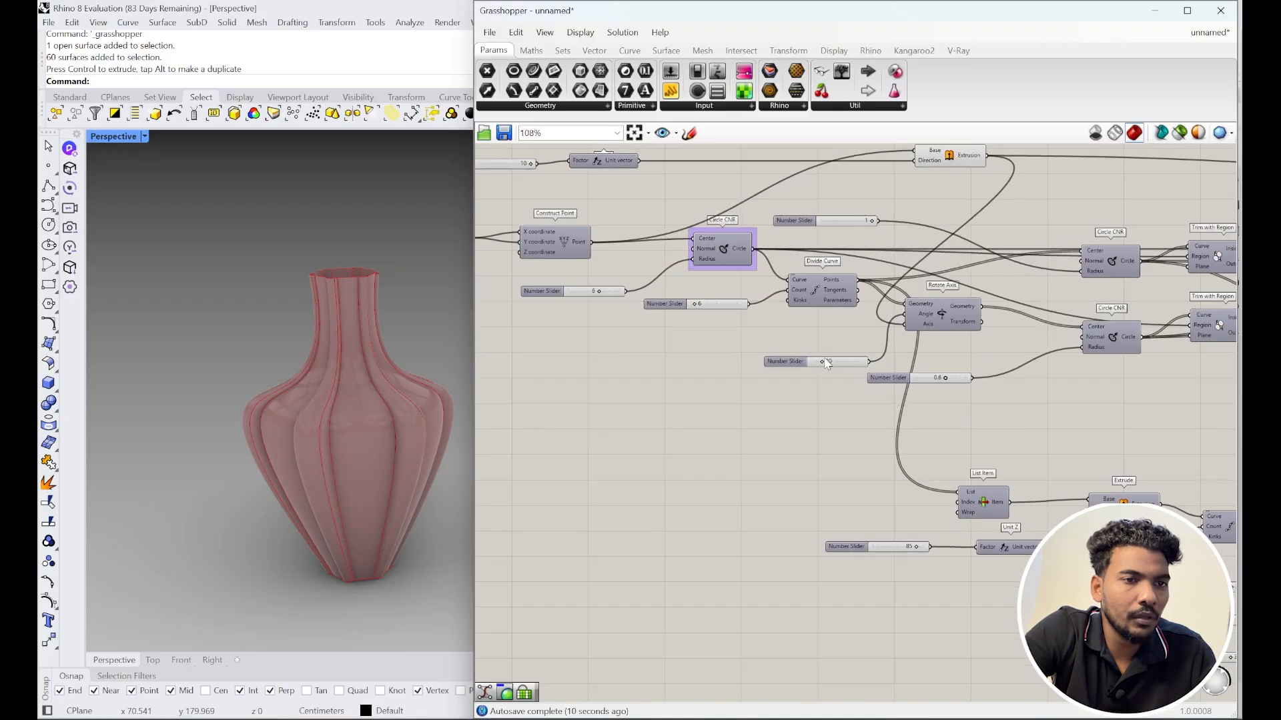
scroll(920, 376, "up", 5)
mouse_move(1000, 384)
left_mouse_down()
mouse_move(1012, 380)
mouse_move(984, 380)
mouse_move(1033, 396)
mouse_move(985, 394)
left_mouse_up()
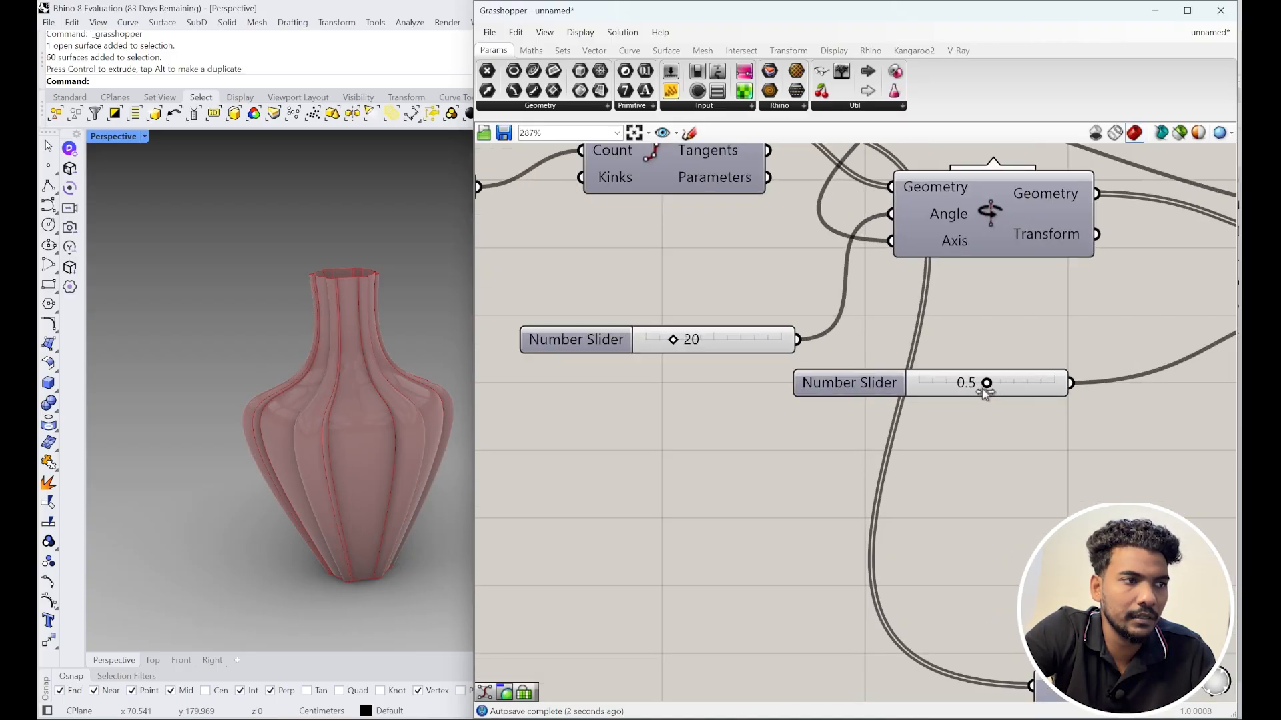
scroll(913, 365, "down", 6)
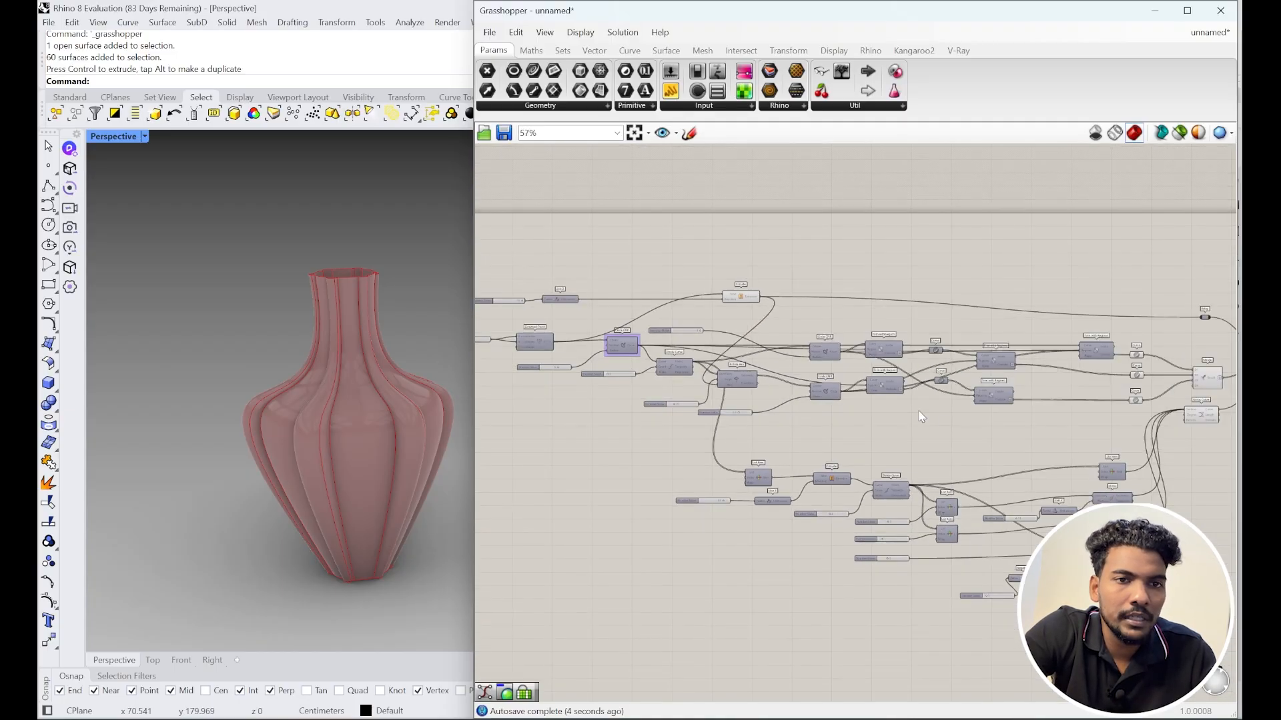
scroll(994, 419, "up", 2)
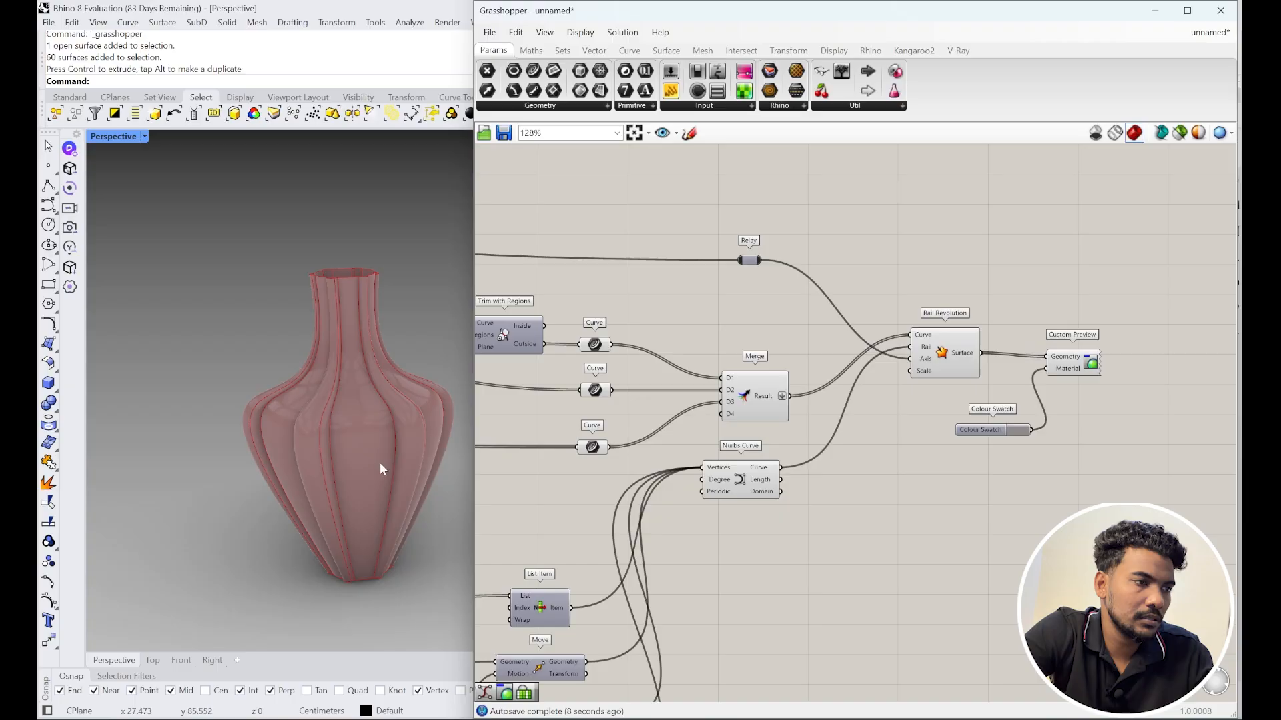
Step: Orbit the Rhino view to compare the rose-previewed vase with the baked one
right_click_drag(379, 462, 289, 442)
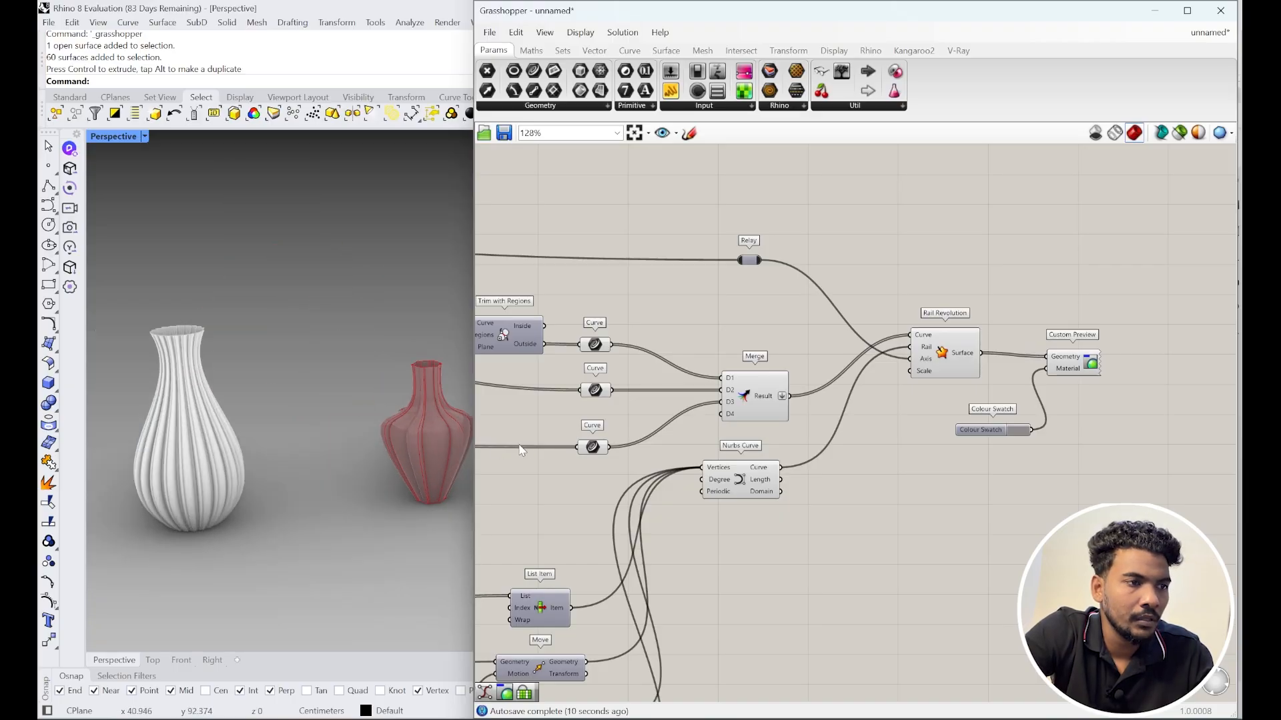
scroll(480, 445, "up", 2)
scroll(398, 463, "up", 5)
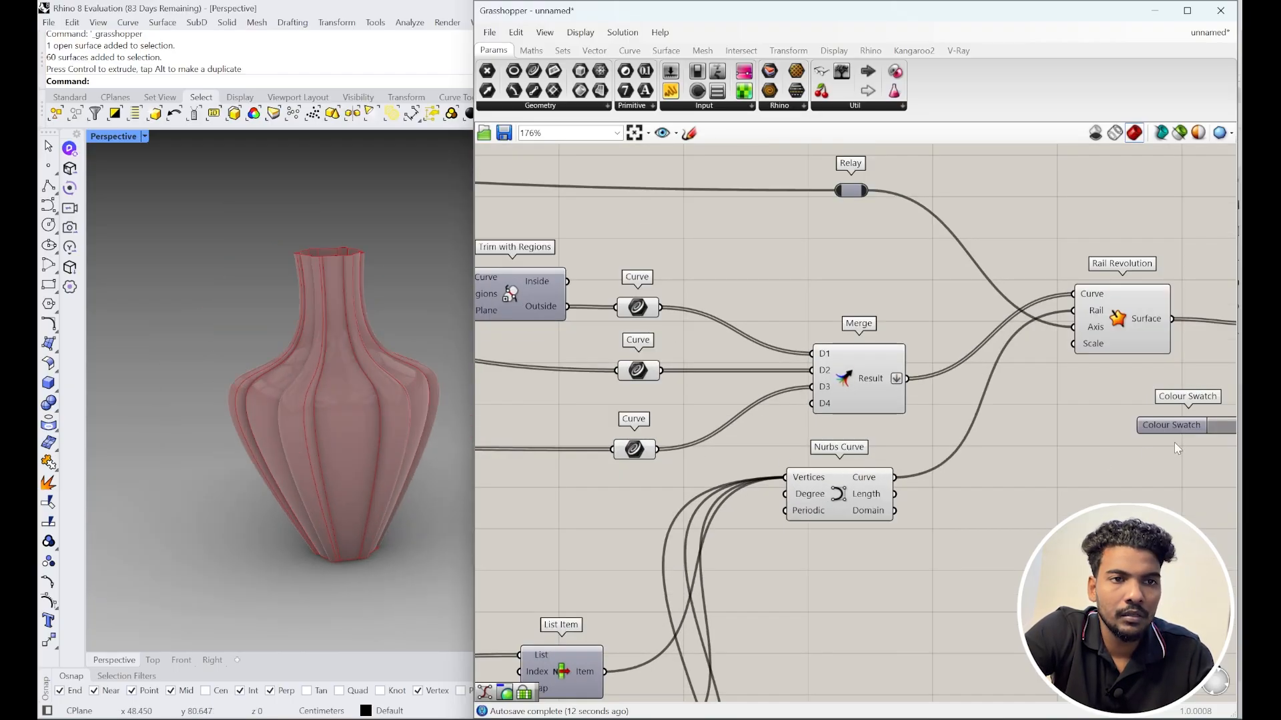
right_click_drag(1174, 444, 978, 443)
scroll(978, 443, "down", 1)
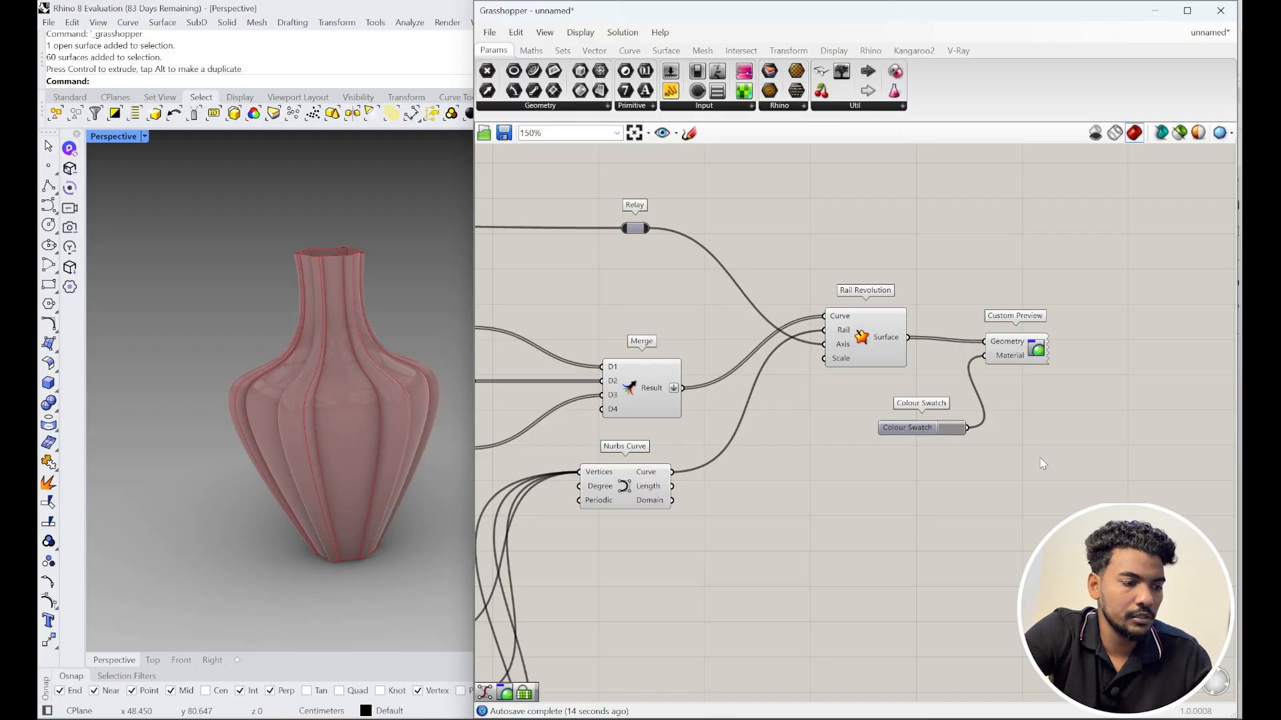